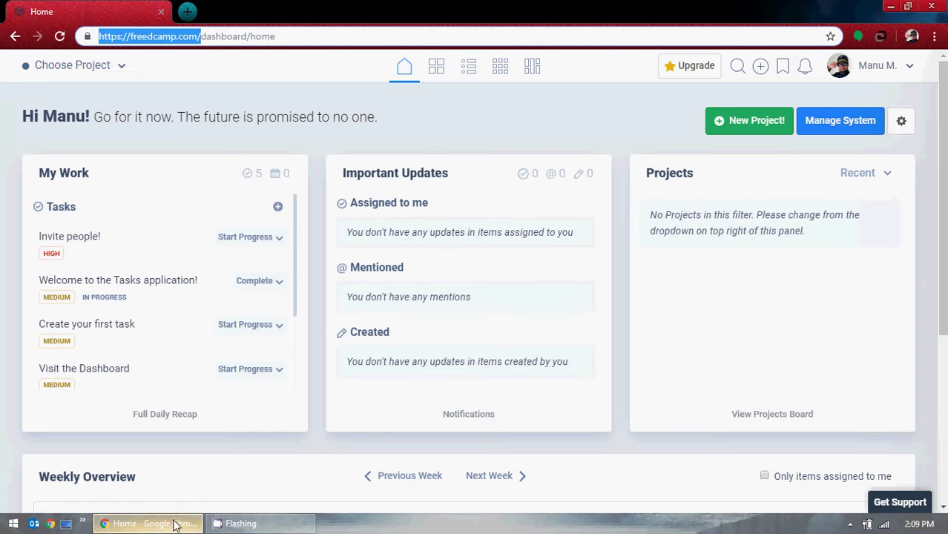
Highlight the freedcamp.com domain in the address bar, then minimize and restore the browser.
click(123, 37)
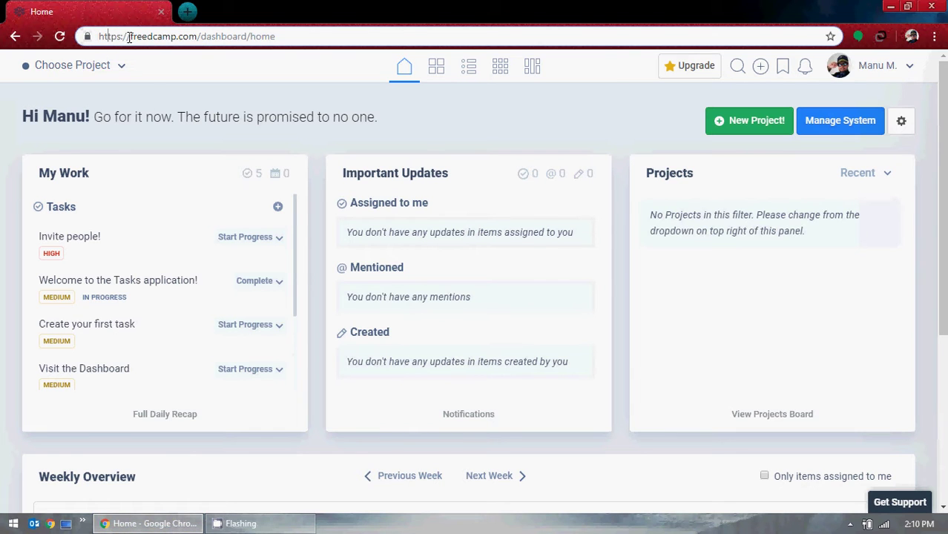
drag(130, 37, 197, 37)
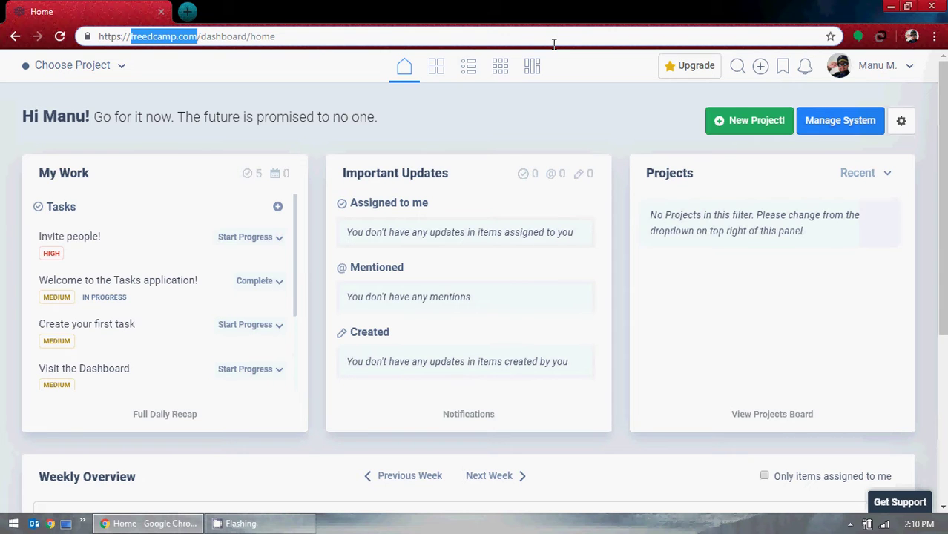
click(892, 6)
click(149, 523)
scroll(594, 230, down, 3)
scroll(683, 262, up, 3)
Switch to the IT America Testing Team (Jan 09, 2017 - Jan 20, 2017) project's empty task list.
click(101, 69)
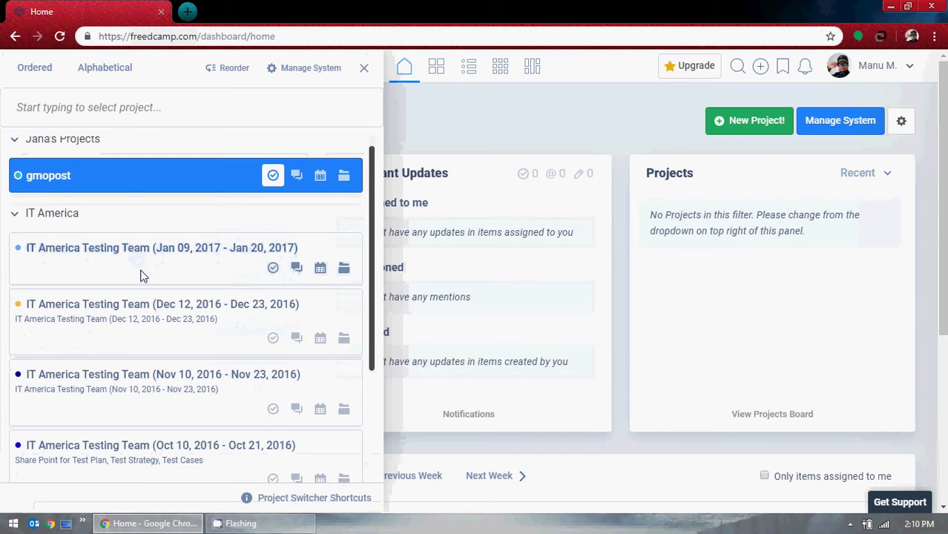
click(142, 274)
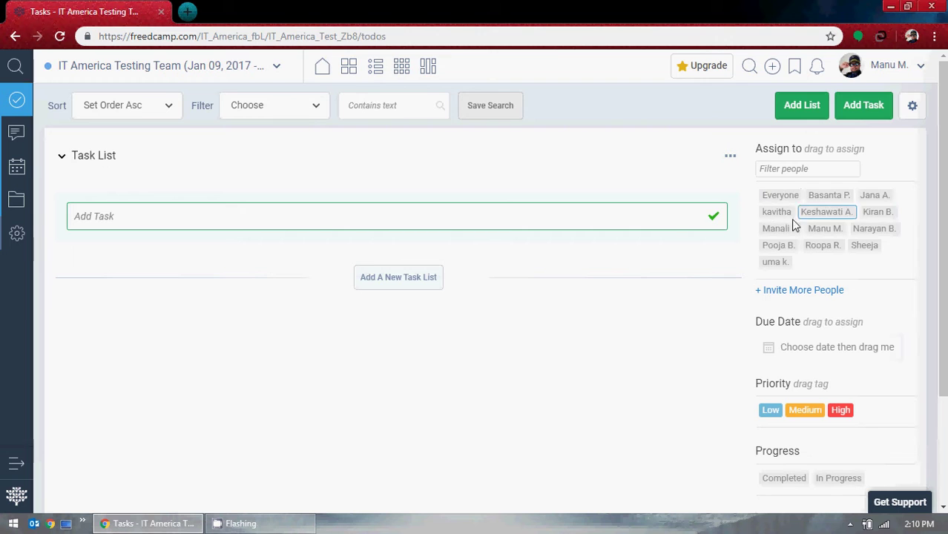
scroll(656, 329, down, 1)
scroll(487, 338, up, 1)
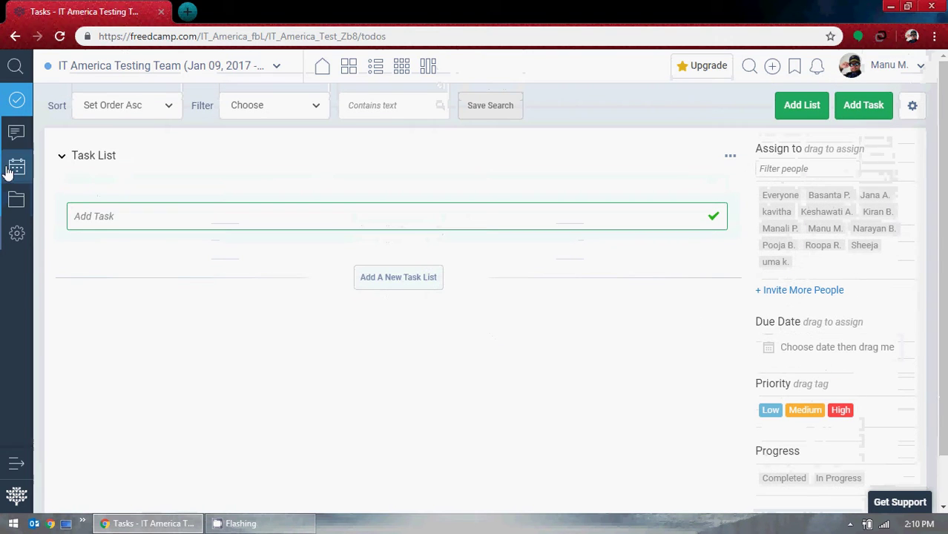
Show the project's empty Discussions list, then close the project switcher without changing projects.
click(18, 140)
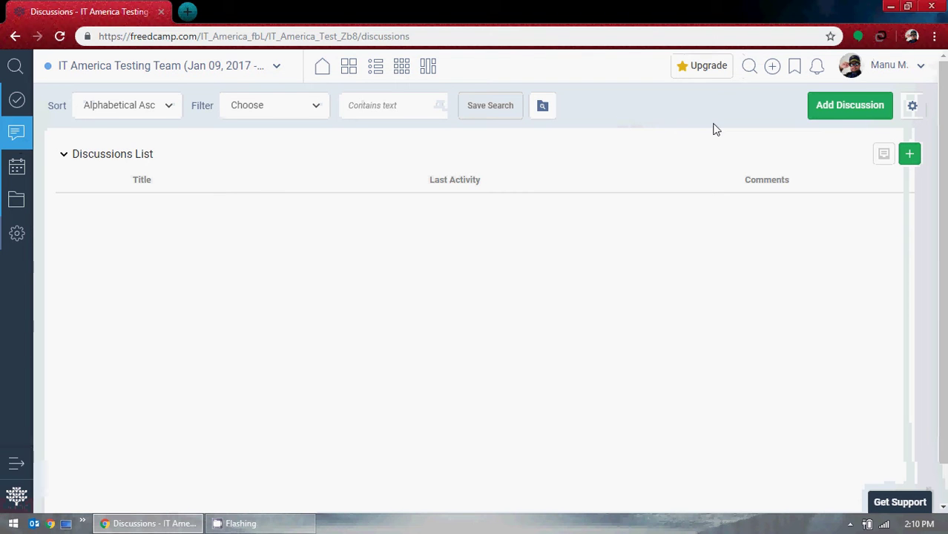
click(262, 69)
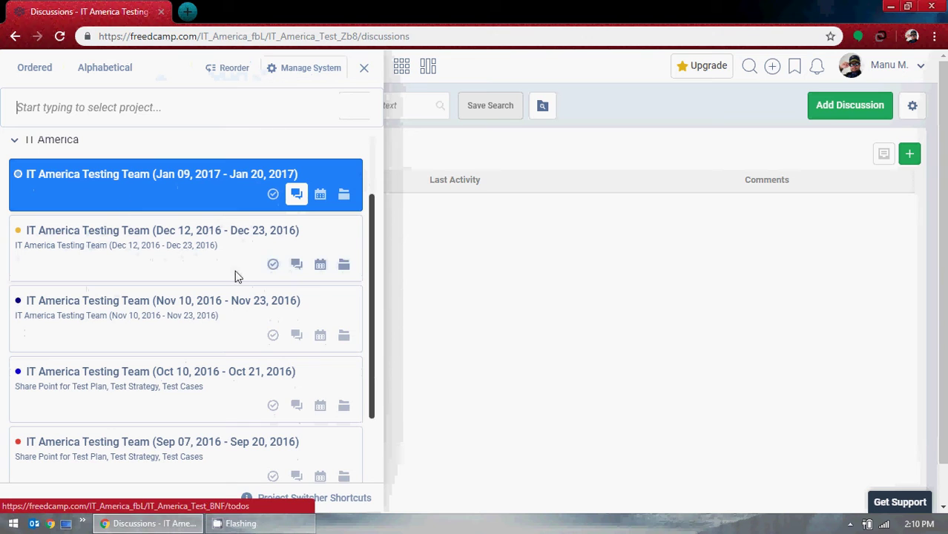
click(659, 101)
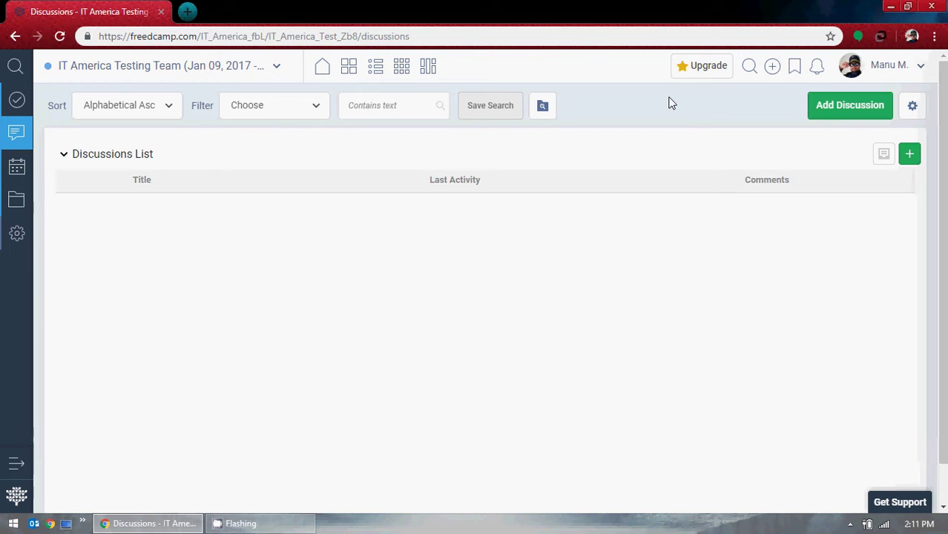
click(918, 523)
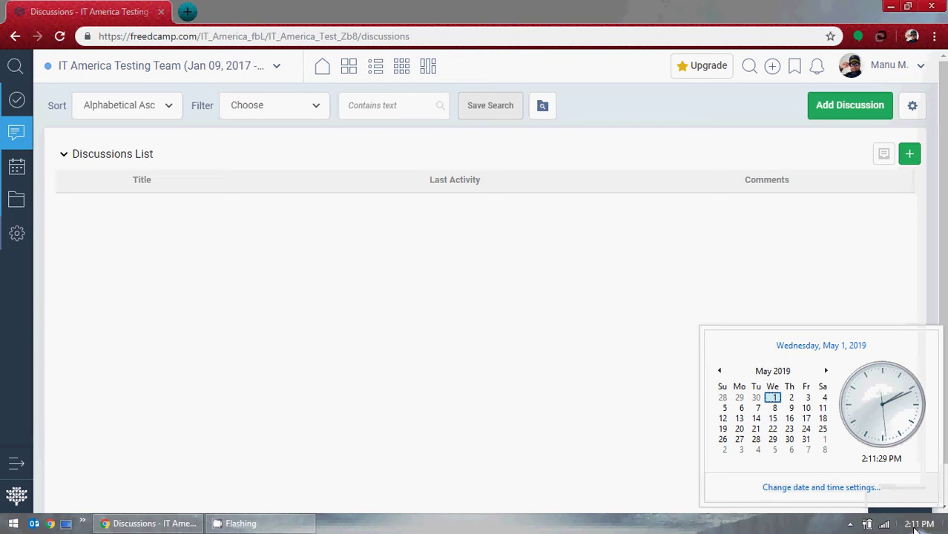
click(478, 341)
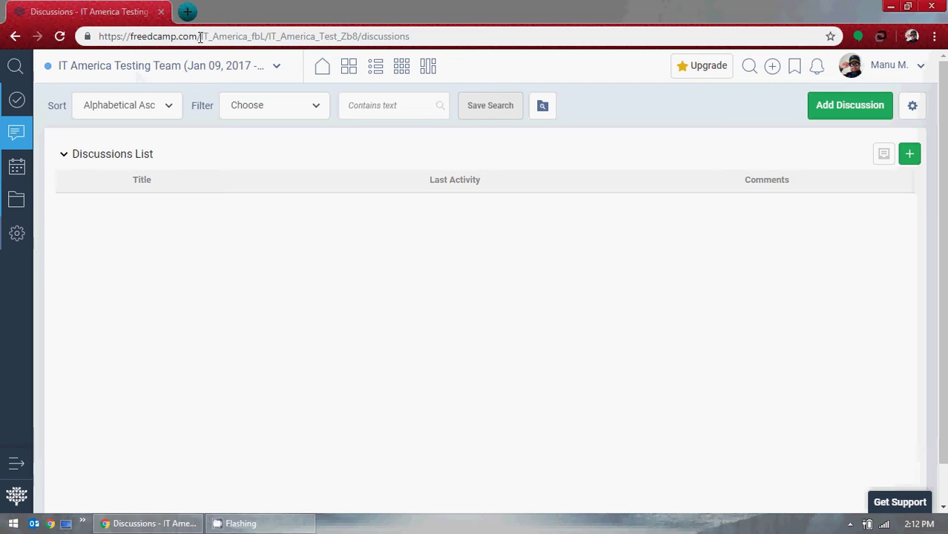
drag(197, 36, 67, 45)
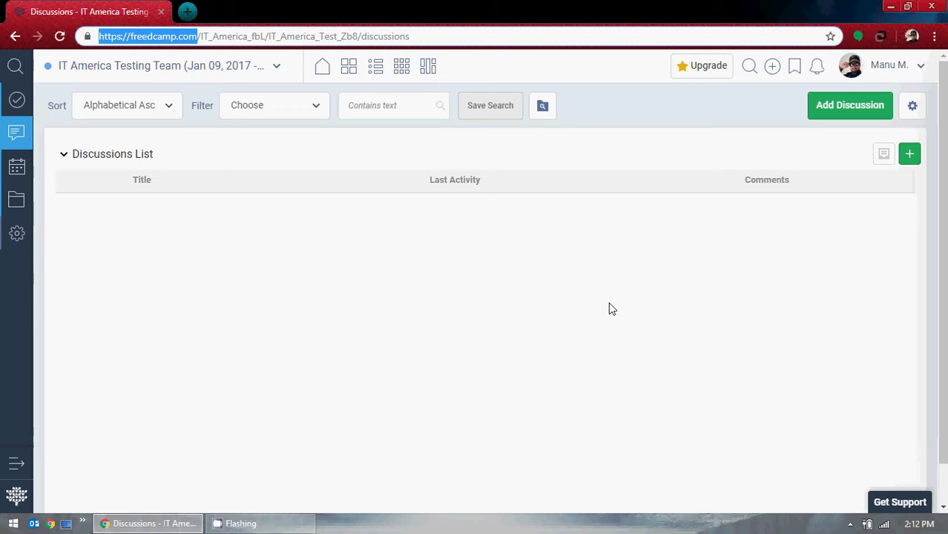
Log out, reload freedcamp.com in a new tab, and clear the prefilled sign-up email field.
click(918, 71)
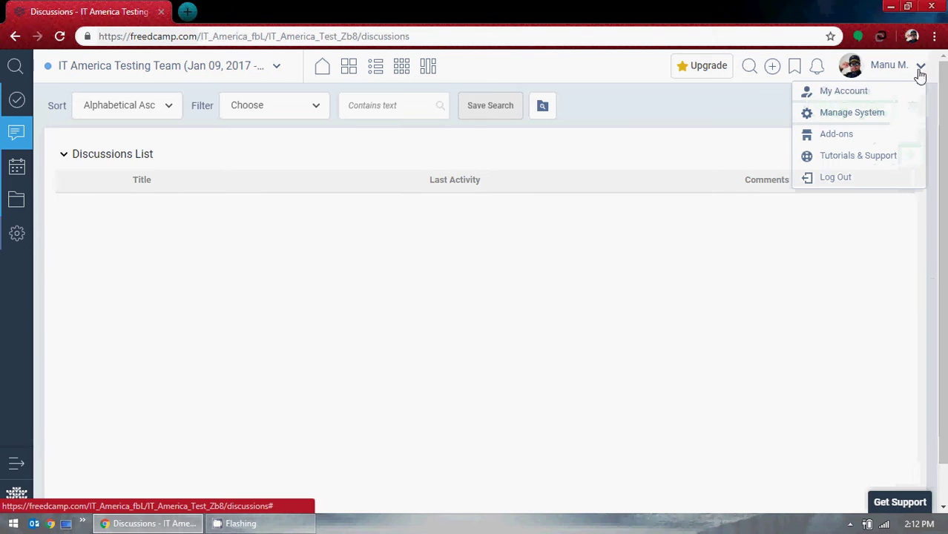
click(834, 179)
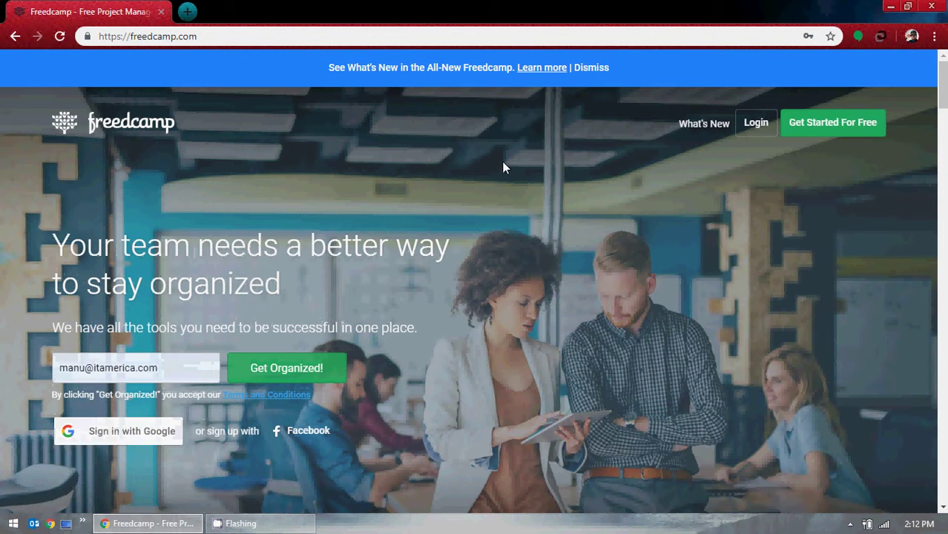
click(187, 35)
key(ctrl+c)
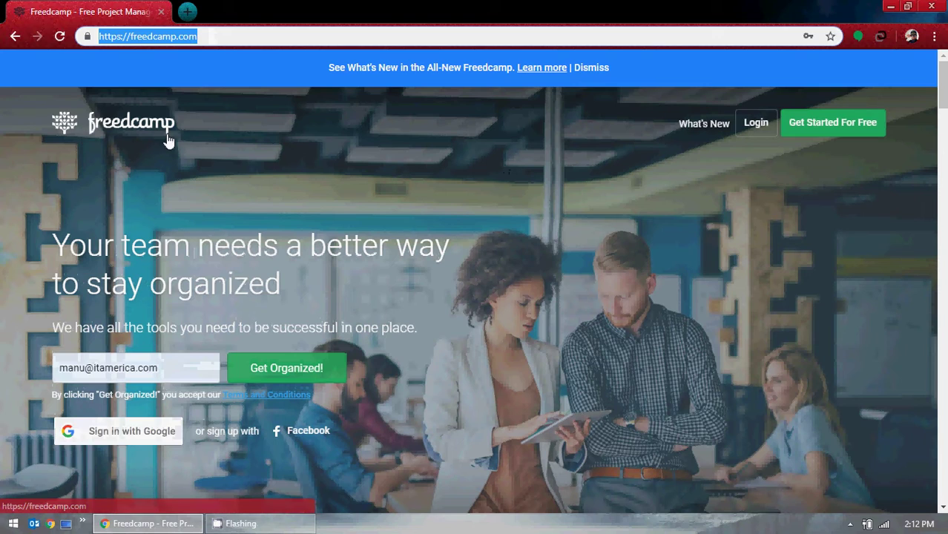
click(186, 12)
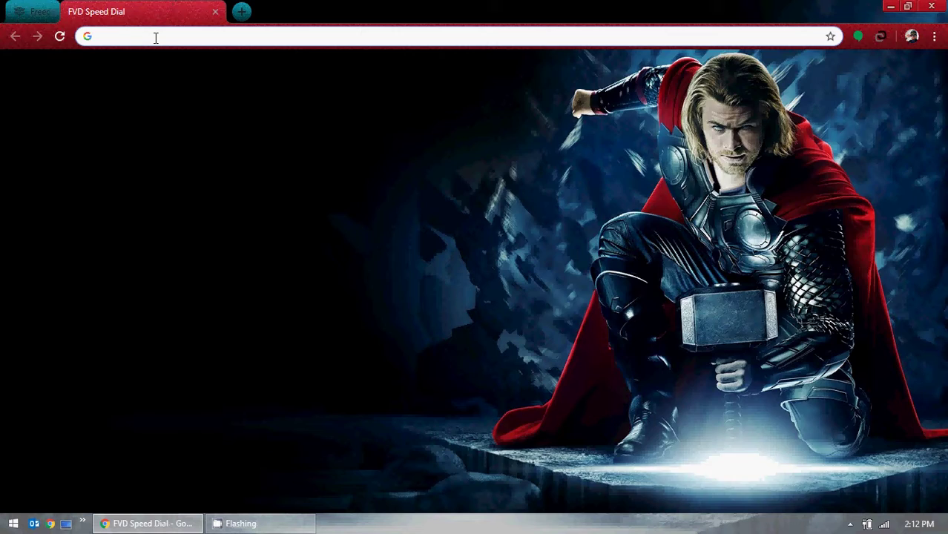
key(ctrl+v)
key(Return)
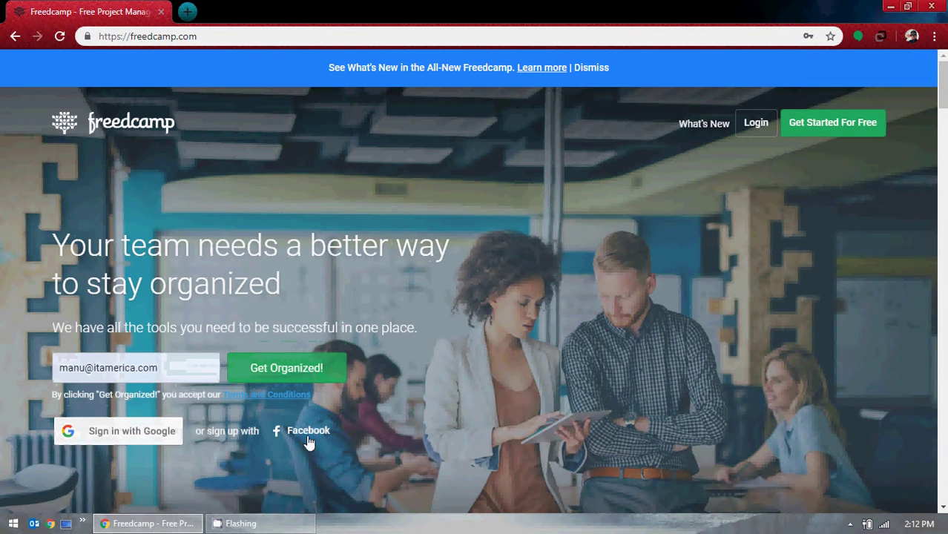
click(167, 374)
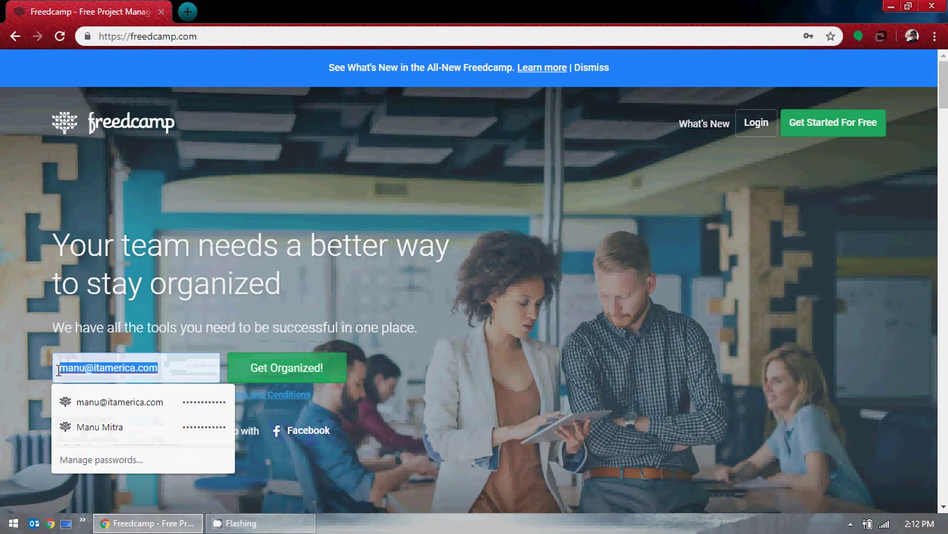
key(BackSpace)
click(502, 302)
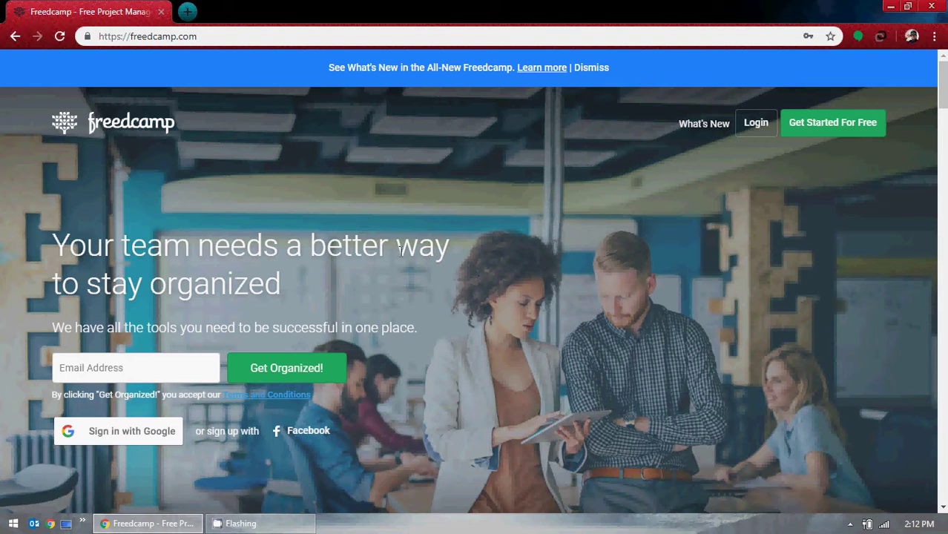
Scroll the landing page down to the Task List, Kanban board, Subtasks, Gantt Chart and Tasky features.
scroll(467, 263, down, 6)
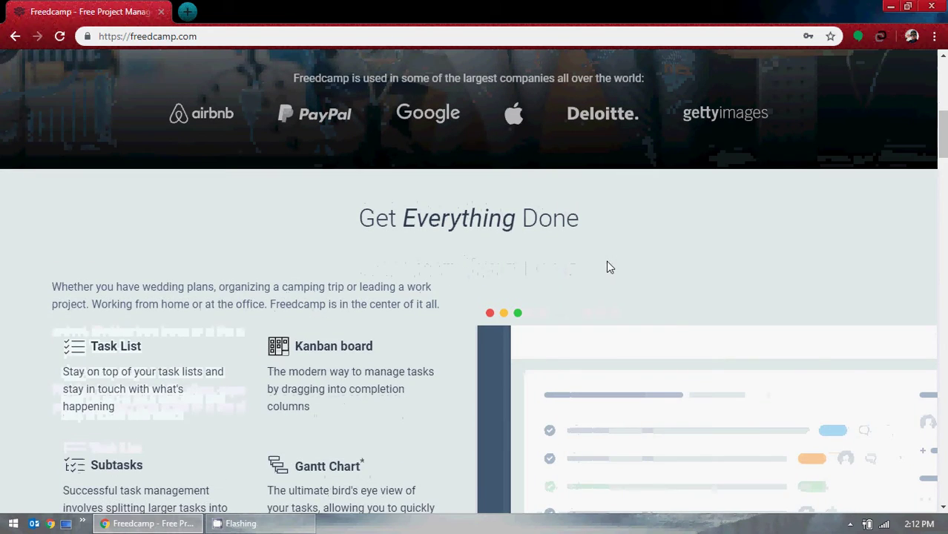
scroll(606, 267, down, 3)
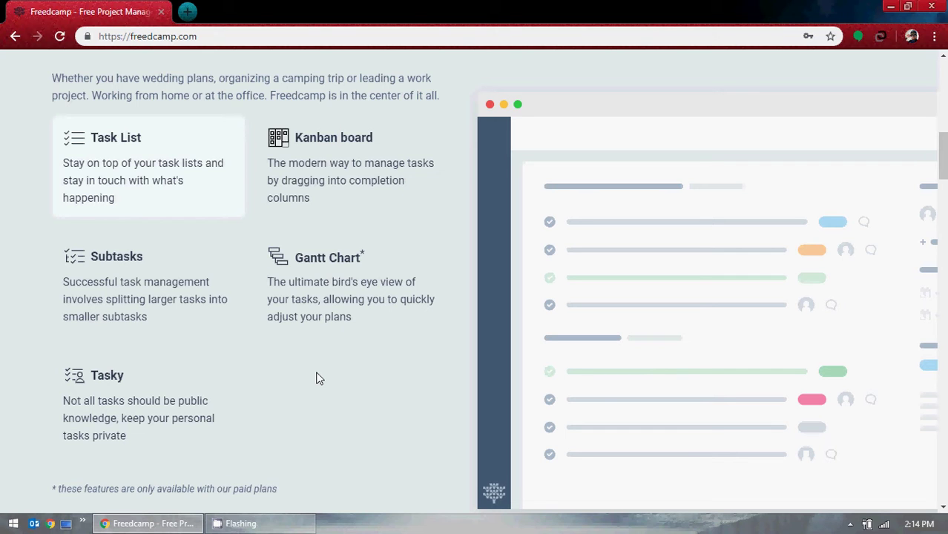
Scroll past the Calendar, Wiki, Issue Tracker and Time features to 'Collaborate on the go!'.
scroll(355, 371, down, 6)
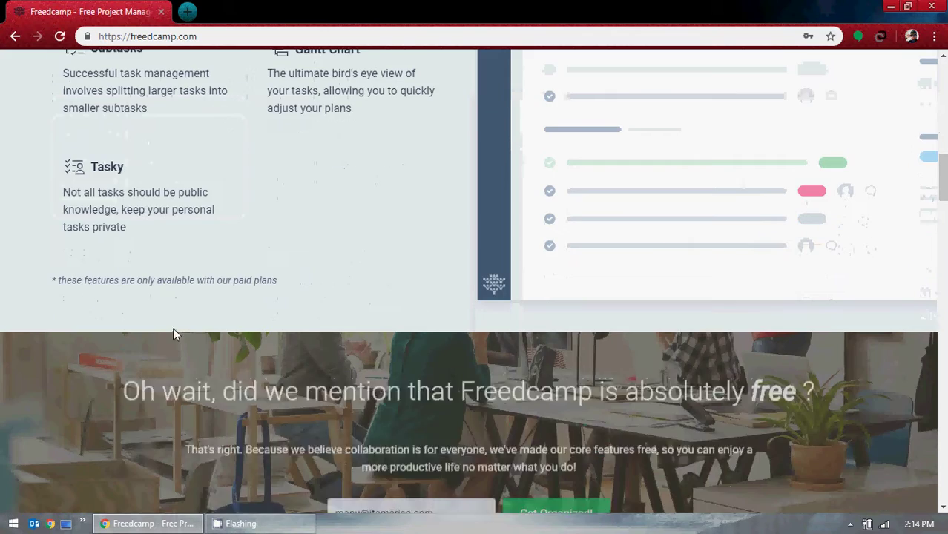
scroll(280, 314, down, 8)
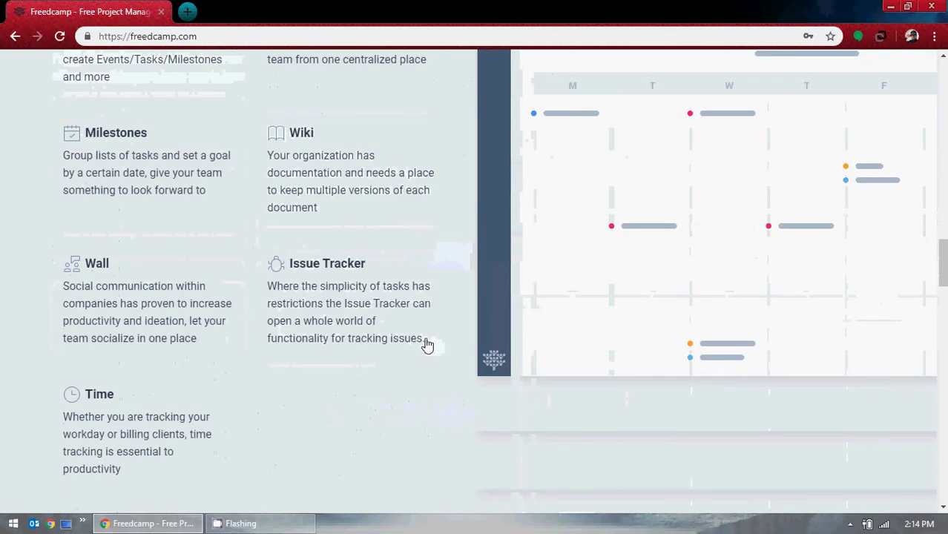
scroll(433, 346, up, 3)
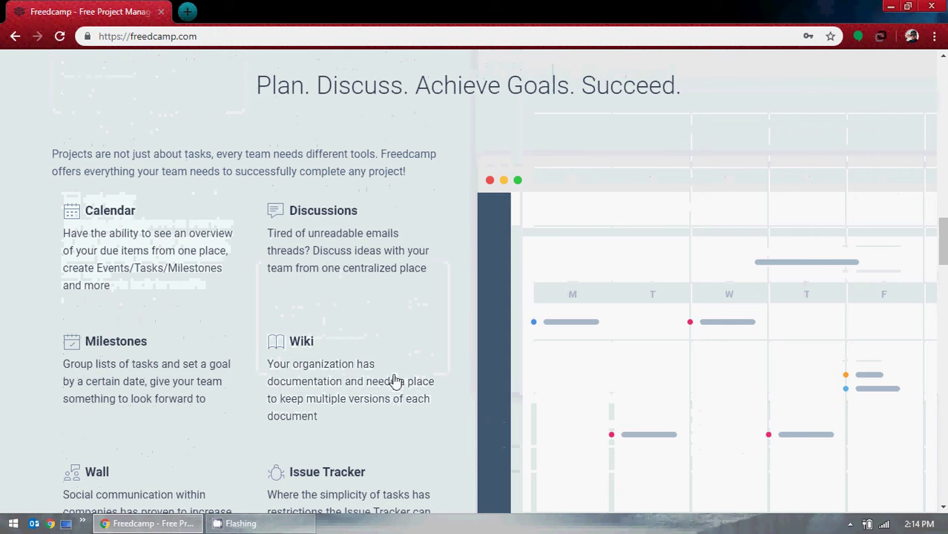
scroll(422, 360, down, 3)
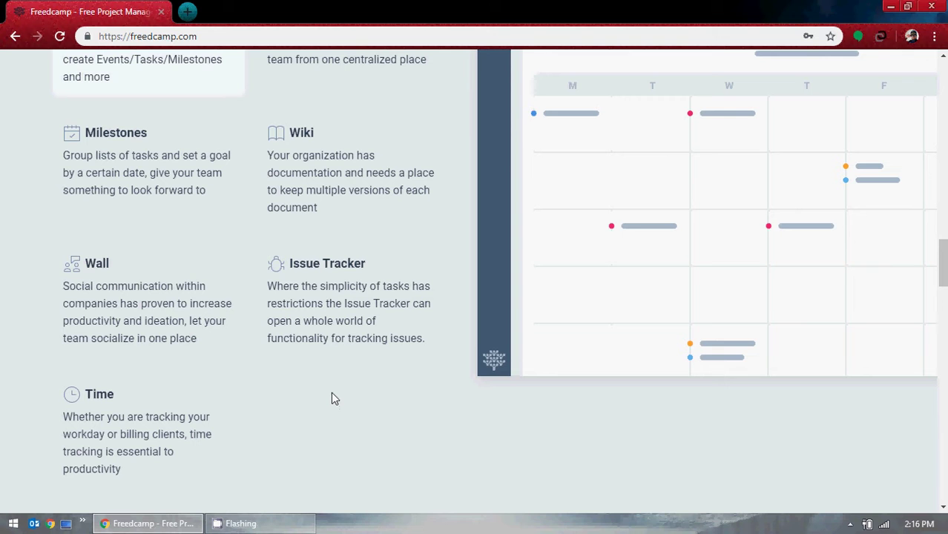
scroll(331, 394, up, 2)
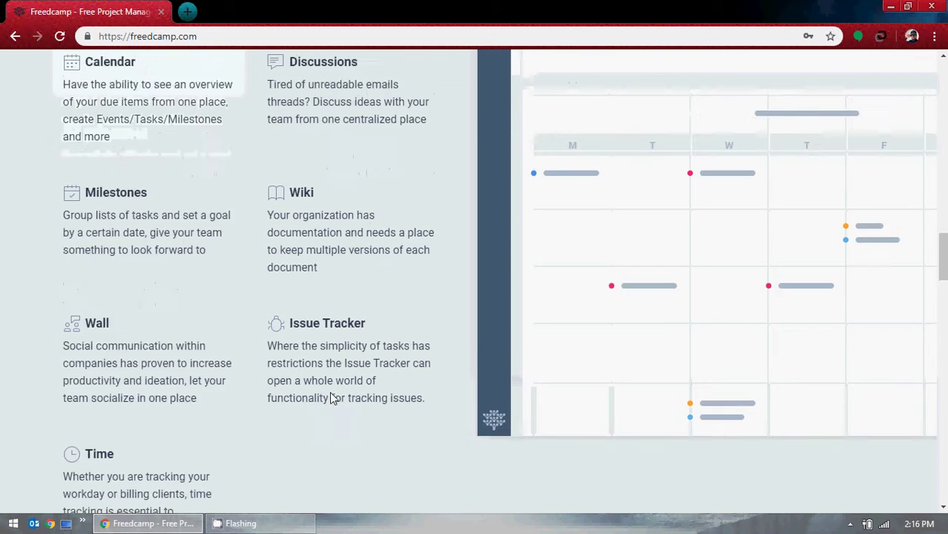
scroll(330, 393, down, 1)
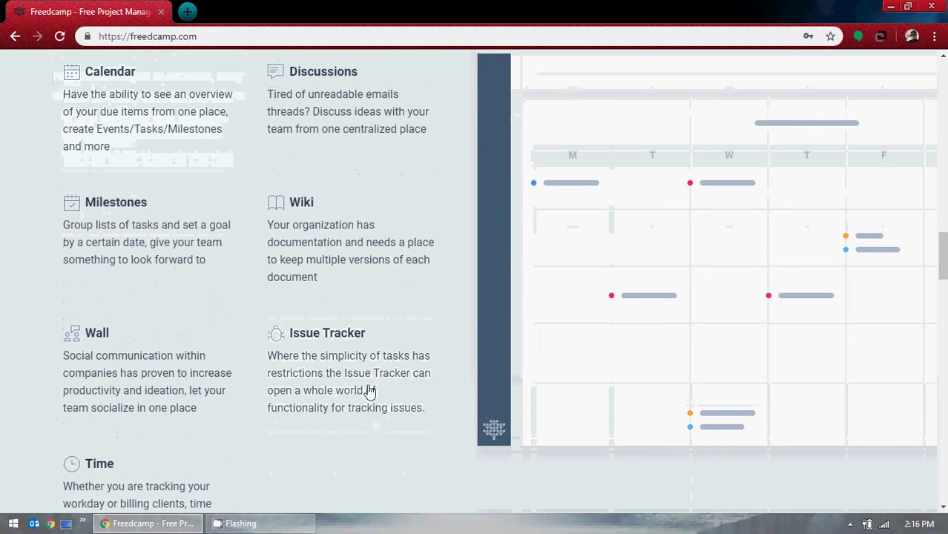
scroll(367, 387, down, 3)
scroll(381, 264, down, 2)
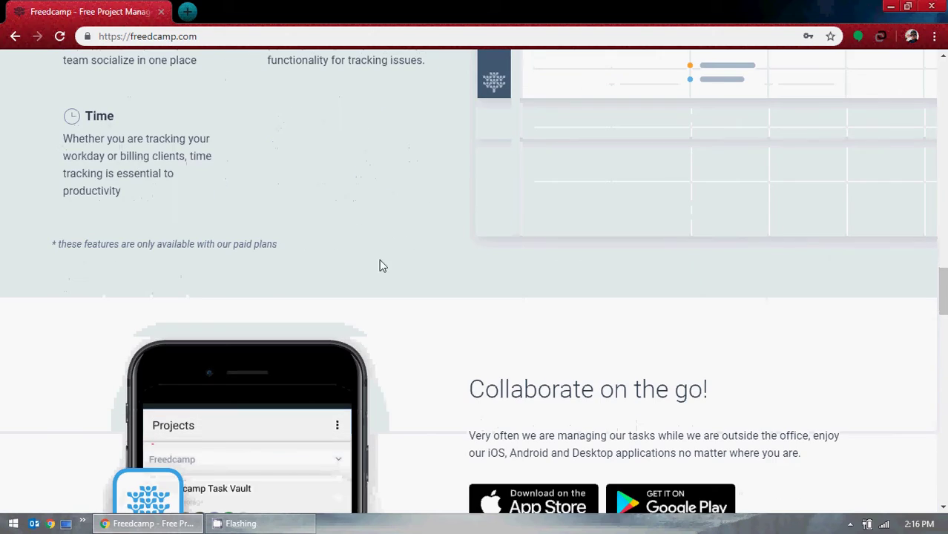
scroll(294, 205, down, 9)
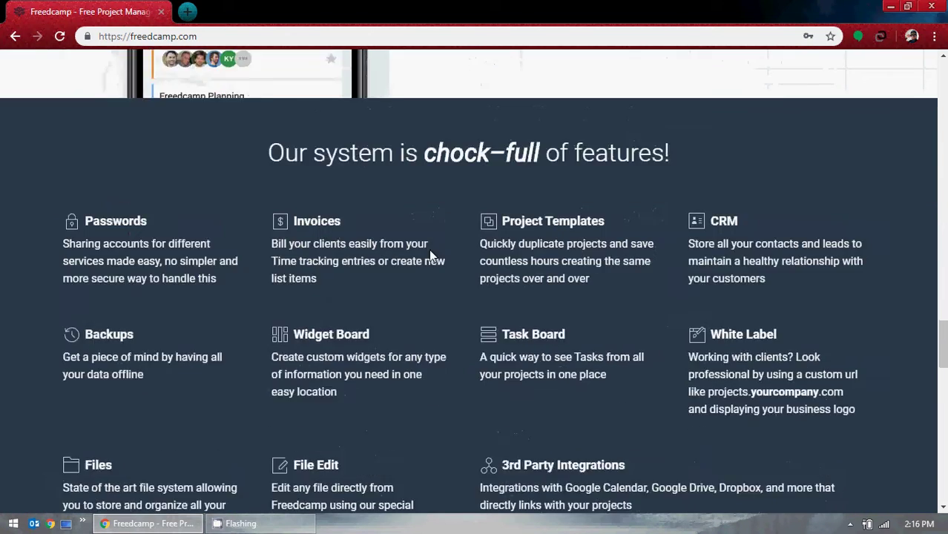
scroll(397, 290, down, 4)
scroll(493, 275, up, 2)
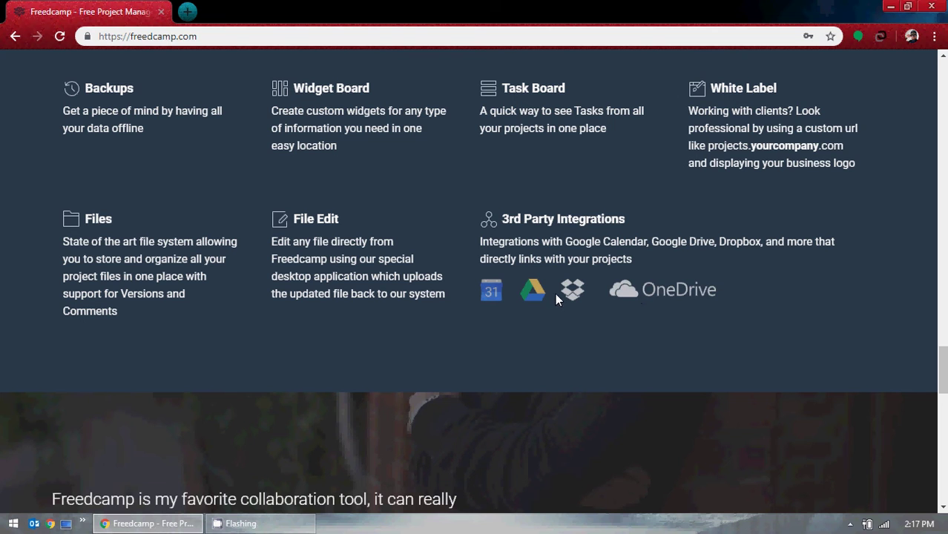
scroll(554, 293, up, 1)
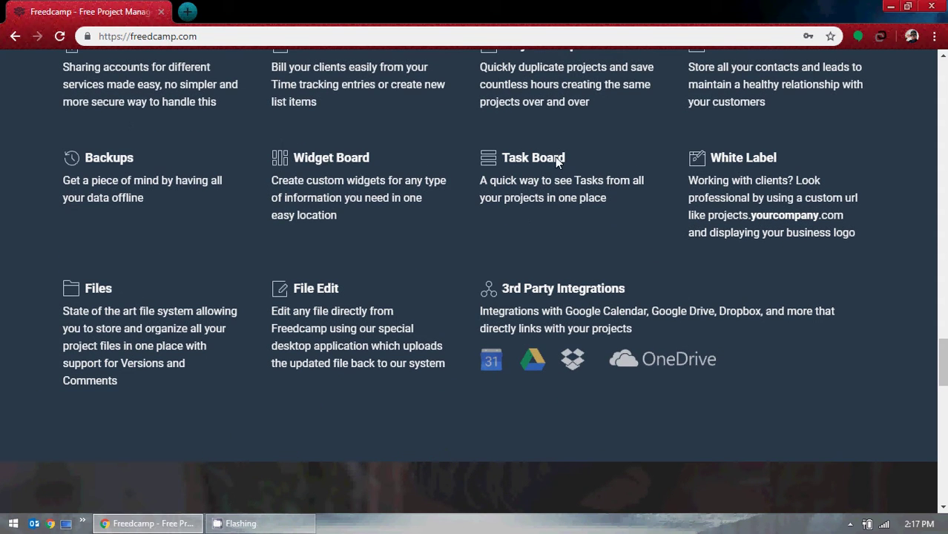
scroll(558, 162, up, 1)
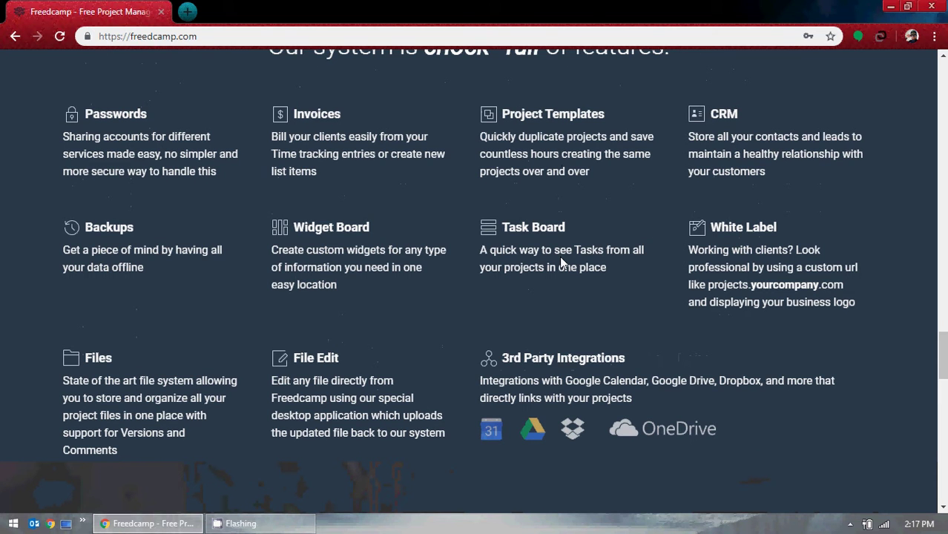
scroll(419, 187, up, 1)
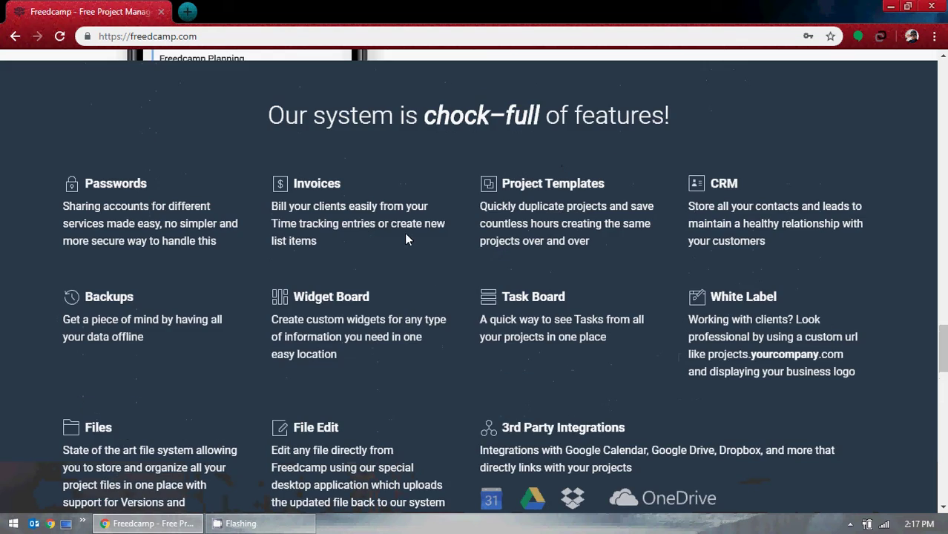
scroll(408, 240, down, 6)
scroll(474, 240, down, 3)
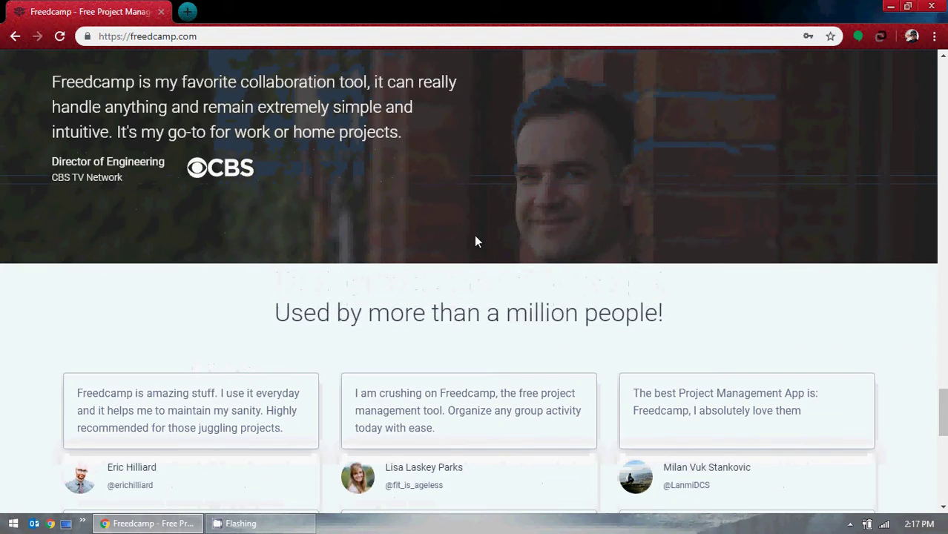
scroll(405, 235, down, 2)
scroll(272, 308, down, 5)
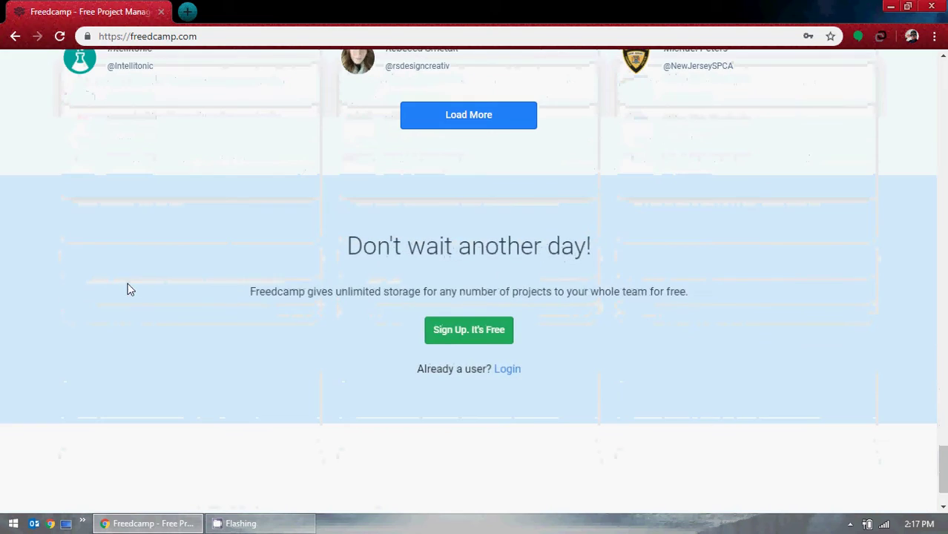
scroll(139, 284, down, 1)
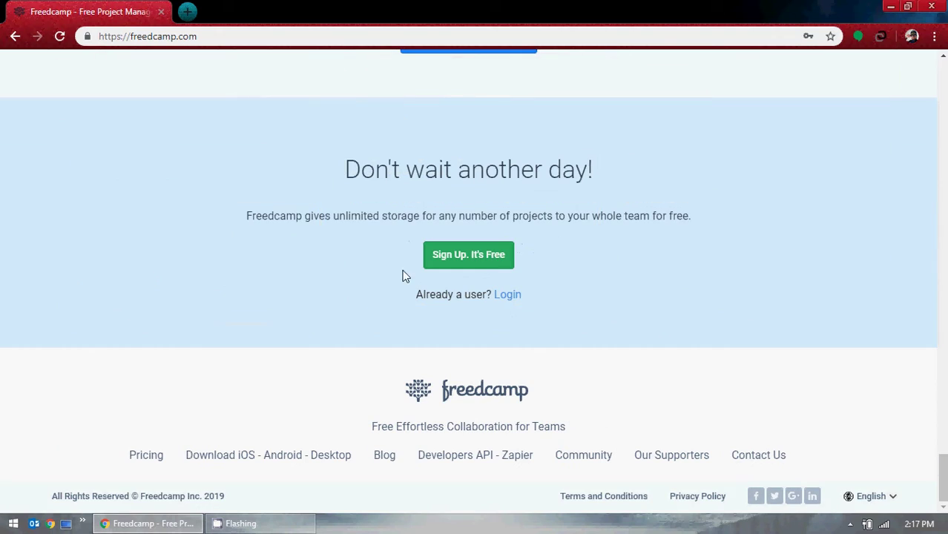
scroll(878, 372, up, 15)
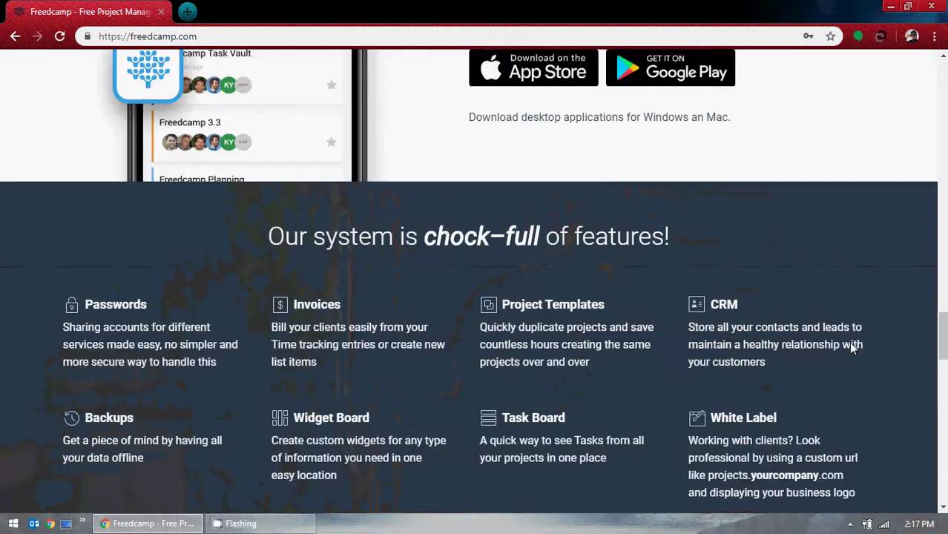
Scroll to the top, dismiss the What's New banner, and focus the Email Address field.
scroll(849, 341, up, 12)
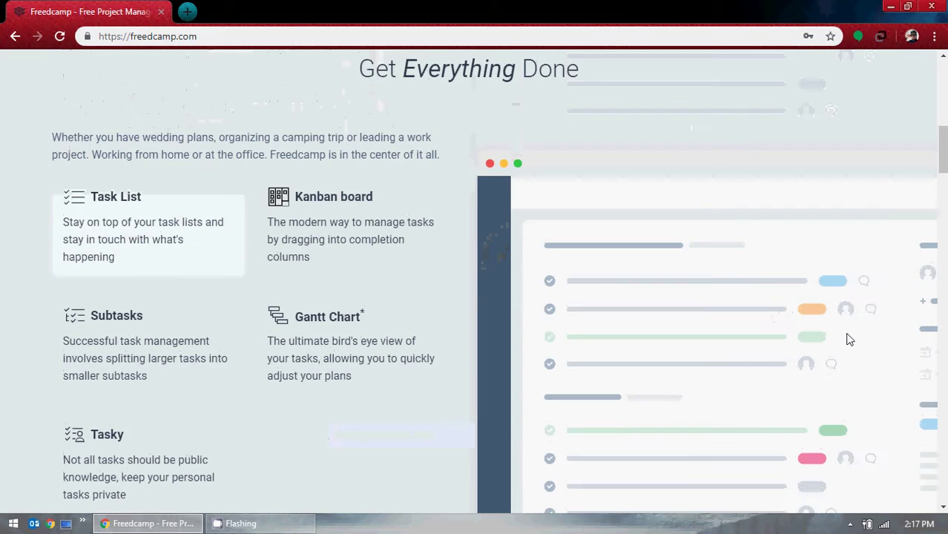
scroll(848, 339, up, 3)
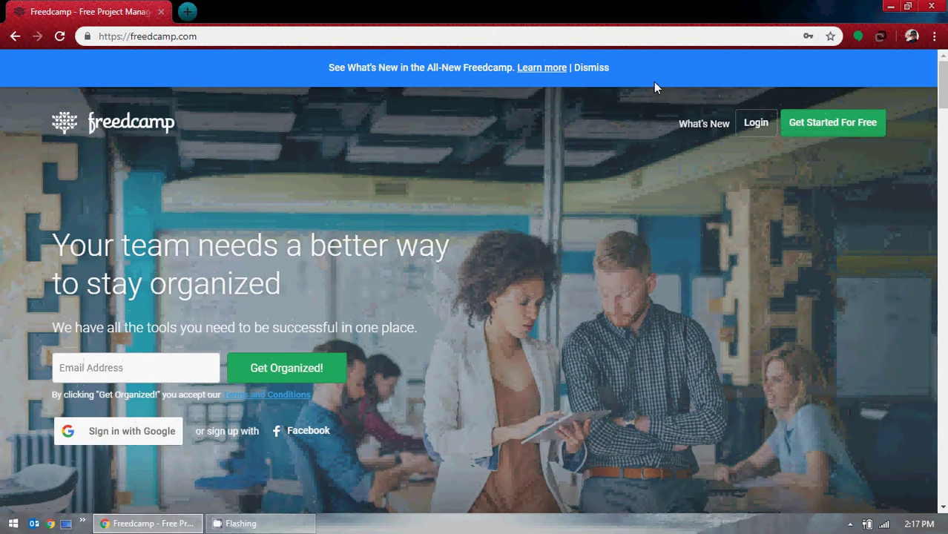
click(579, 70)
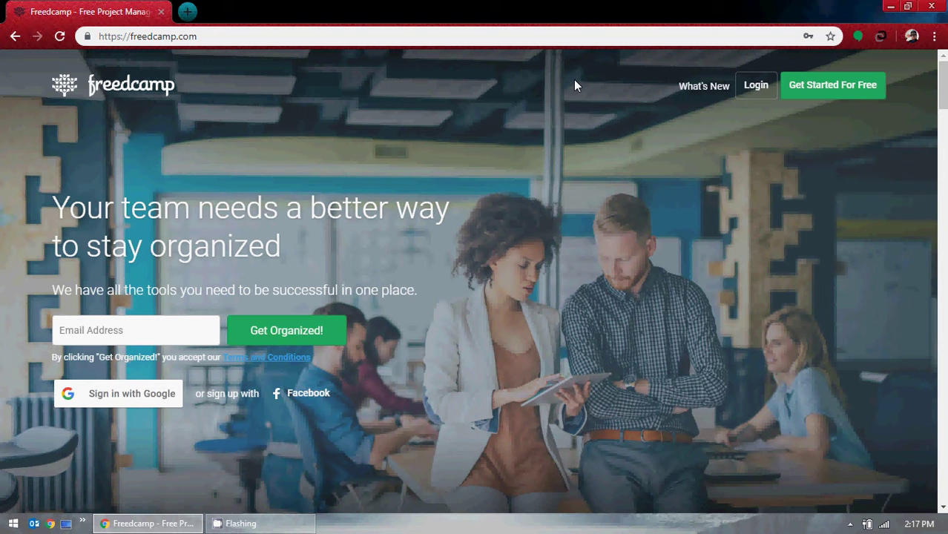
click(101, 332)
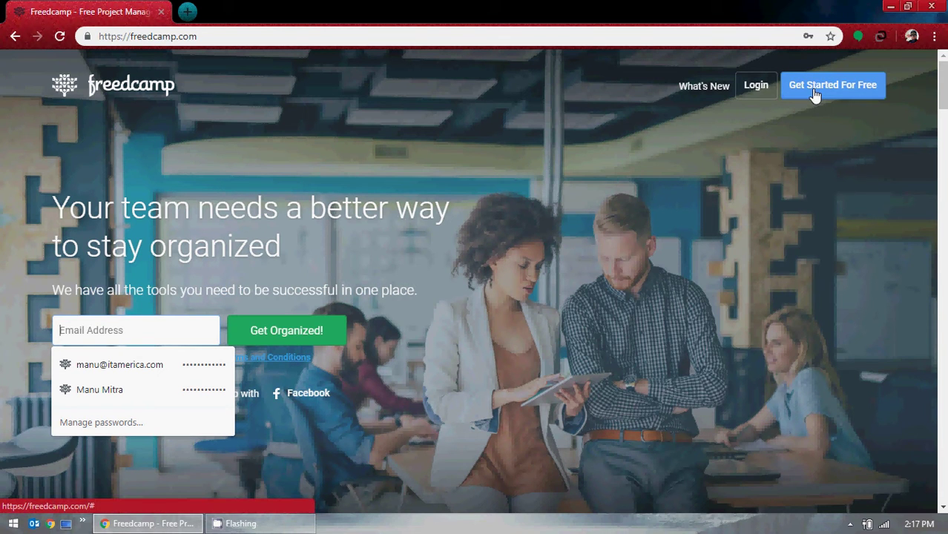
Enter the user's e-mail address in the sign-up form and submit it with Get Organized!
click(739, 159)
scroll(836, 92, down, 1)
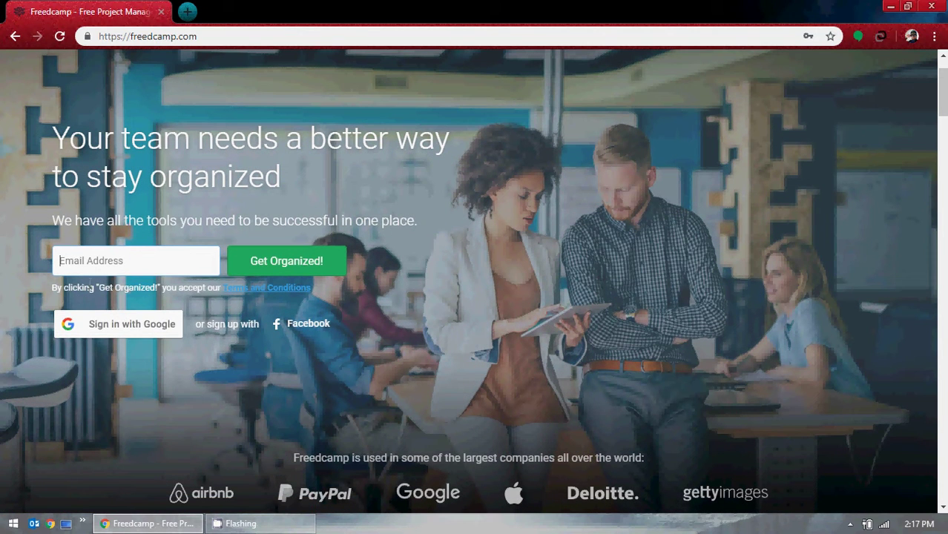
click(90, 259)
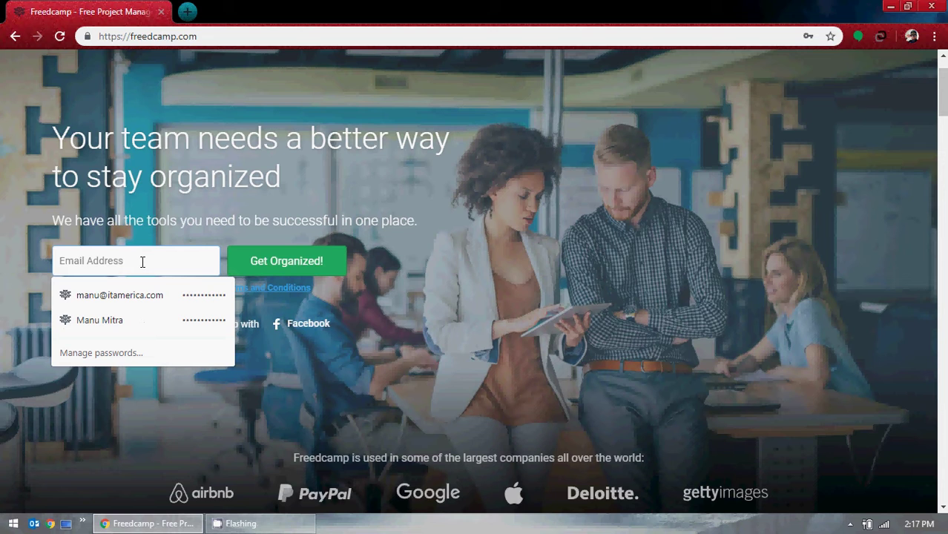
text(ma)
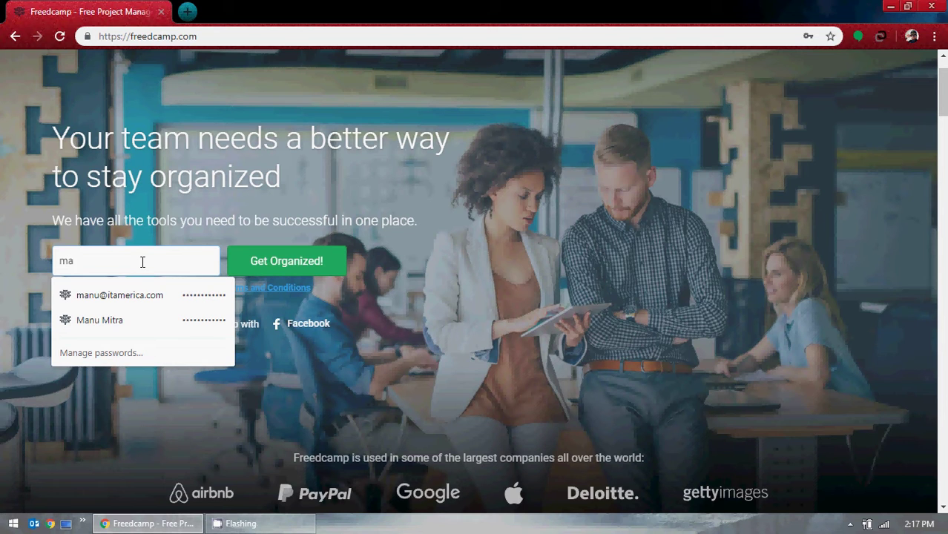
key(BackSpace)
key(BackSpace)
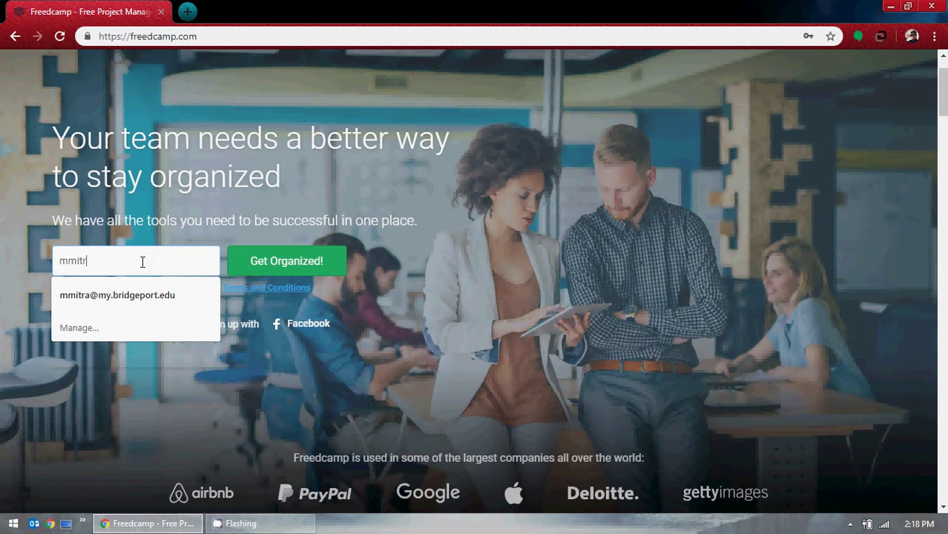
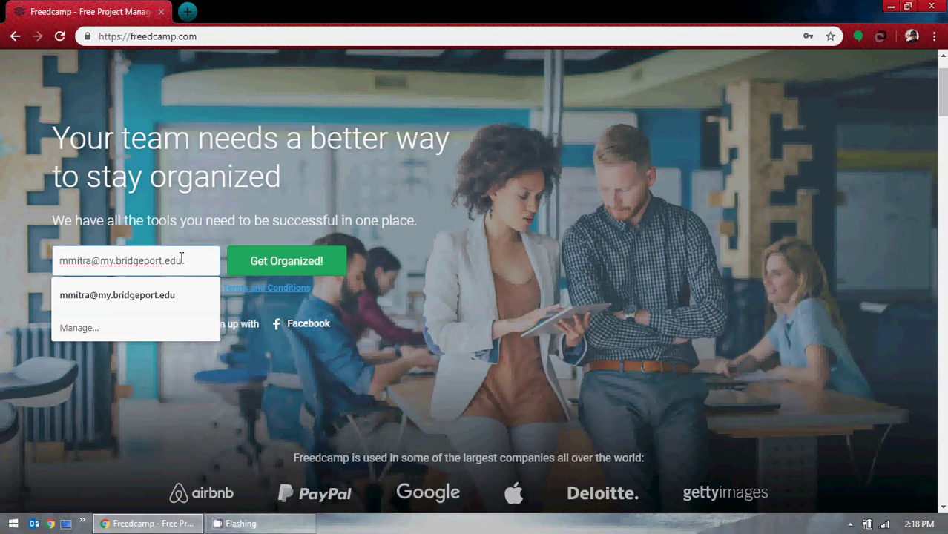
click(281, 271)
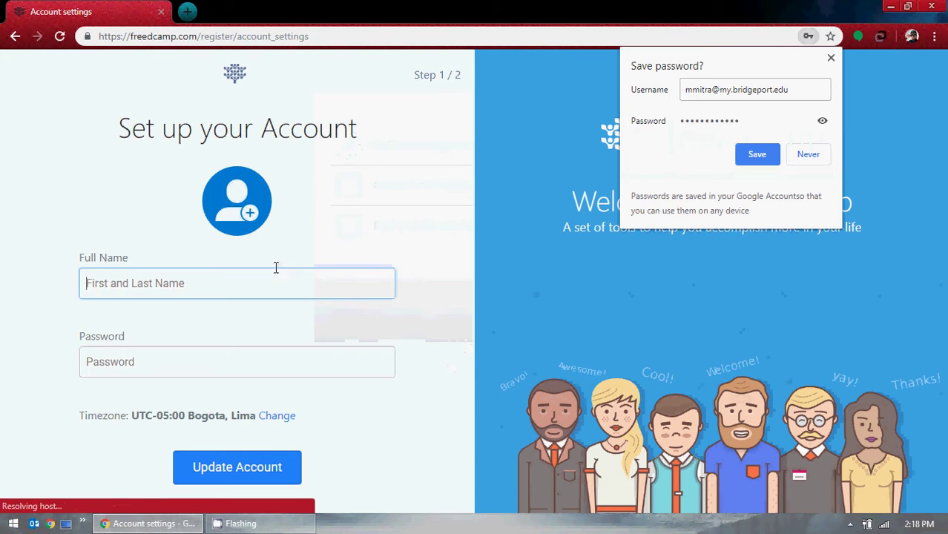
Fill in the user's full name and an account password in the setup form.
click(237, 276)
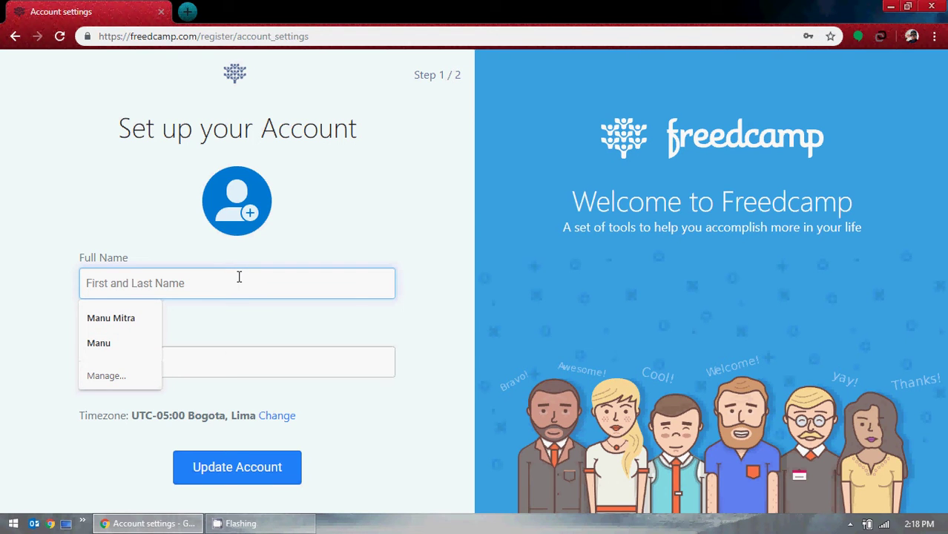
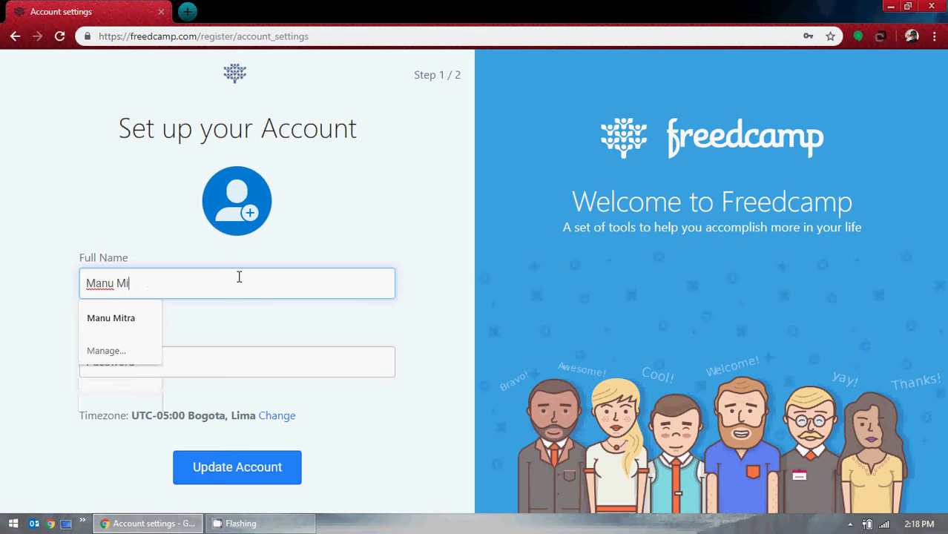
click(54, 253)
click(110, 364)
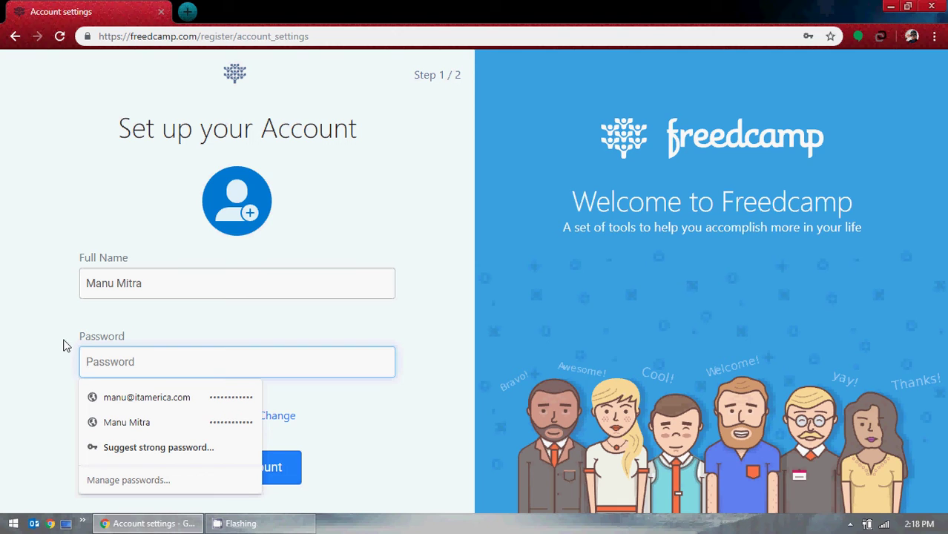
text(•••••••••••)
key(BackSpace)
key(BackSpace)
key(BackSpace)
key(BackSpace)
key(BackSpace)
key(BackSpace)
key(BackSpace)
key(BackSpace)
key(BackSpace)
key(BackSpace)
key(BackSpace)
text(•••••••••••••)
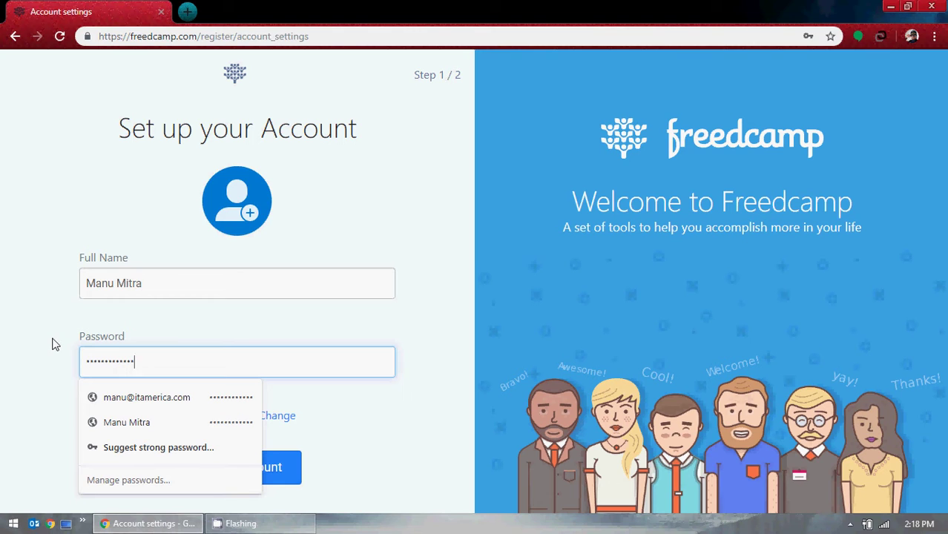
click(363, 401)
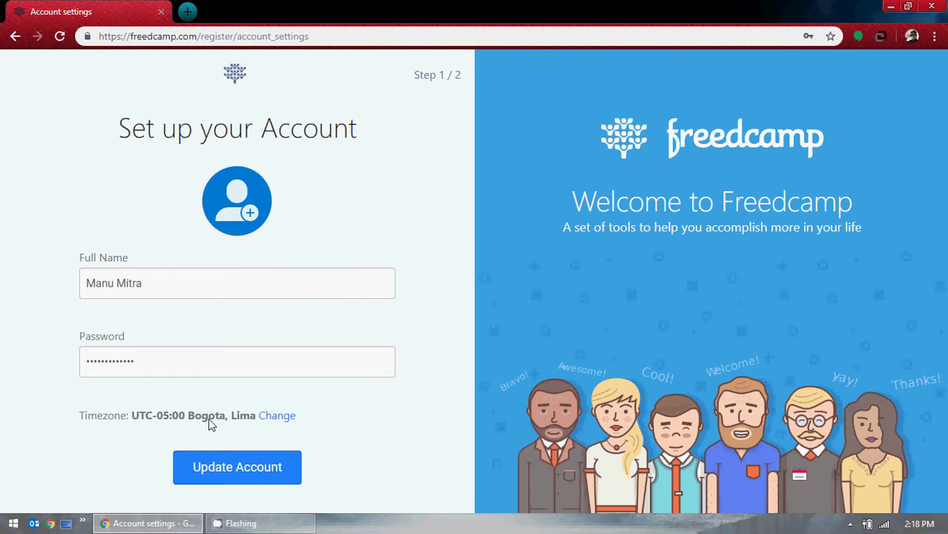
Change the account timezone to UTC-05:00 Eastern Time (US & Canada).
click(278, 416)
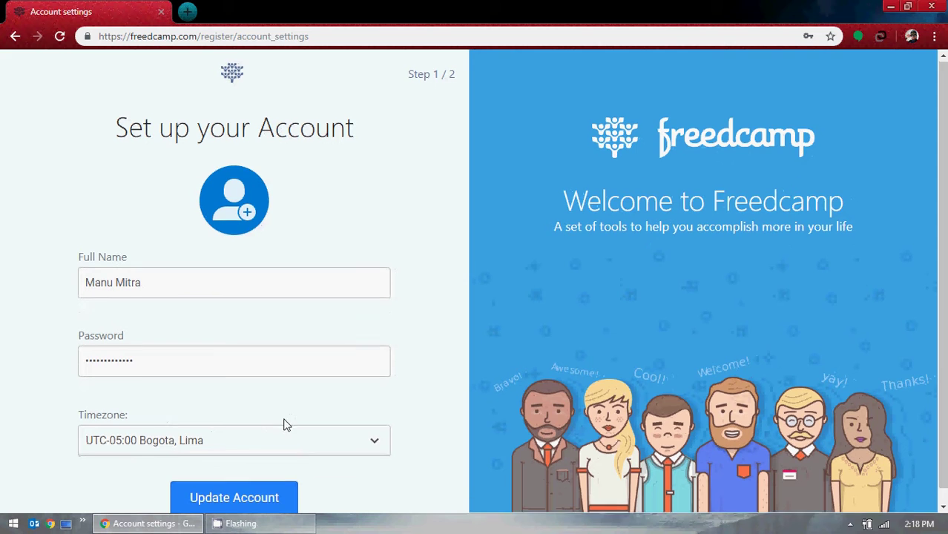
click(370, 426)
scroll(307, 373, down, 1)
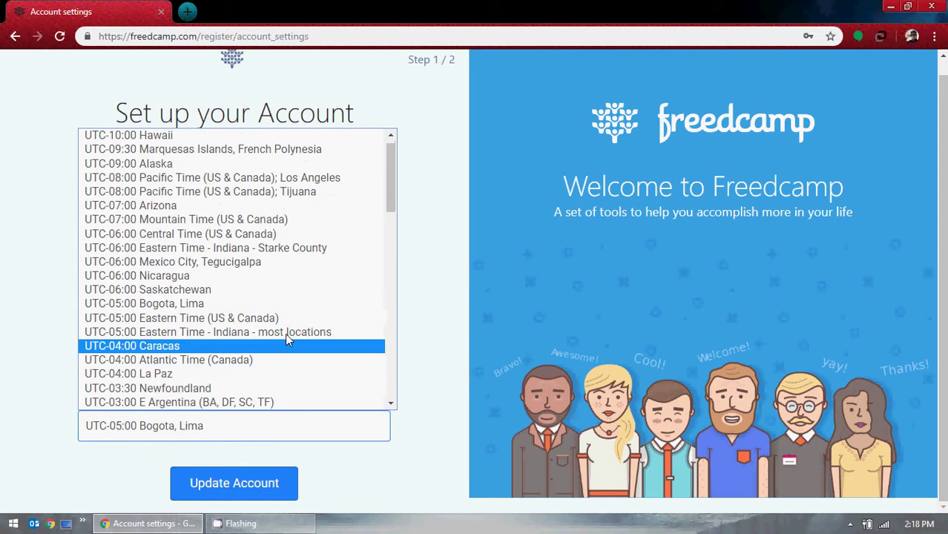
click(260, 320)
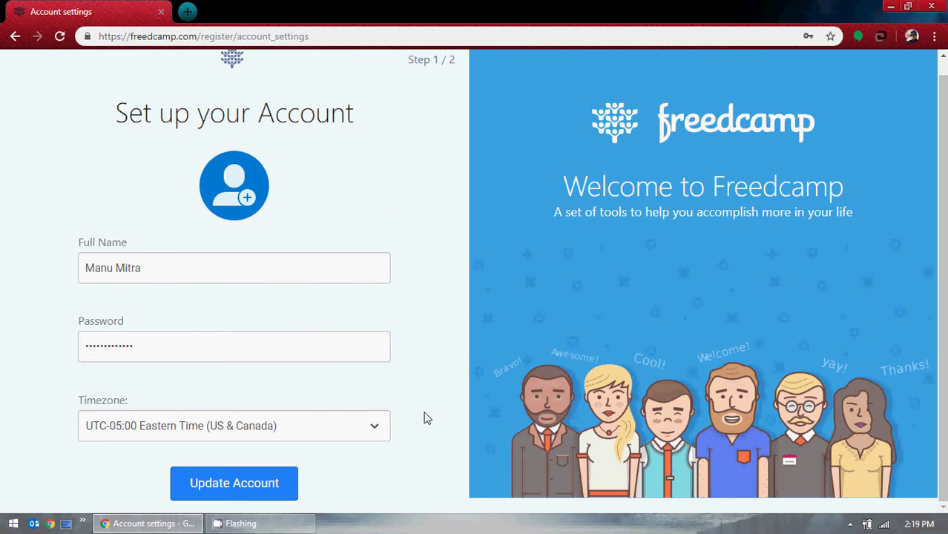
Replace the contents of the password field by retyping the account password.
drag(139, 346, 57, 355)
text(••••••••••••)
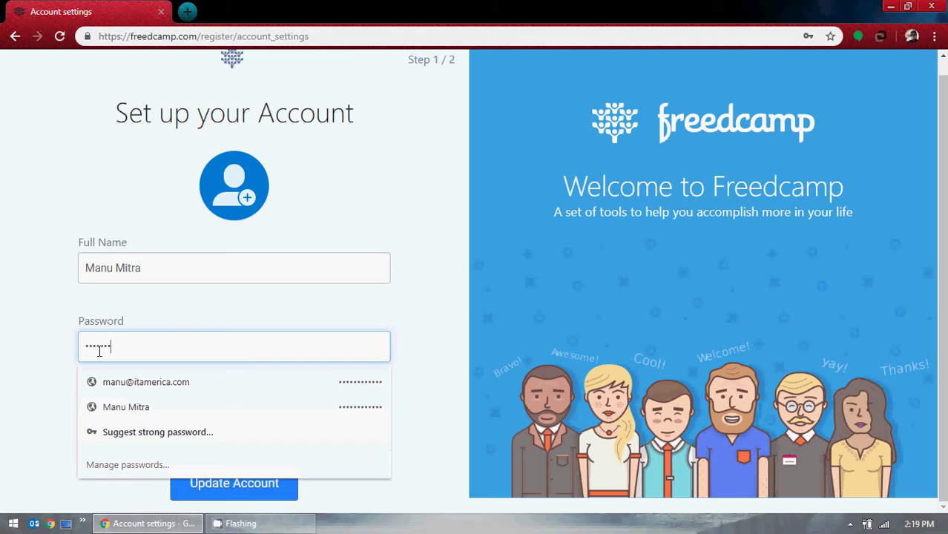
text(•)
click(50, 340)
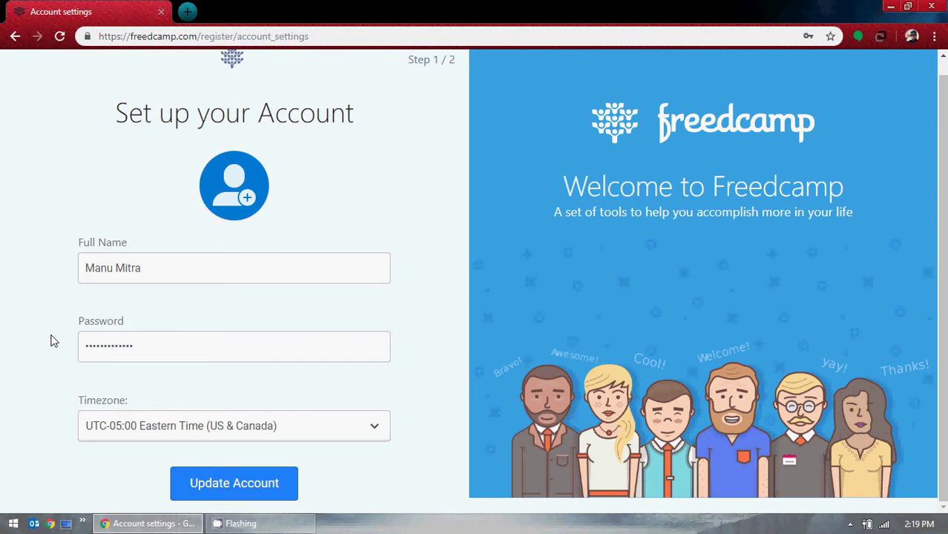
Submit the account details and save the login in Chrome with the user's e-mail as username.
click(231, 483)
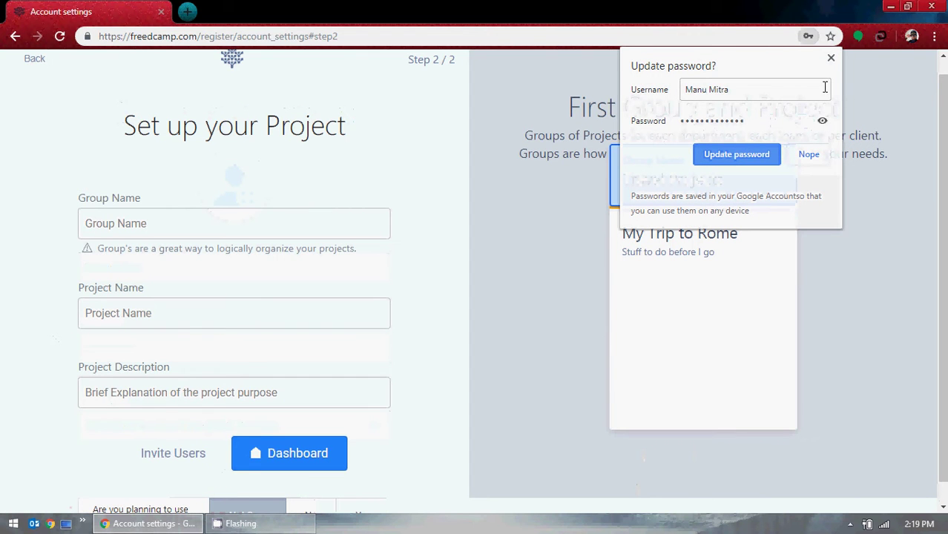
drag(746, 86, 676, 86)
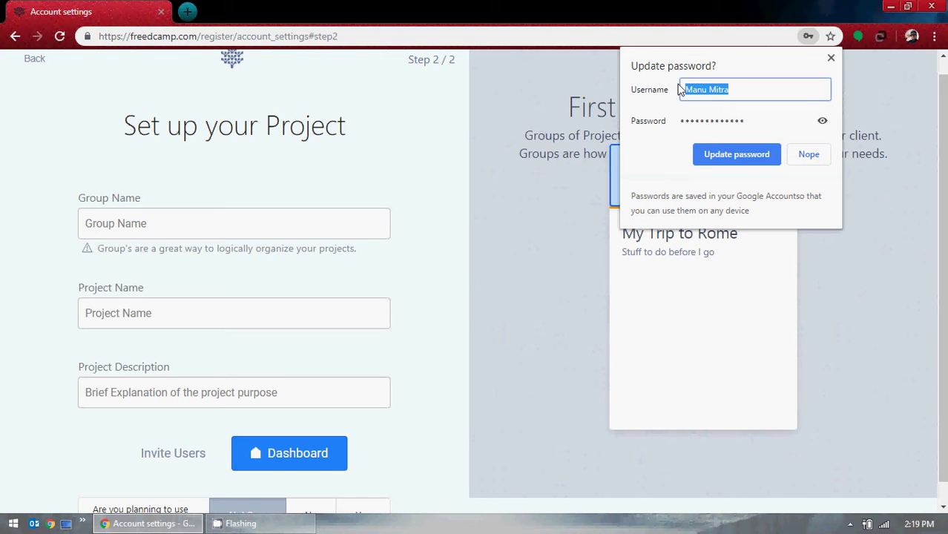
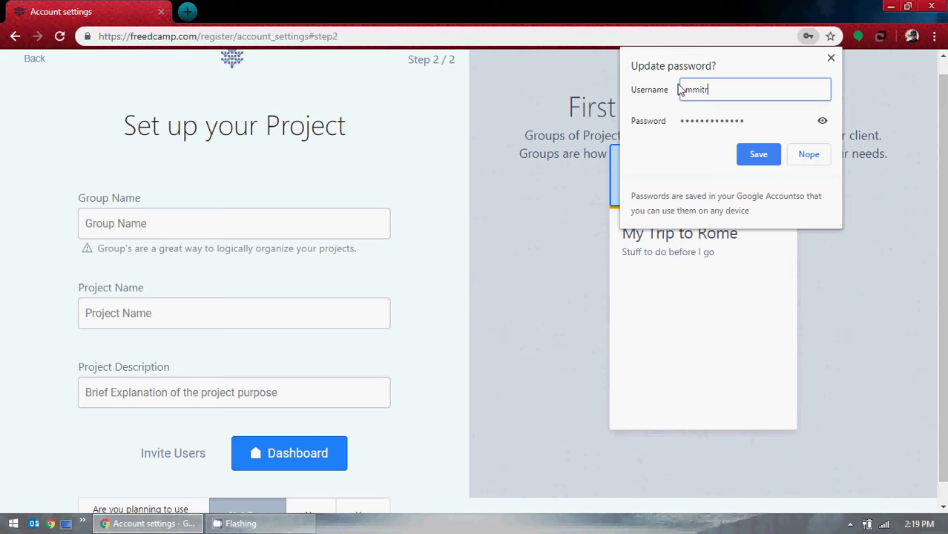
click(756, 154)
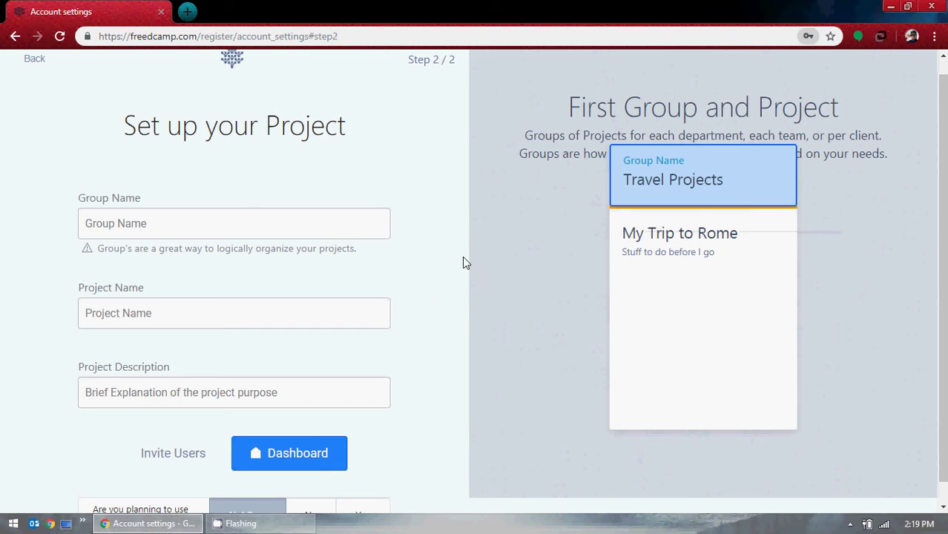
Enter group name 'Udemy' and project name 'Udemy Training' in the project setup form.
click(207, 232)
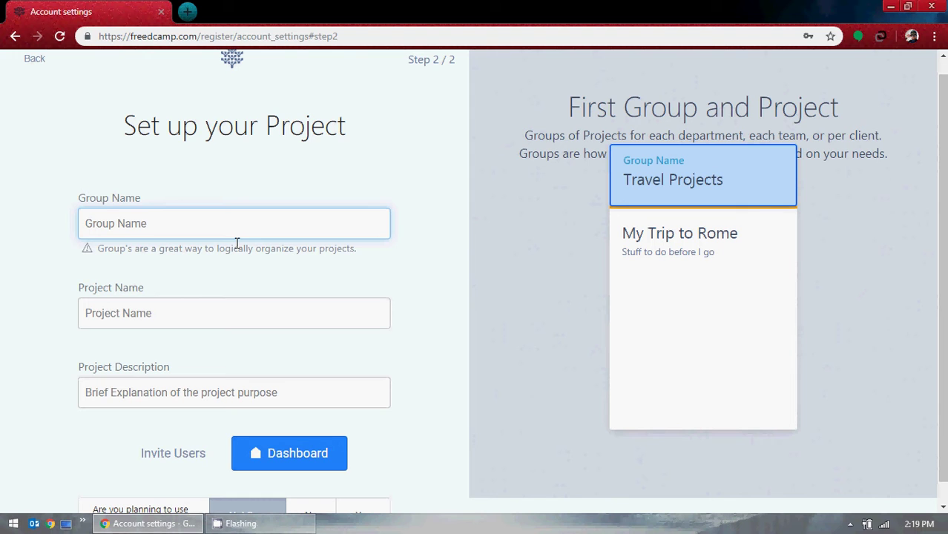
scroll(296, 244, down, 1)
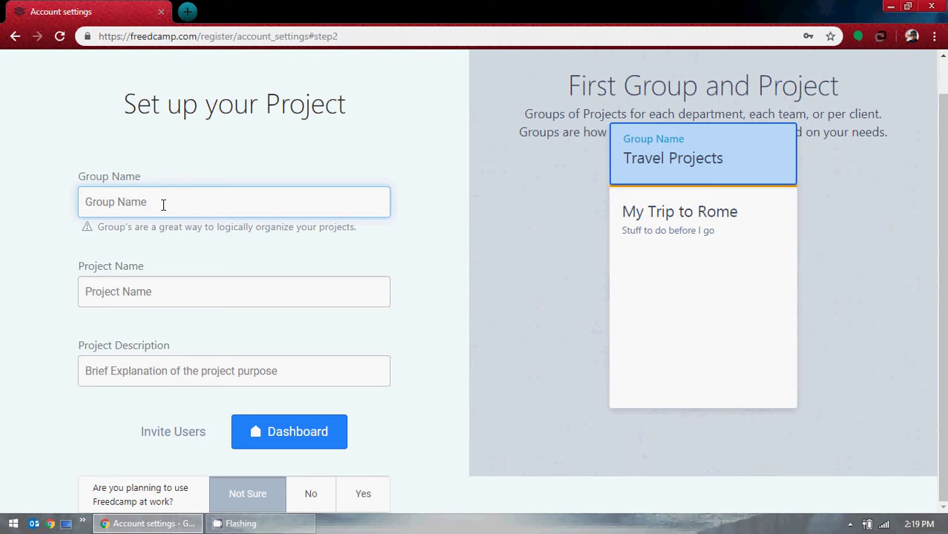
text(Udemy)
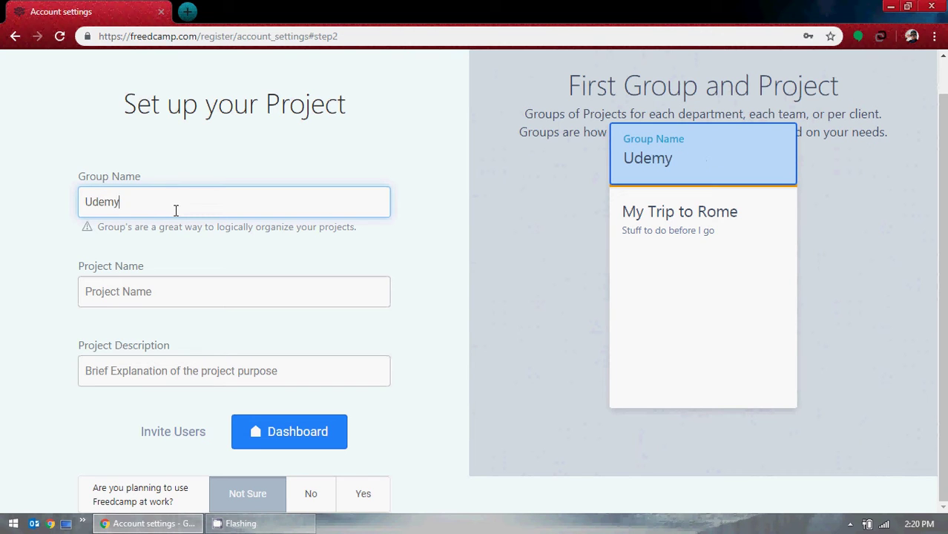
click(152, 291)
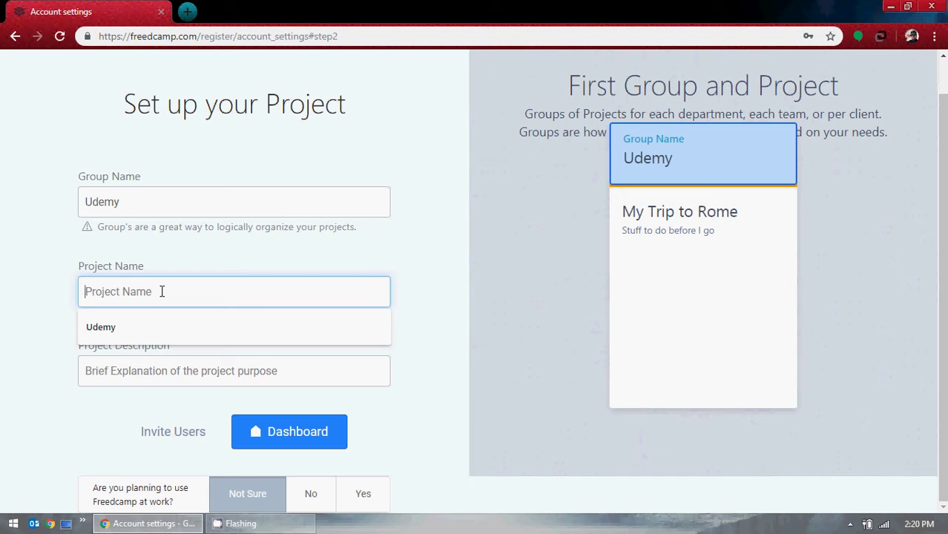
text(Udemy )
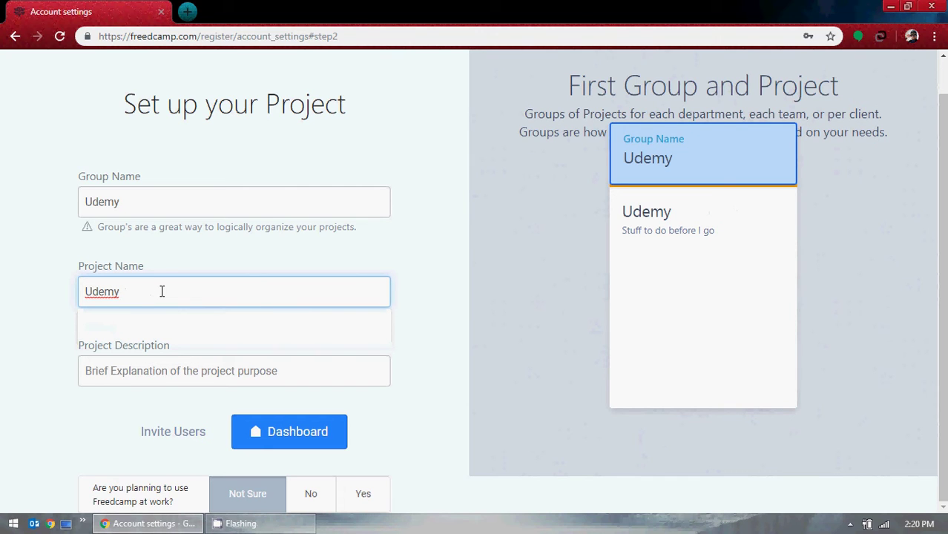
text(Training)
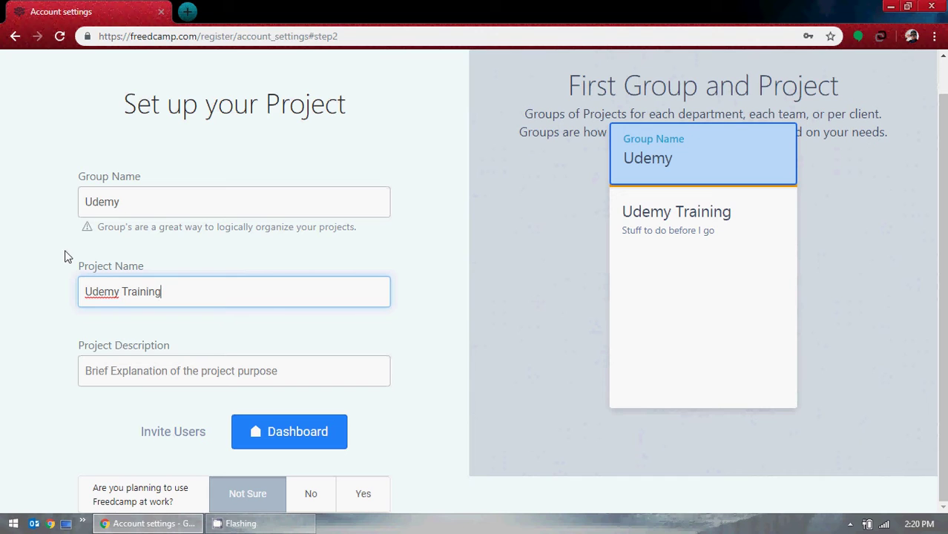
click(141, 373)
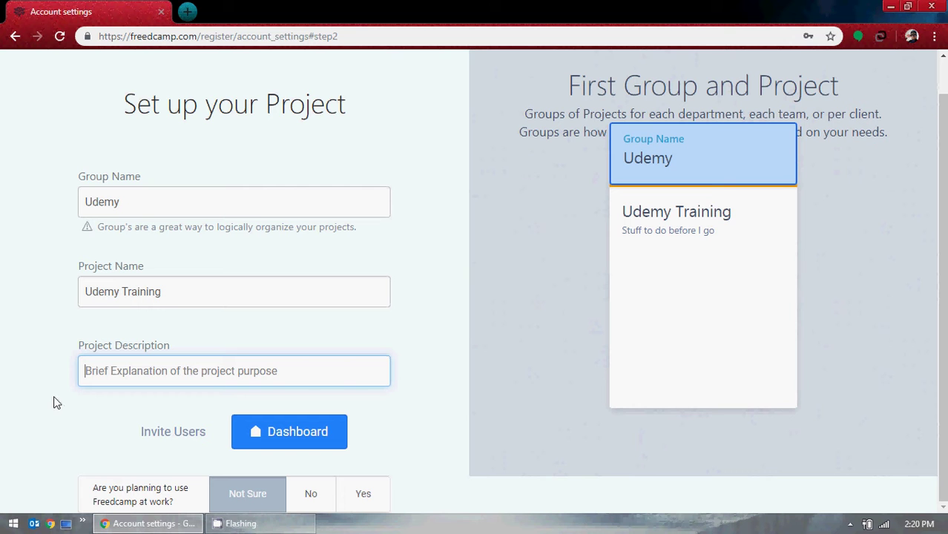
click(188, 11)
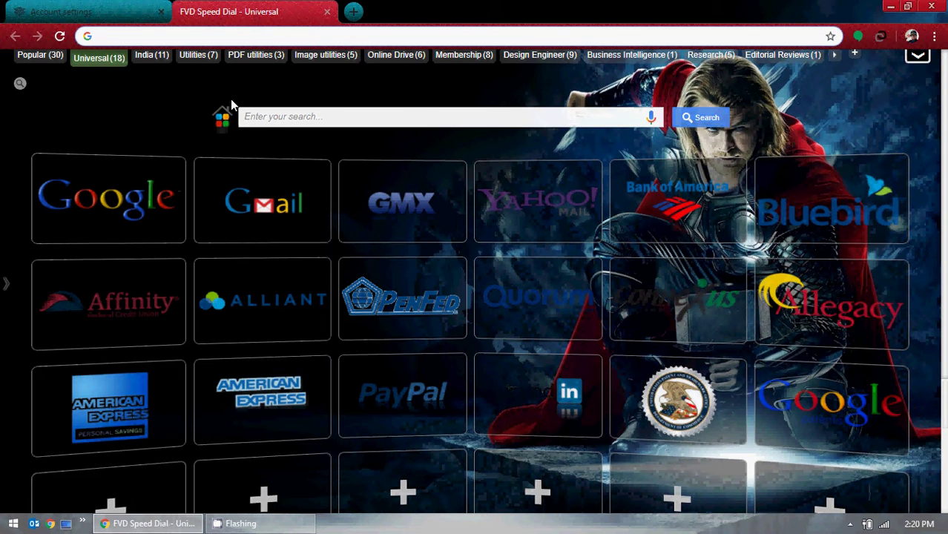
Load the GMO OnLine welcome page at demo.borland.com/gmopost from the 'gmo' address suggestion.
text(gmo)
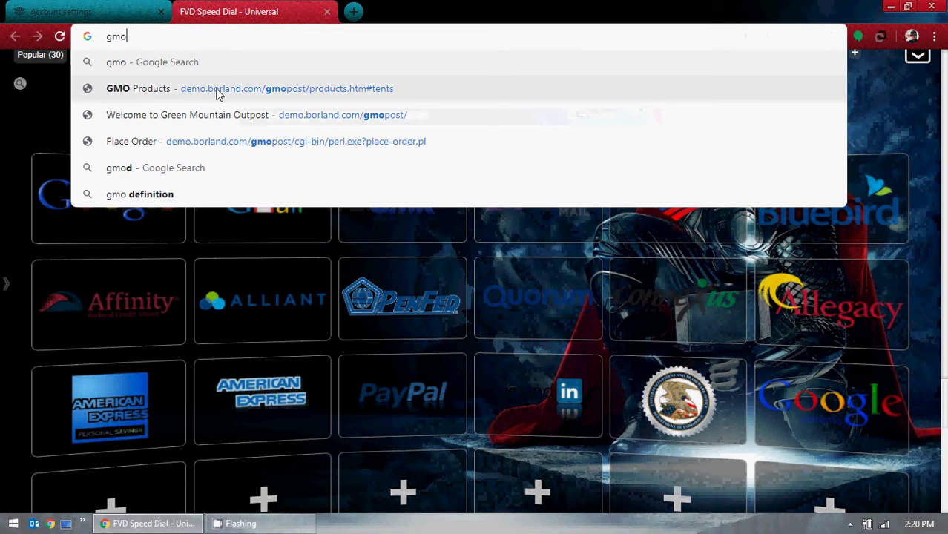
click(219, 96)
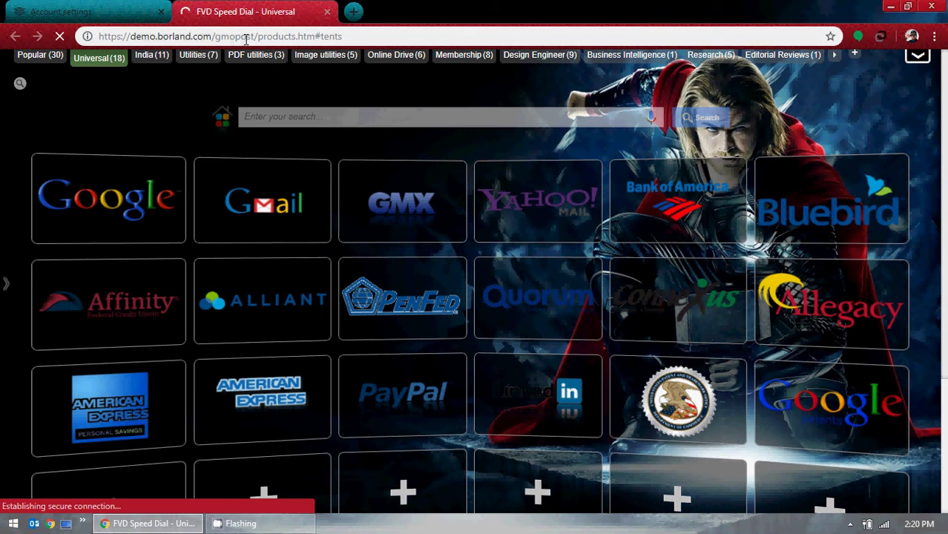
drag(257, 36, 380, 39)
key(BackSpace)
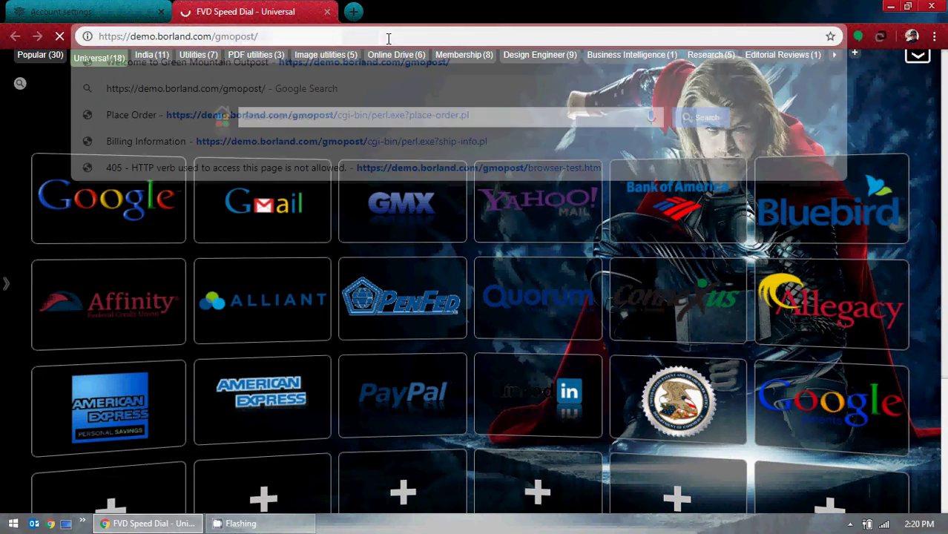
key(Return)
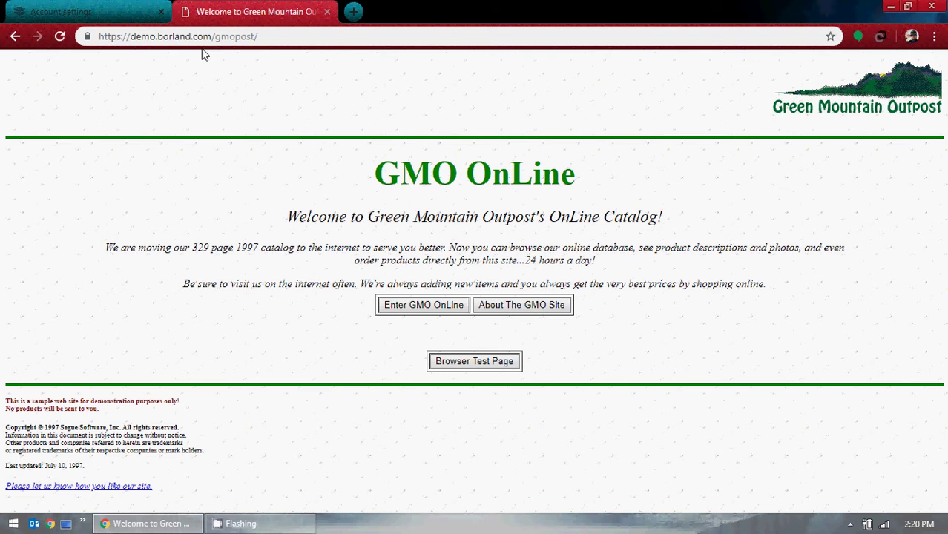
Peek into the GMO OnLine catalog, return to the welcome page, and add another tab.
click(415, 305)
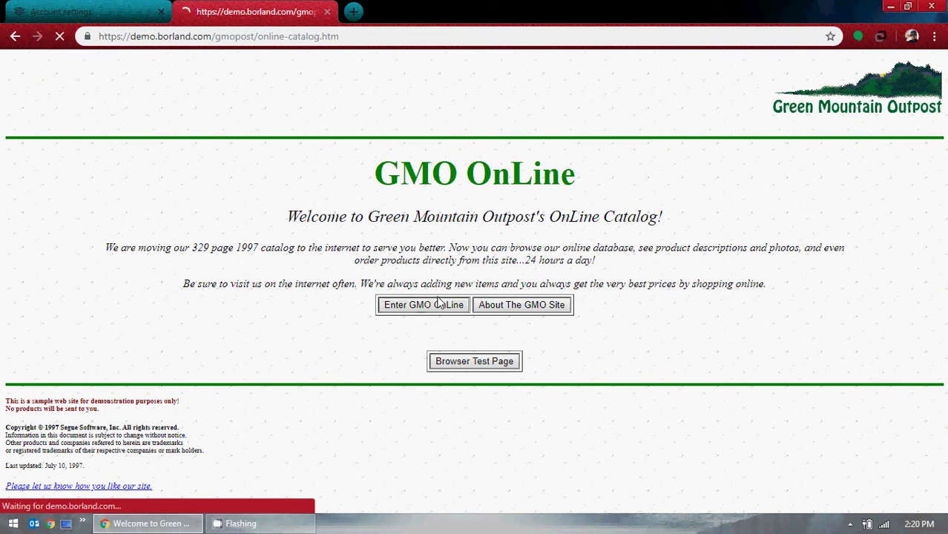
click(15, 35)
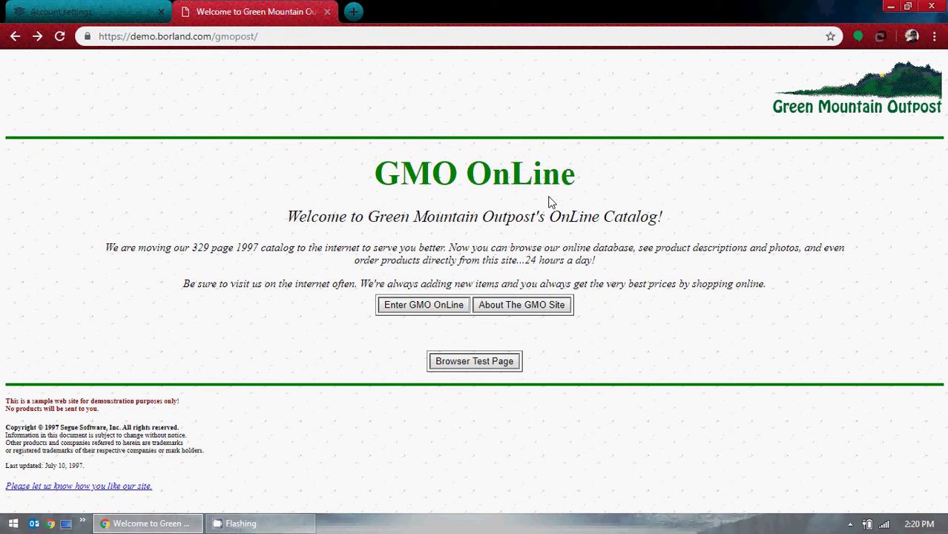
click(353, 12)
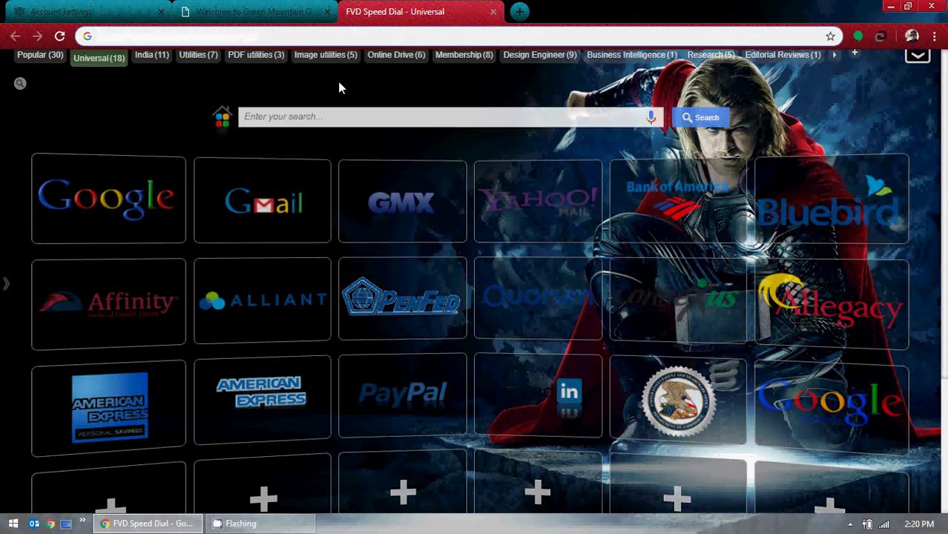
Load amazon.com, scroll it, close that tab, and enter the GMO OnLine catalog.
text(amazon.com)
key(Return)
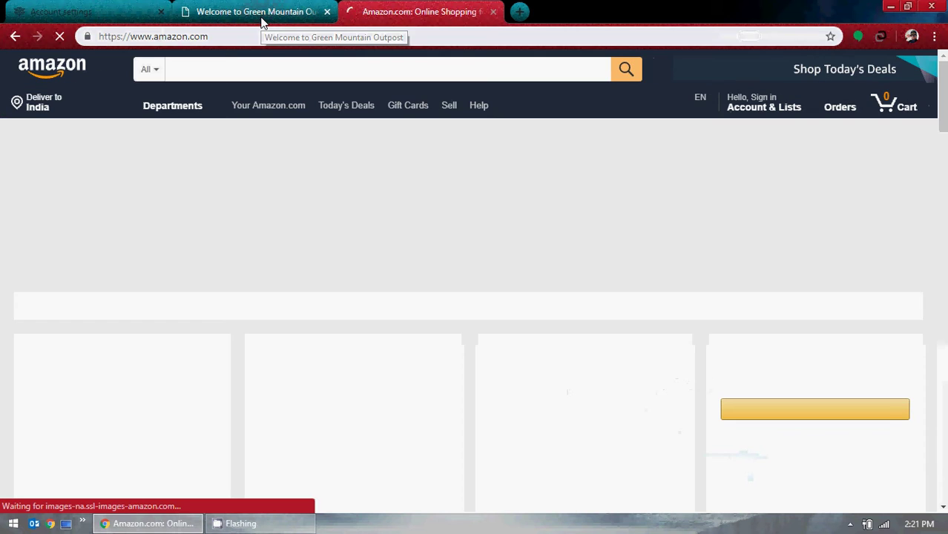
scroll(538, 245, down, 3)
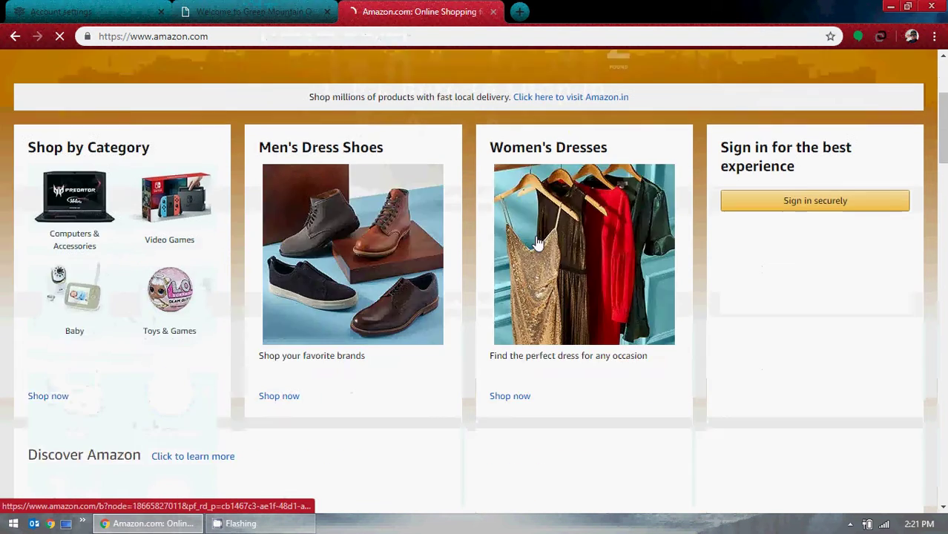
scroll(537, 246, down, 3)
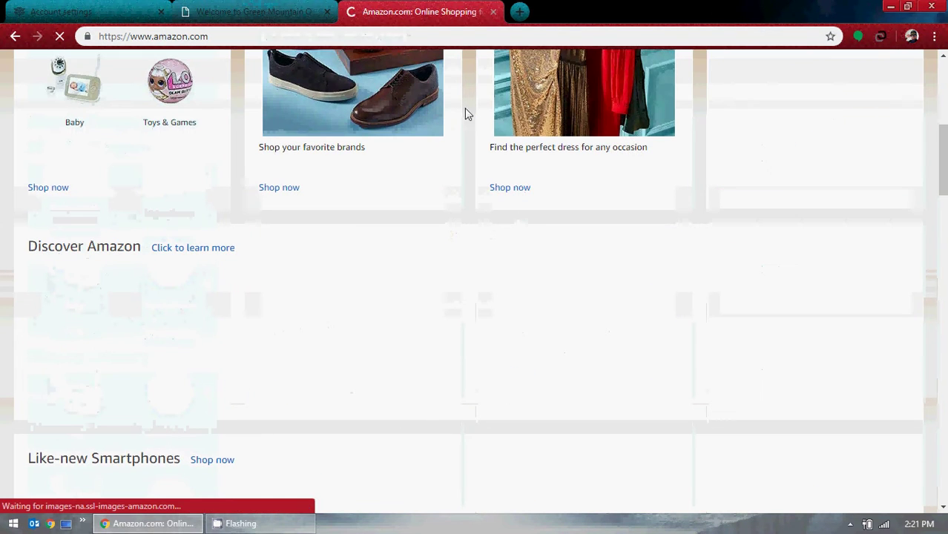
click(493, 12)
click(421, 305)
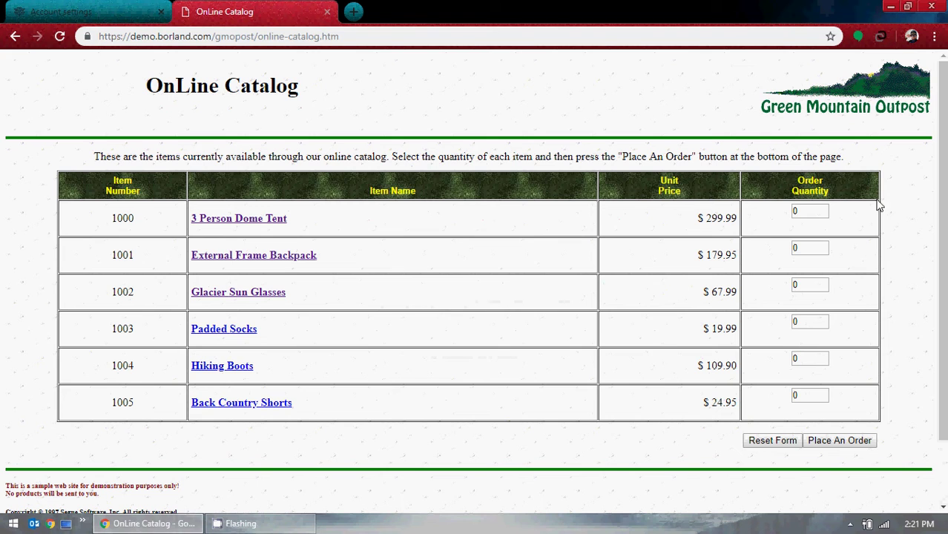
Place an order for 10 3 Person Dome Tents totalling $3154.90, then return to Freedcamp.
double_click(811, 211)
text(10)
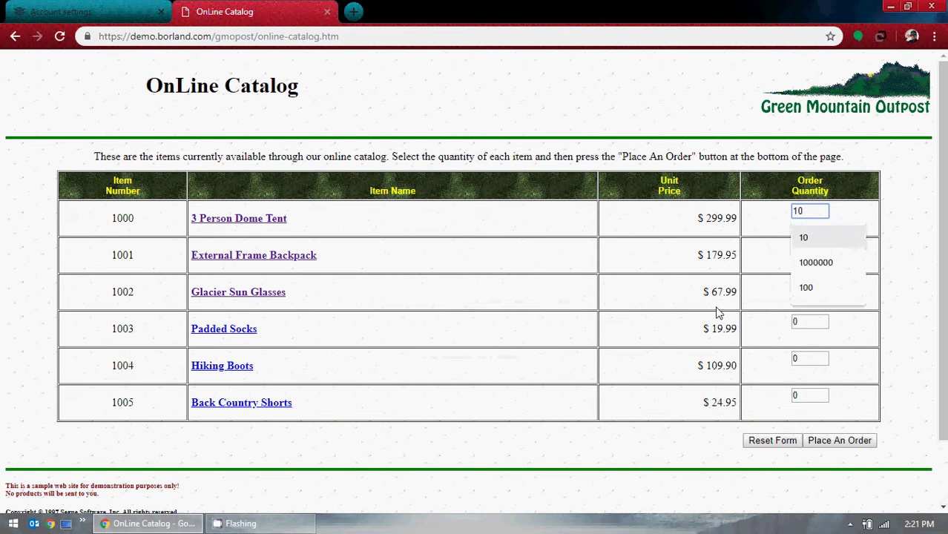
click(818, 440)
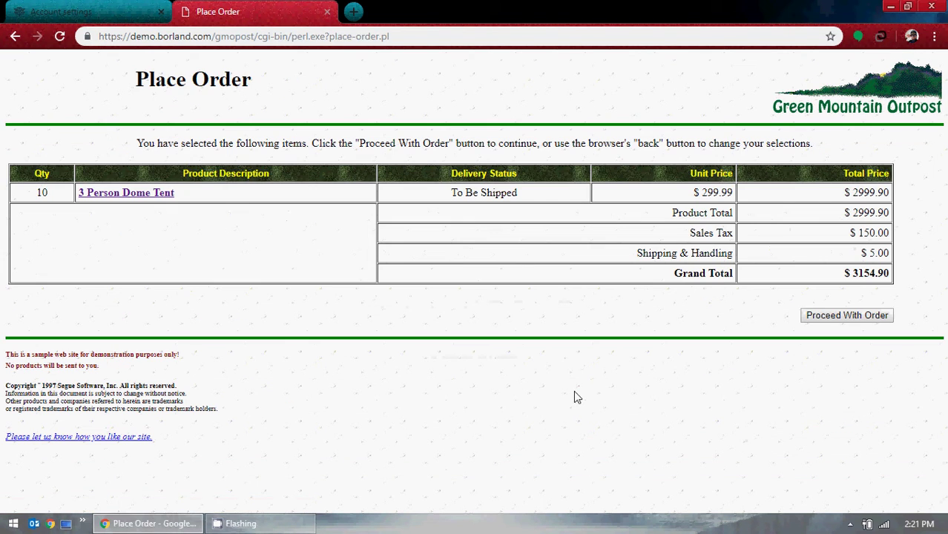
click(74, 11)
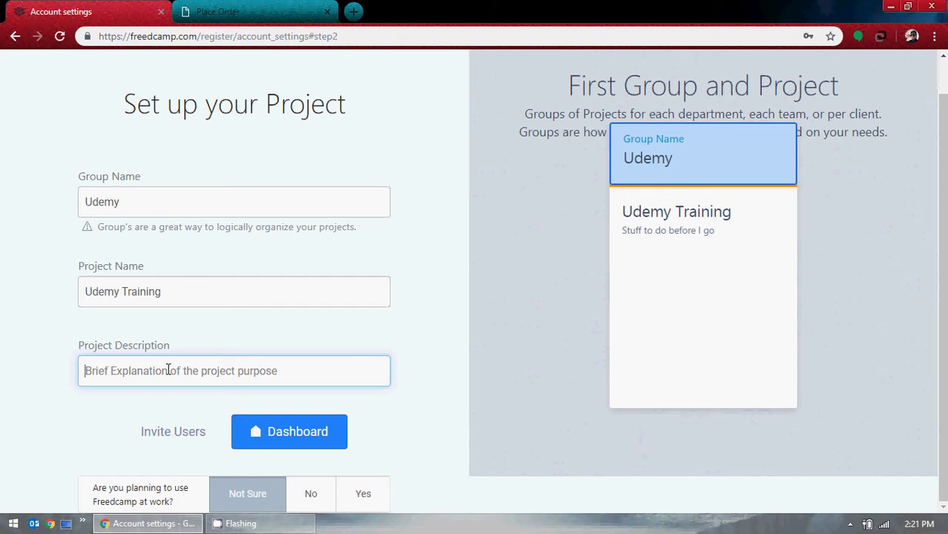
Enter 'GMO Online Project' as the description, then back the GMO tab up to its welcome page.
text(GMO)
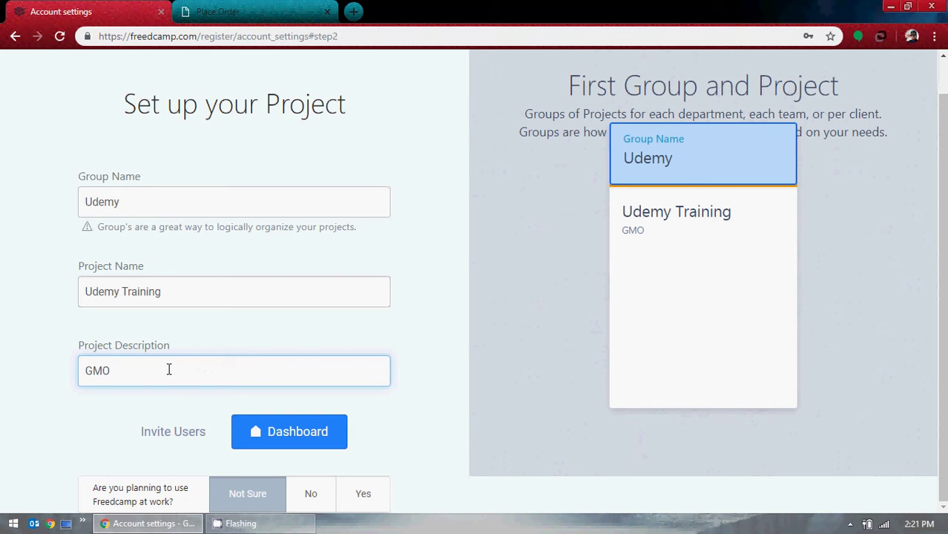
text( Online Proj)
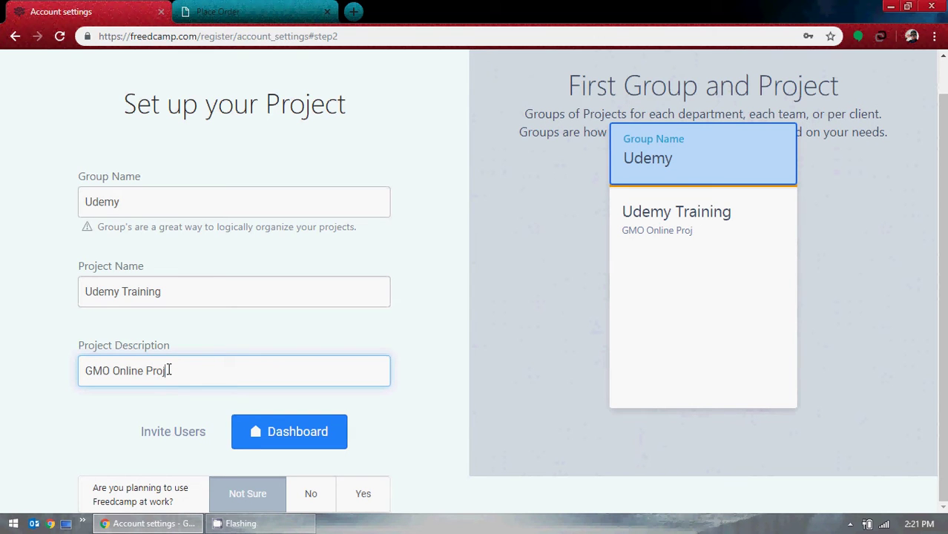
text(ect)
click(222, 10)
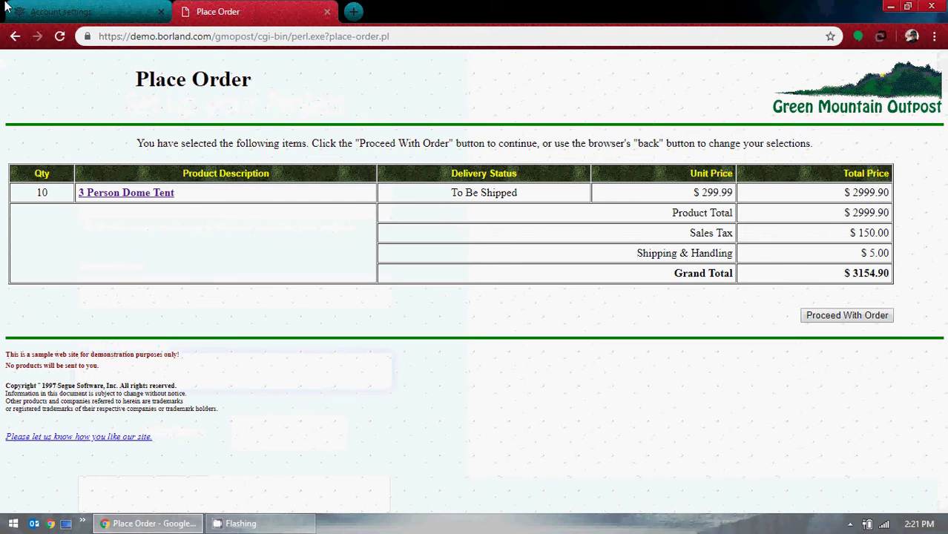
click(15, 36)
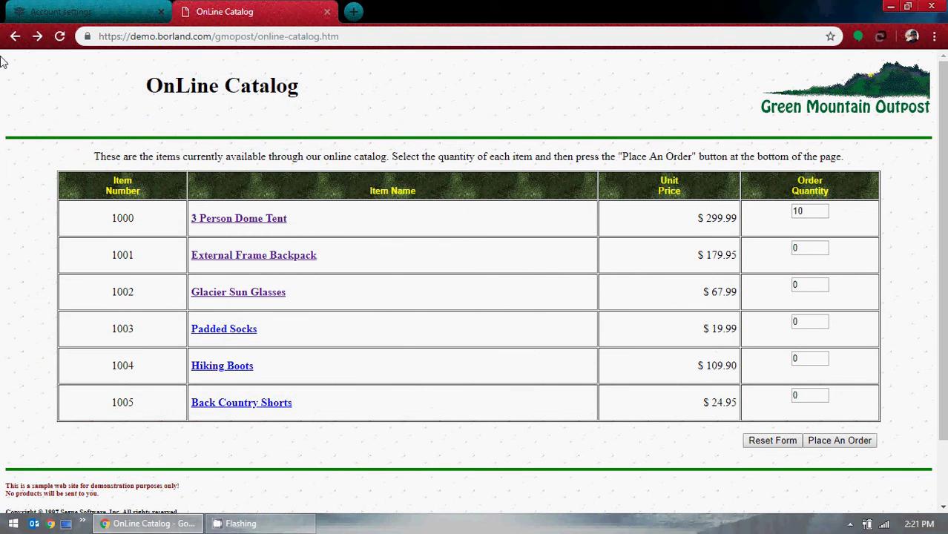
click(15, 35)
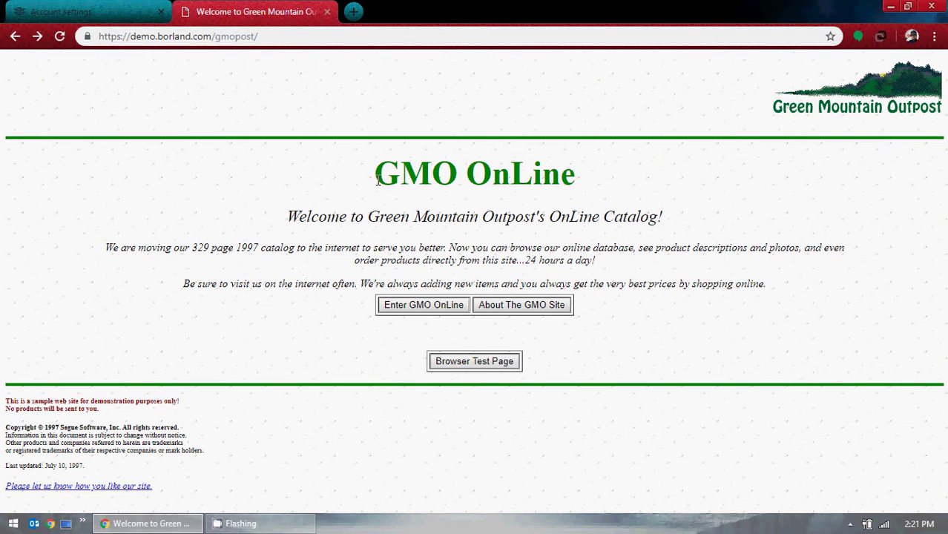
Highlight the GMO OnLine heading while switching tabs, ending on Freedcamp's 'Set up your Project' form.
drag(377, 178, 586, 182)
click(607, 211)
click(59, 11)
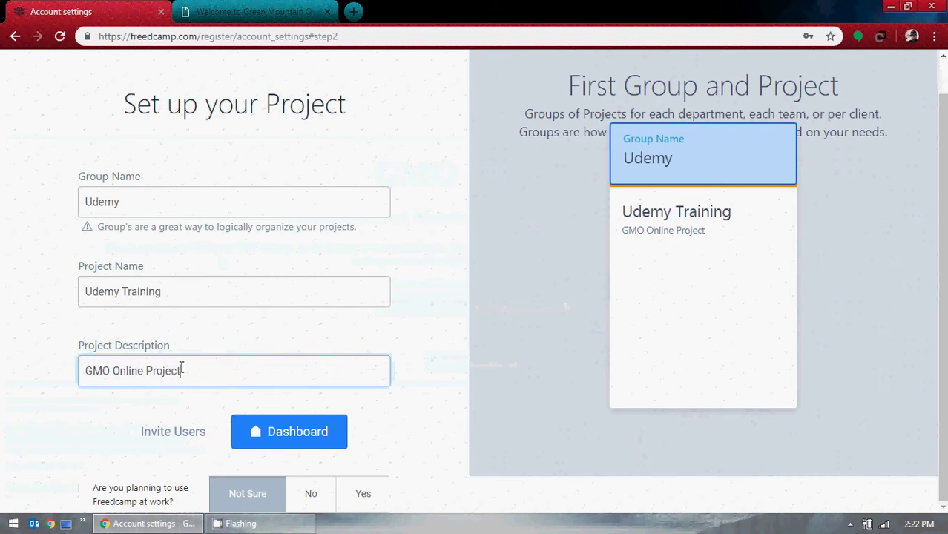
click(224, 8)
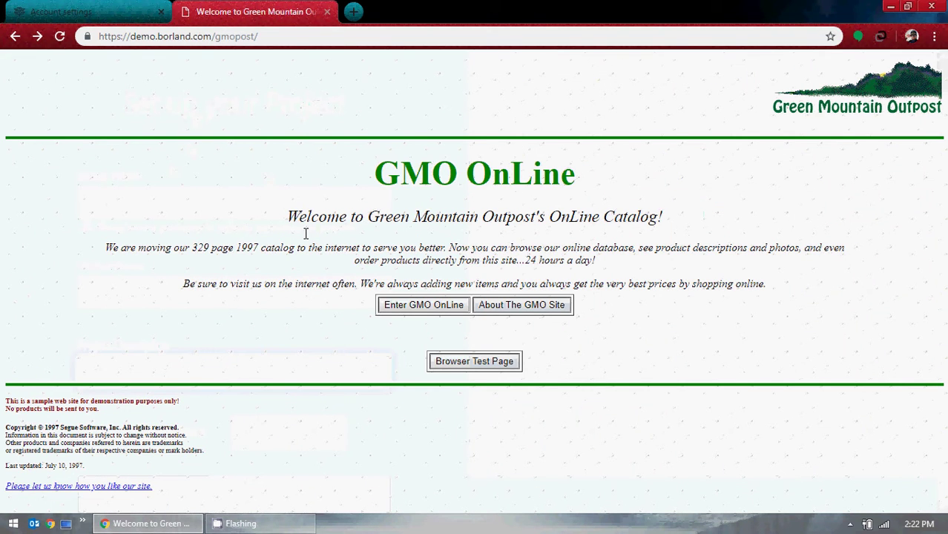
click(59, 11)
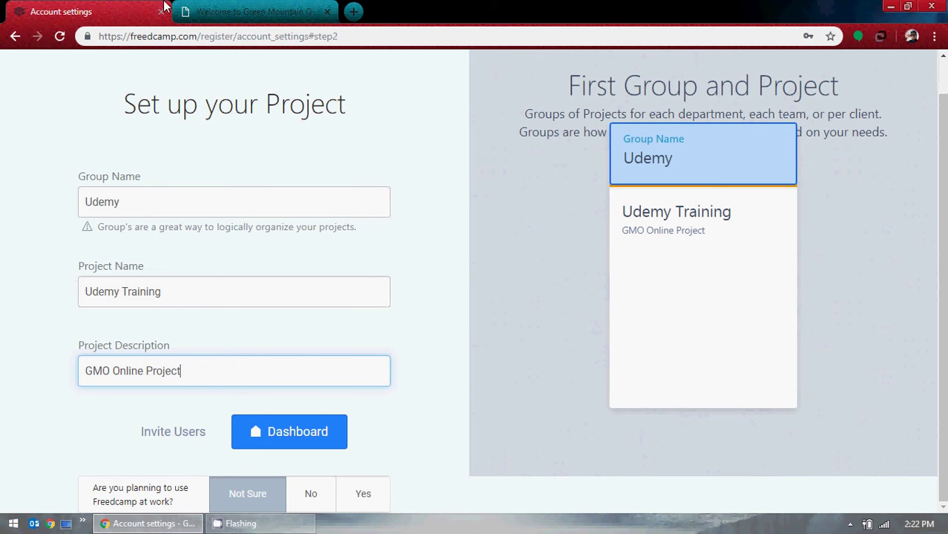
click(230, 12)
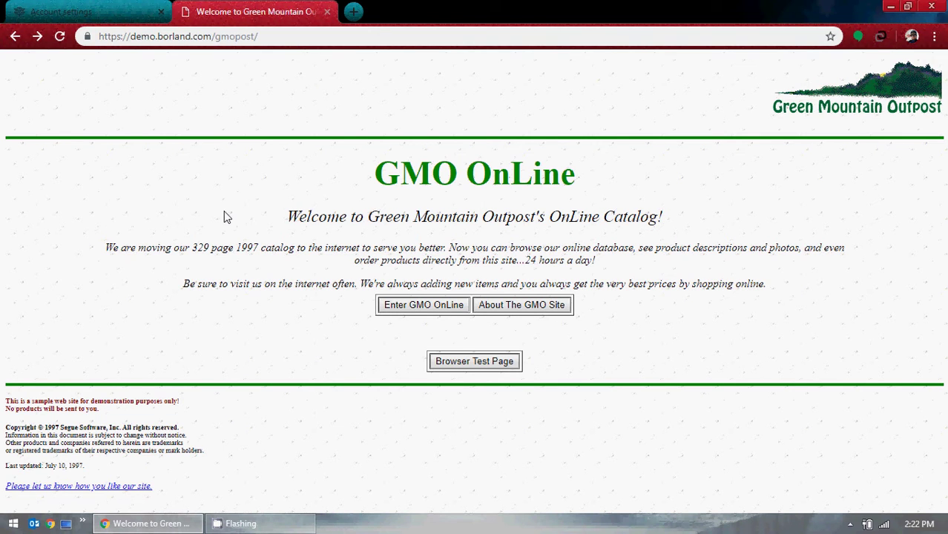
drag(571, 171, 303, 178)
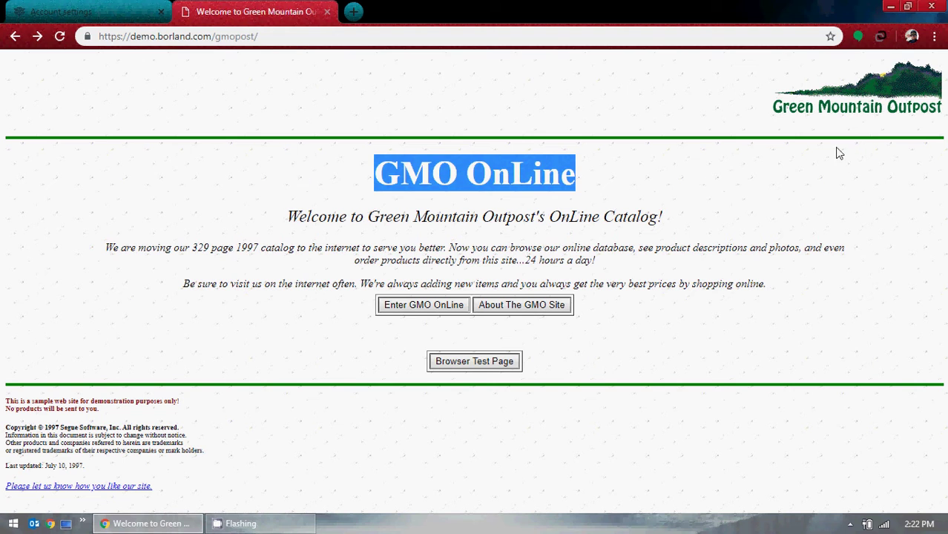
click(754, 110)
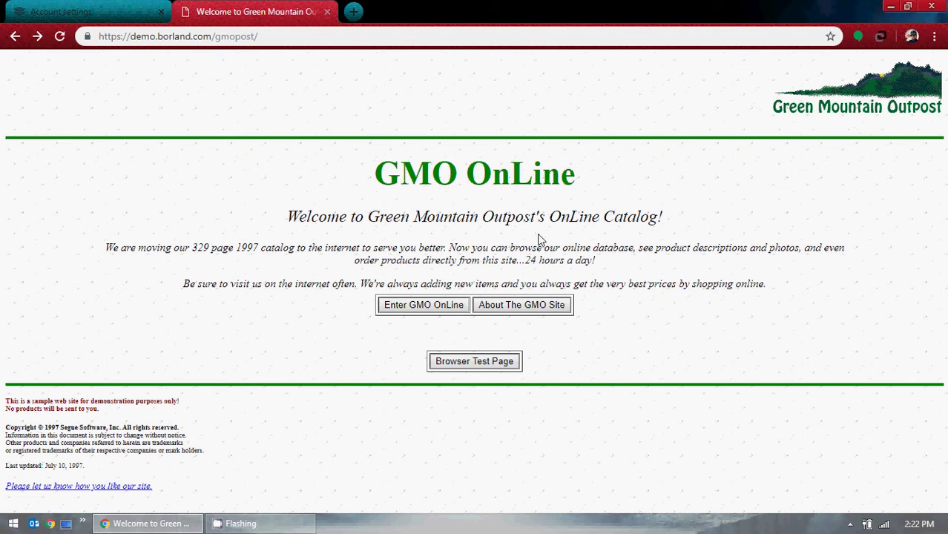
click(28, 9)
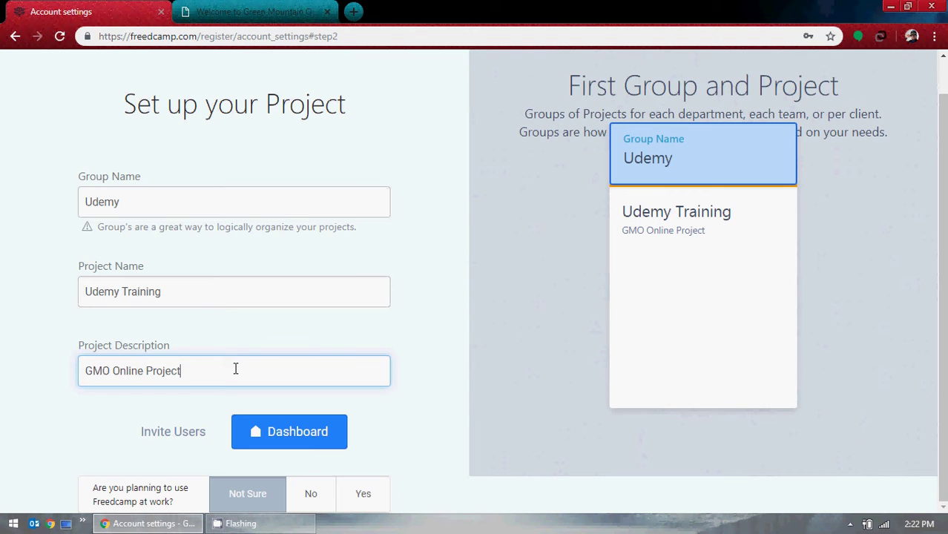
click(189, 6)
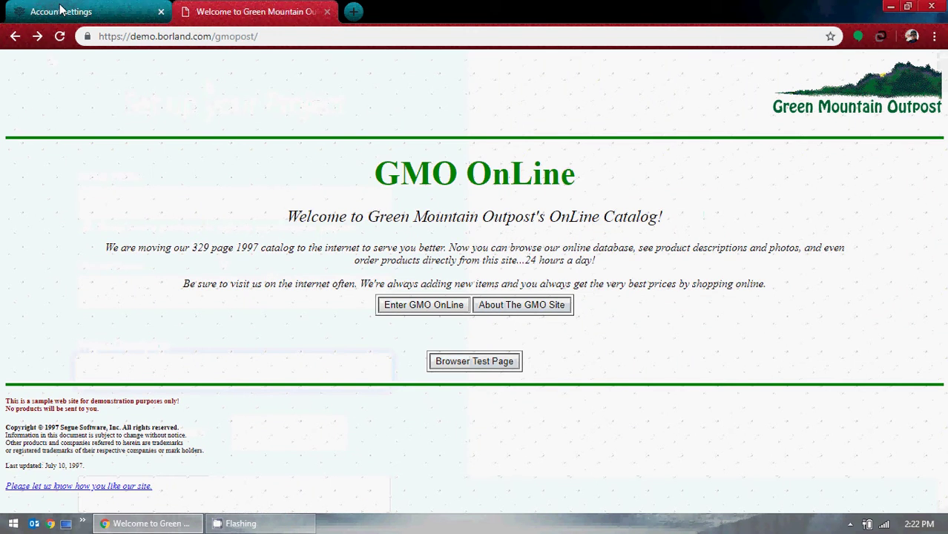
click(33, 11)
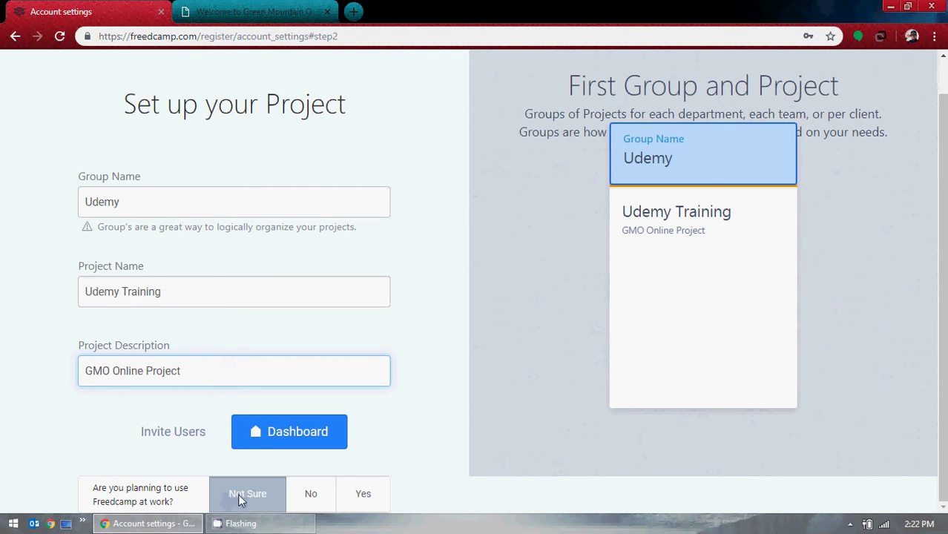
Answer No to using Freedcamp at work and continue to Invite Users for Udemy Training.
click(311, 496)
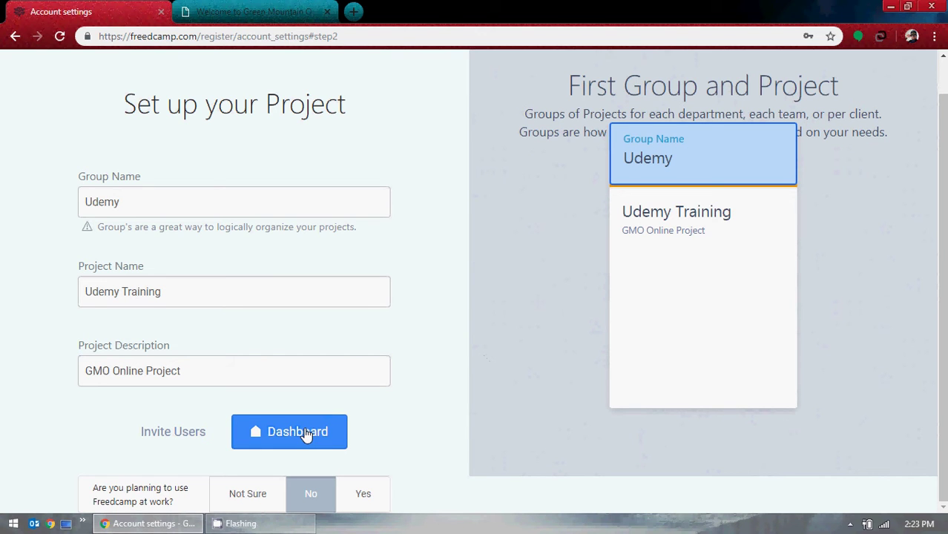
click(176, 434)
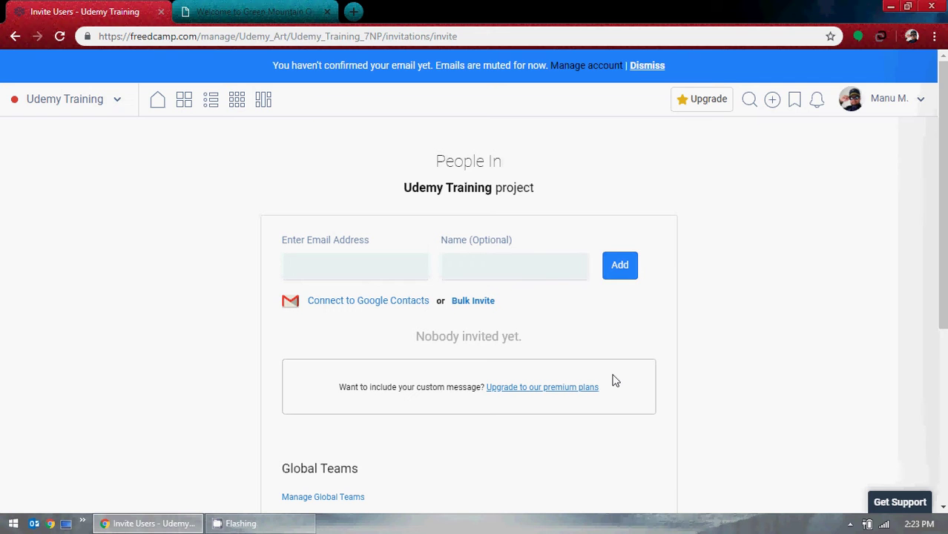
Leave the Invite Users list empty and proceed with Next to the Congratulations page.
scroll(612, 380, down, 4)
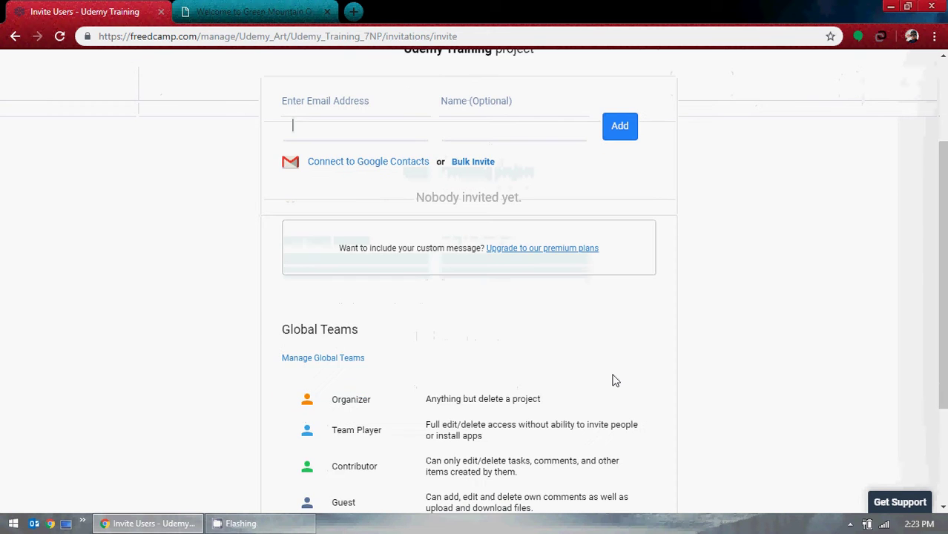
click(611, 443)
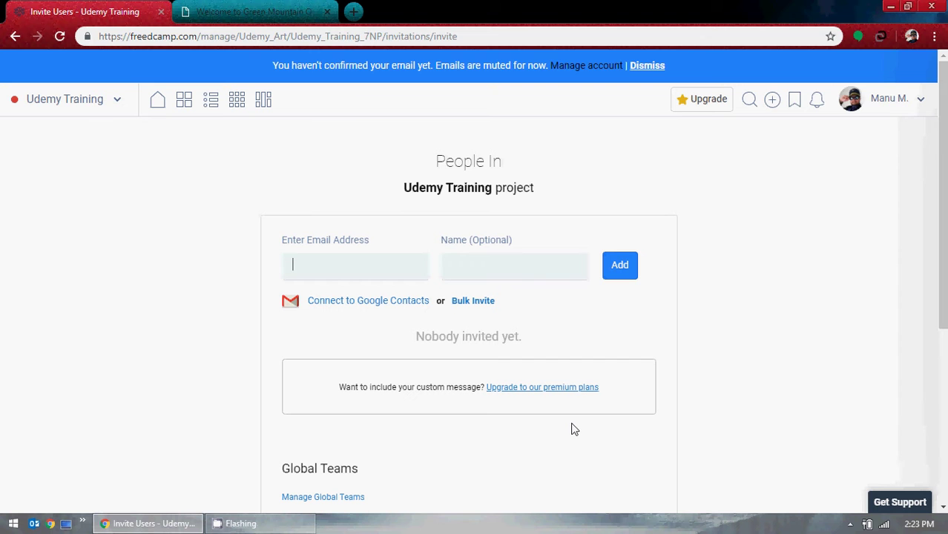
scroll(575, 428, down, 4)
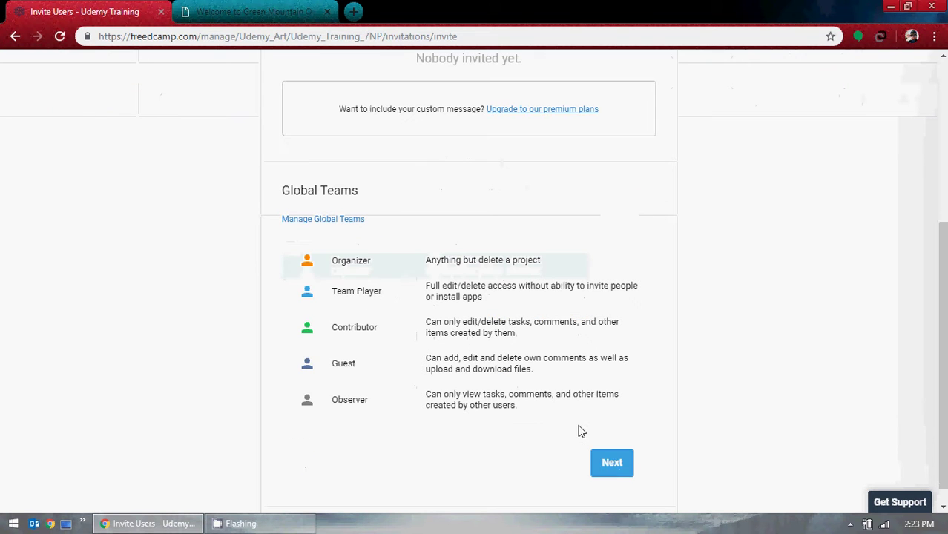
click(618, 471)
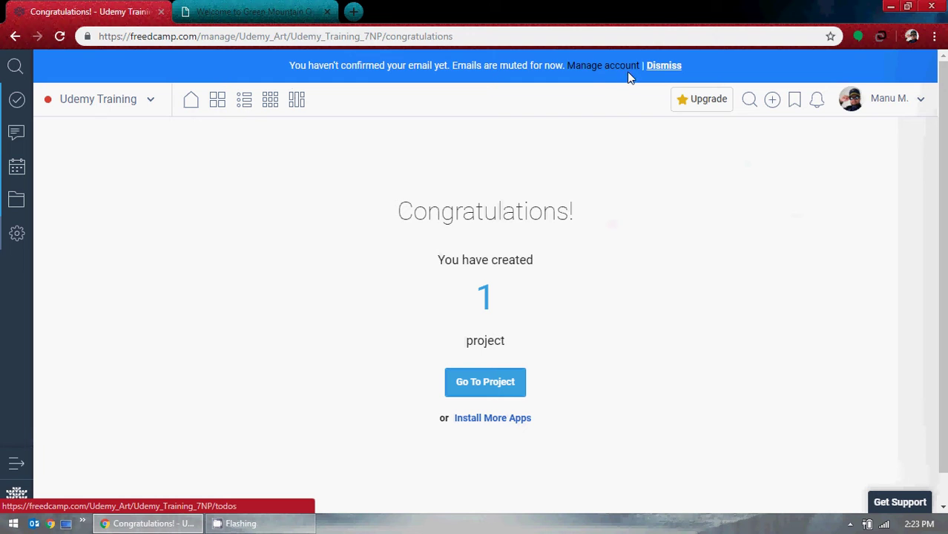
Dismiss the unconfirmed-email banner, open Gmail in a new Chrome window, and bring Freedcamp back.
click(667, 67)
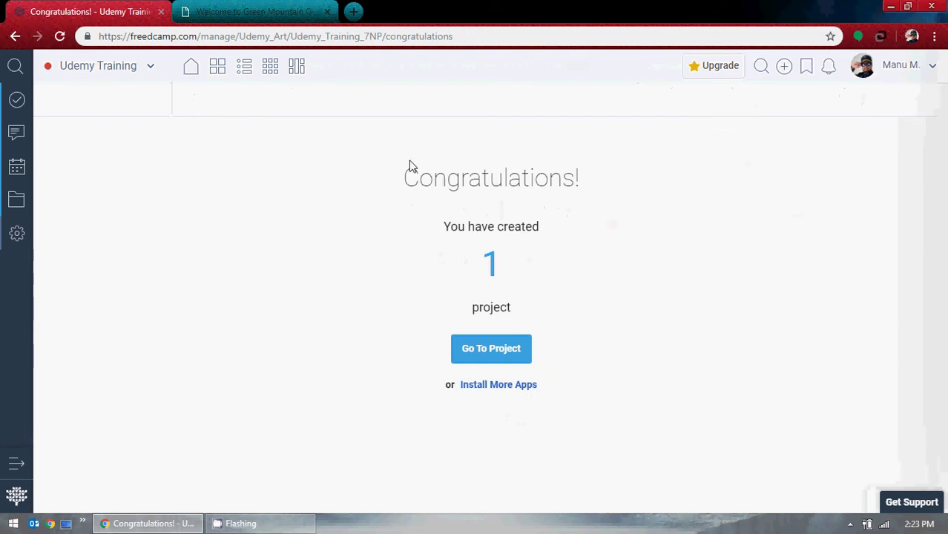
click(50, 524)
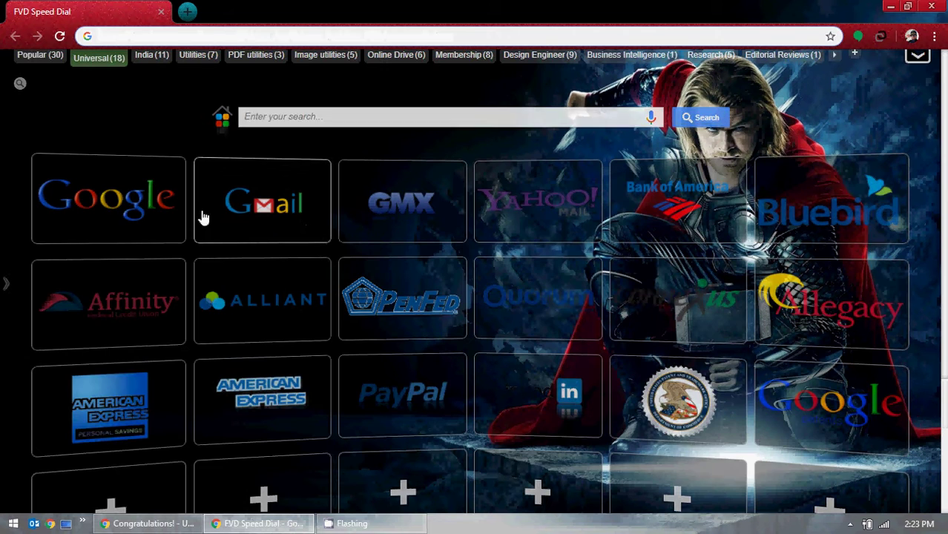
click(113, 214)
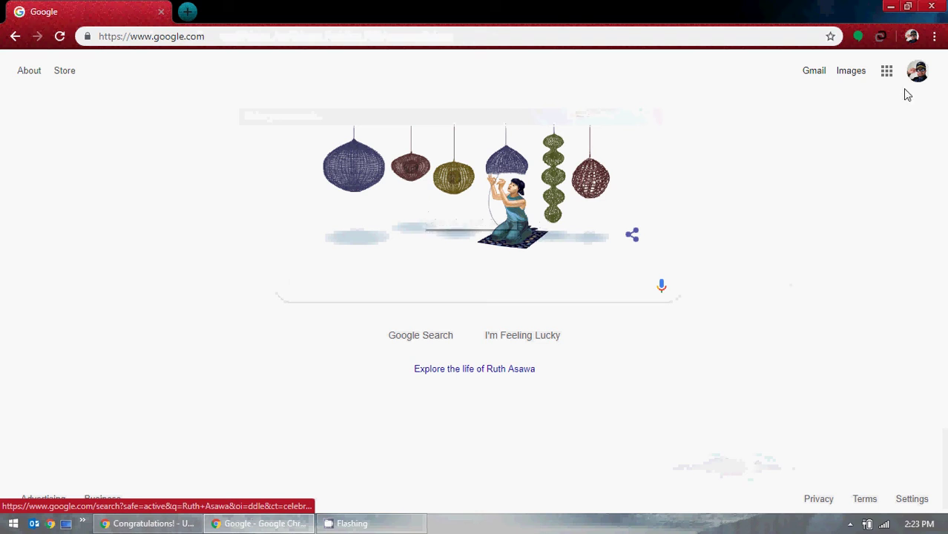
click(809, 74)
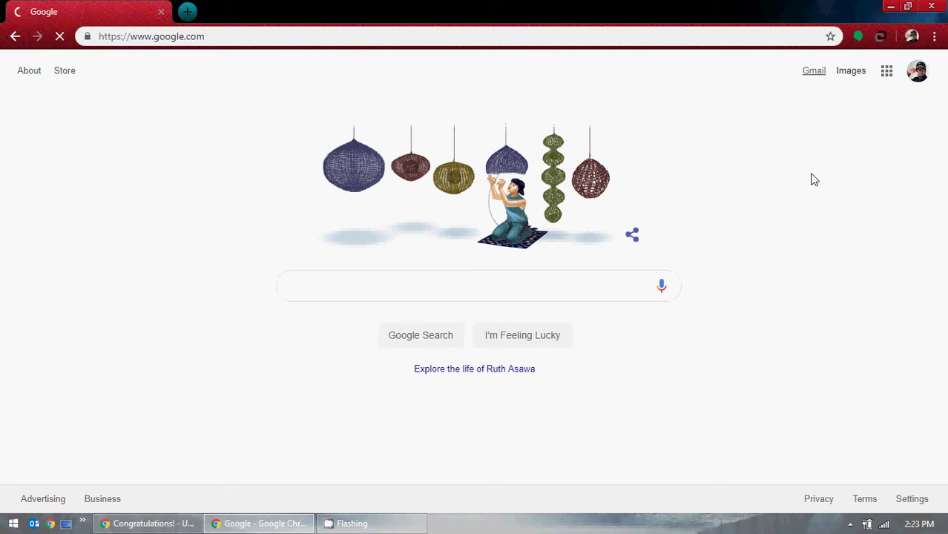
click(892, 6)
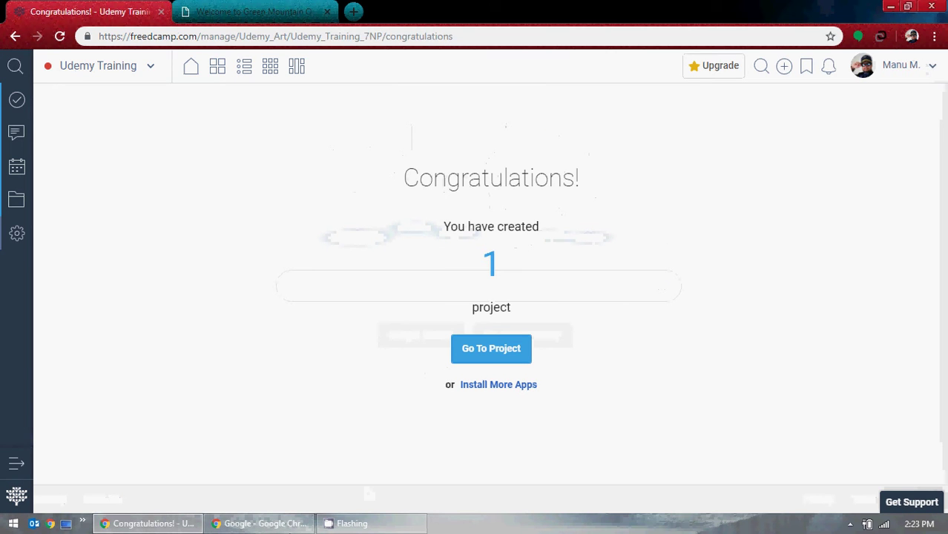
click(169, 525)
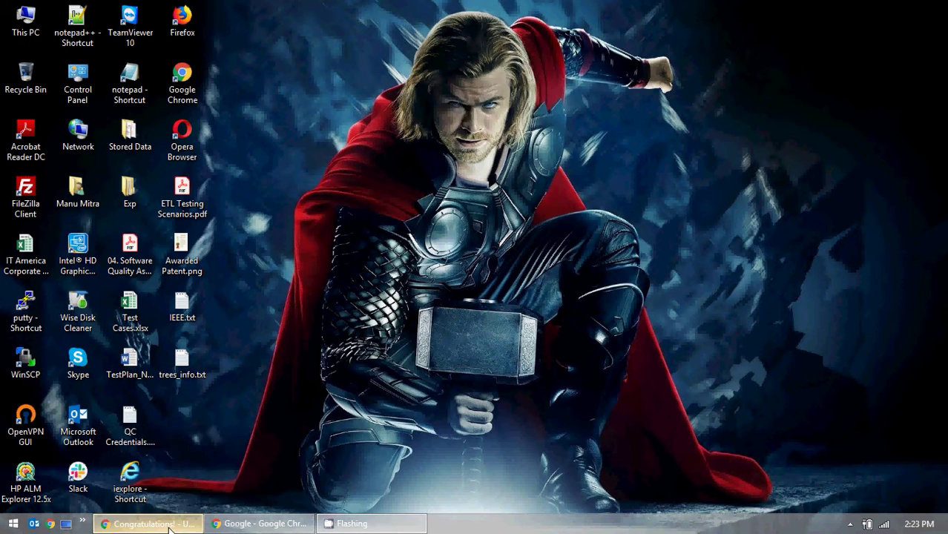
click(170, 525)
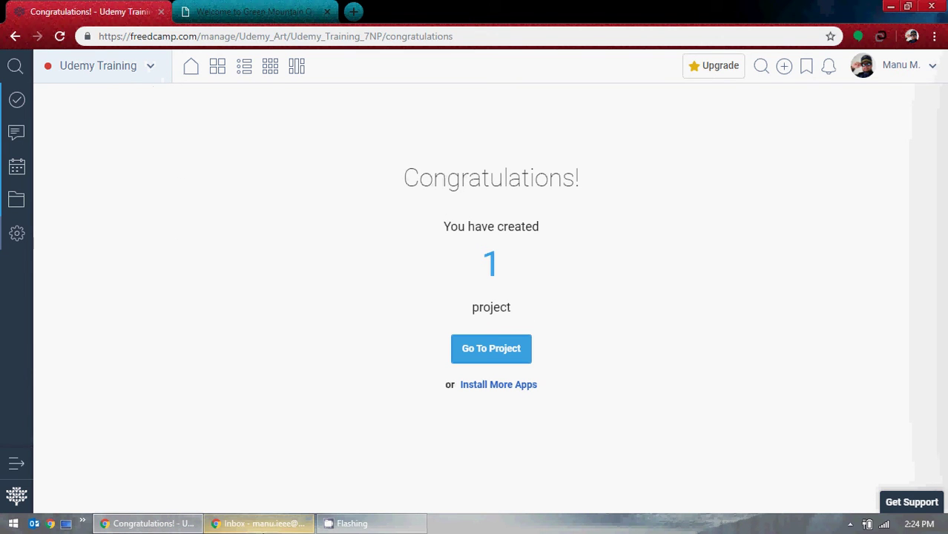
Switch Gmail to the university account, open the Freedcamp email, and click Confirm Account.
click(260, 523)
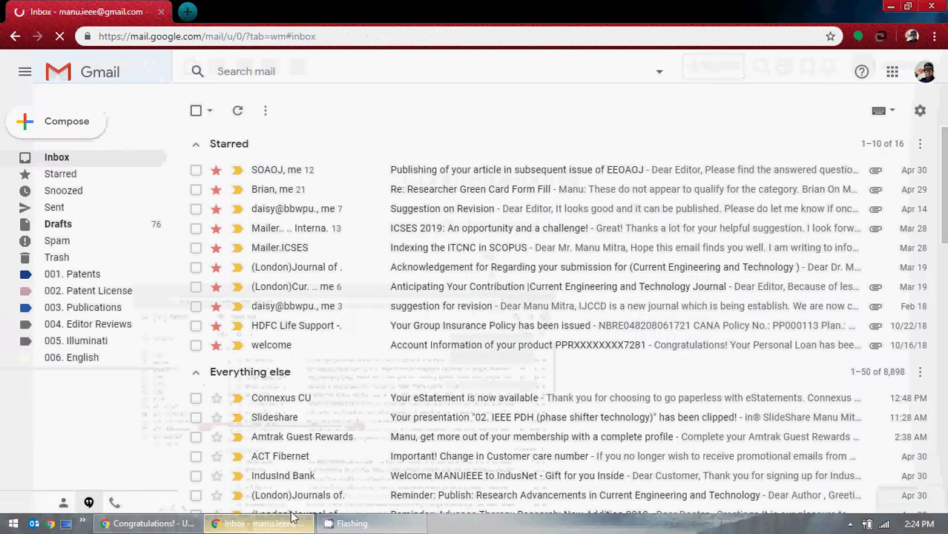
click(924, 71)
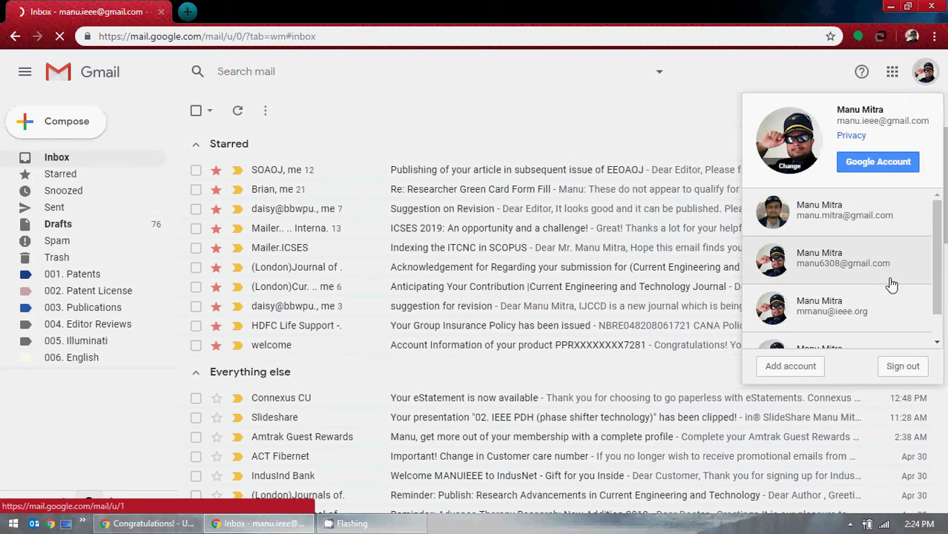
scroll(888, 278, down, 1)
click(869, 331)
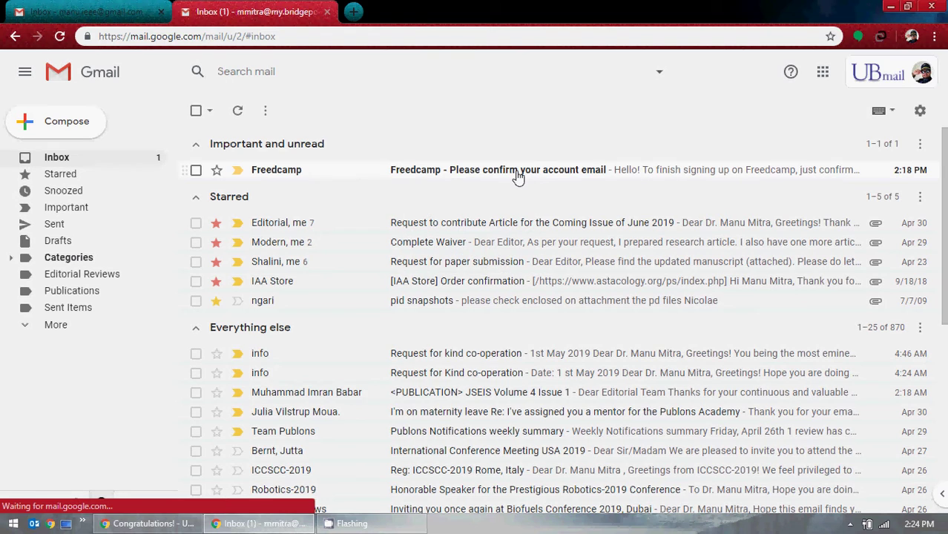
click(518, 176)
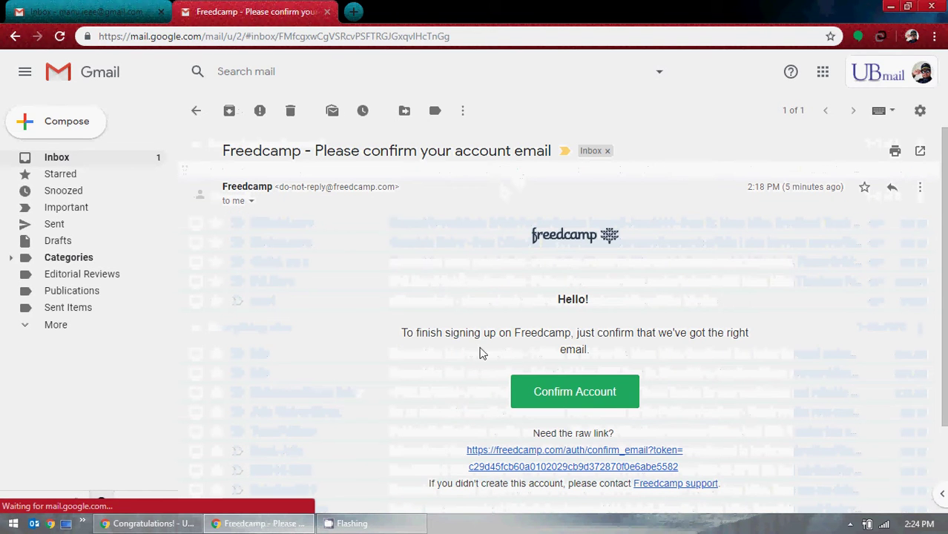
scroll(462, 367, down, 1)
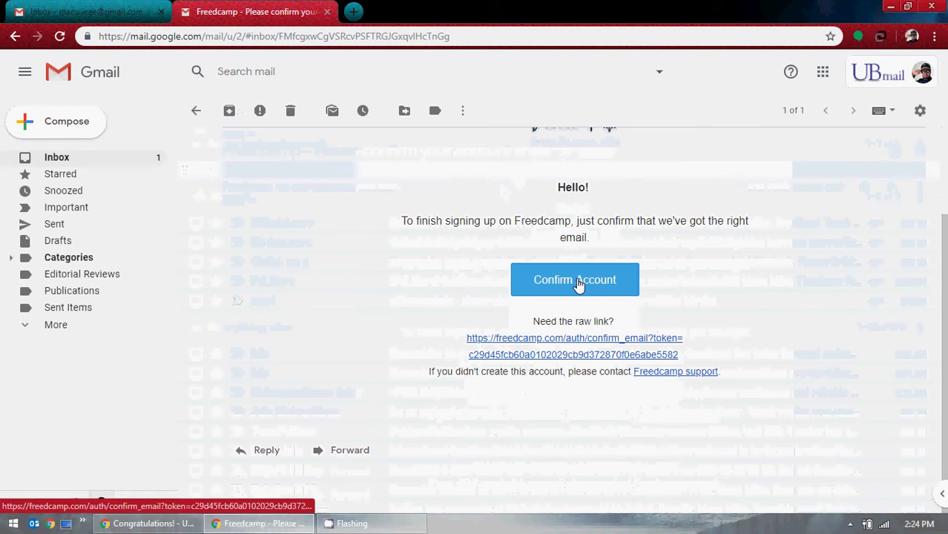
click(575, 282)
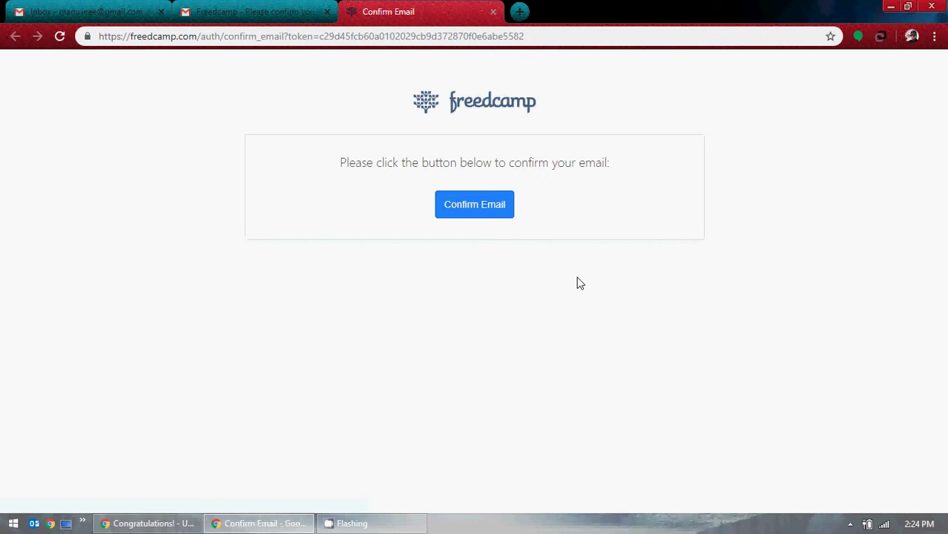
Confirm the Freedcamp account's email, then close the Freedcamp and second Gmail tabs, back at the inbox.
click(468, 210)
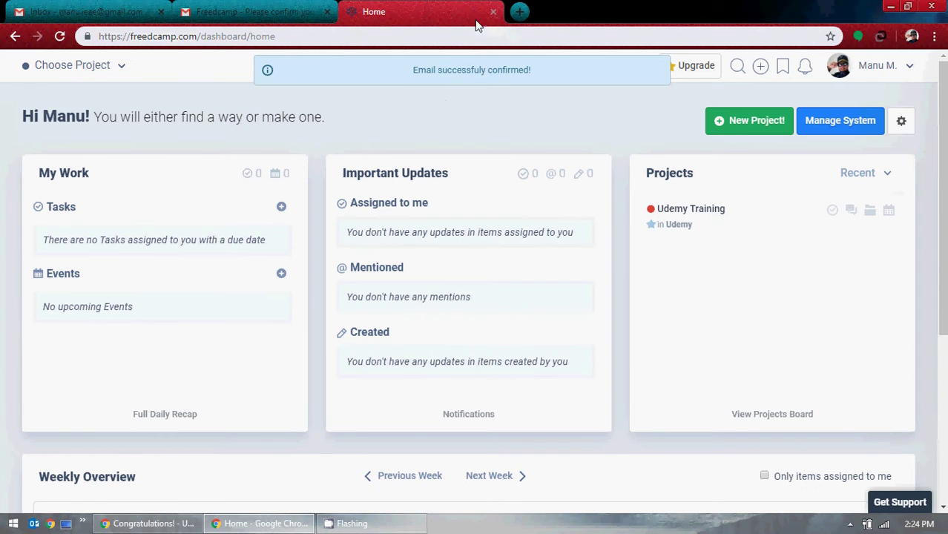
click(493, 13)
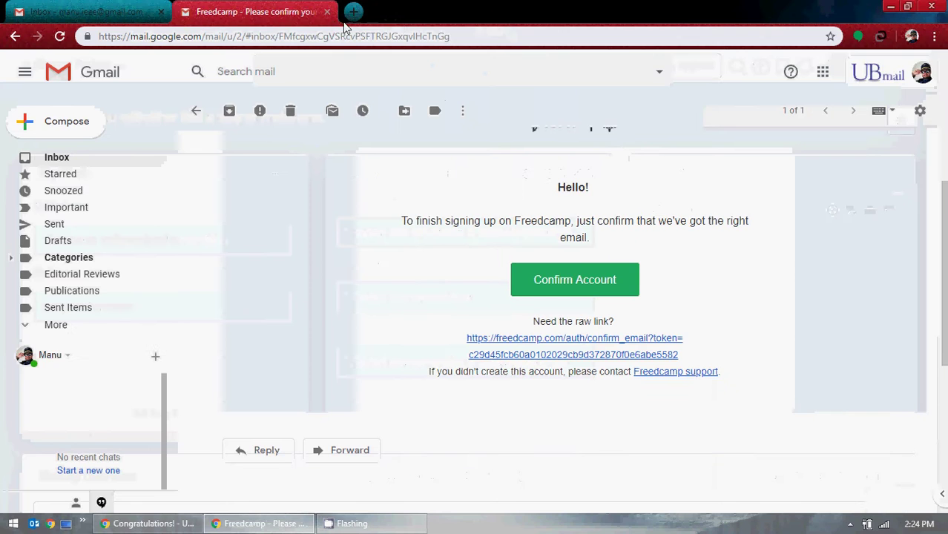
click(50, 158)
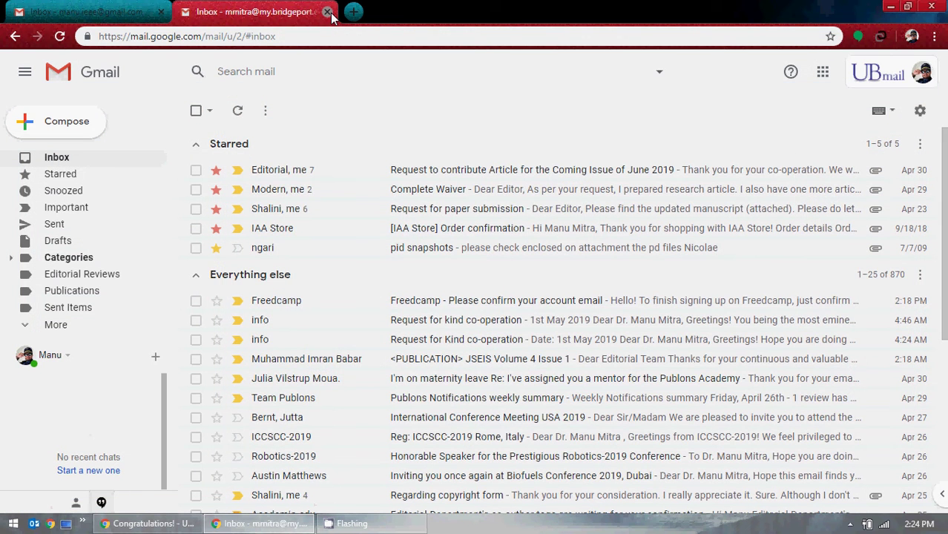
click(327, 13)
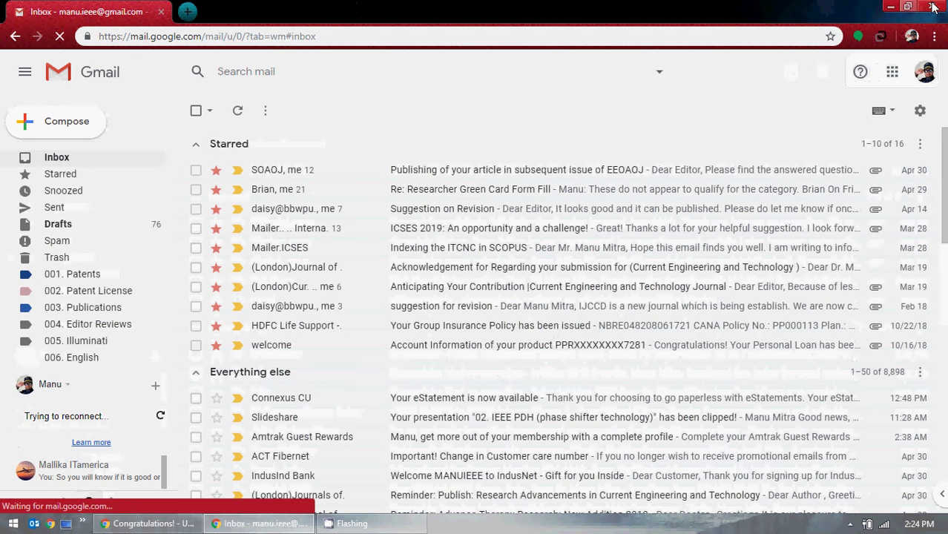
Close the Gmail window to bring back Freedcamp's Congratulations page.
click(932, 6)
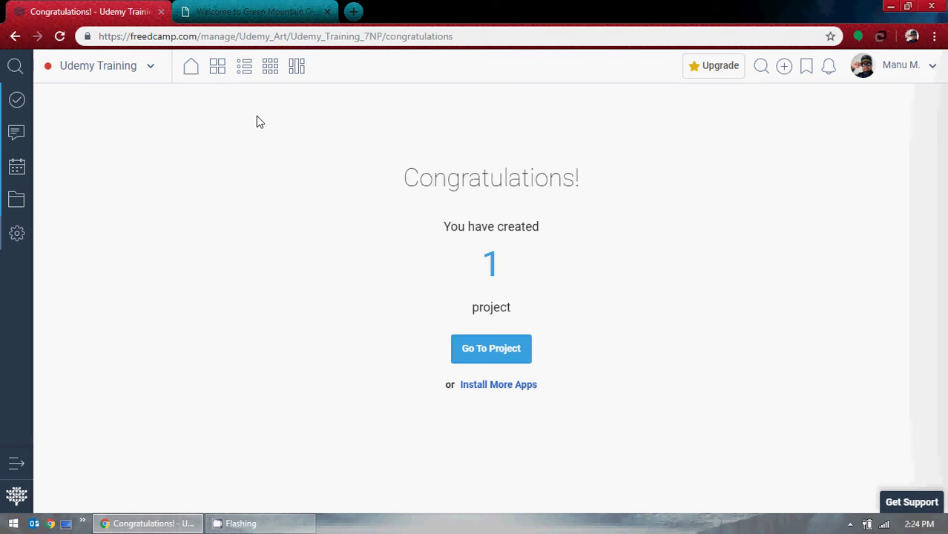
click(148, 69)
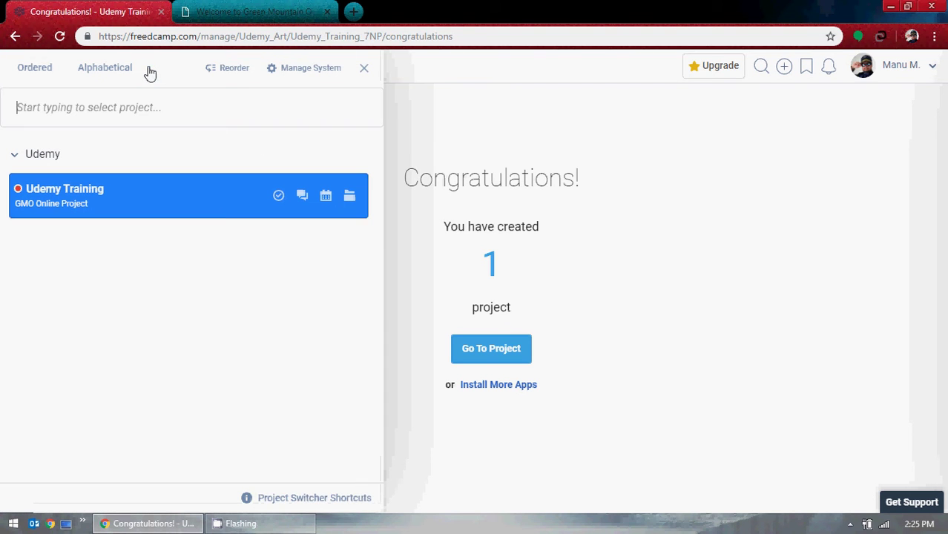
click(409, 267)
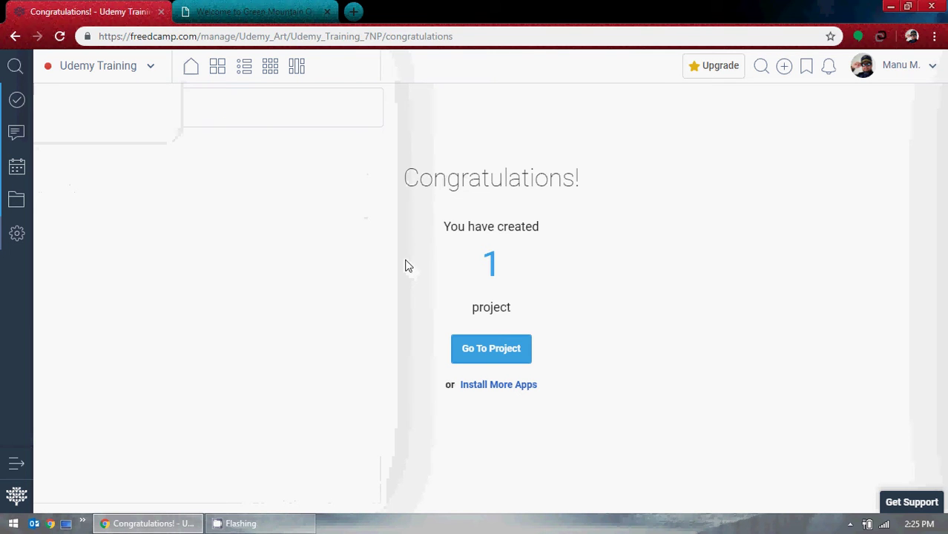
click(17, 465)
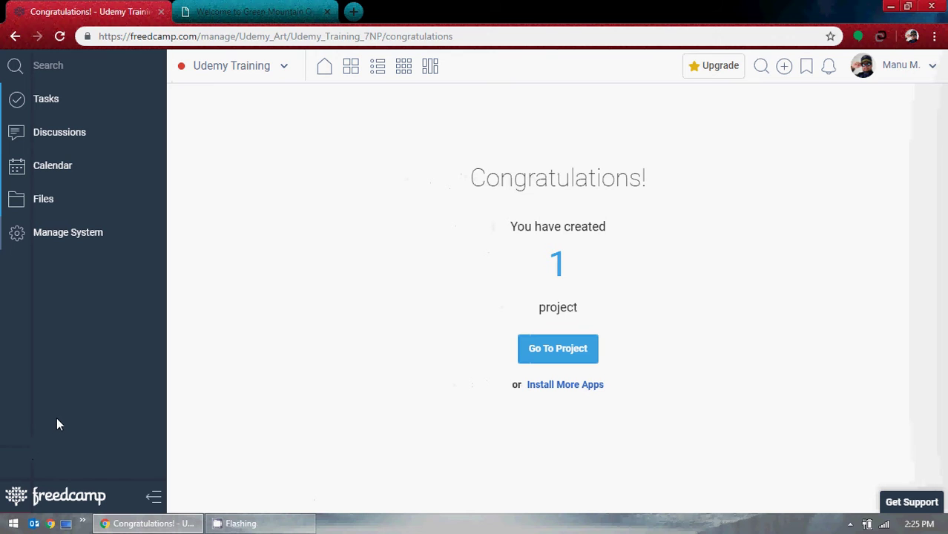
click(152, 497)
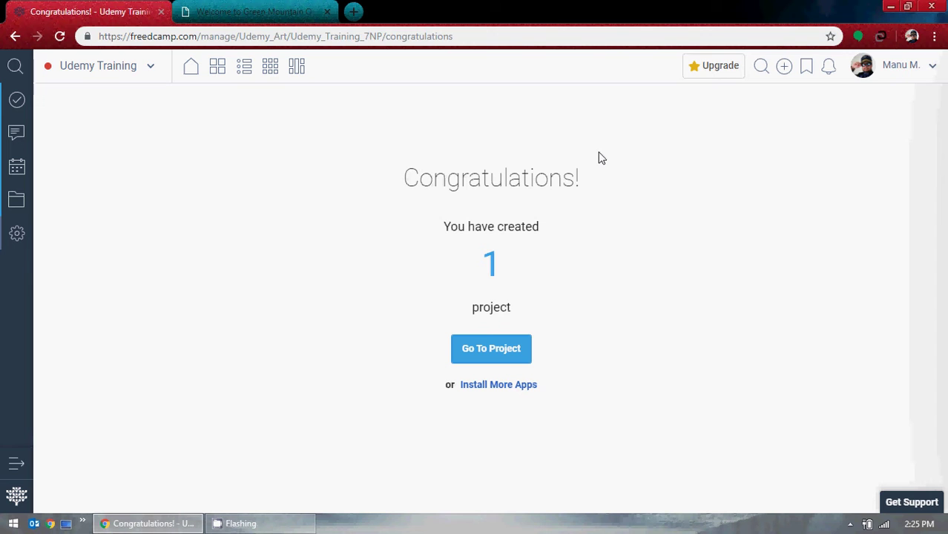
Check the Udemy Training project's tasks and the Home dashboard, then log out of Freedcamp.
click(916, 67)
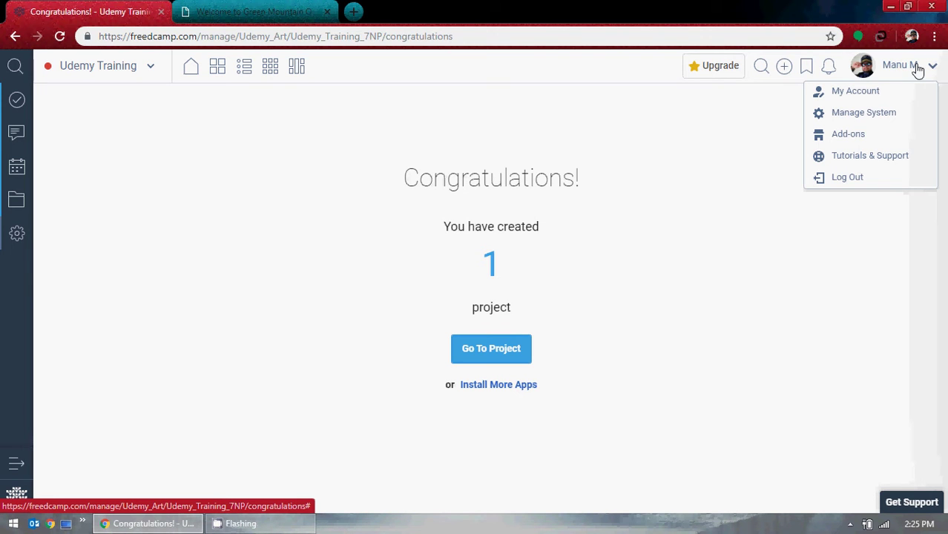
click(647, 191)
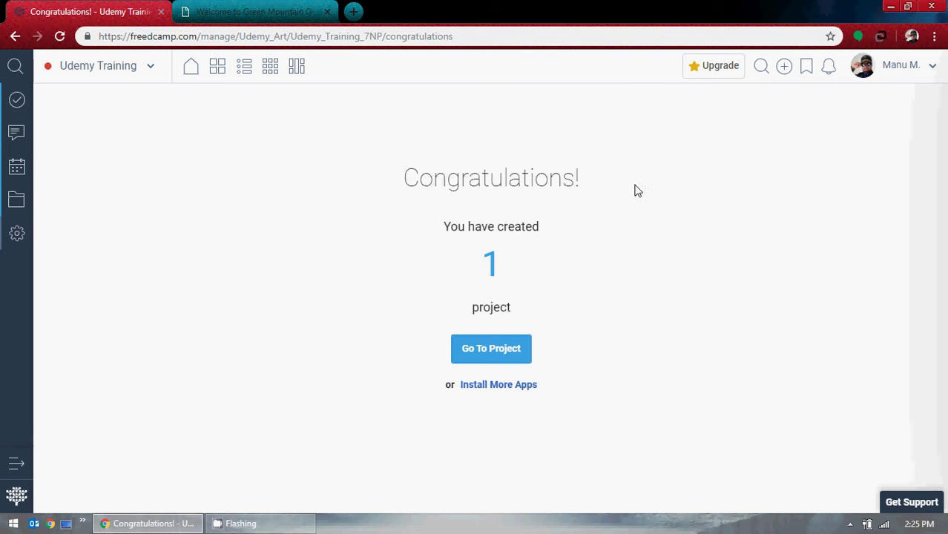
click(491, 348)
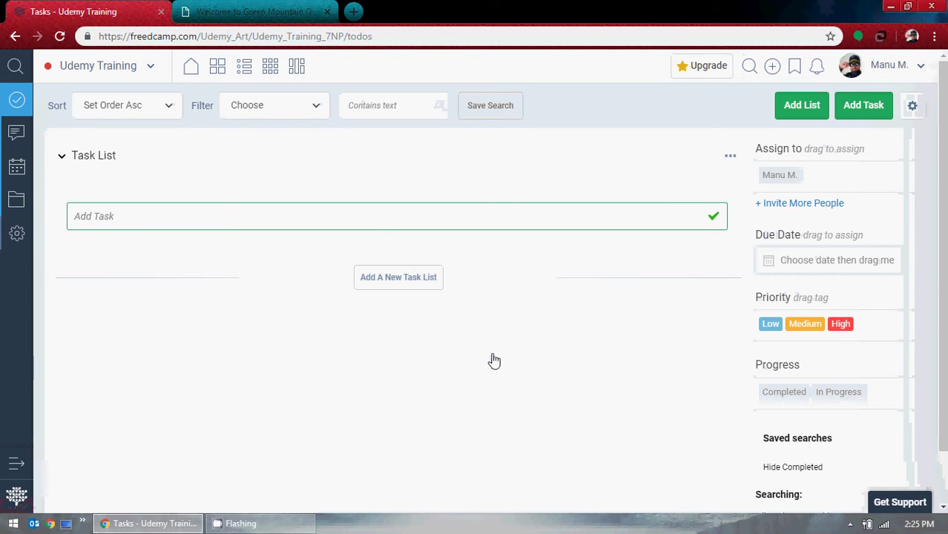
click(189, 70)
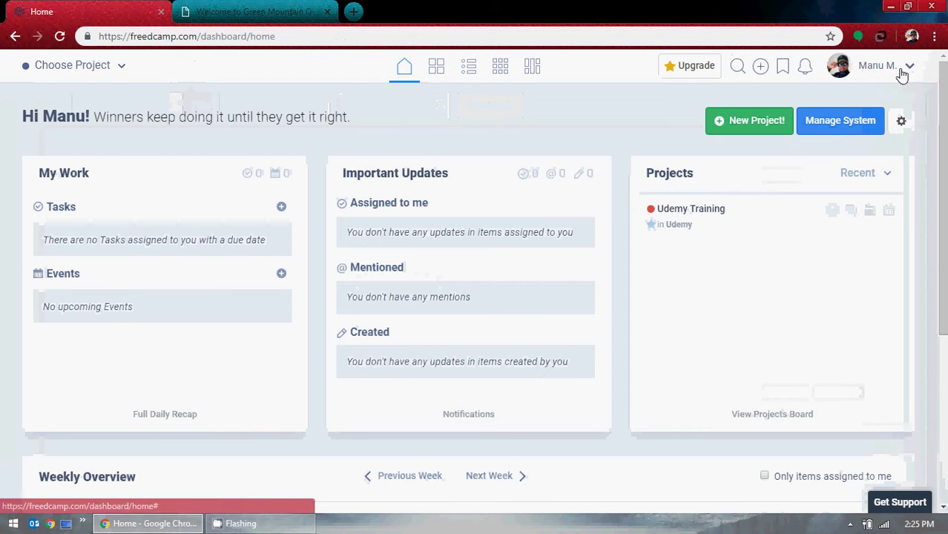
click(908, 69)
click(828, 181)
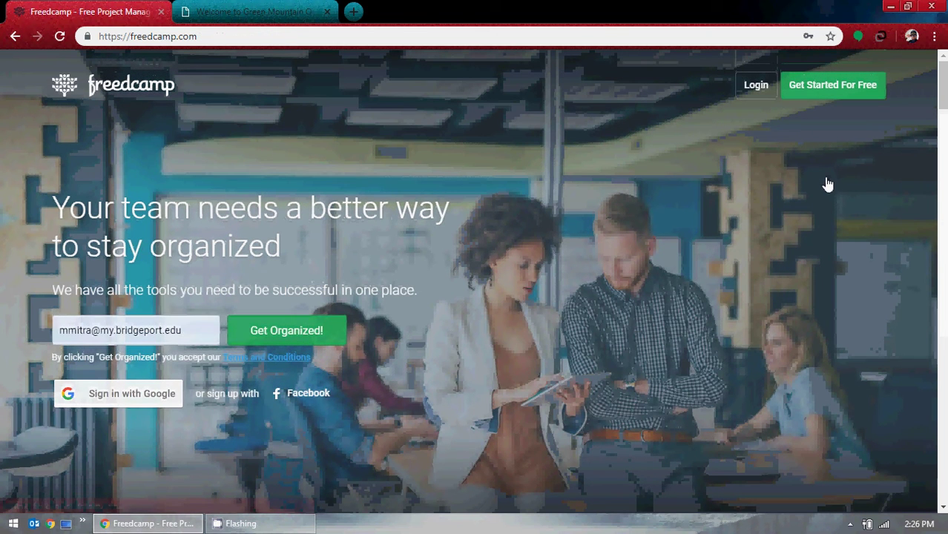
Log in to Freedcamp using a different saved account from Chrome's autofill list.
click(755, 85)
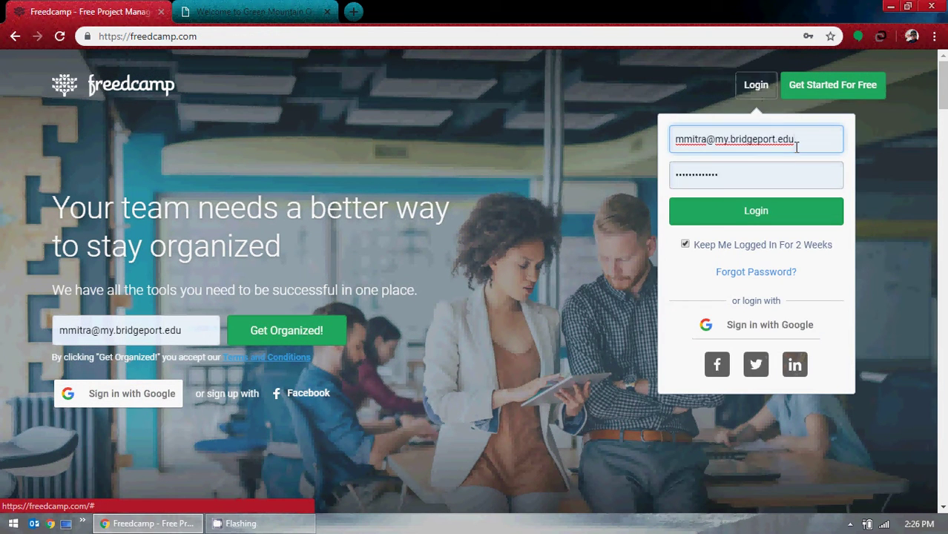
click(729, 140)
click(635, 140)
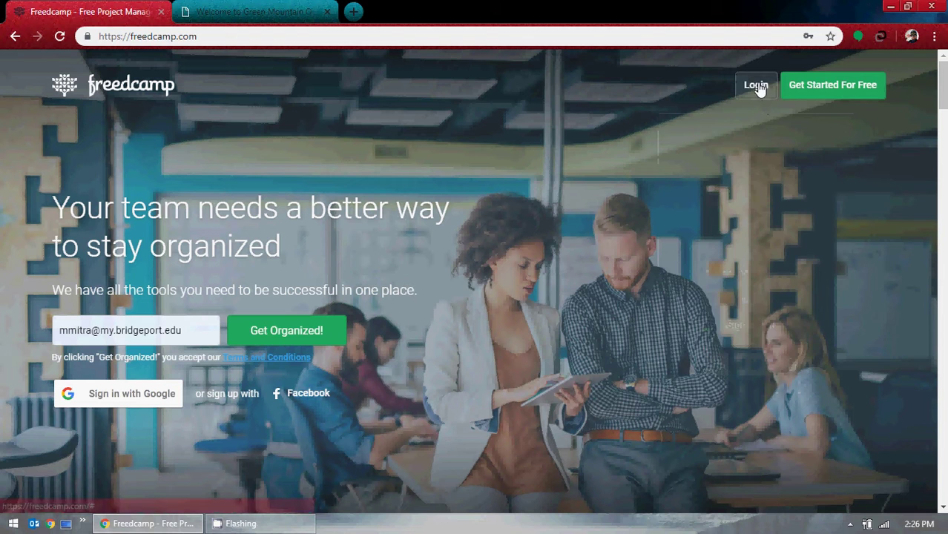
click(754, 85)
click(766, 141)
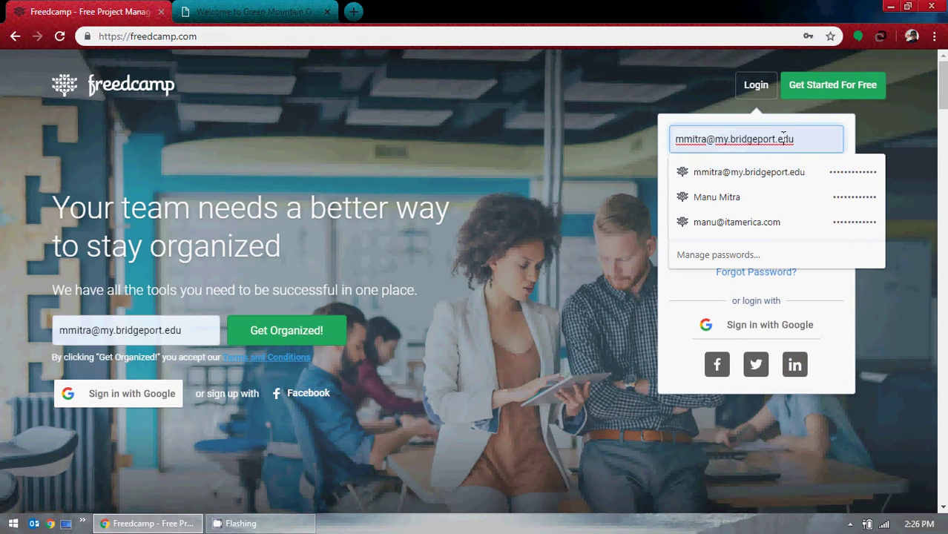
click(769, 222)
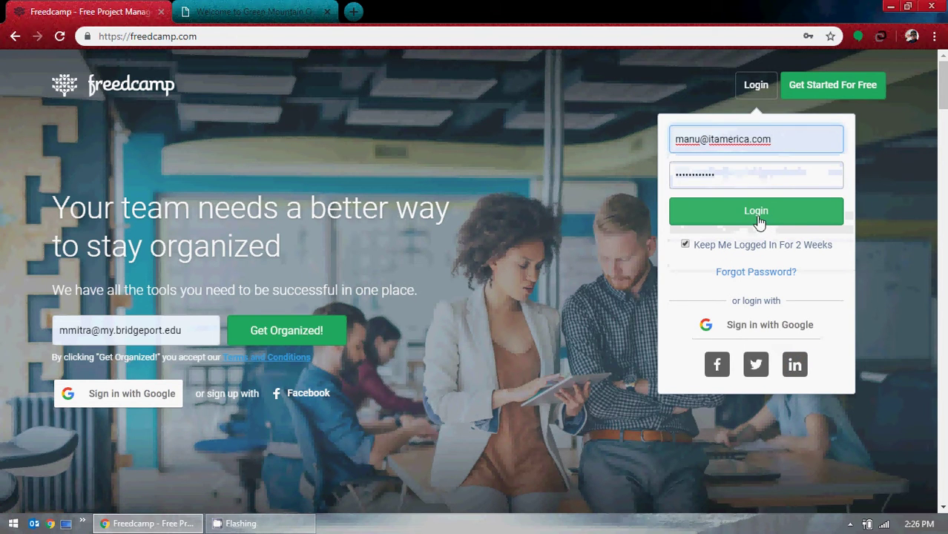
click(757, 215)
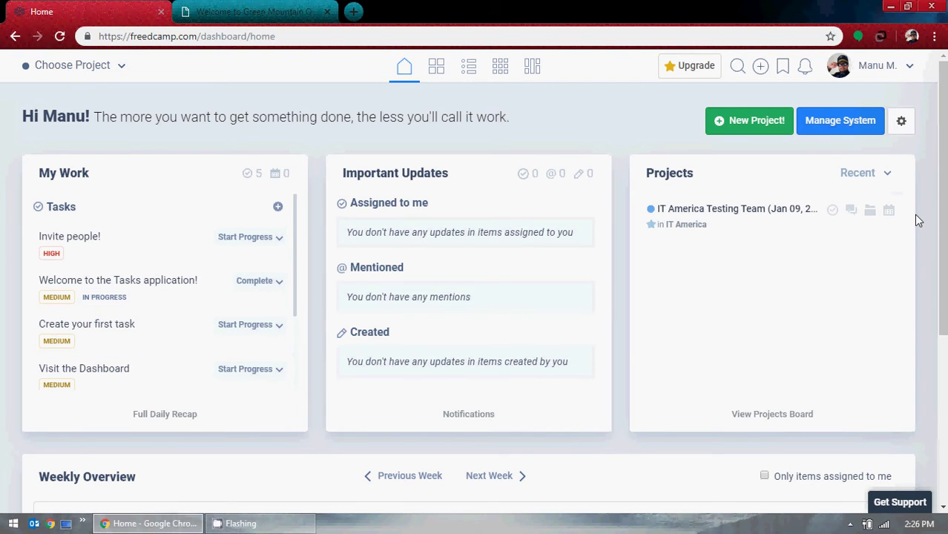
scroll(917, 219, down, 4)
scroll(917, 220, up, 4)
scroll(524, 110, down, 4)
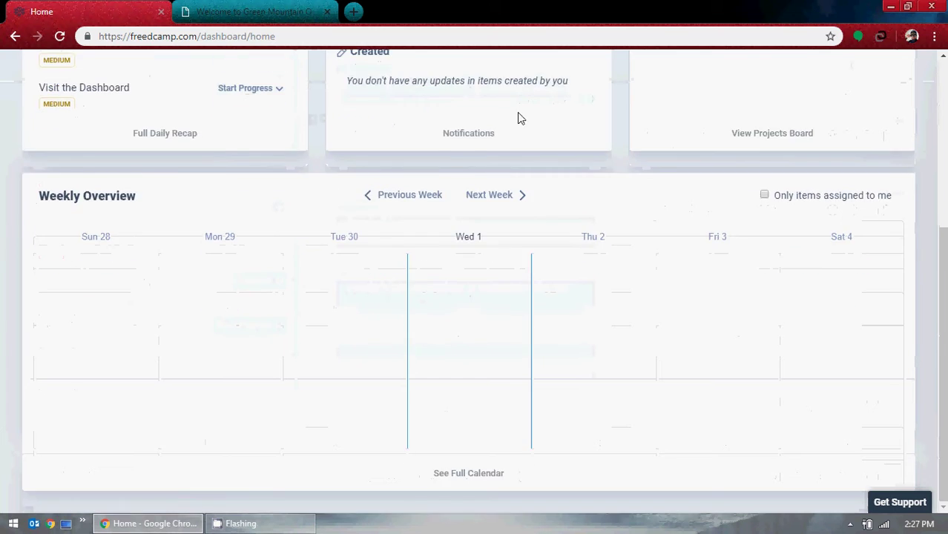
scroll(518, 116, up, 4)
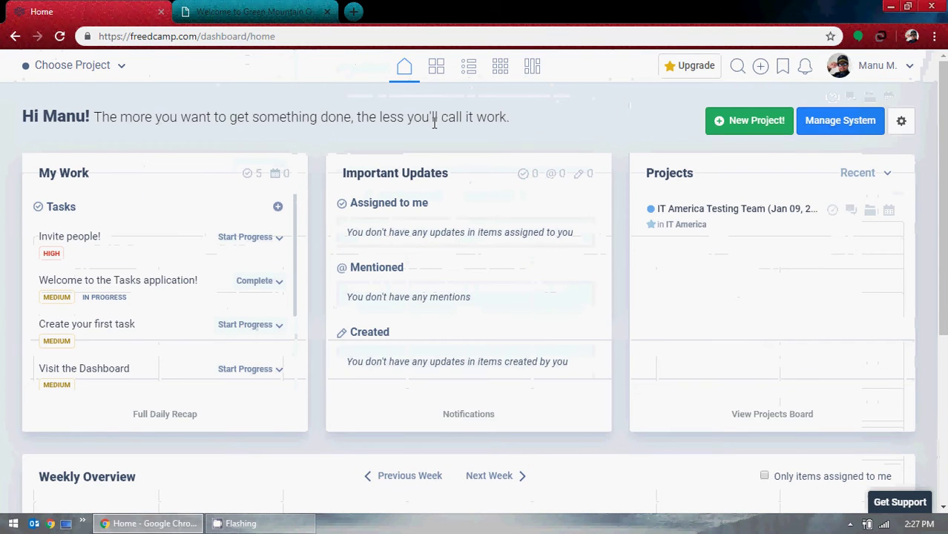
click(120, 66)
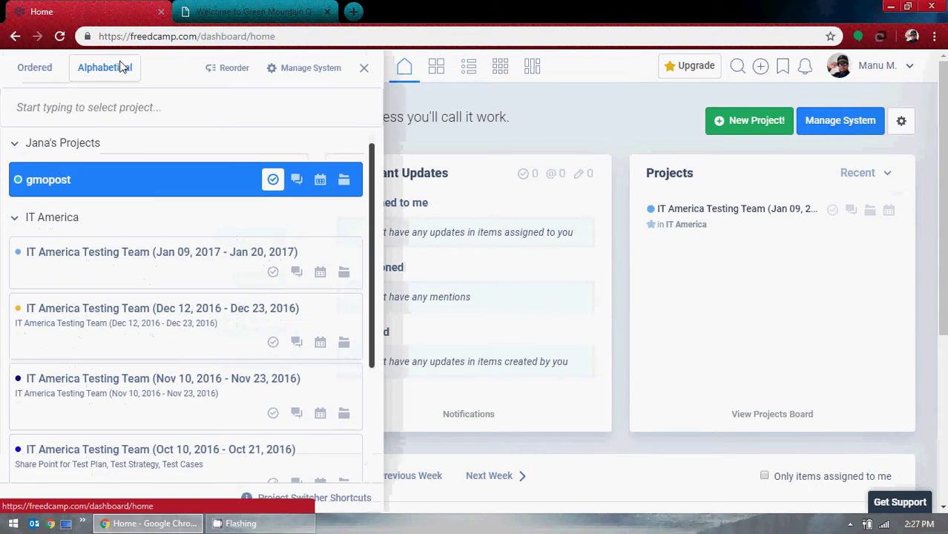
scroll(196, 206, down, 3)
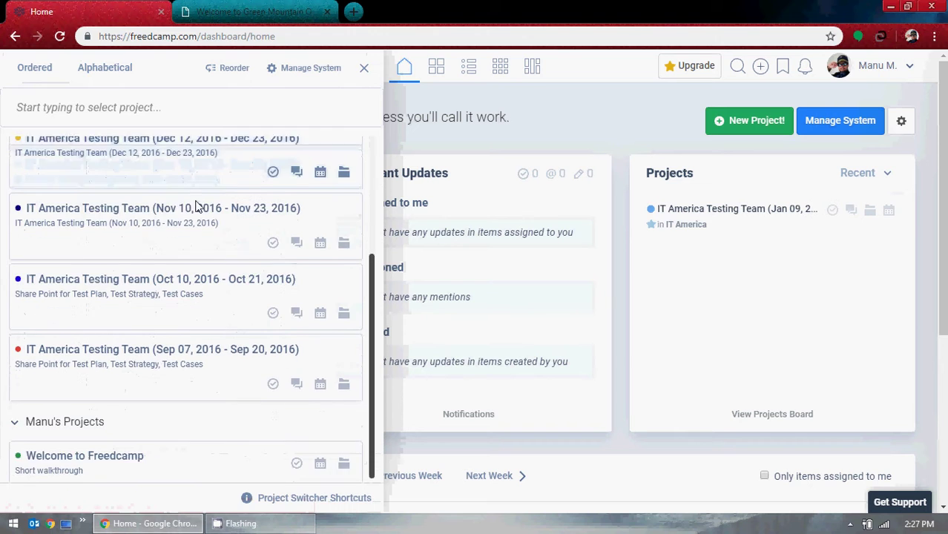
click(571, 121)
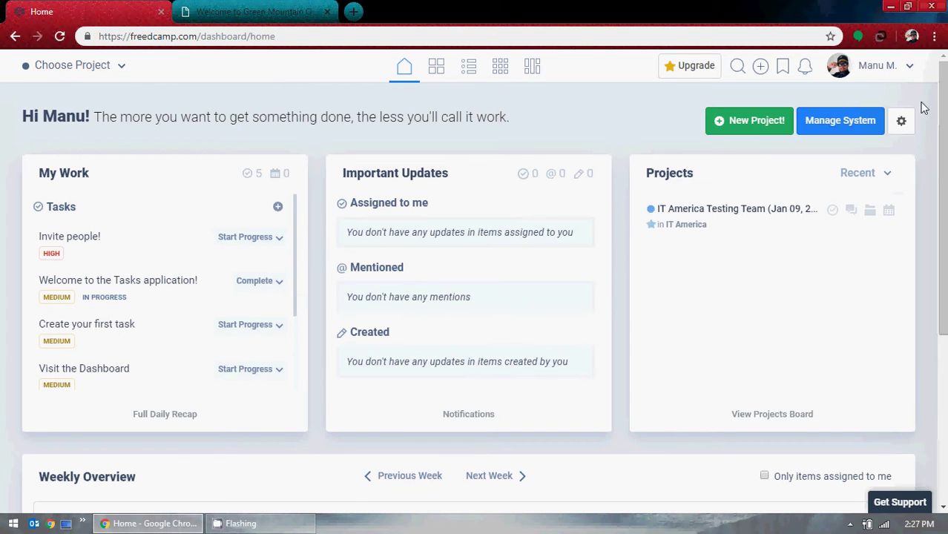
click(909, 71)
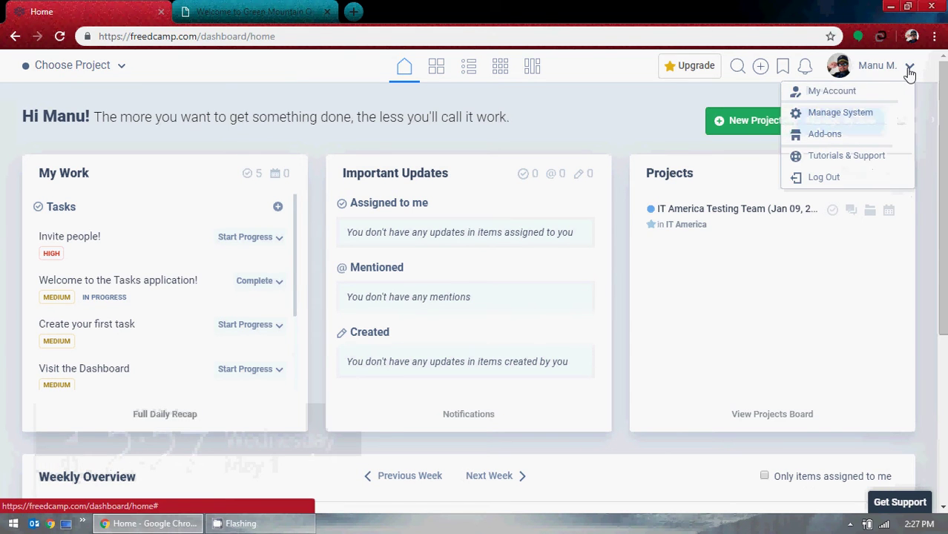
click(552, 119)
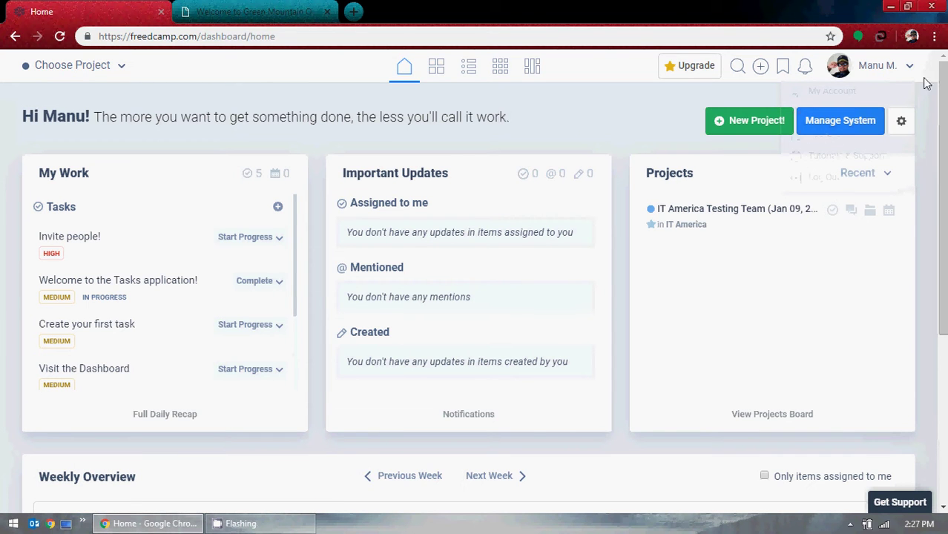
click(877, 69)
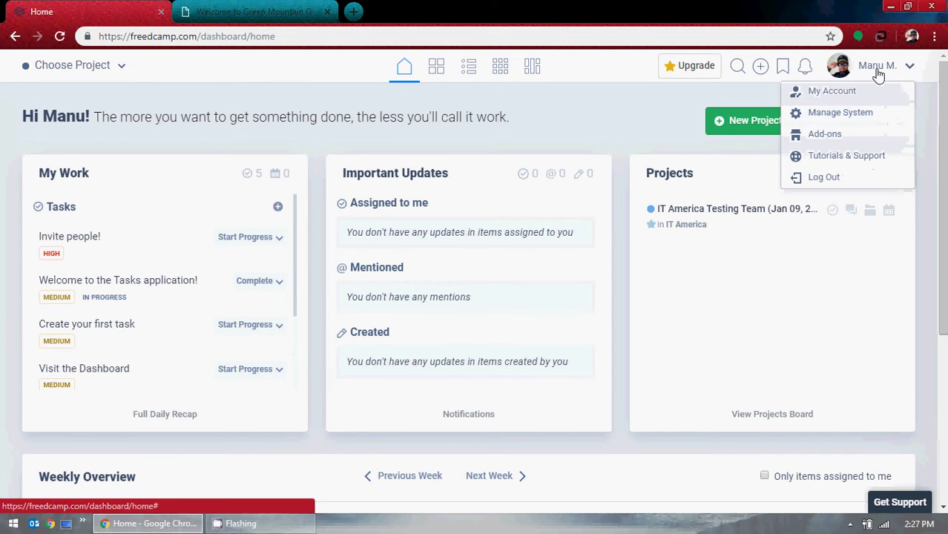
click(626, 125)
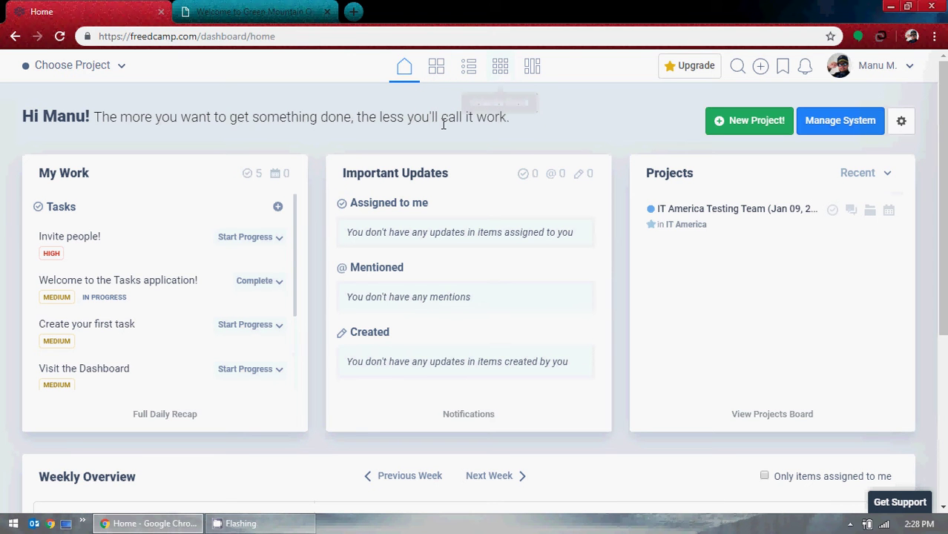
In a new tab, Google 'scrum wiki' and open the Scrum Wikipedia result.
click(353, 12)
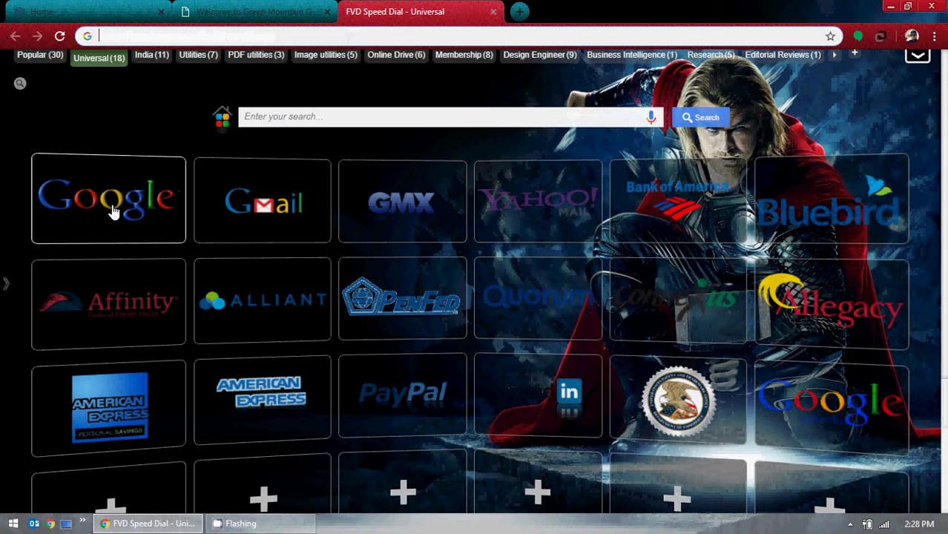
click(113, 213)
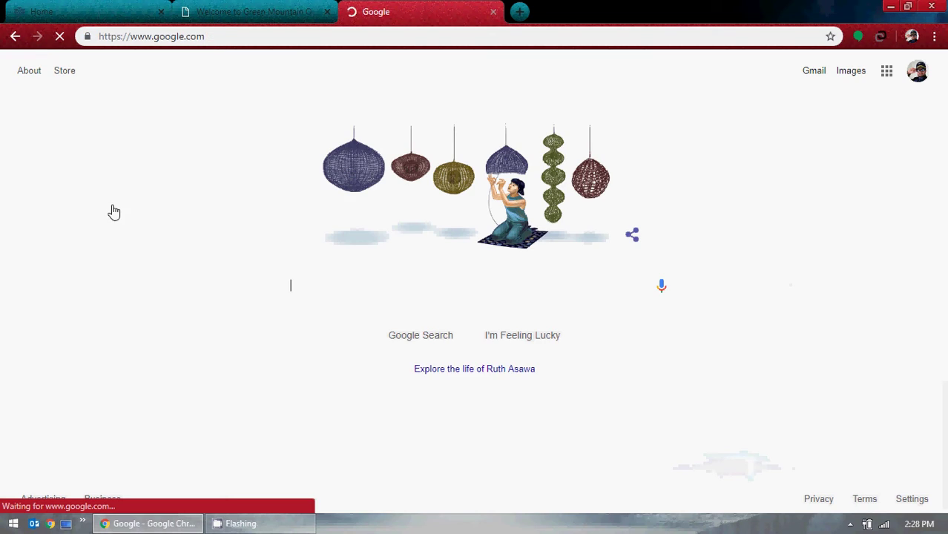
text(scr)
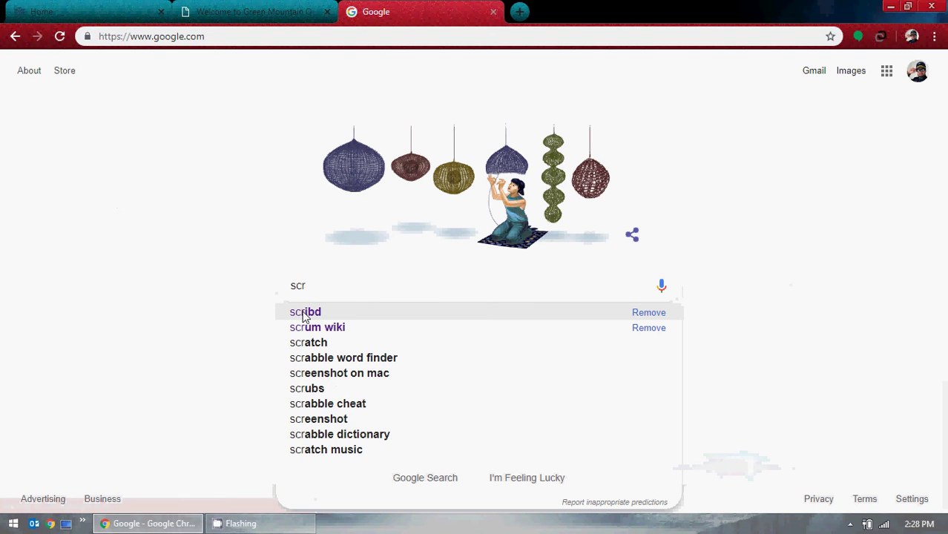
text(um)
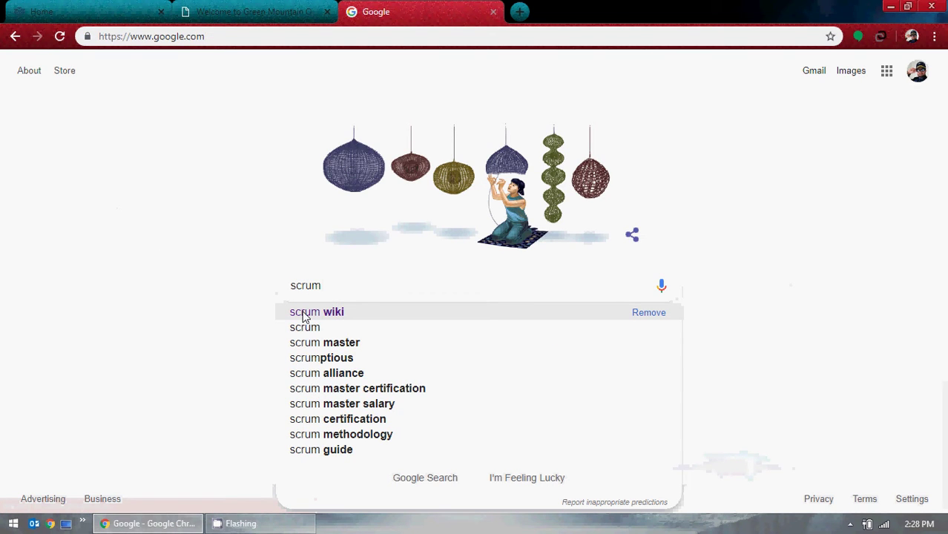
click(306, 313)
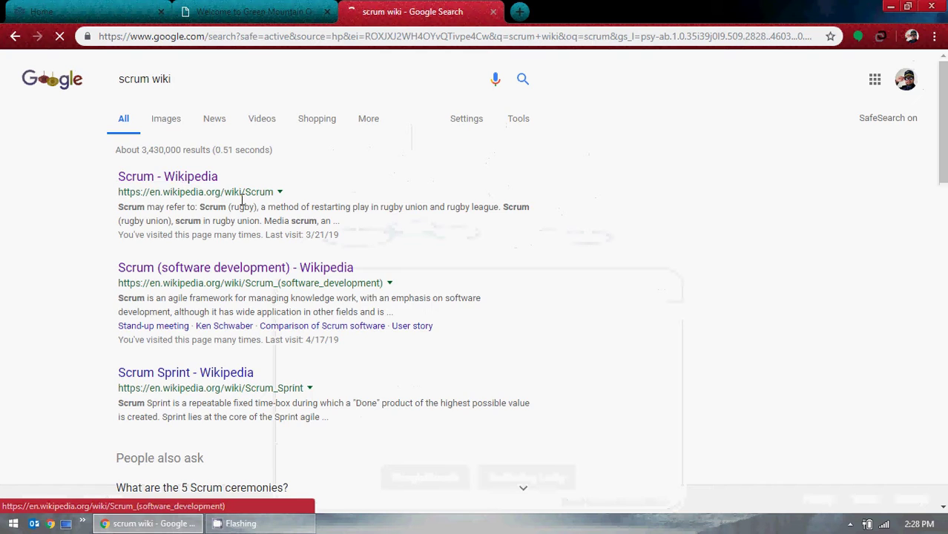
click(197, 180)
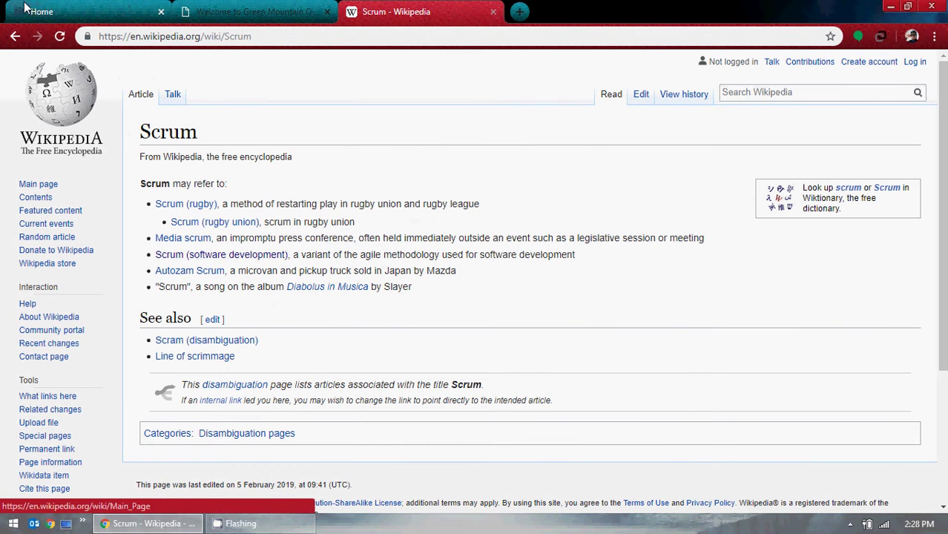
Open the Scrum (software development) article and open Kanban (development) in a new tab.
click(230, 256)
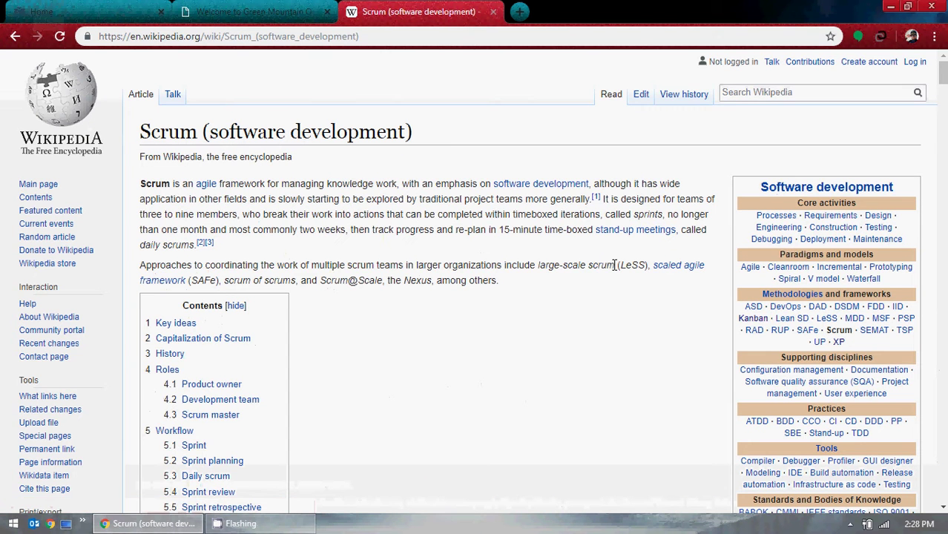
scroll(615, 261, down, 1)
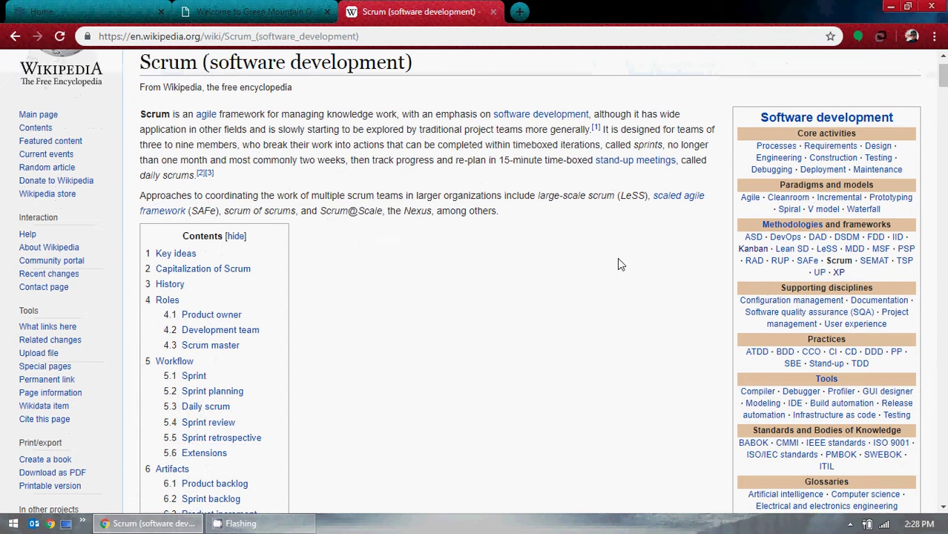
right_click(759, 253)
click(782, 260)
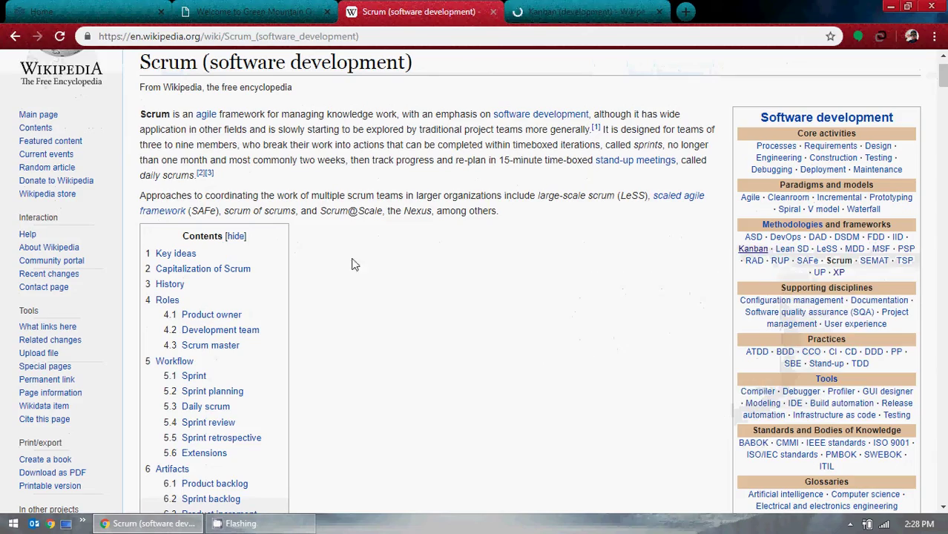
scroll(440, 296, up, 1)
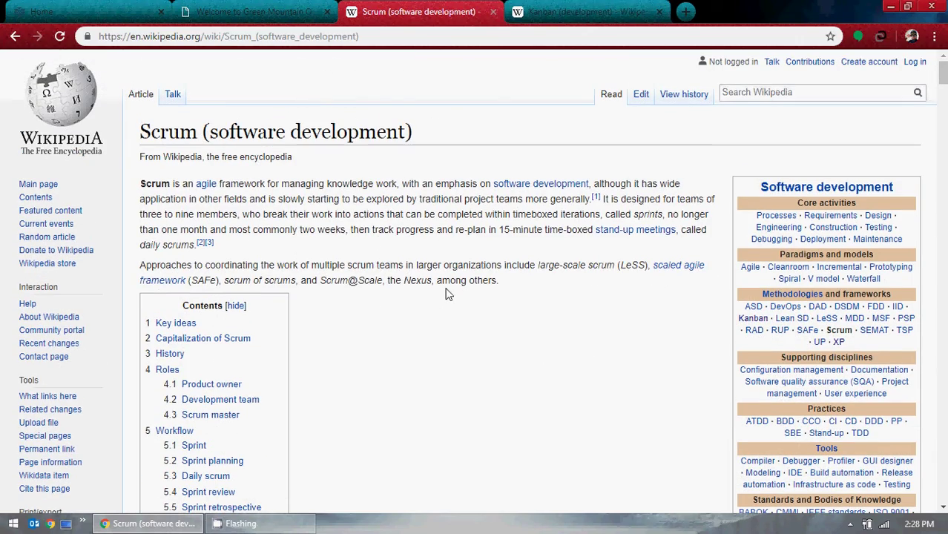
Skim the Kanban article, then return to the Scrum article and enlarge its task board photo.
click(586, 12)
scroll(571, 285, down, 11)
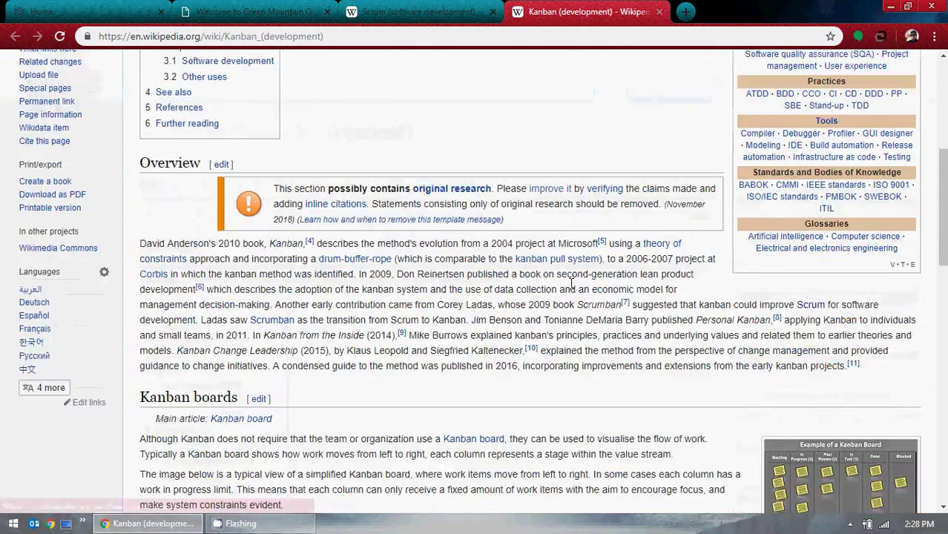
scroll(571, 285, up, 4)
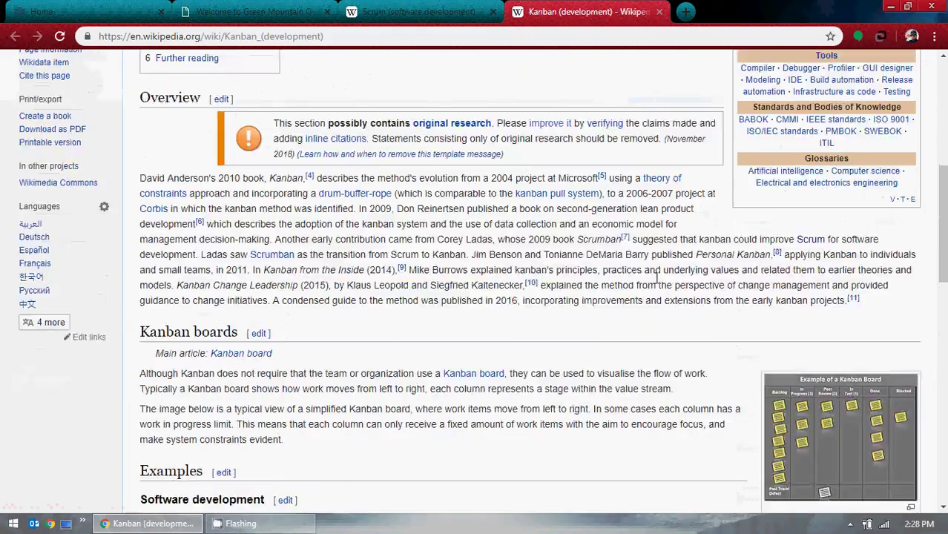
scroll(657, 276, down, 3)
click(439, 10)
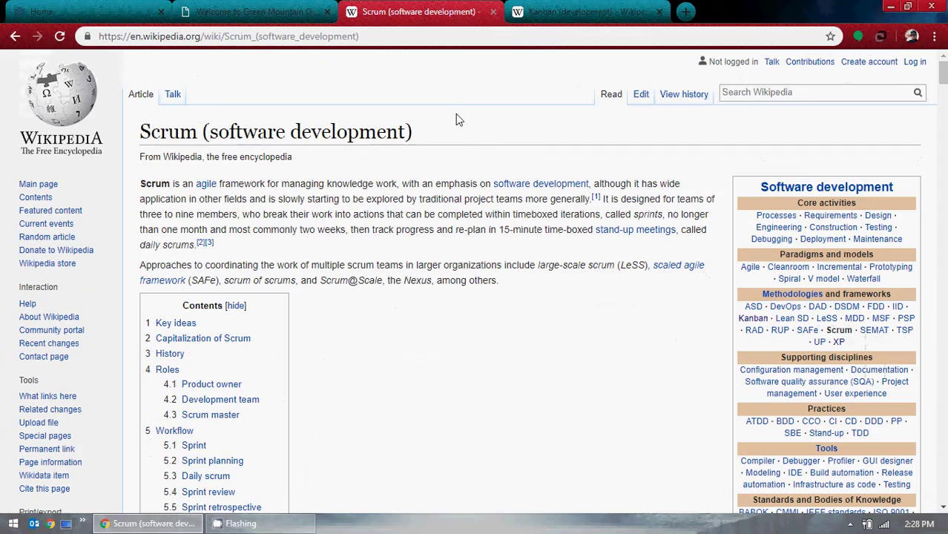
scroll(470, 160, down, 20)
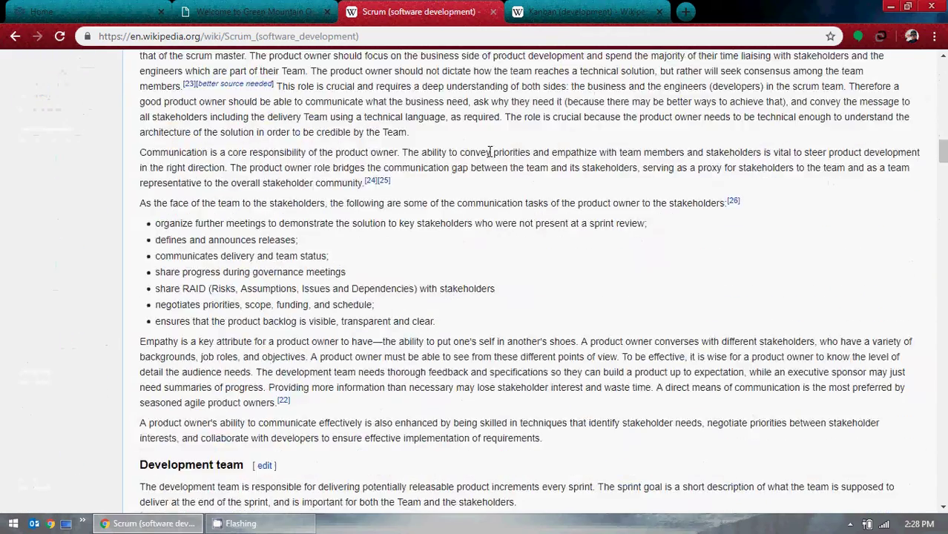
scroll(500, 157, down, 15)
scroll(617, 217, up, 8)
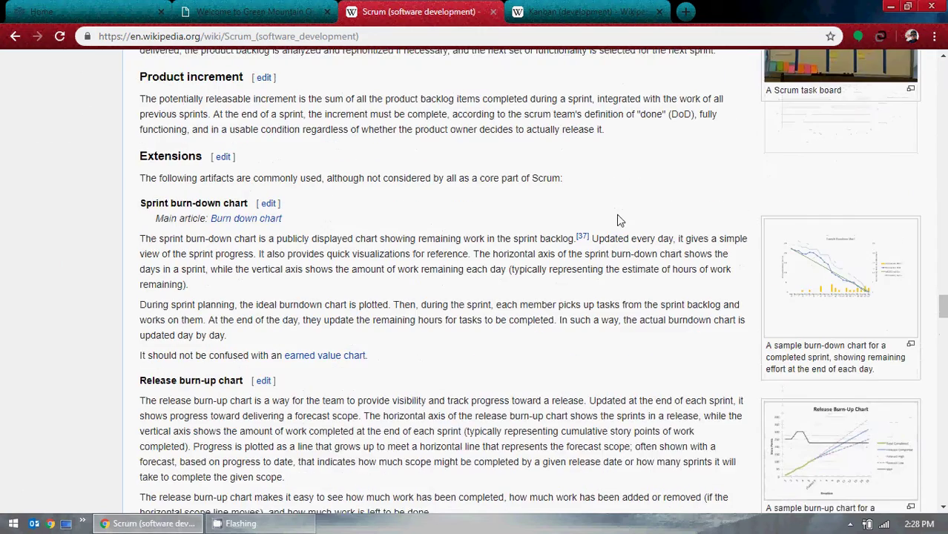
click(829, 256)
View the Scrum task board photo at actual size on Wikimedia Commons, then go back to the viewer.
click(462, 232)
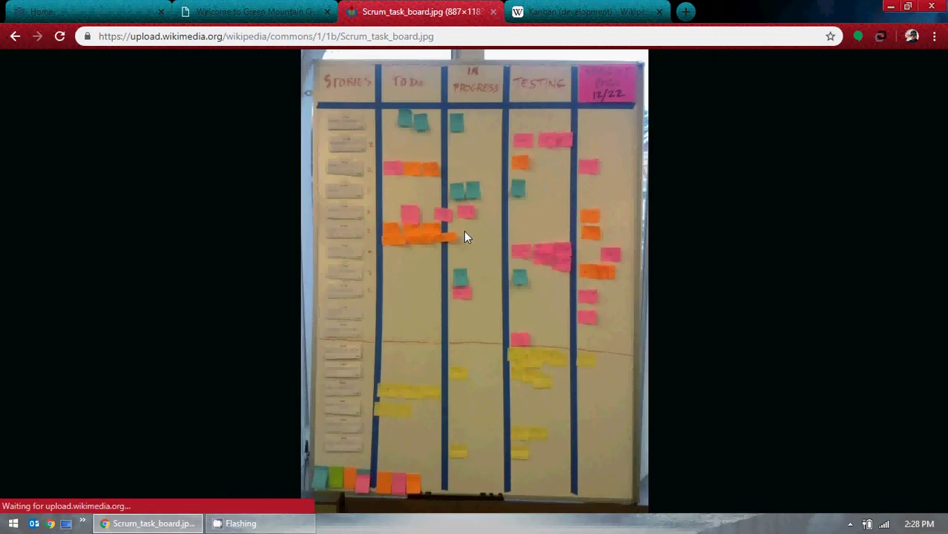
click(468, 231)
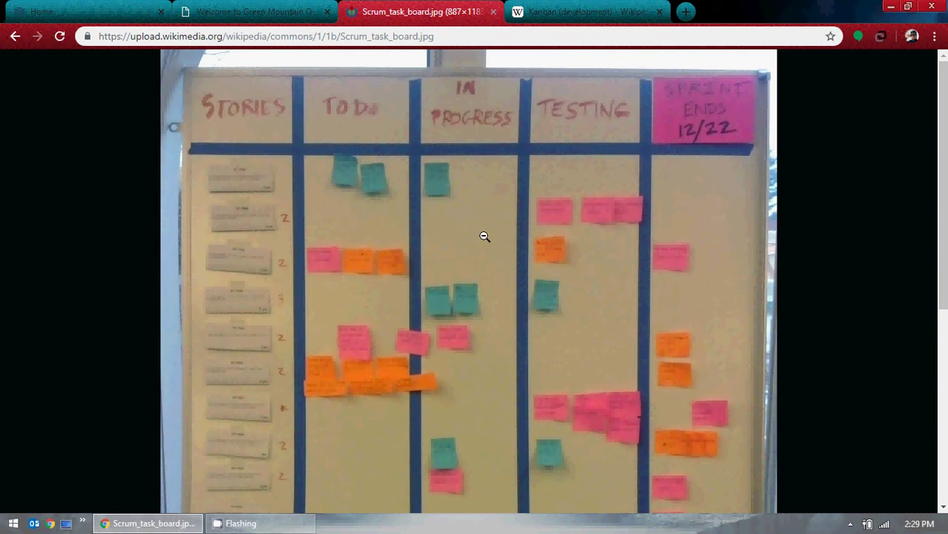
scroll(482, 209, down, 5)
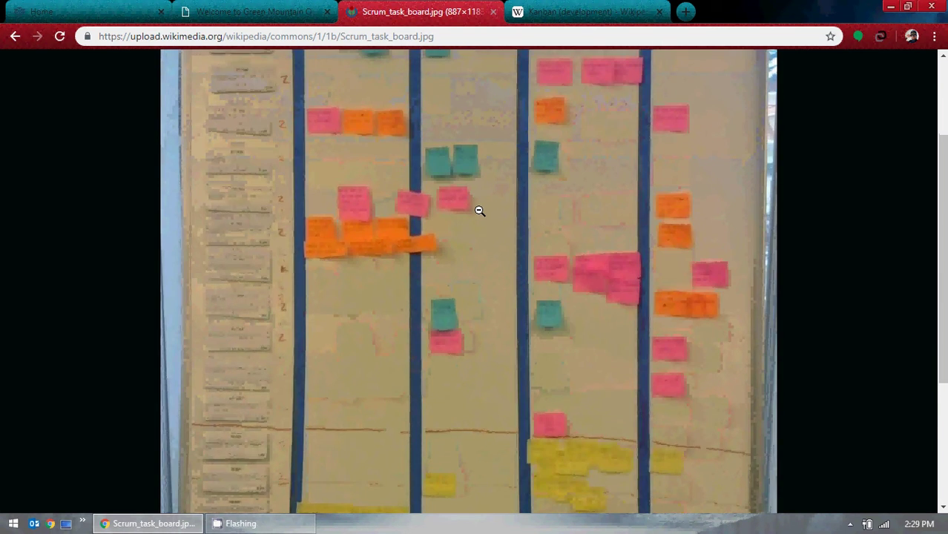
scroll(477, 211, down, 1)
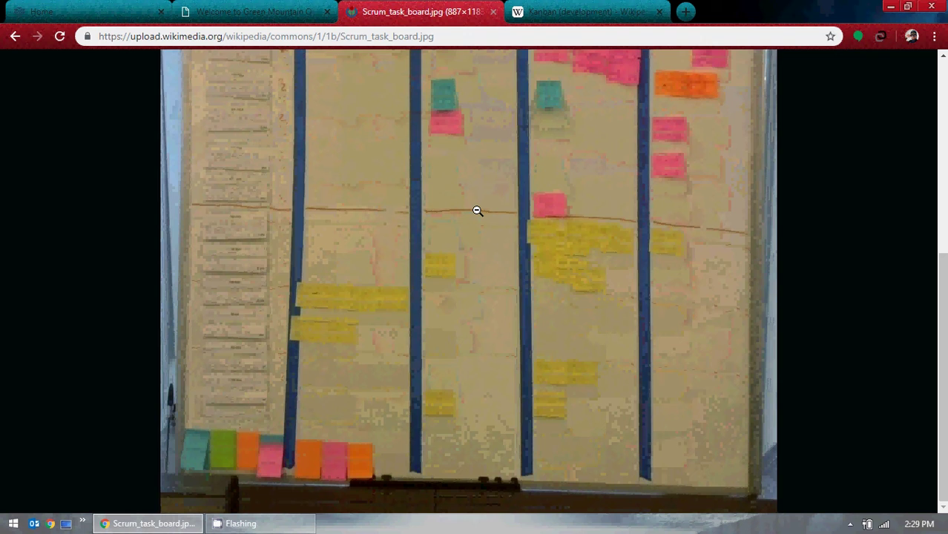
scroll(477, 210, up, 6)
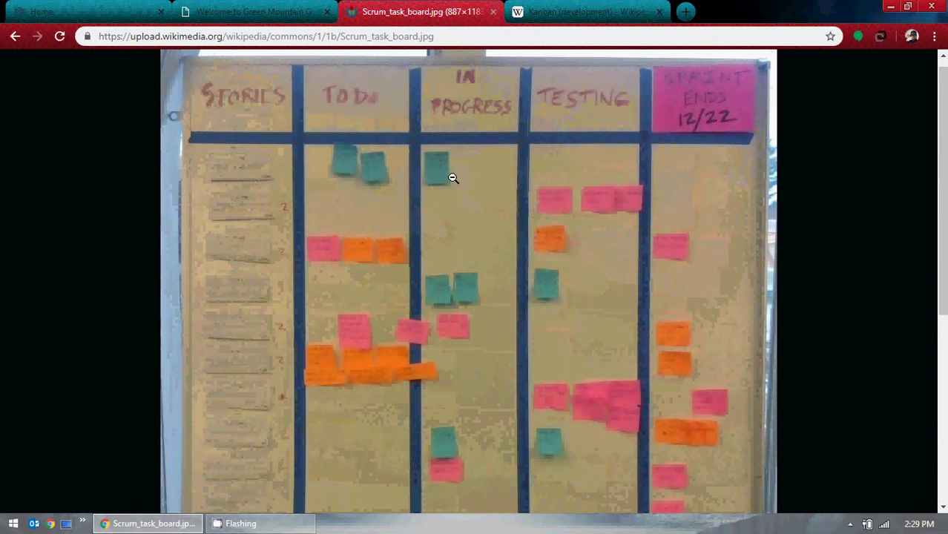
click(14, 36)
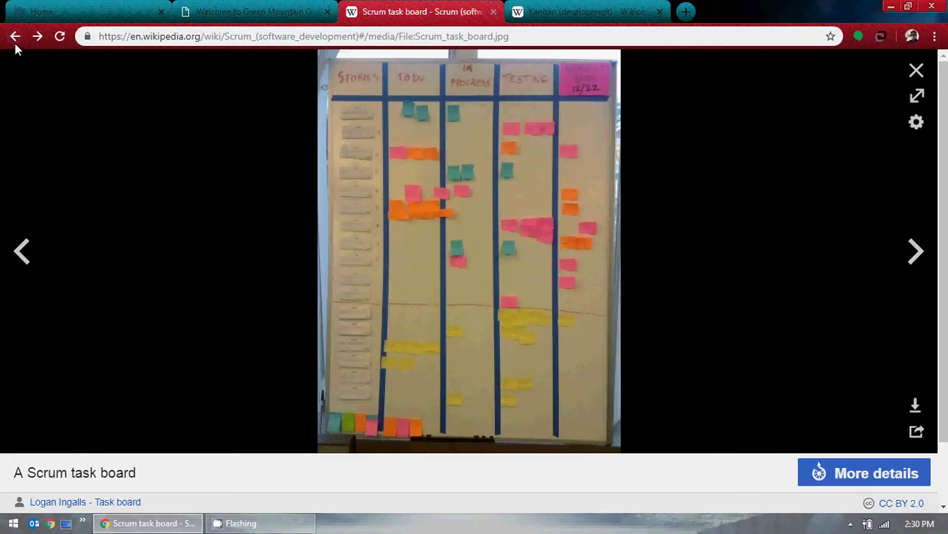
Close the media viewer and read down the Scrum article's roles and artifacts sections.
click(15, 37)
scroll(528, 266, down, 20)
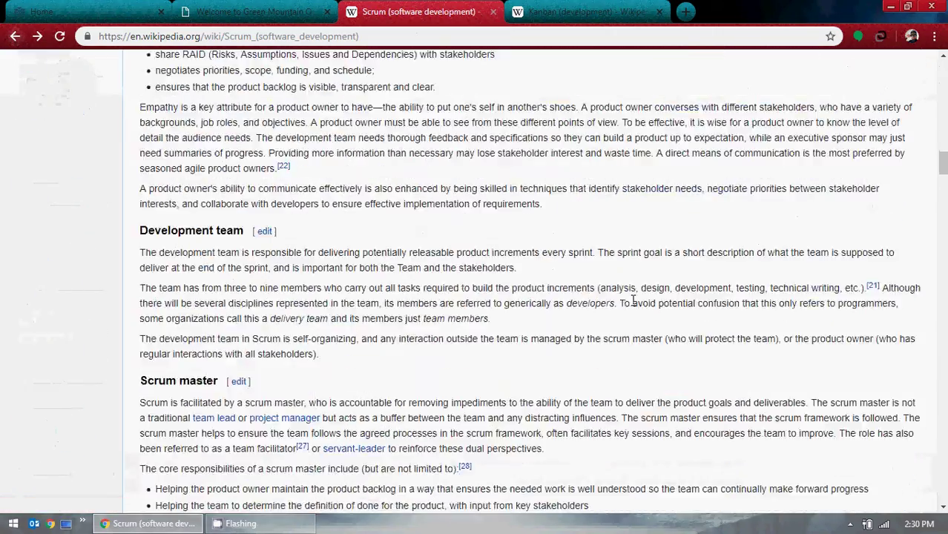
scroll(633, 299, down, 20)
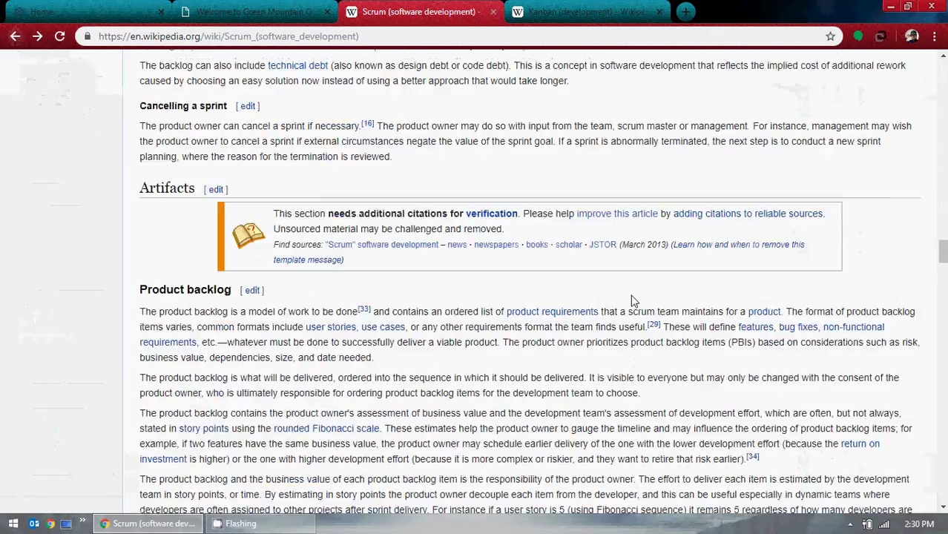
scroll(631, 300, down, 15)
scroll(631, 300, up, 3)
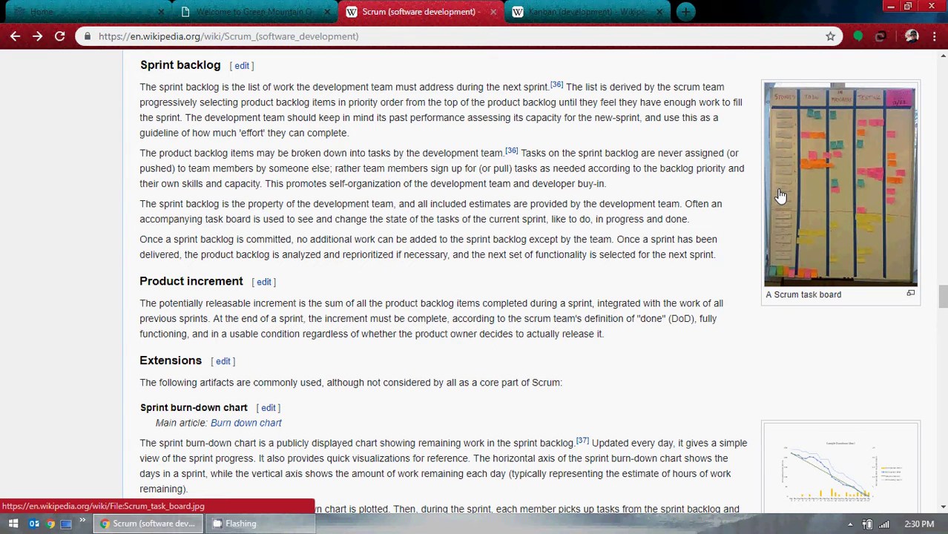
Close the Scrum tab and view the 'Example of a Kanban Board' image enlarged.
click(547, 15)
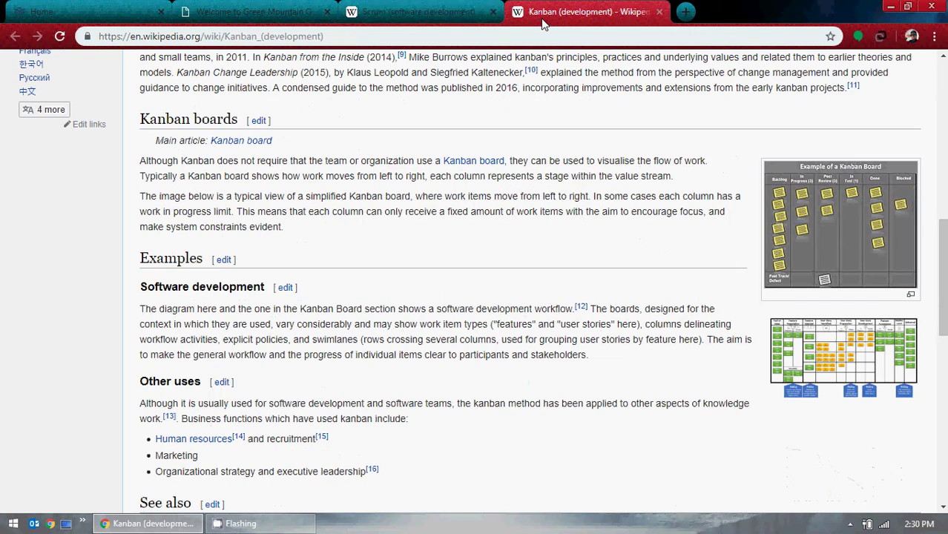
click(492, 11)
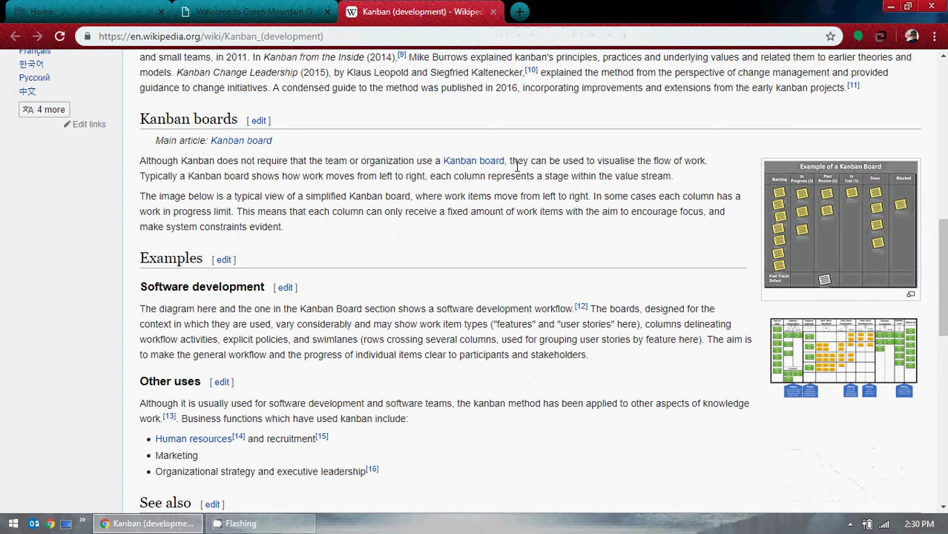
click(834, 229)
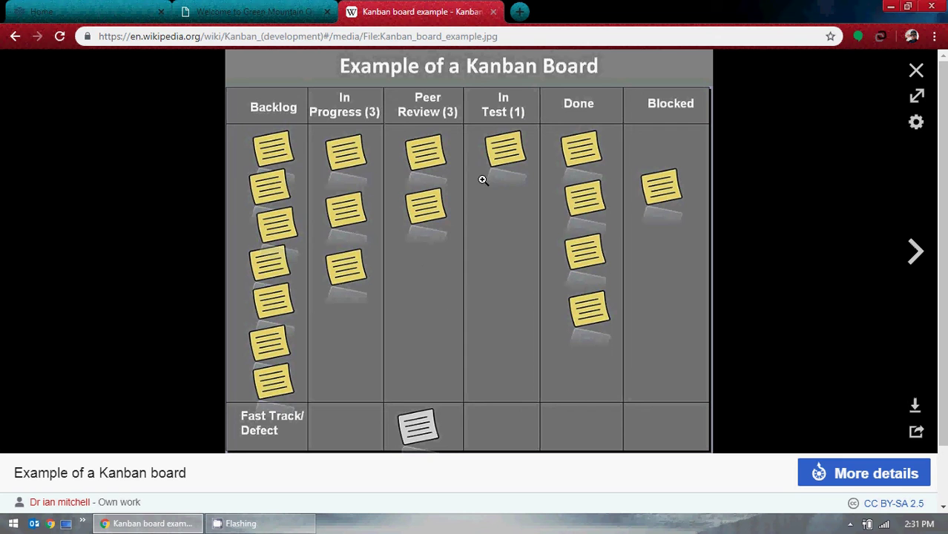
click(916, 70)
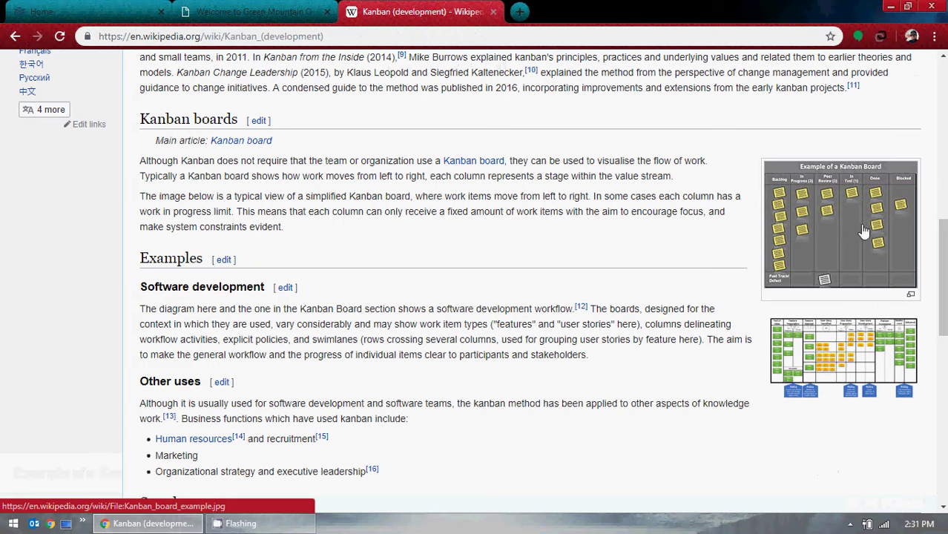
Enlarge the sample Kanban board diagram, close it, and scroll back to the article top.
scroll(749, 274, down, 3)
click(826, 210)
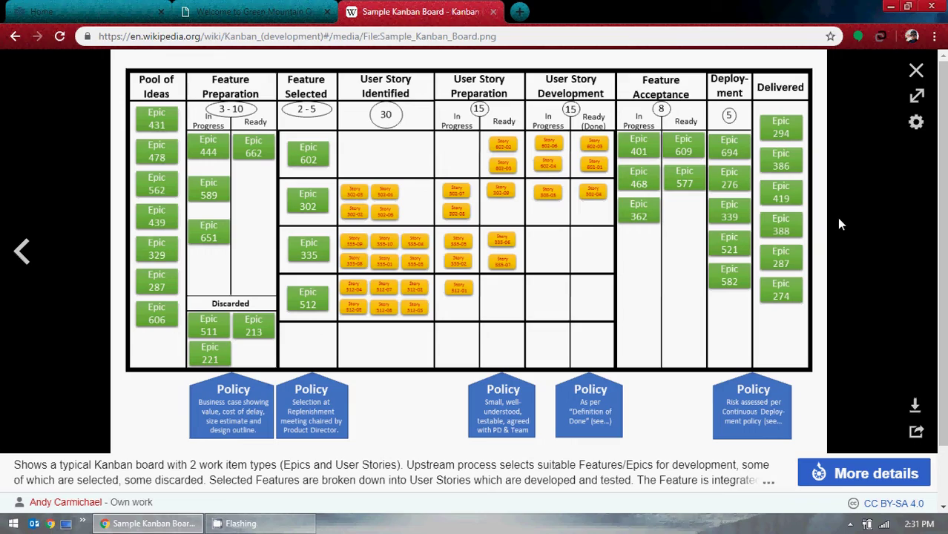
click(914, 70)
scroll(706, 304, down, 2)
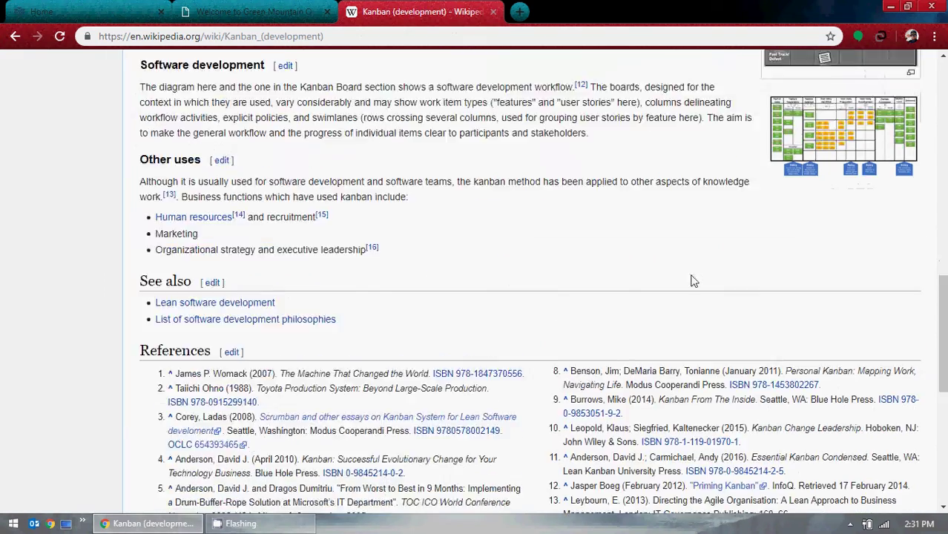
scroll(692, 280, up, 20)
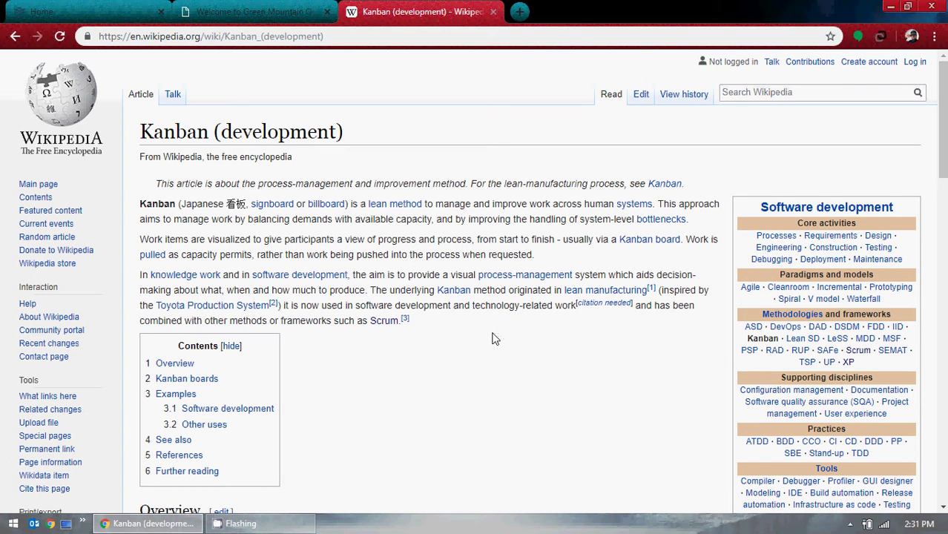
mouse_move(582, 297)
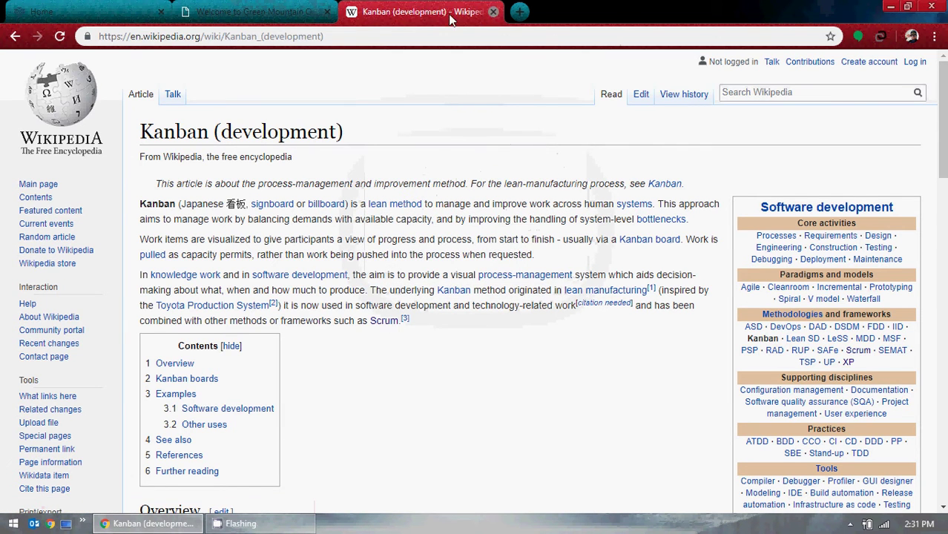
Close the Kanban tab, then scroll Freedcamp's Projects Board through the IT America and Manu's Projects groups.
click(492, 12)
key(ctrl+shift+Tab)
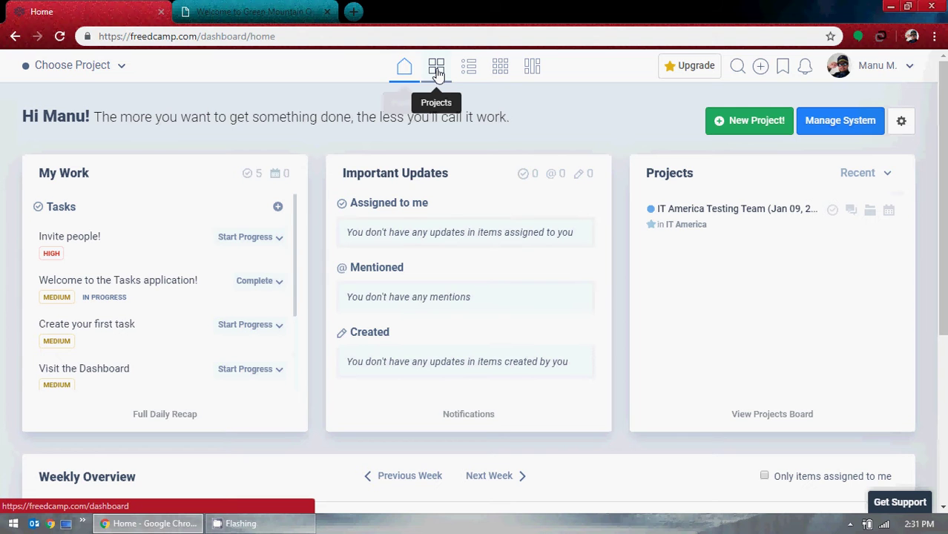
click(436, 72)
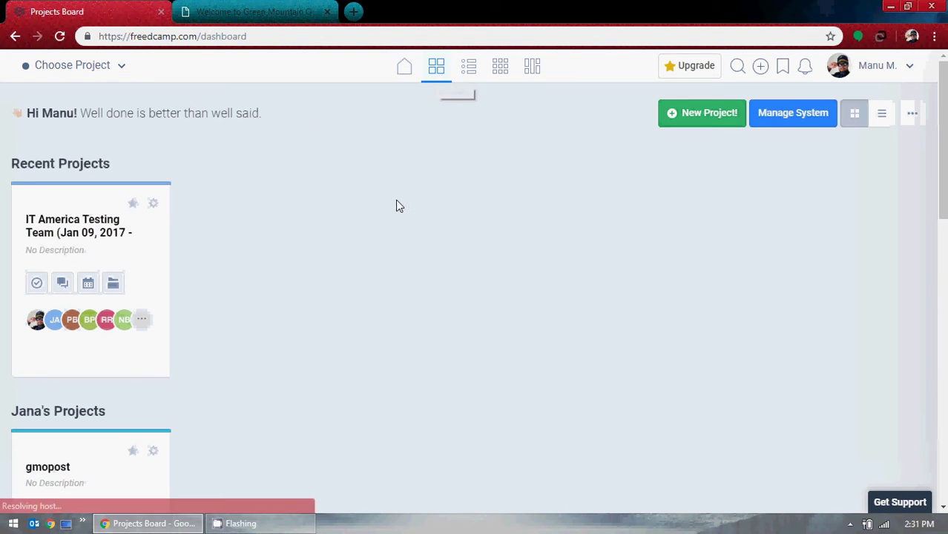
scroll(391, 204, down, 1)
scroll(385, 197, down, 4)
scroll(104, 203, up, 2)
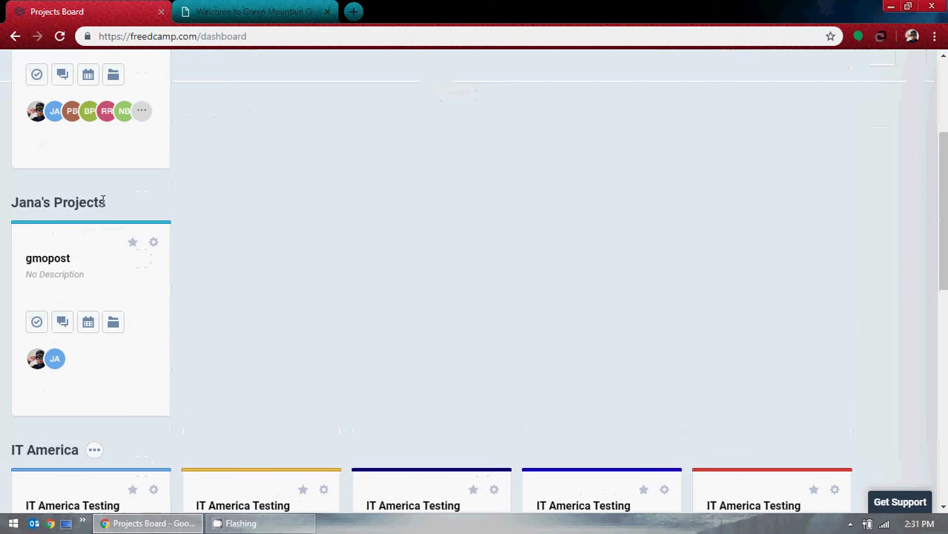
scroll(432, 205, down, 3)
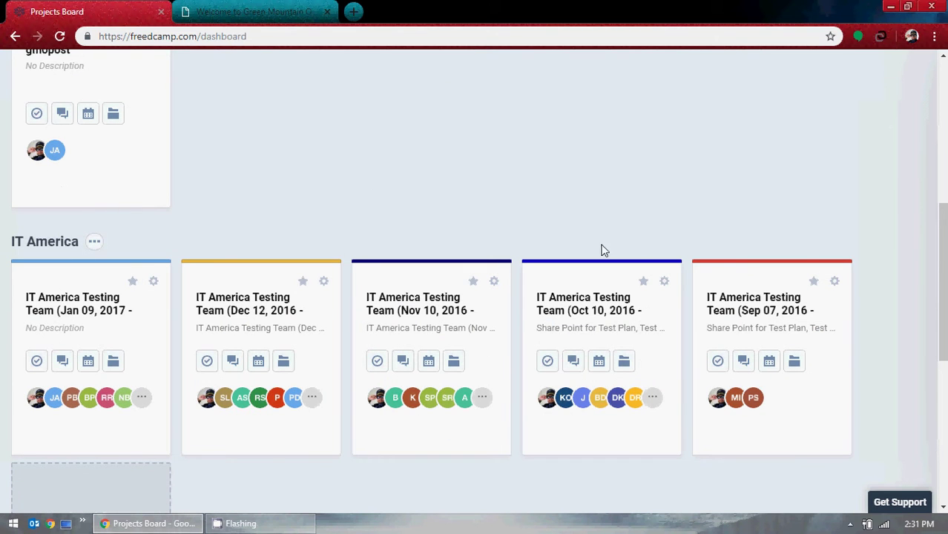
scroll(268, 224, down, 3)
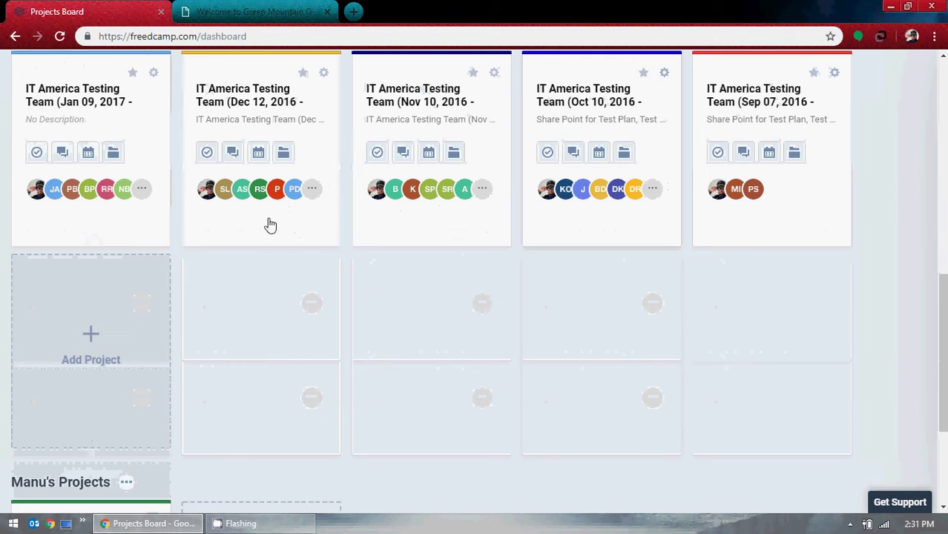
scroll(612, 326, down, 3)
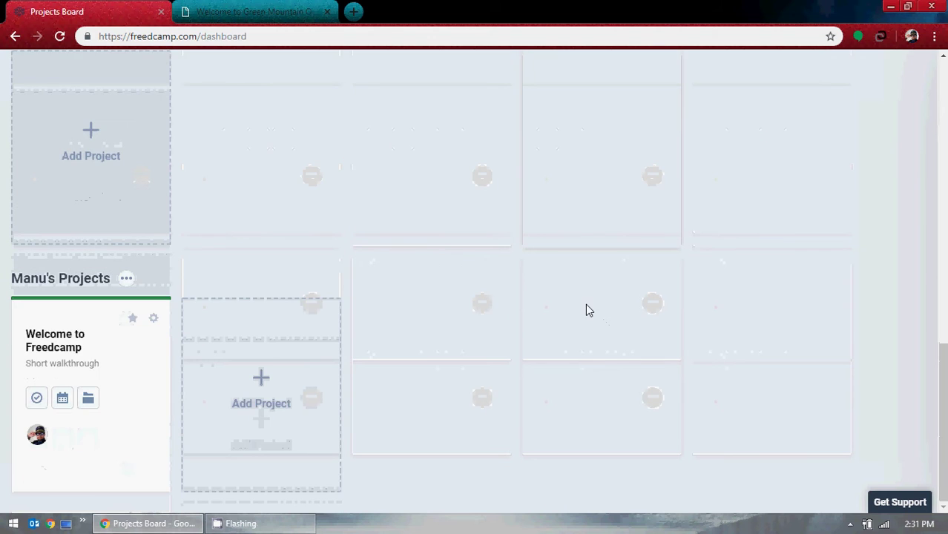
scroll(600, 299, up, 5)
scroll(625, 297, up, 10)
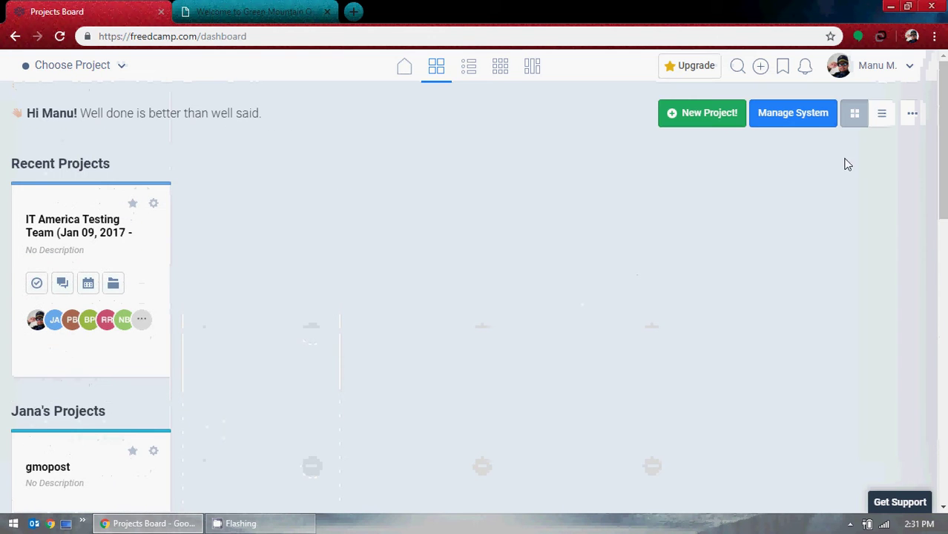
click(911, 115)
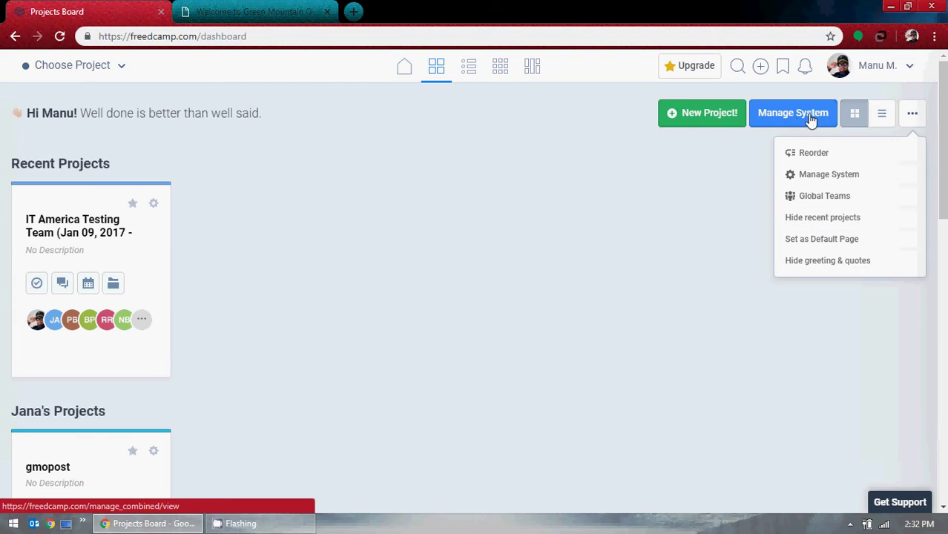
click(741, 194)
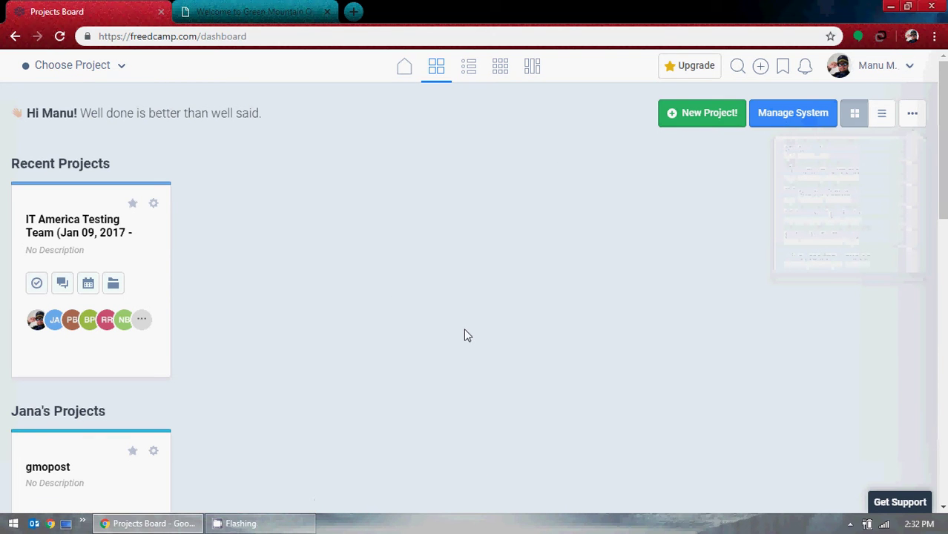
click(127, 65)
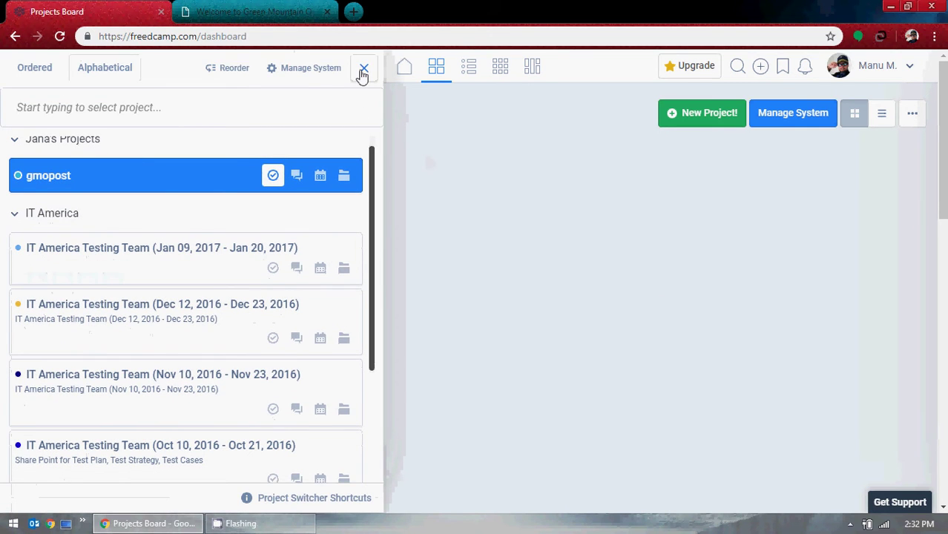
click(363, 68)
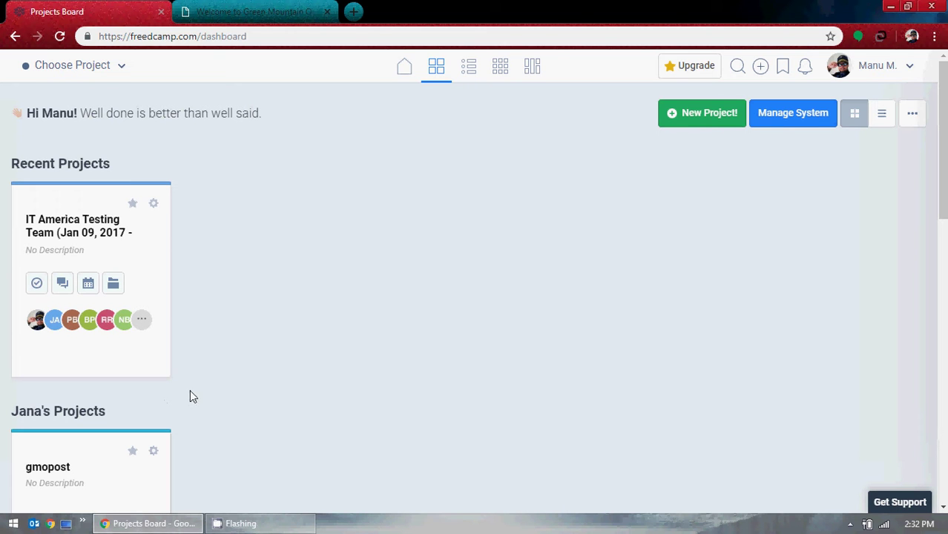
click(882, 116)
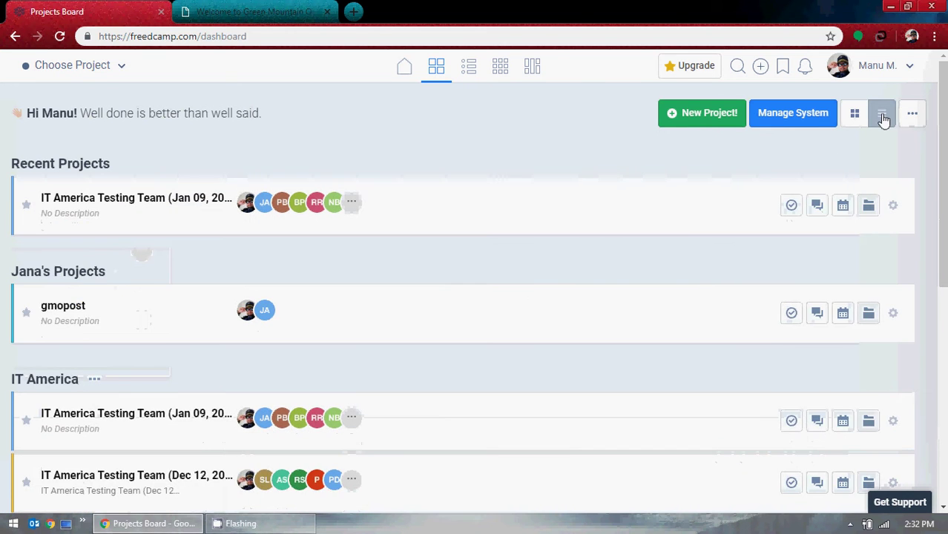
click(854, 118)
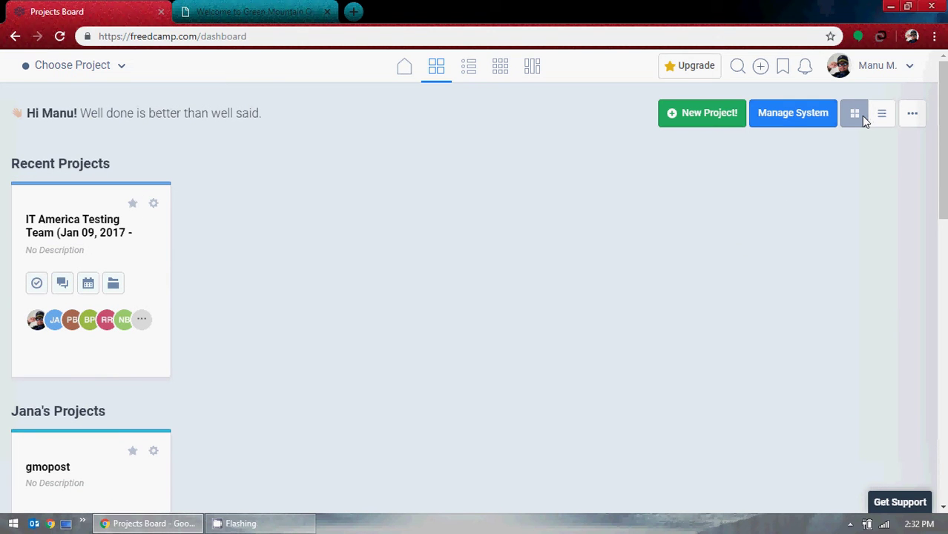
click(880, 120)
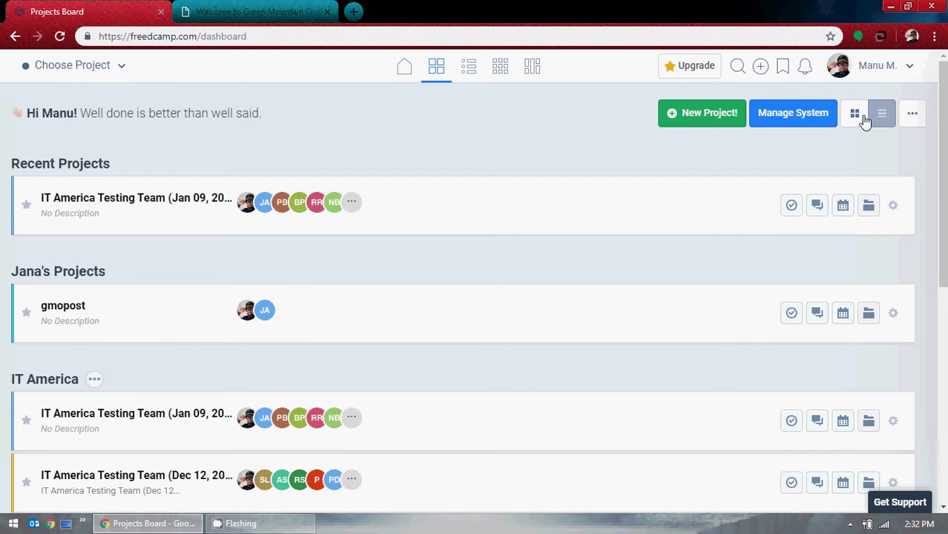
click(856, 116)
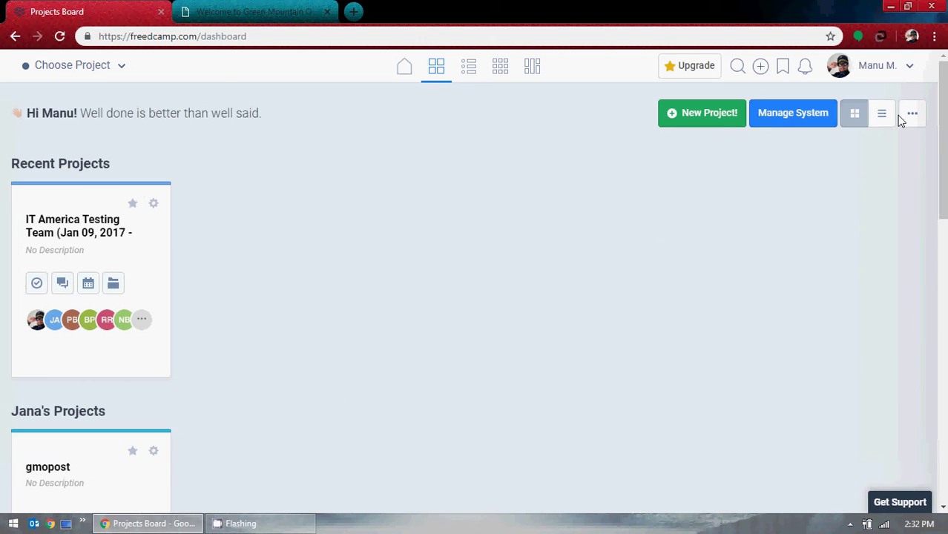
click(908, 116)
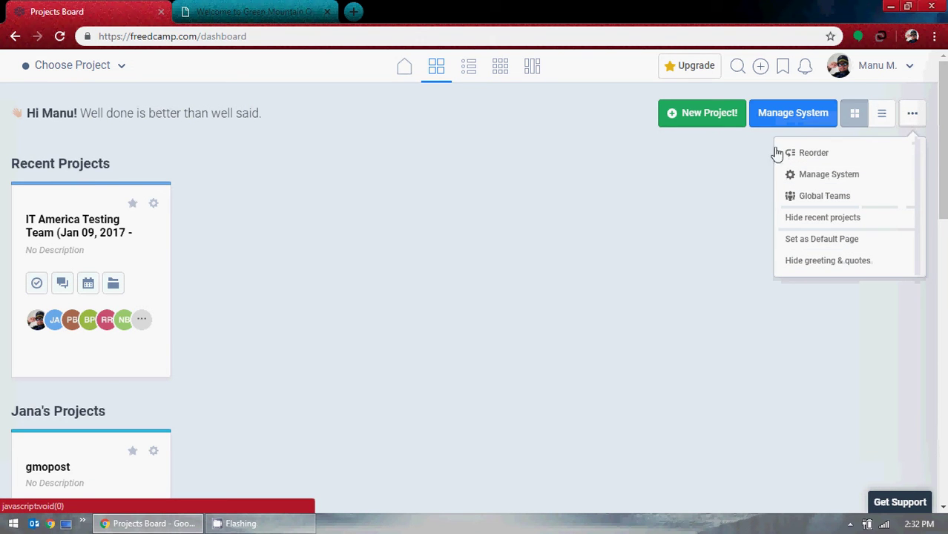
click(626, 290)
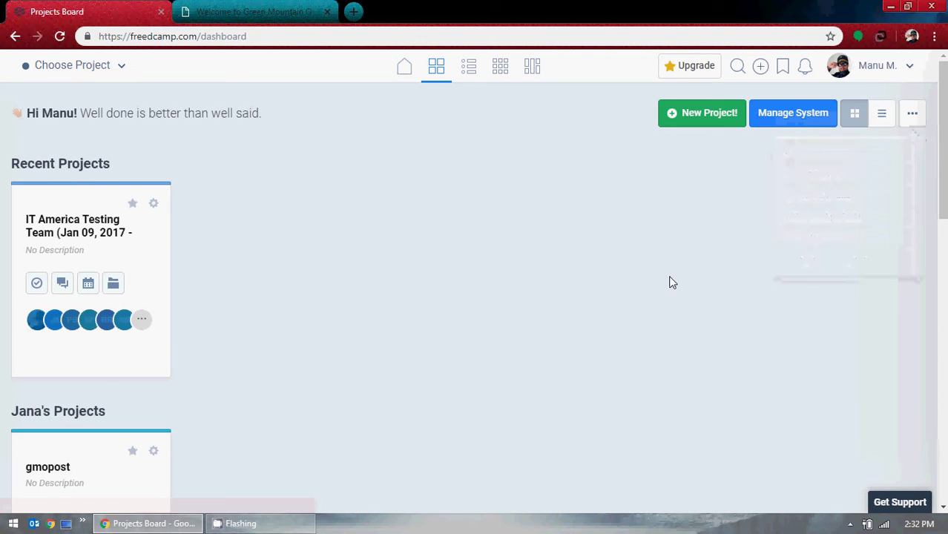
click(732, 118)
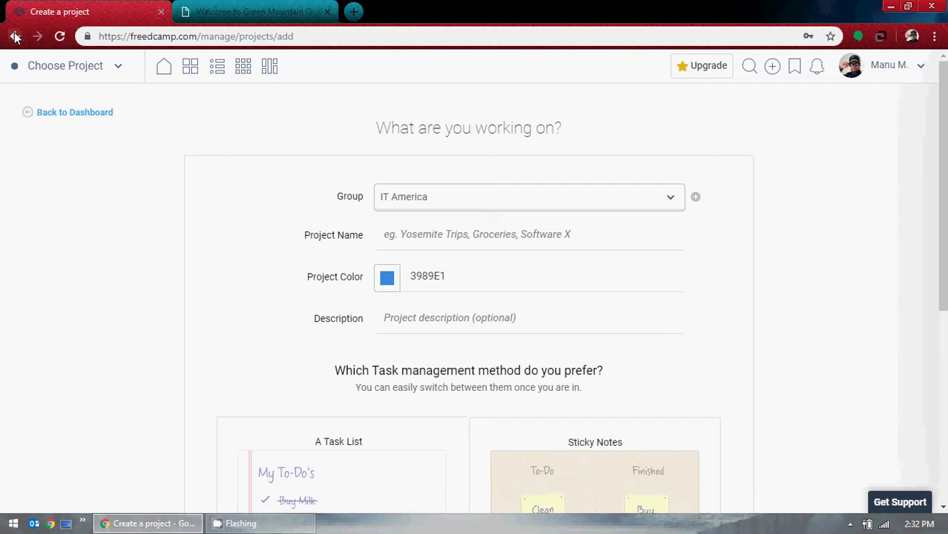
click(15, 37)
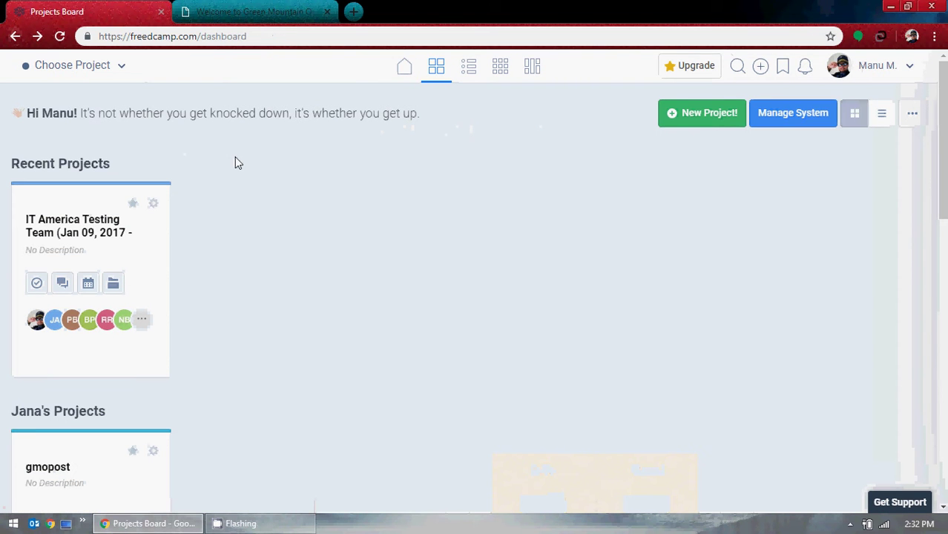
Browse the project groups, peek at the Quick Add project chooser, then return to Home.
scroll(370, 214, down, 6)
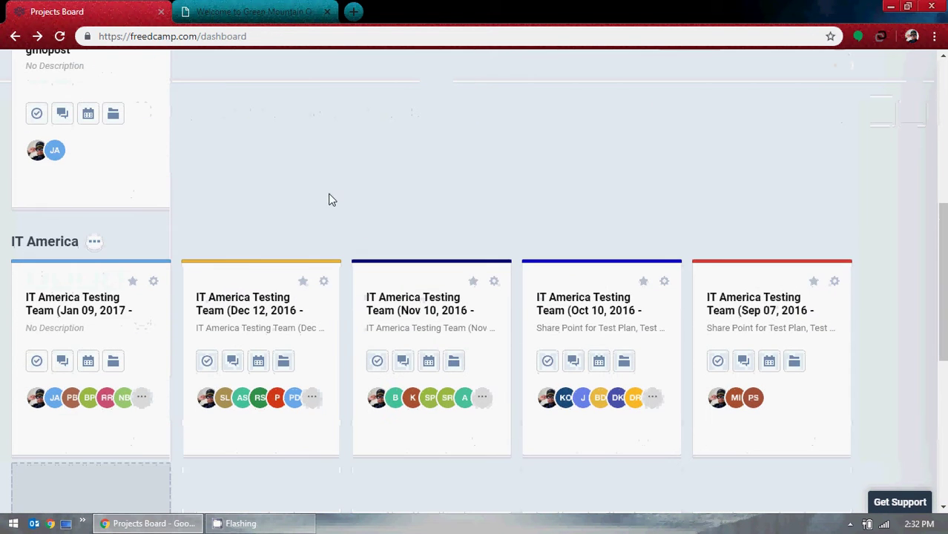
scroll(321, 198, down, 1)
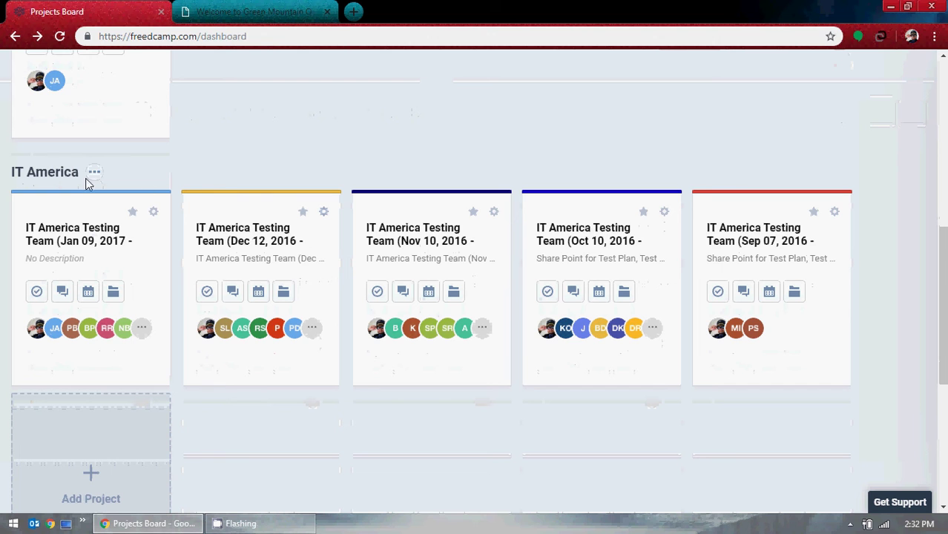
scroll(34, 273, up, 5)
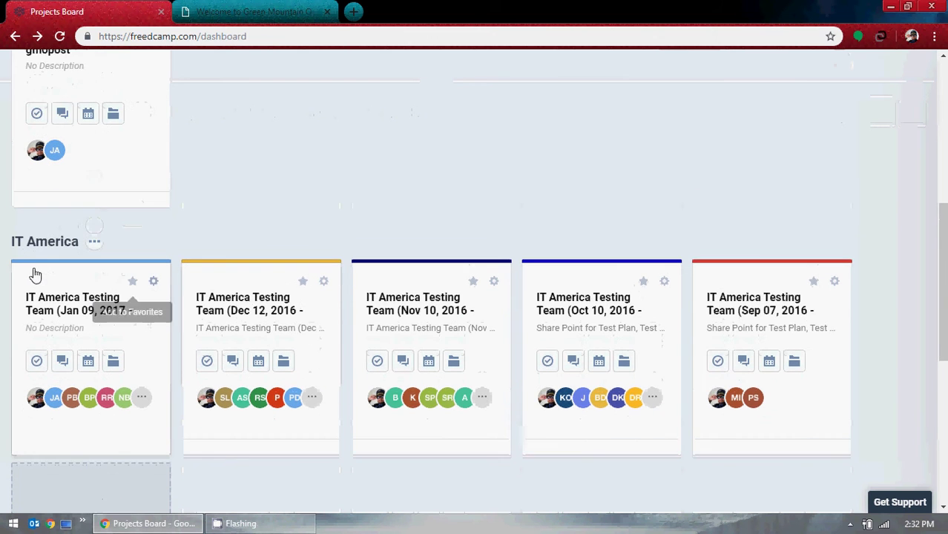
scroll(450, 363, down, 10)
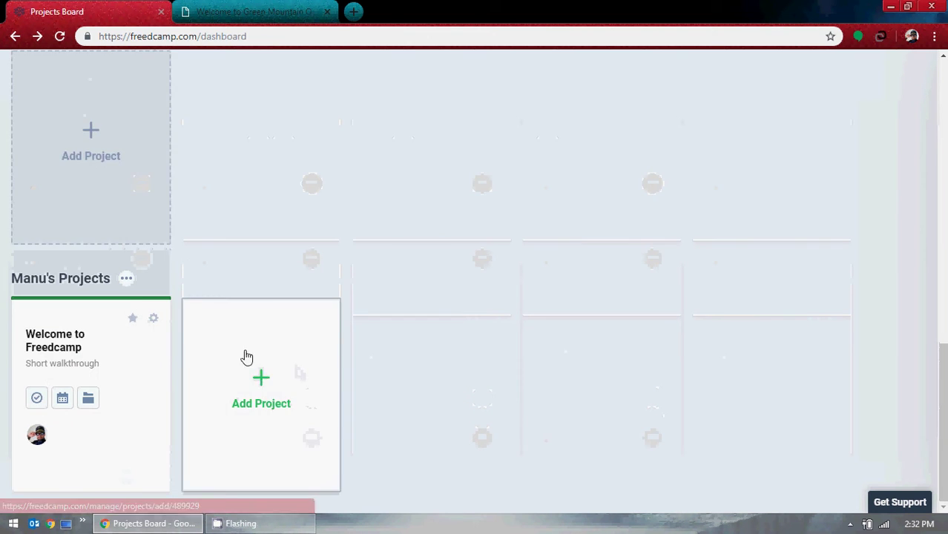
scroll(486, 356, up, 15)
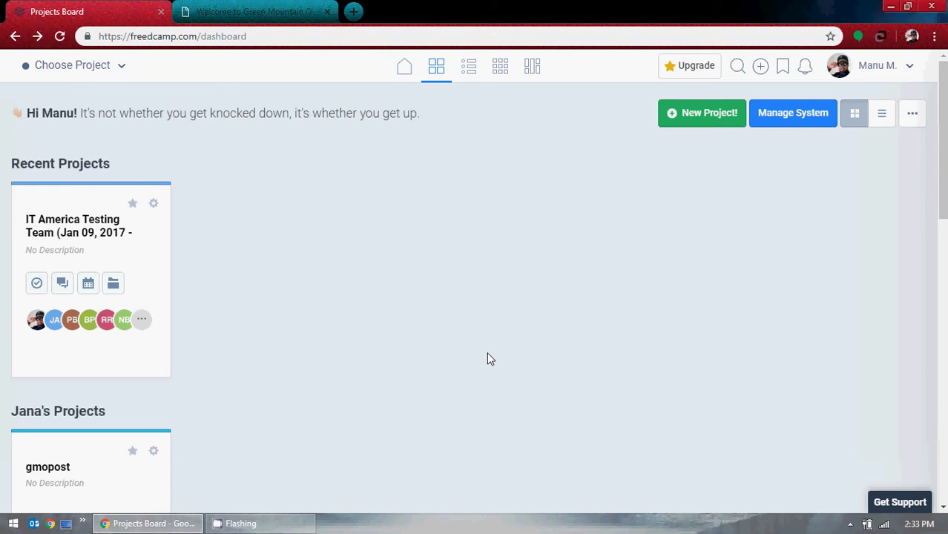
click(760, 66)
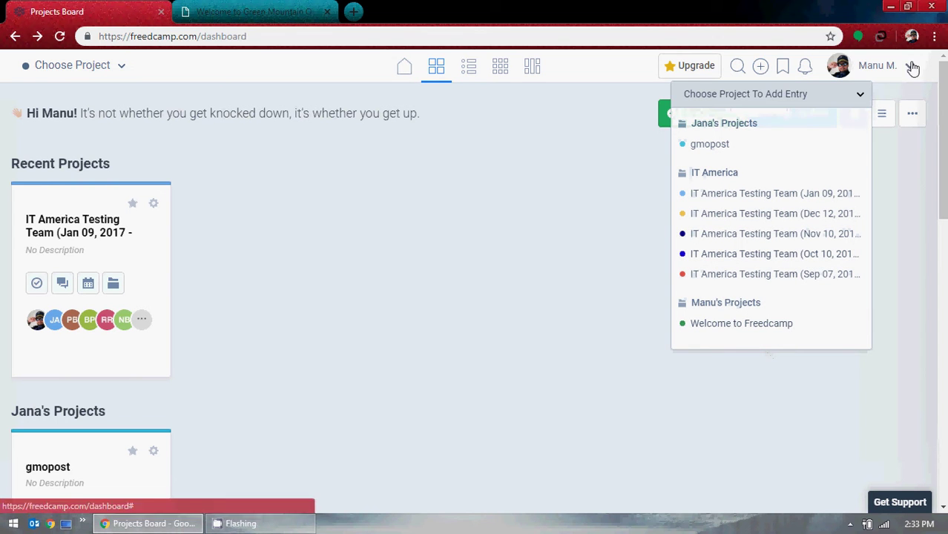
click(495, 209)
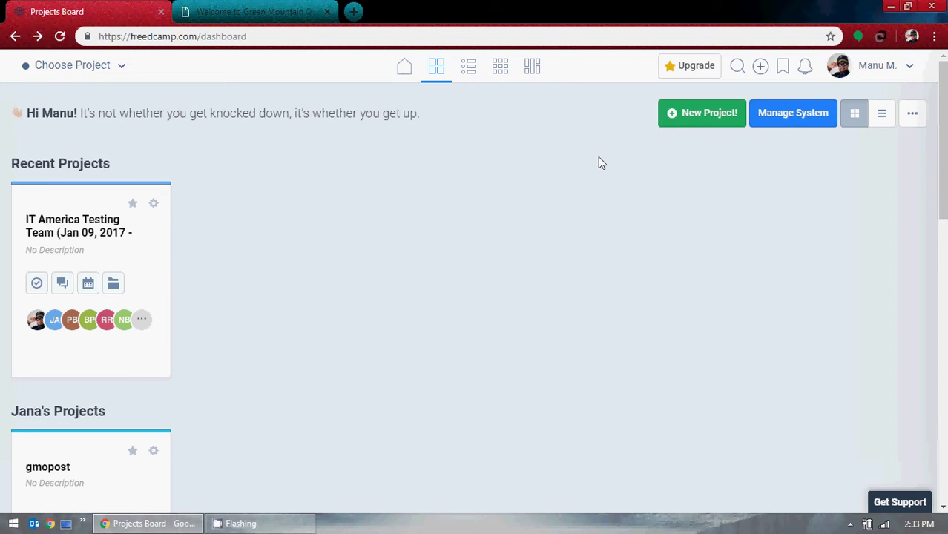
click(404, 66)
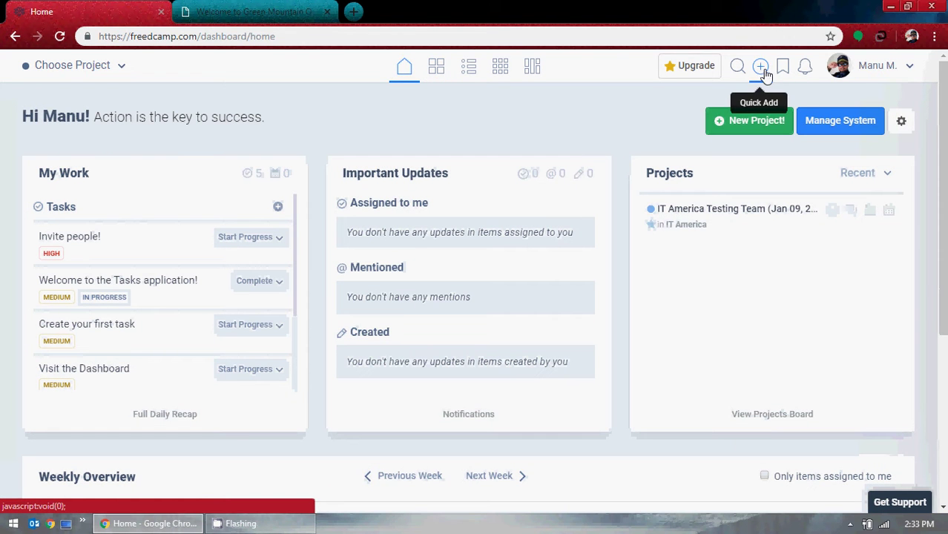
click(759, 70)
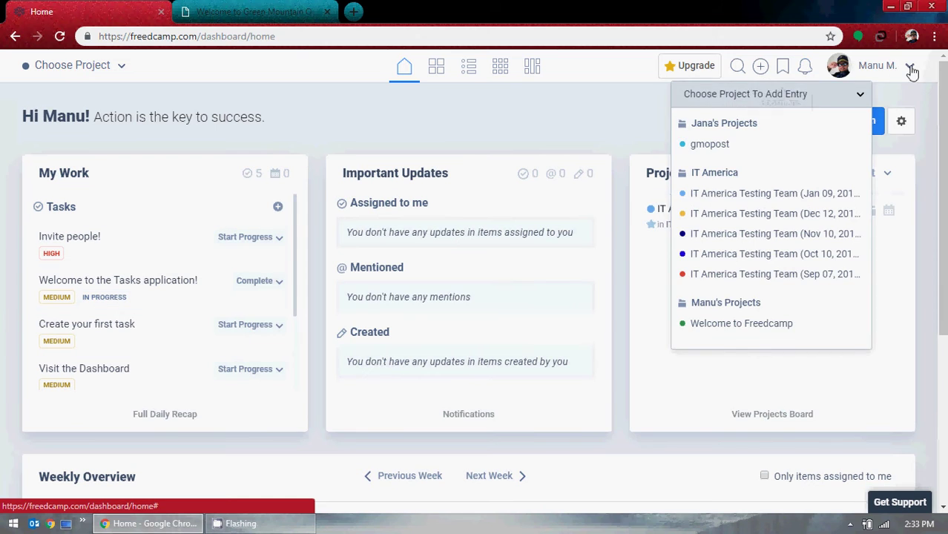
click(911, 68)
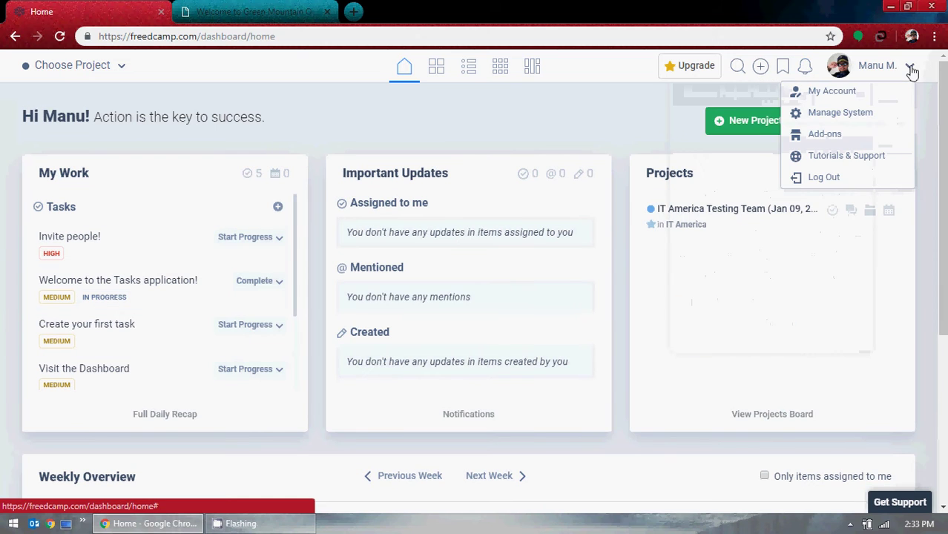
click(464, 113)
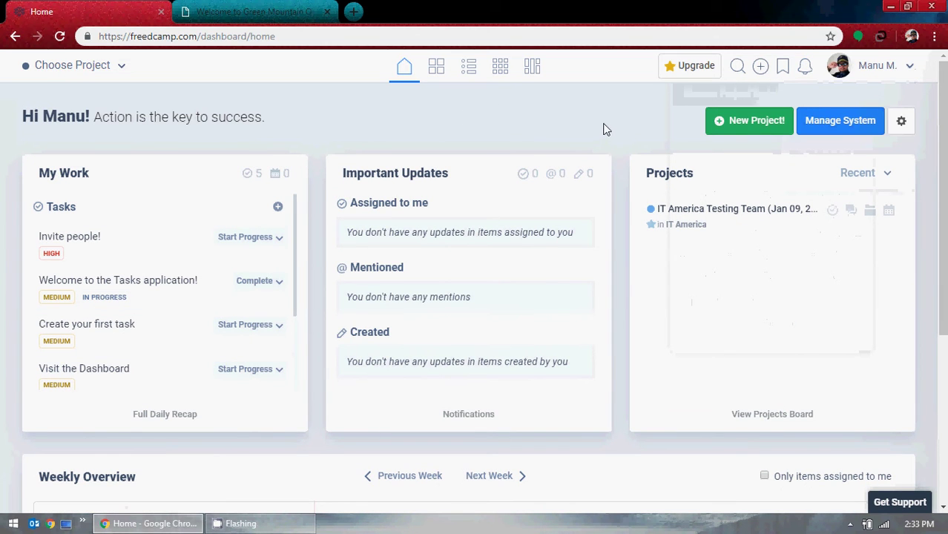
scroll(581, 122, down, 1)
scroll(582, 121, down, 2)
scroll(579, 119, up, 2)
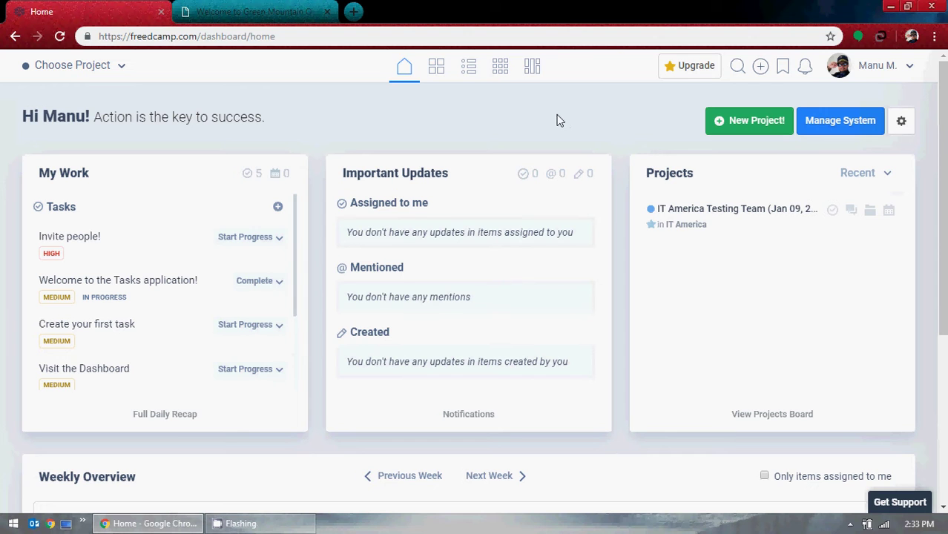
click(436, 74)
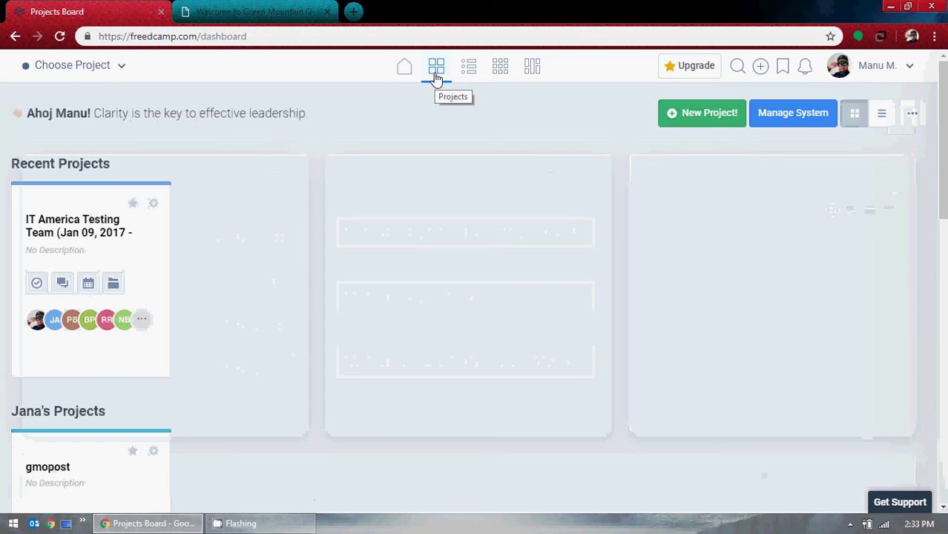
drag(199, 35, 296, 35)
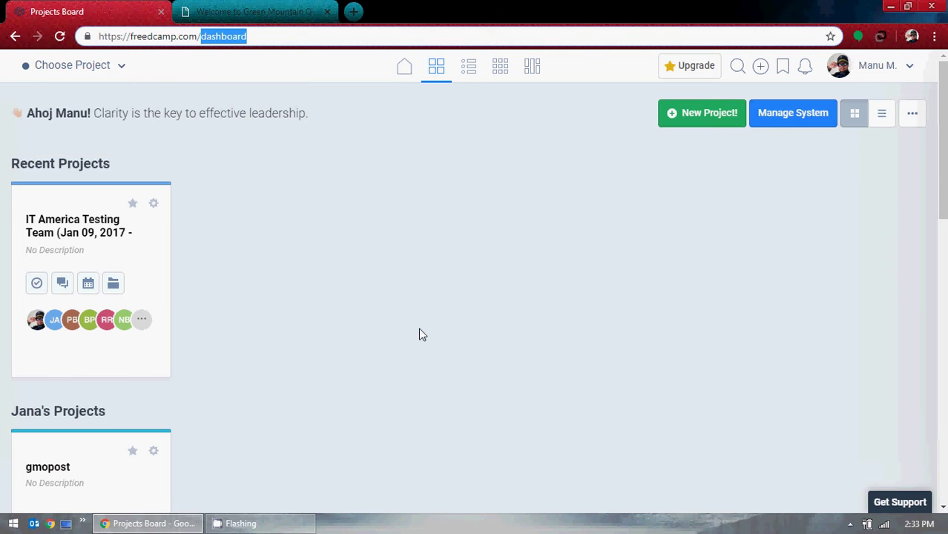
click(407, 76)
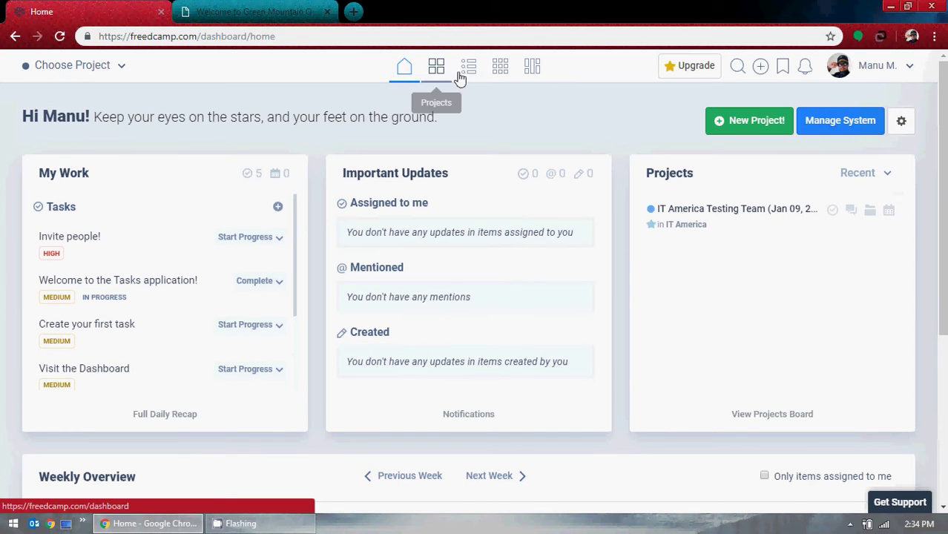
Open the Tasks Board with the Explore Freedcamp starter tasks, then open the Choose Project switcher.
click(462, 74)
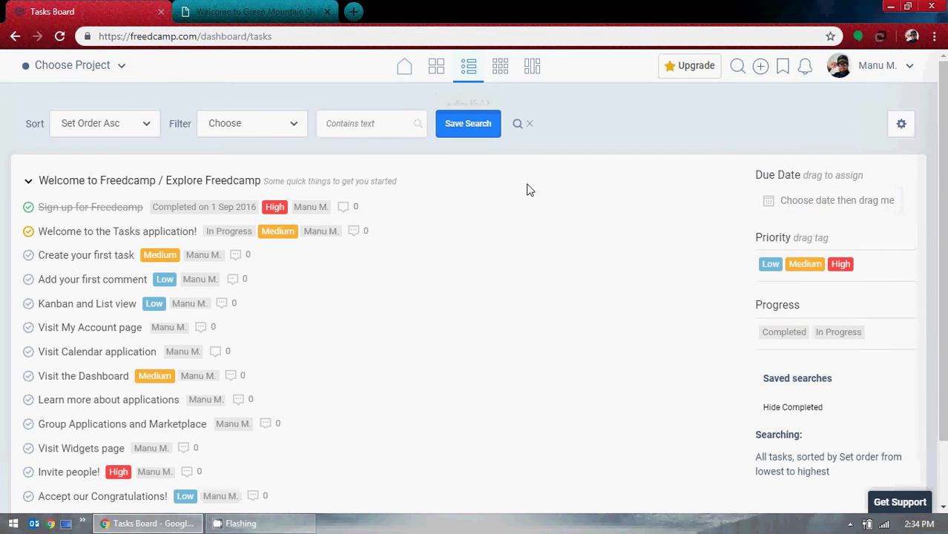
scroll(525, 189, down, 2)
scroll(524, 191, up, 2)
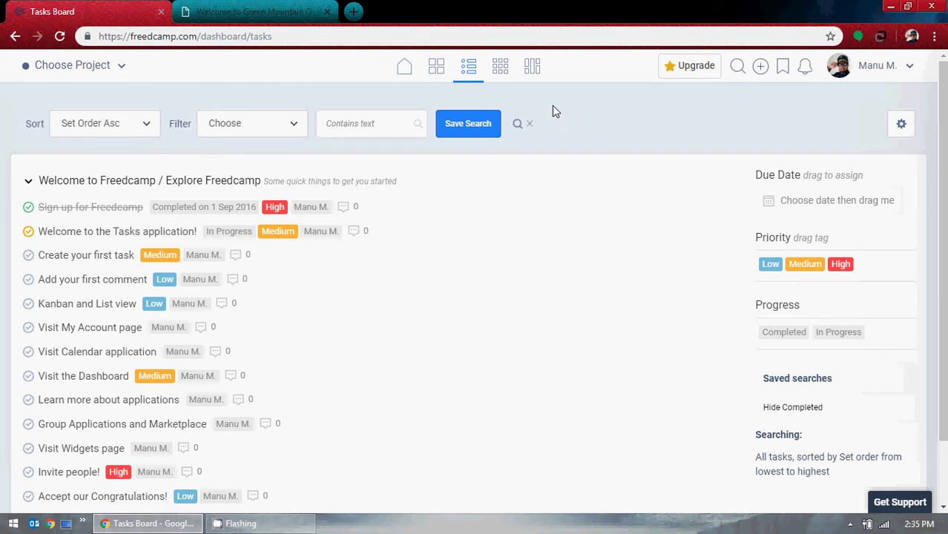
click(121, 67)
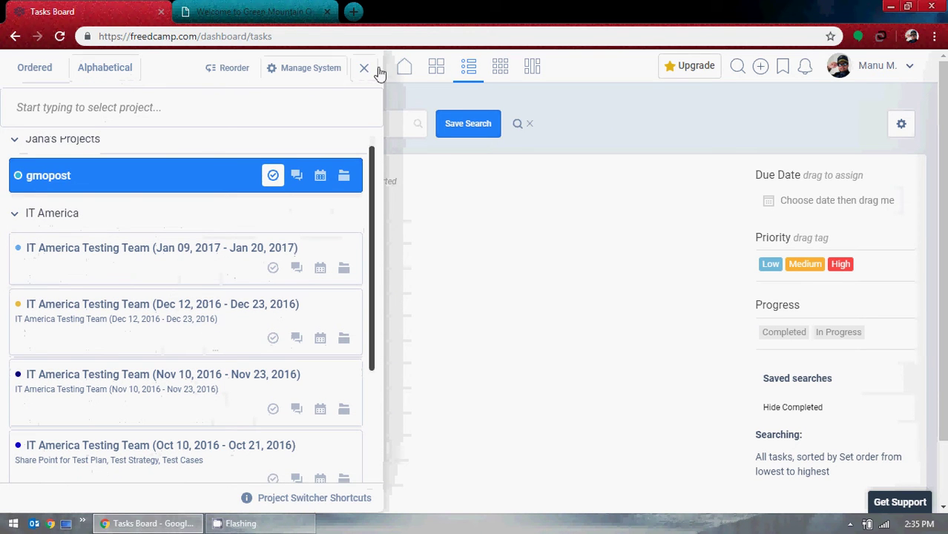
Open Manage System and start adding a project group, then cancel it.
click(314, 69)
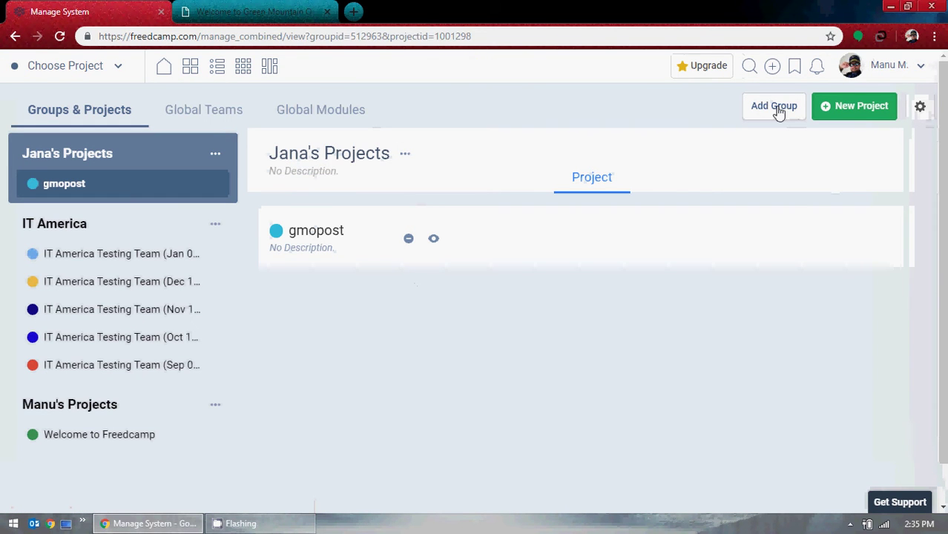
click(778, 111)
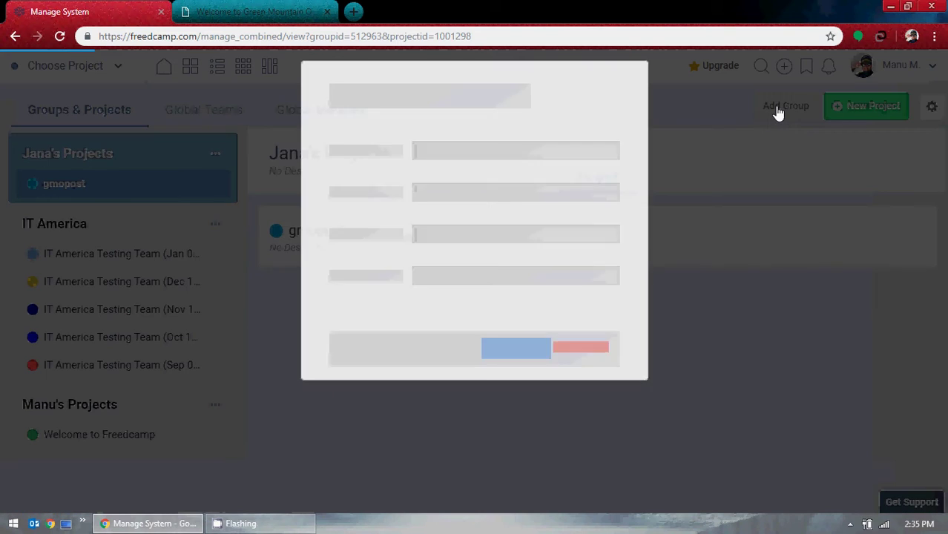
click(602, 286)
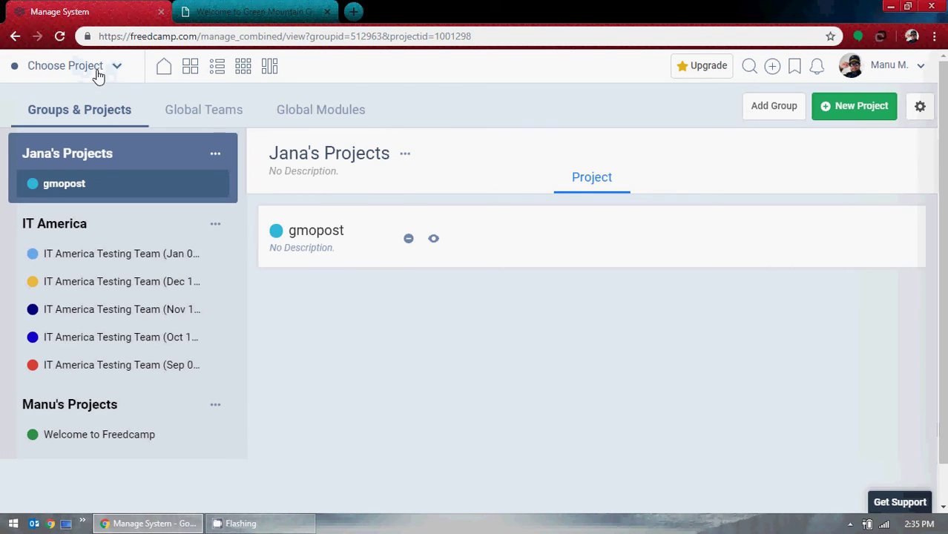
Return to the Home dashboard by loading freedcamp.com from the address bar.
click(97, 71)
drag(197, 35, 561, 57)
key(BackSpace)
key(Return)
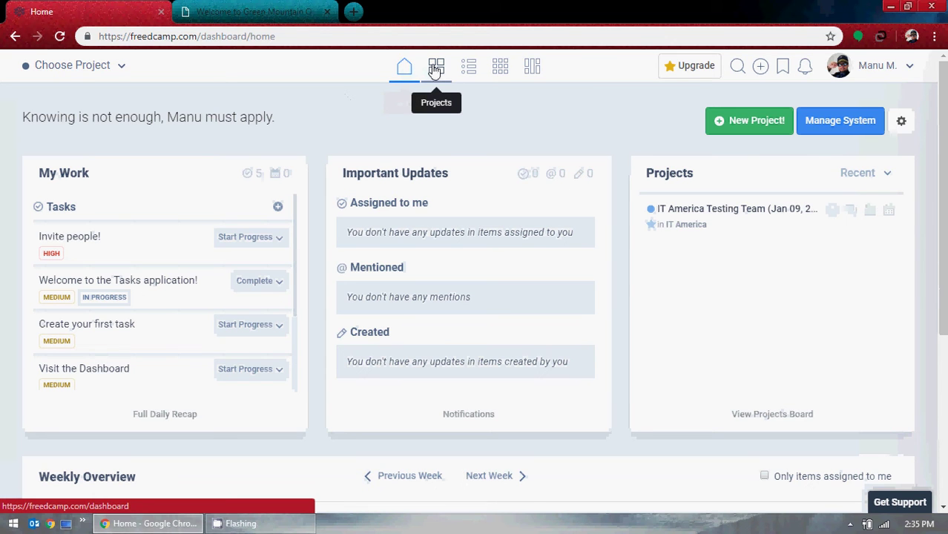
Page the Weekly Overview back one week, then forward to Sun 5–Sat 11.
scroll(482, 319, down, 2)
scroll(460, 297, down, 2)
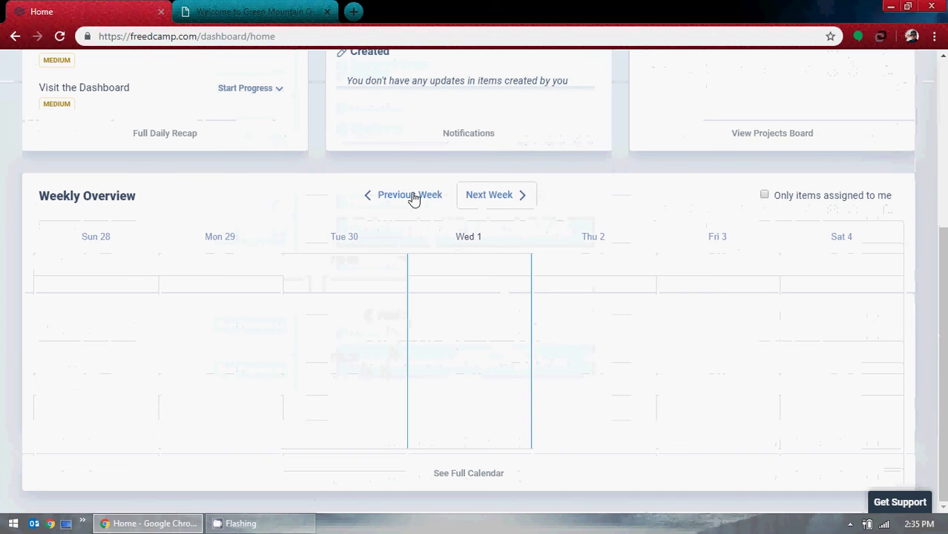
click(412, 196)
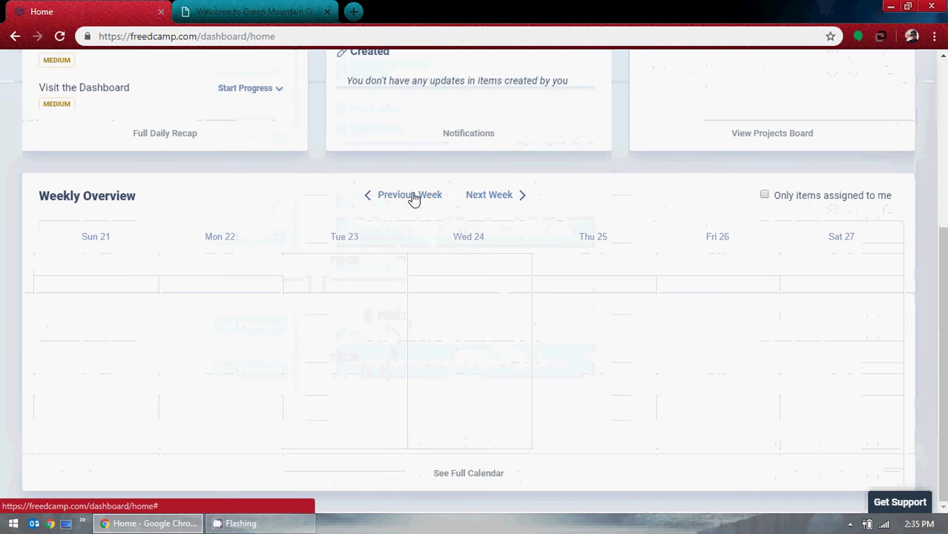
click(497, 195)
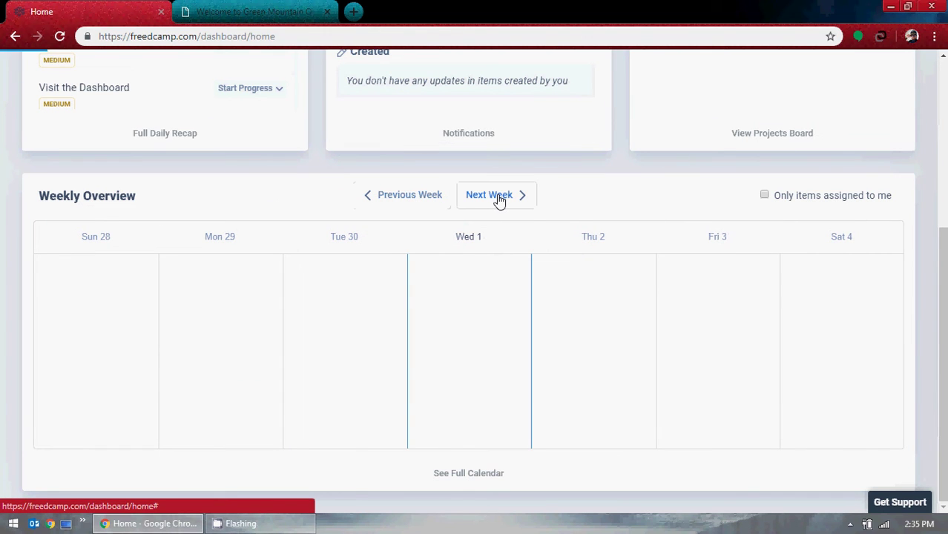
click(497, 196)
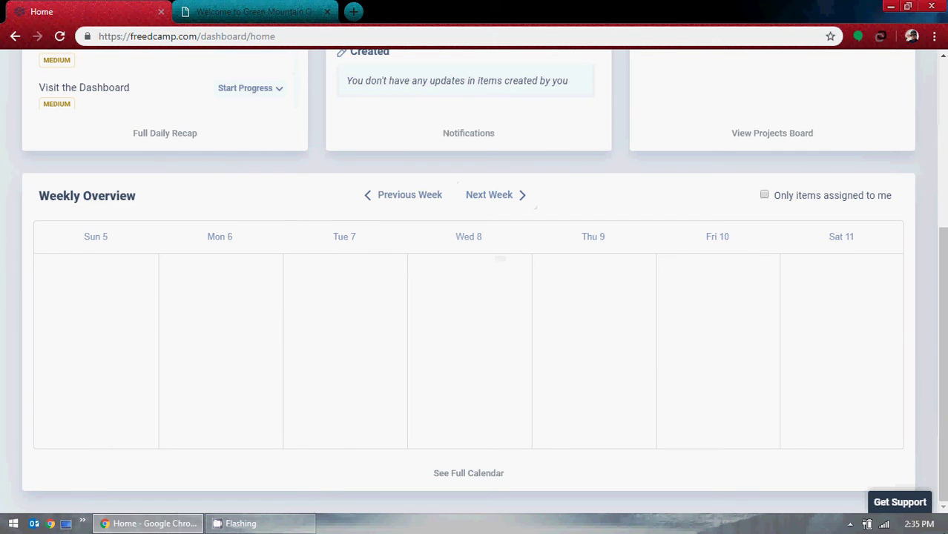
Check today's date on the system calendar, advance to Sun 12–Sat 18, and open the Projects Board.
click(918, 524)
click(612, 330)
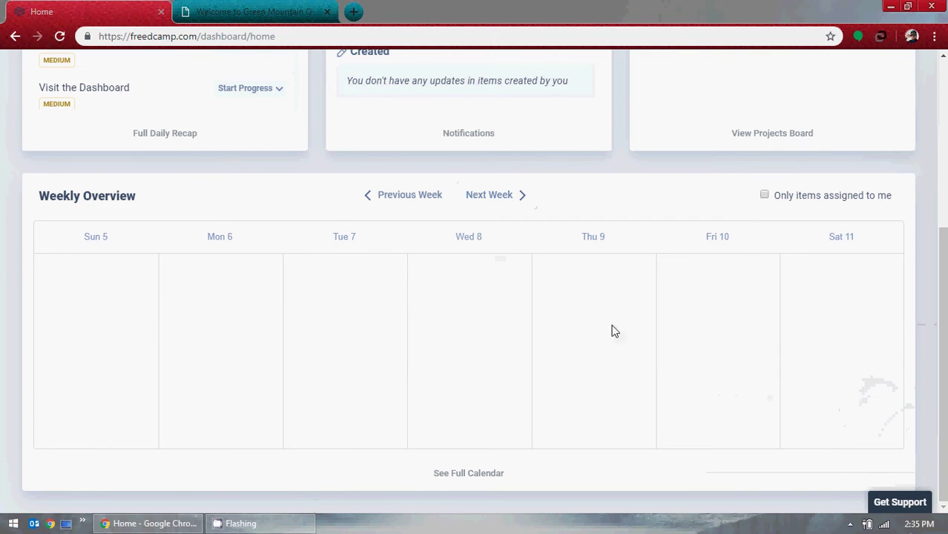
click(501, 195)
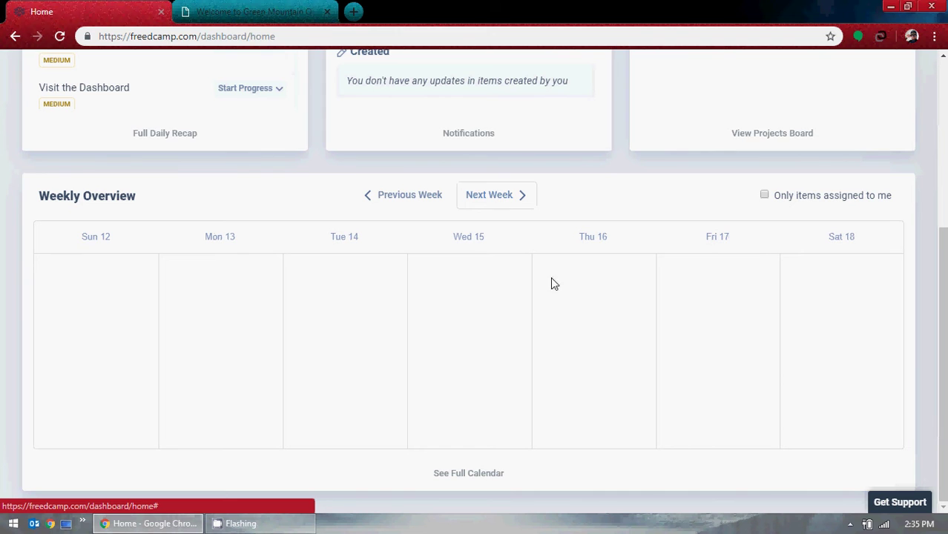
scroll(540, 431, up, 4)
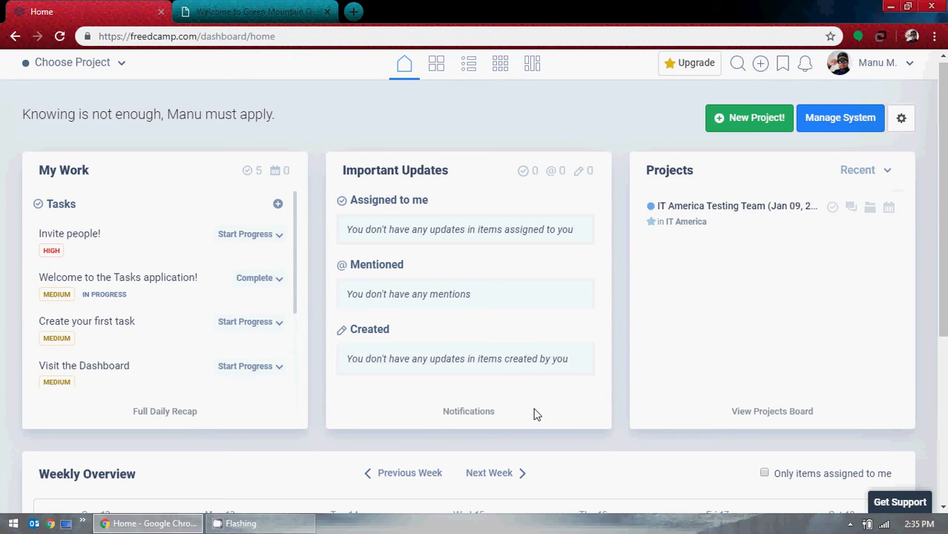
click(439, 74)
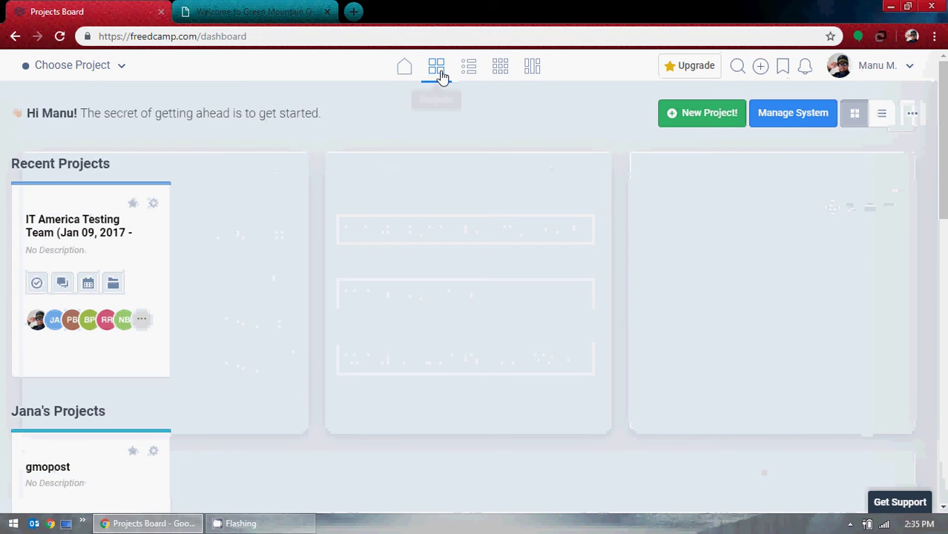
Scroll the Projects Board from Recent Projects down to the last group and back to the top.
scroll(472, 282, down, 7)
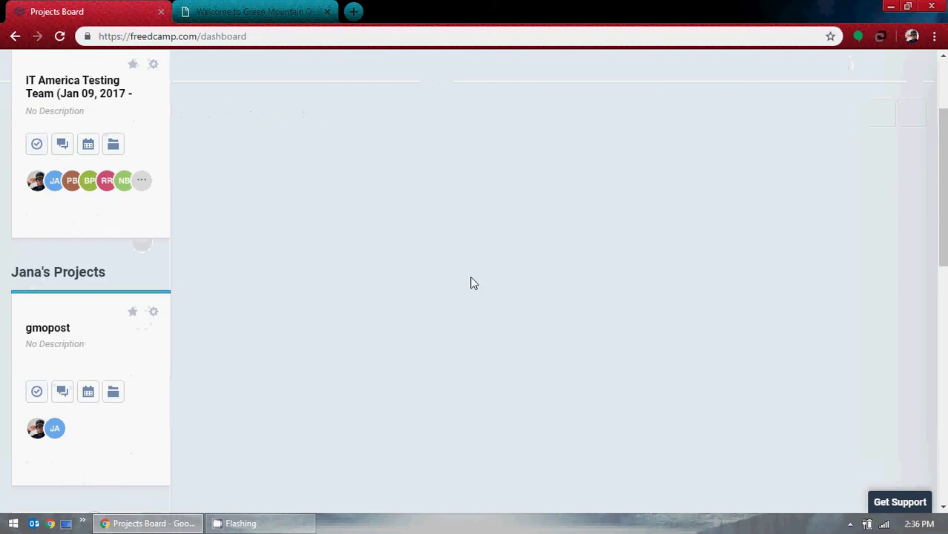
scroll(440, 371, down, 3)
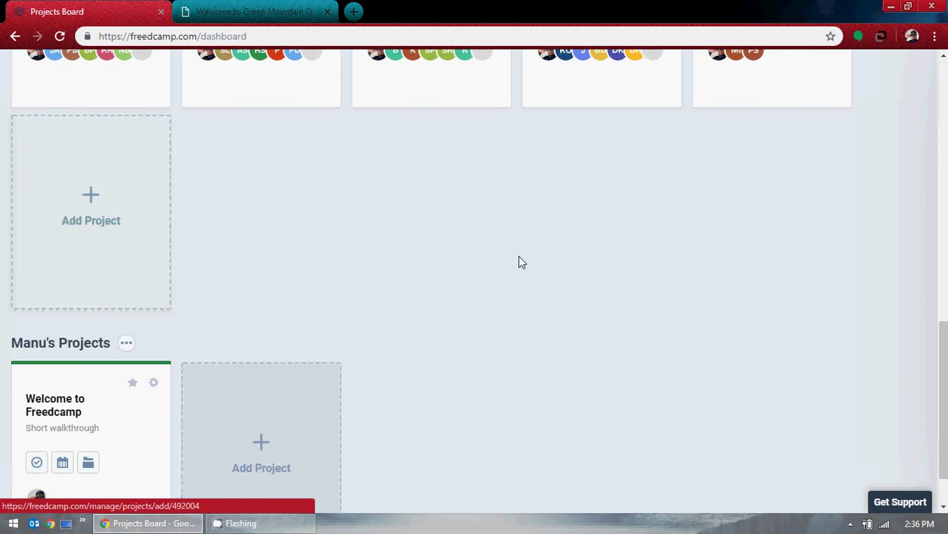
scroll(500, 271, down, 1)
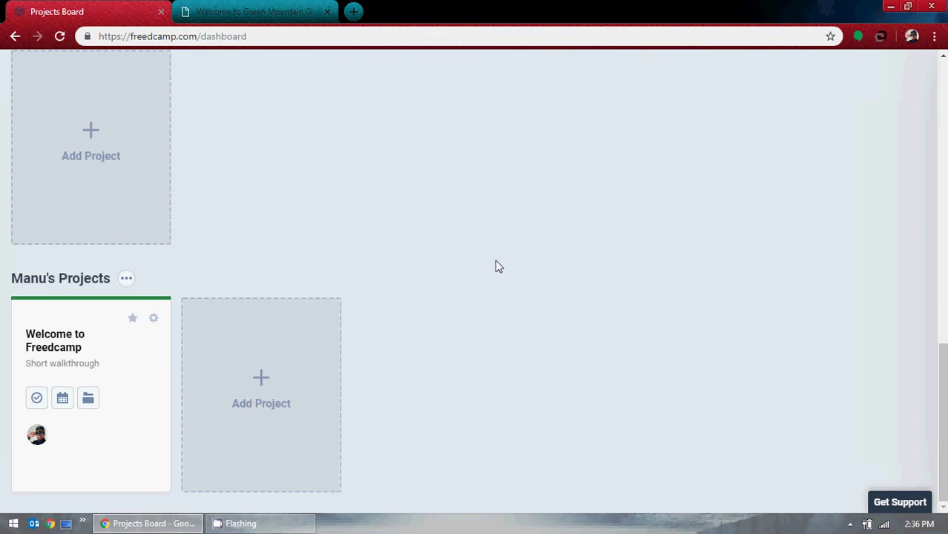
scroll(524, 274, up, 10)
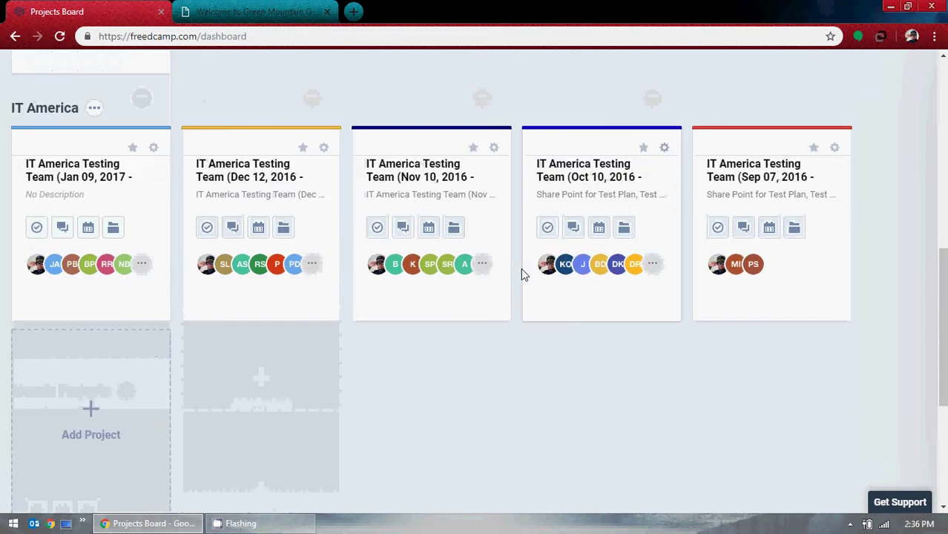
scroll(535, 261, up, 2)
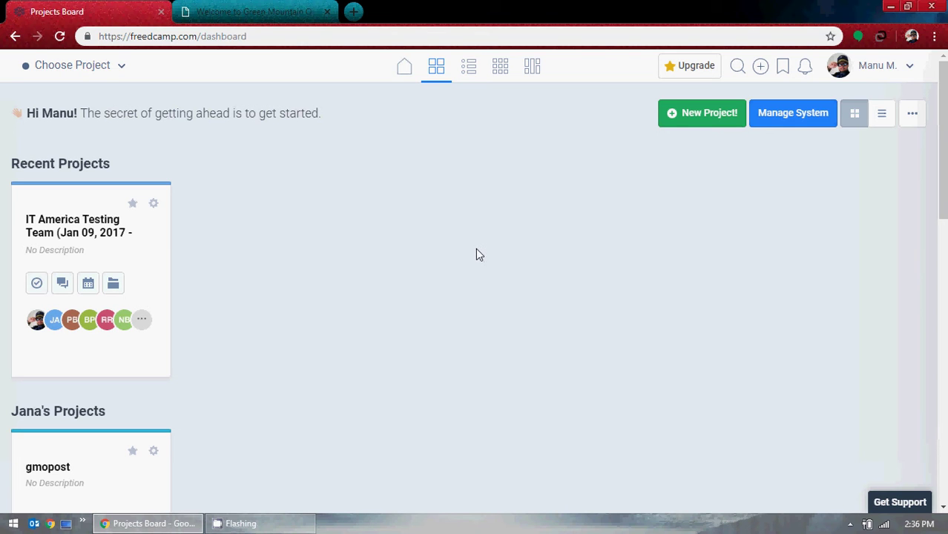
Open the Tasks Board and collapse, then re-expand, the Welcome to Freedcamp group.
click(468, 75)
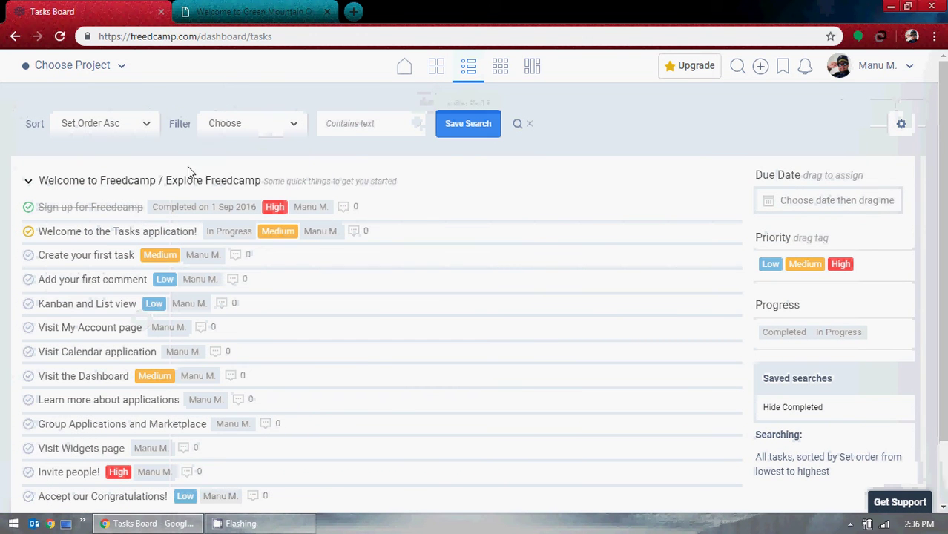
click(29, 181)
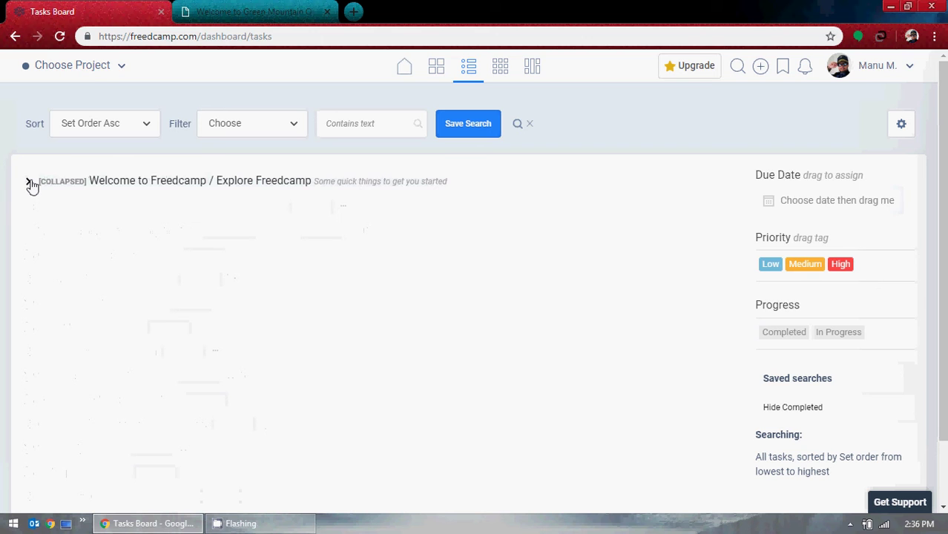
click(29, 180)
scroll(152, 216, down, 1)
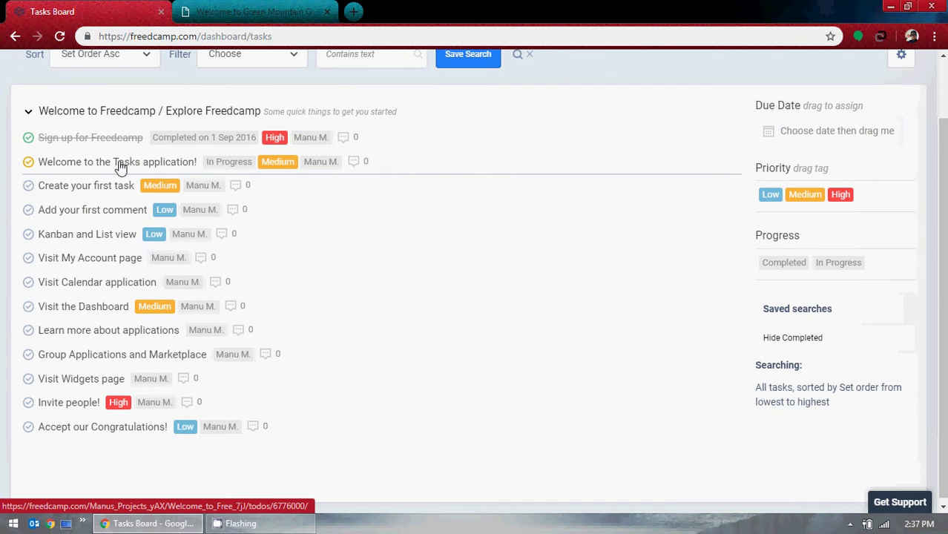
Review the 'Welcome to the Tasks application!' task details, then close the GMO OnLine tab.
click(121, 168)
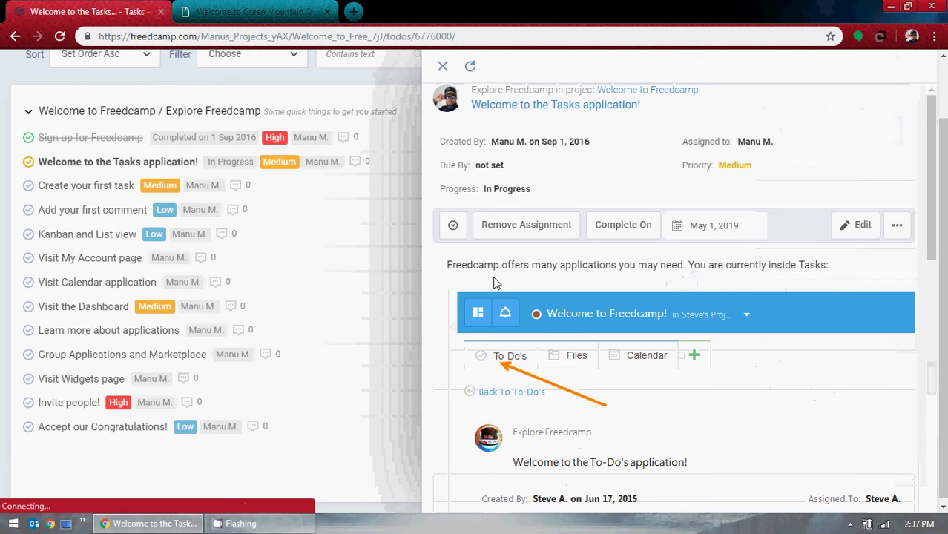
scroll(605, 338, down, 5)
scroll(601, 332, down, 5)
scroll(597, 330, up, 10)
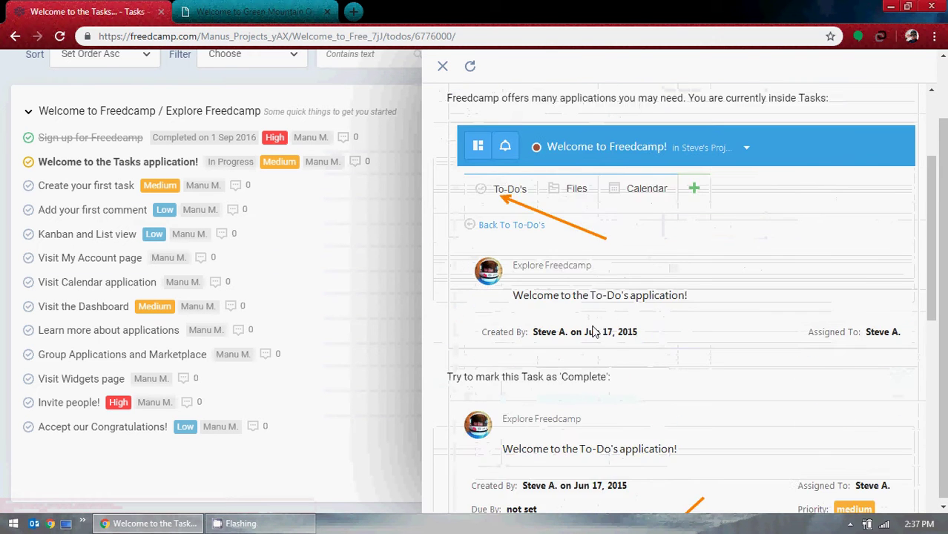
click(442, 69)
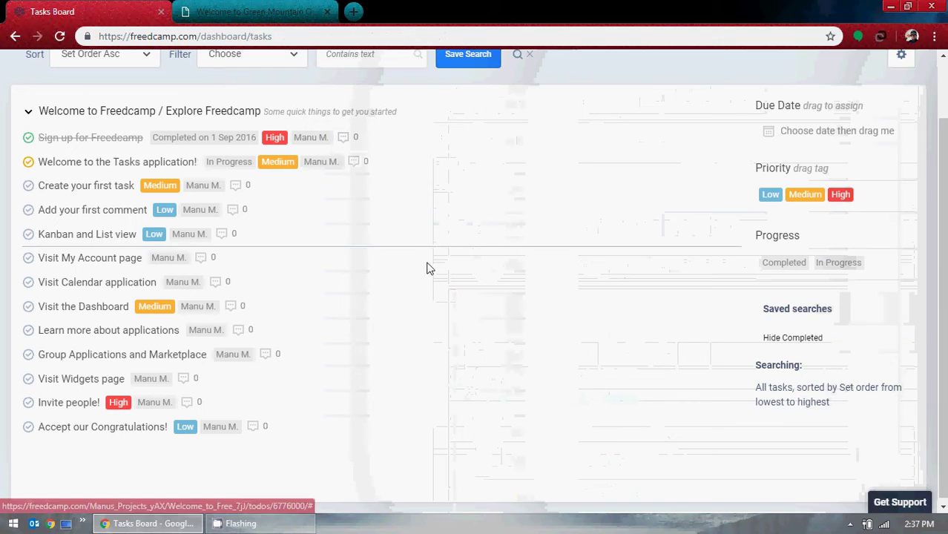
scroll(504, 312, up, 1)
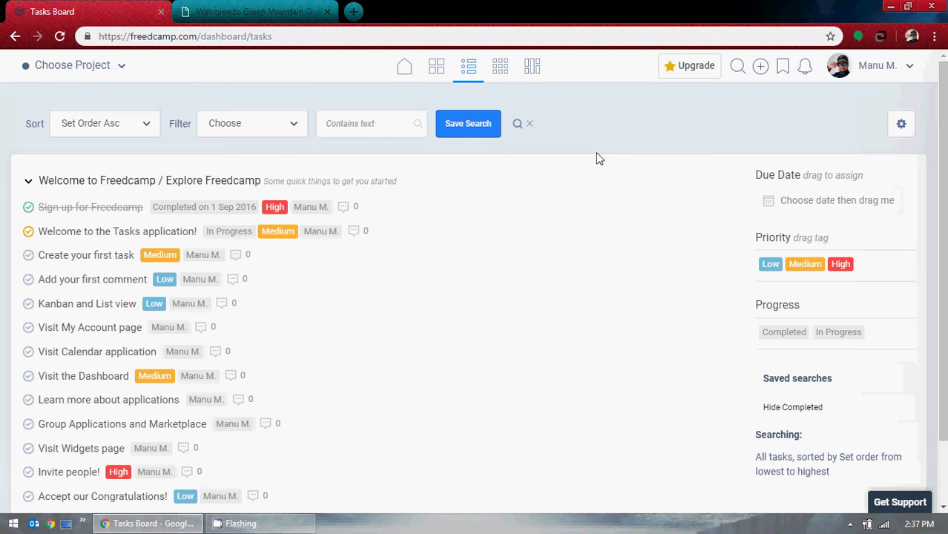
click(308, 11)
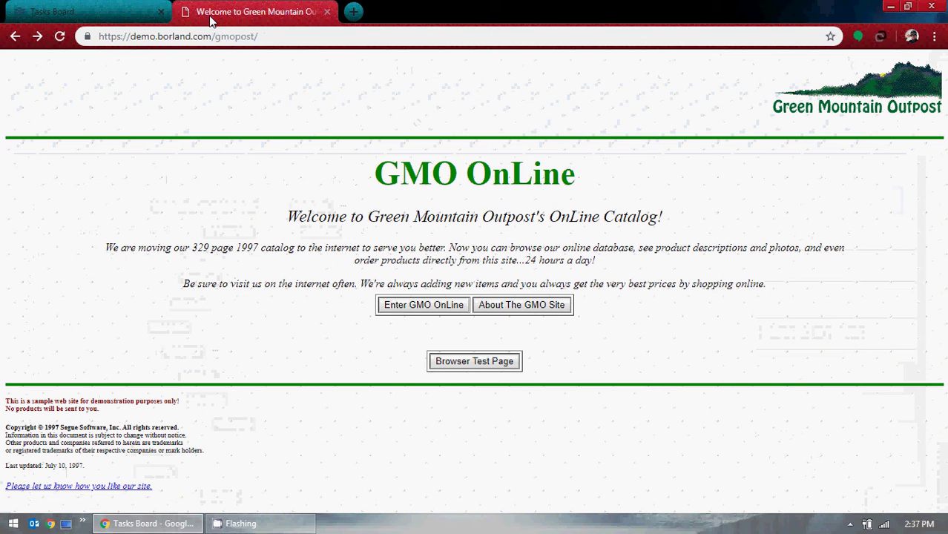
click(326, 11)
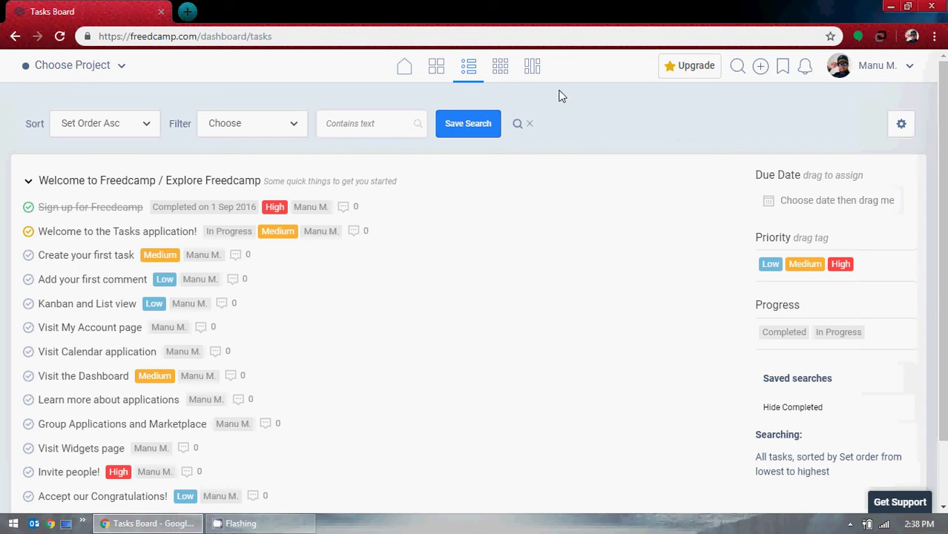
Open the task list's gear settings menu and close it again without changes.
scroll(451, 230, down, 1)
scroll(453, 235, up, 1)
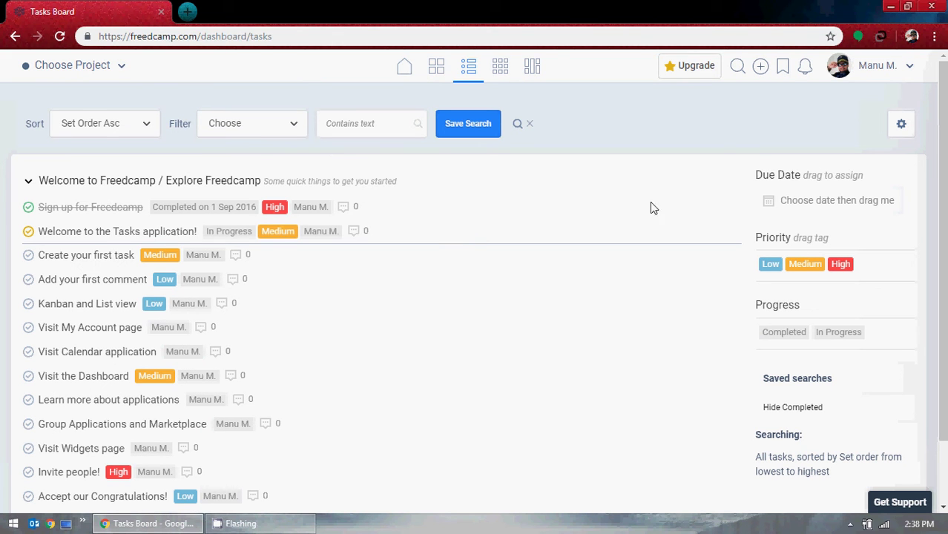
click(898, 126)
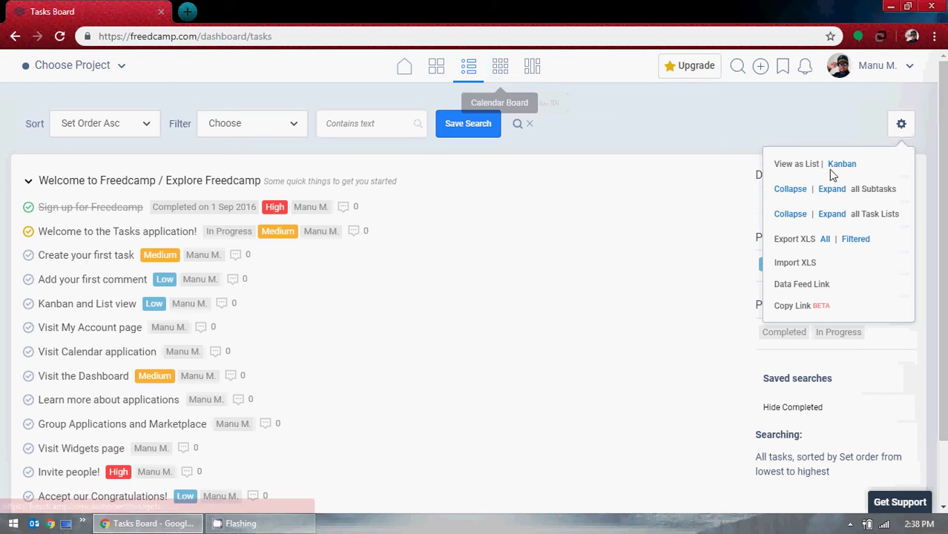
click(674, 110)
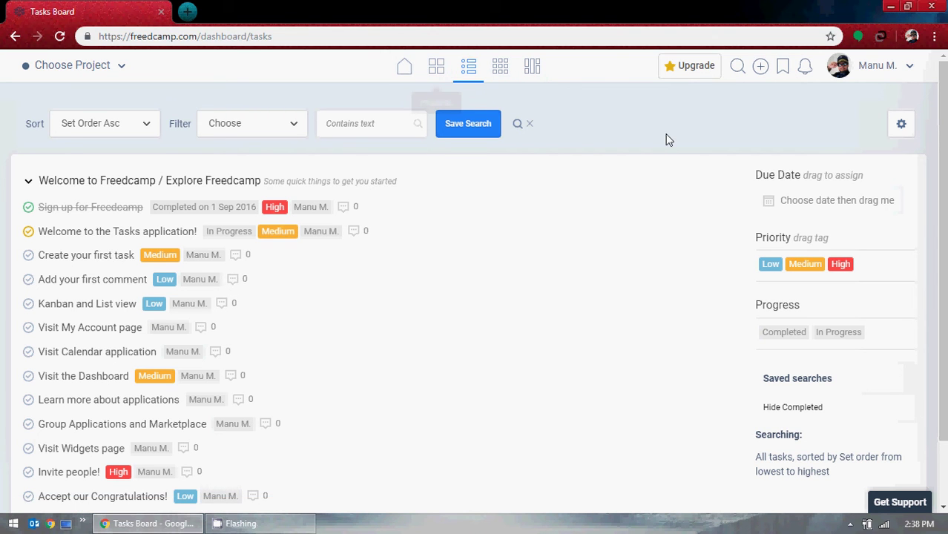
Clear the task search so tasks sort by Due Date Asc, soonest first.
scroll(633, 214, down, 1)
scroll(578, 252, up, 1)
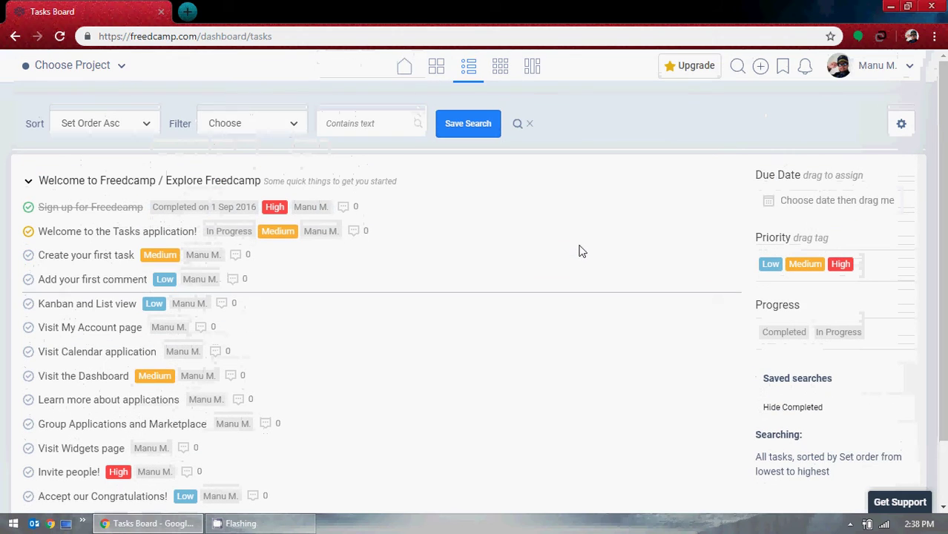
scroll(578, 245, down, 1)
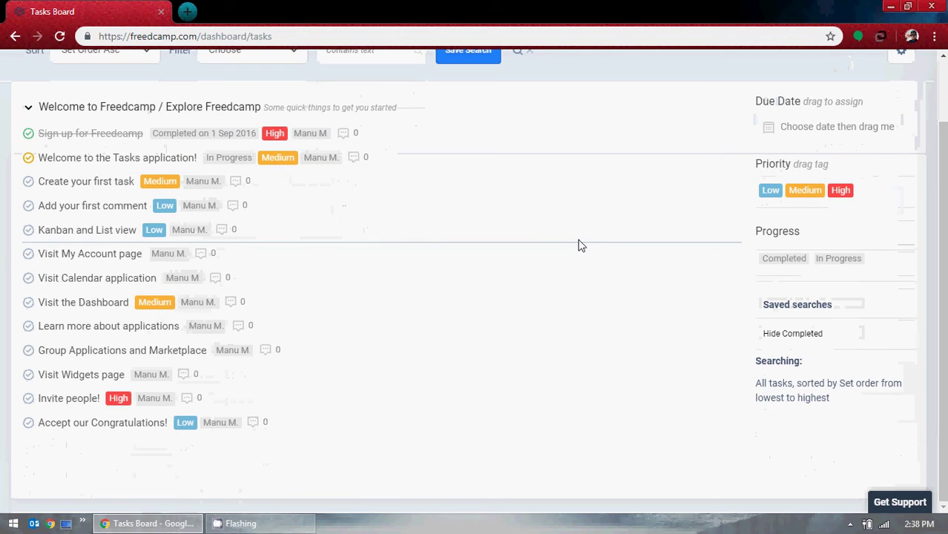
scroll(579, 241, up, 1)
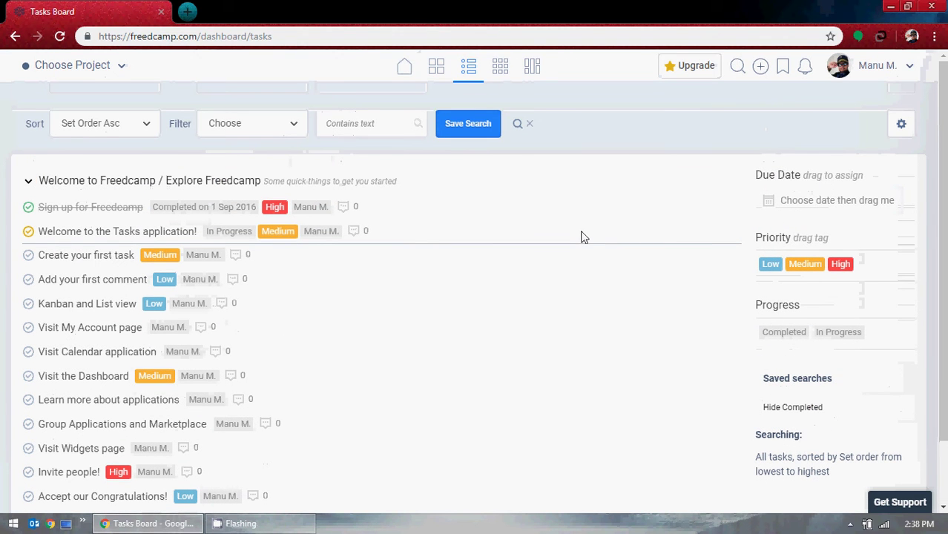
click(528, 124)
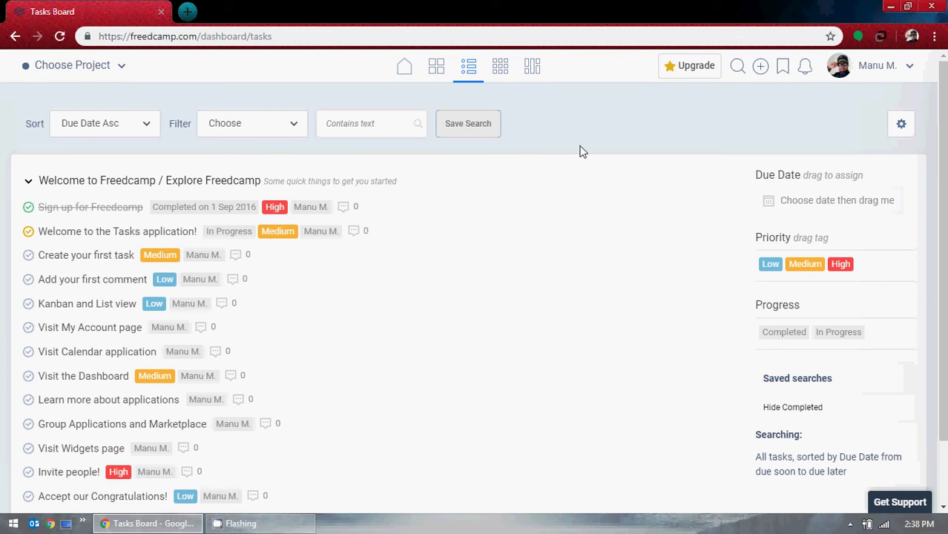
Browse the May 2019 calendar in Week, Day, Month and Agenda views, then open the Widgets Board.
click(500, 69)
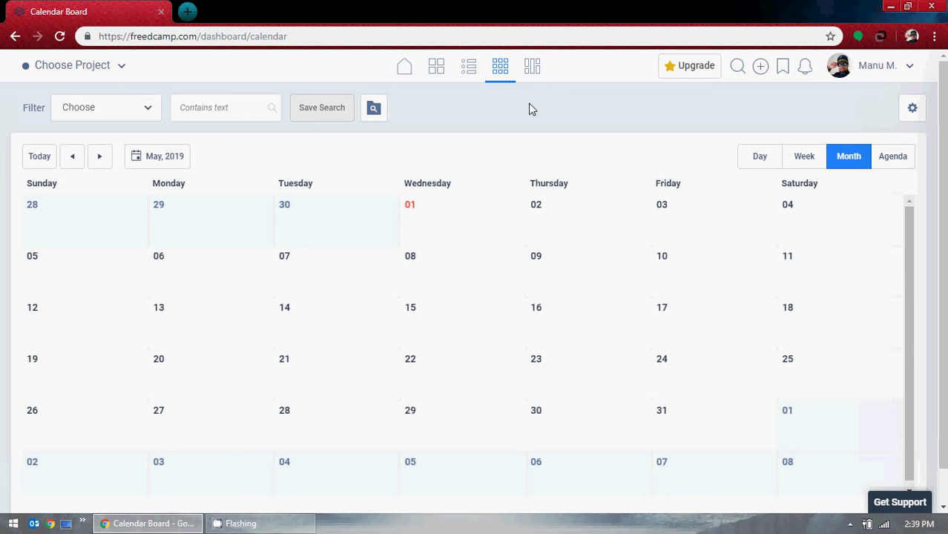
click(811, 159)
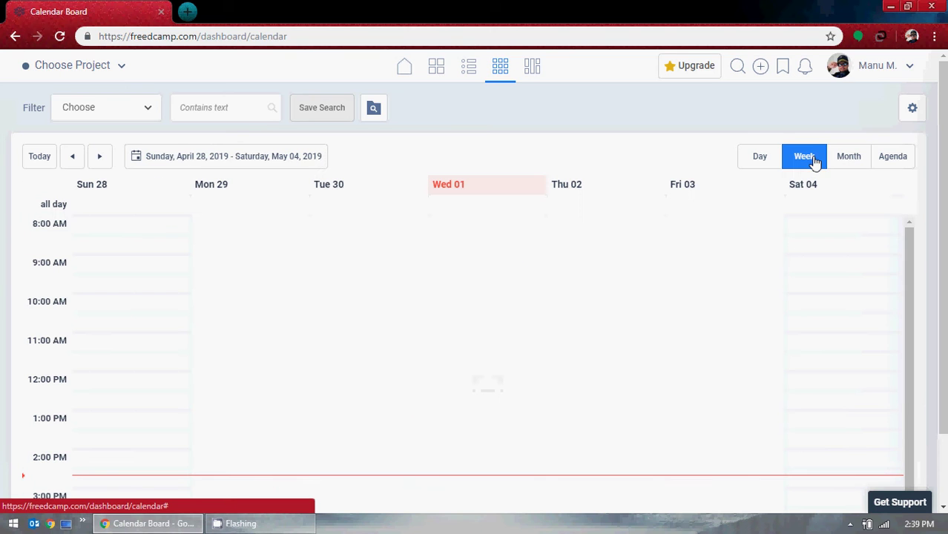
click(756, 160)
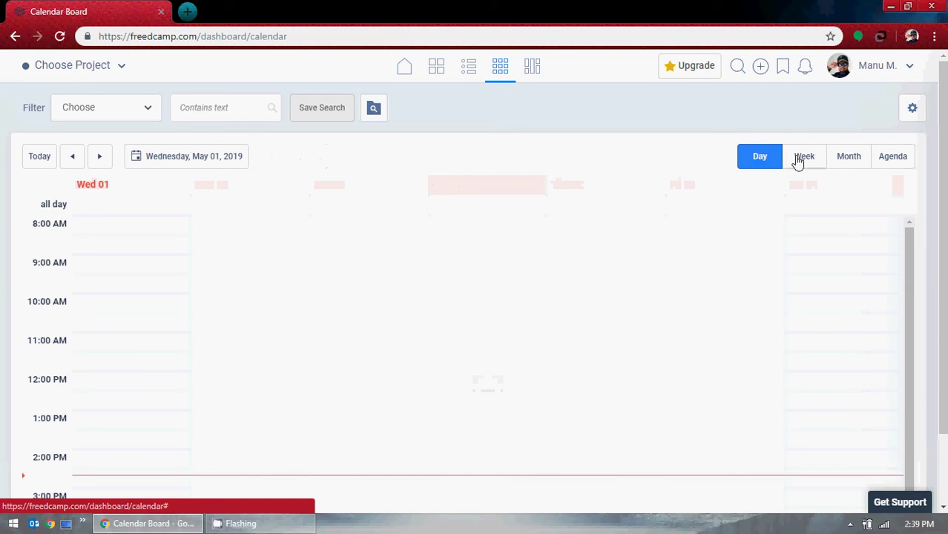
click(797, 160)
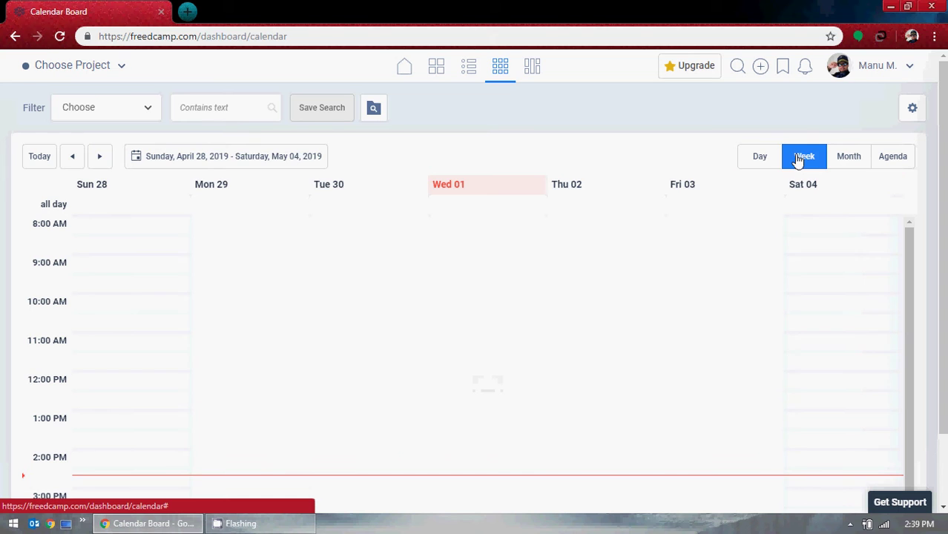
click(859, 161)
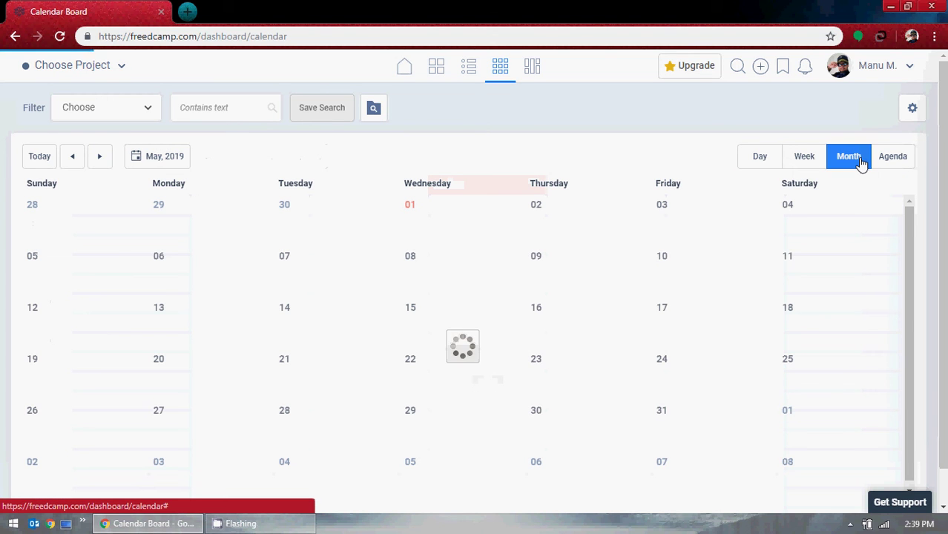
click(899, 162)
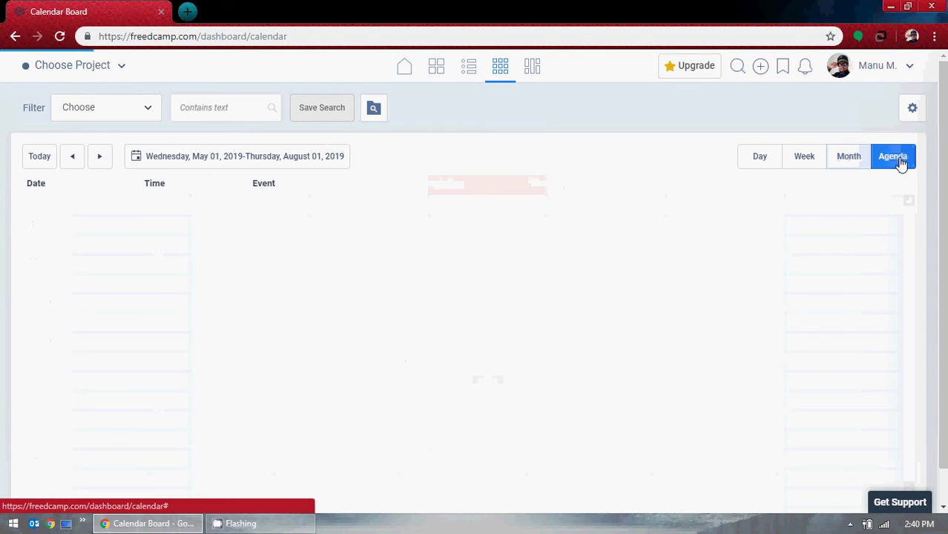
click(850, 162)
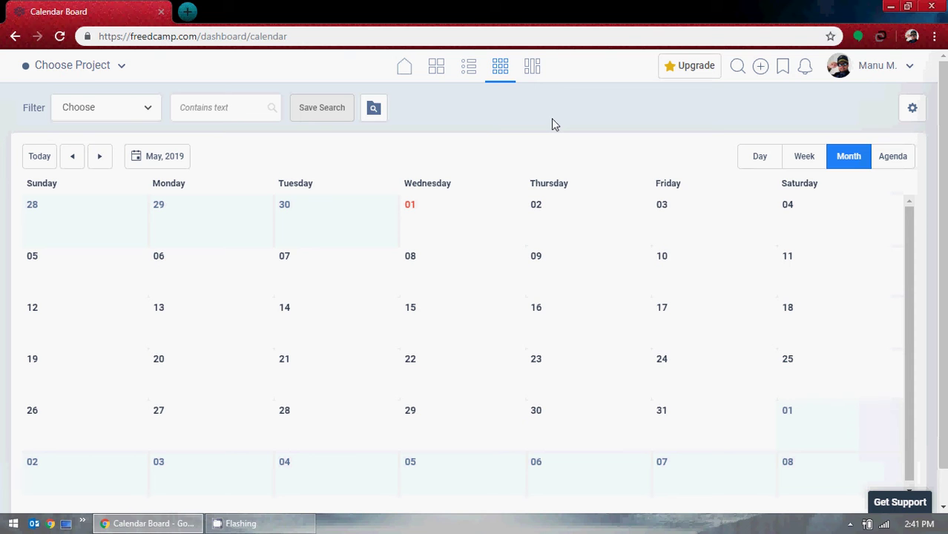
click(534, 72)
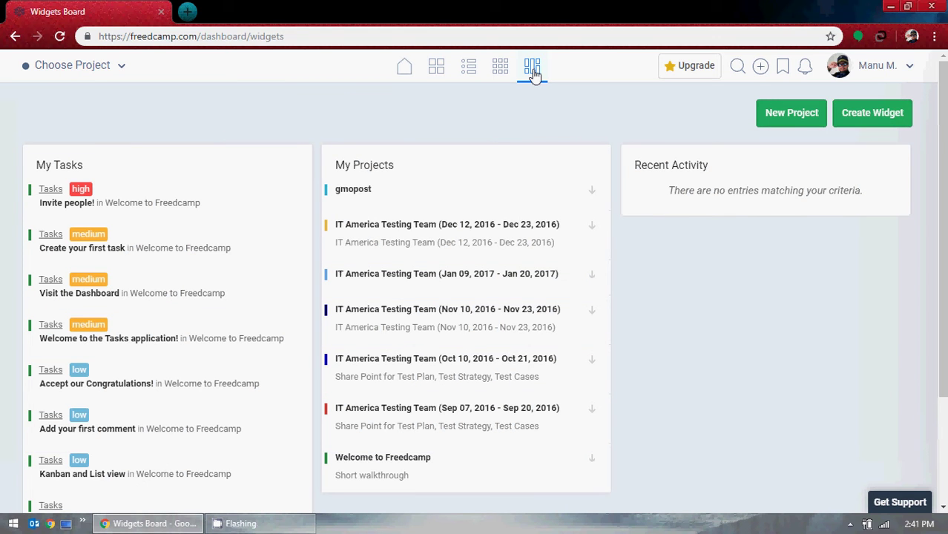
scroll(718, 262, down, 2)
scroll(708, 253, up, 2)
click(879, 114)
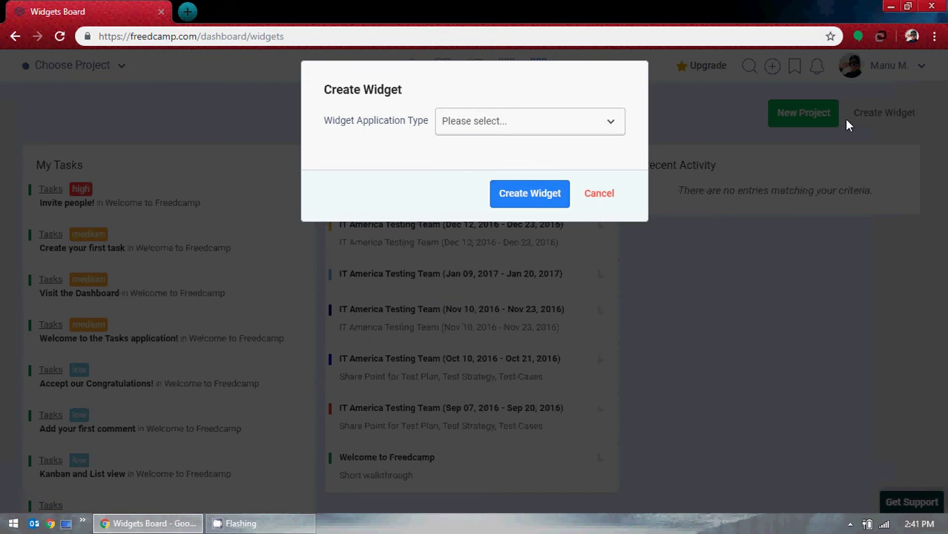
click(582, 129)
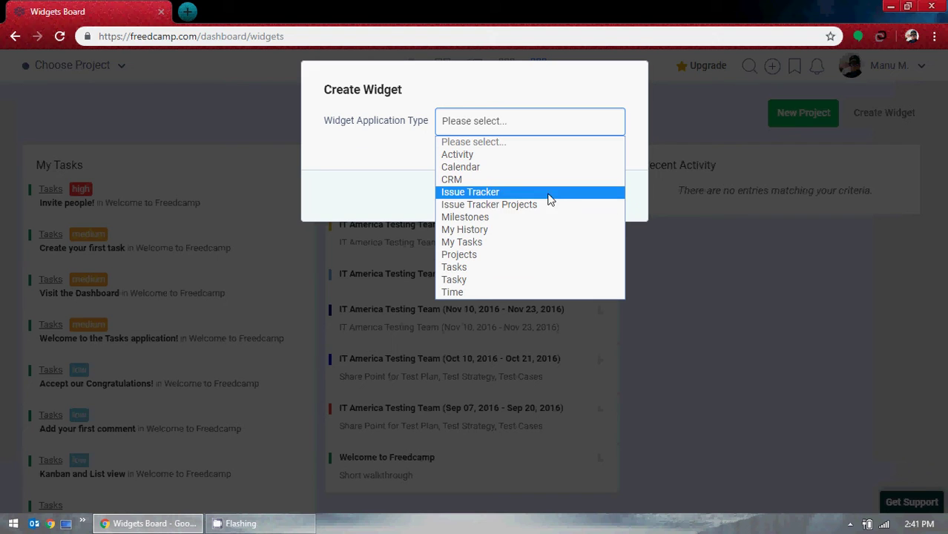
click(498, 195)
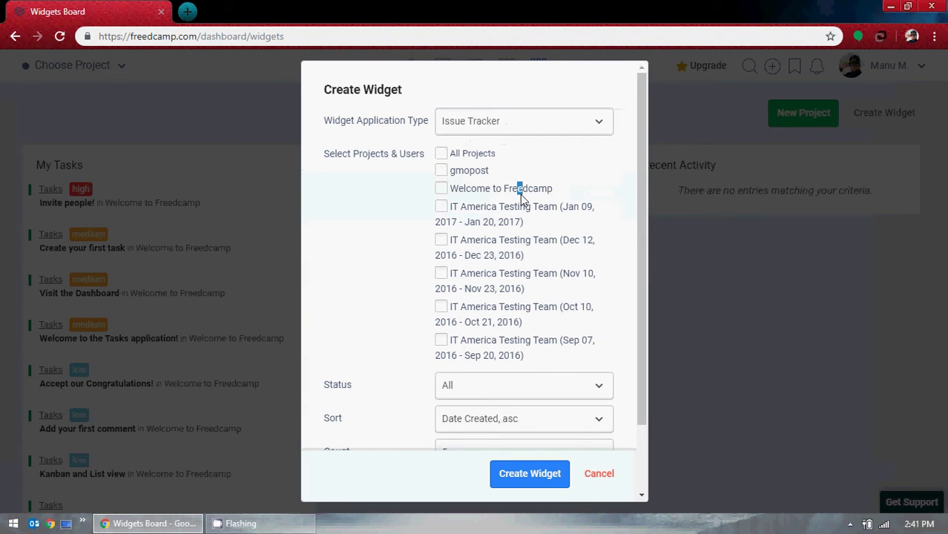
click(562, 176)
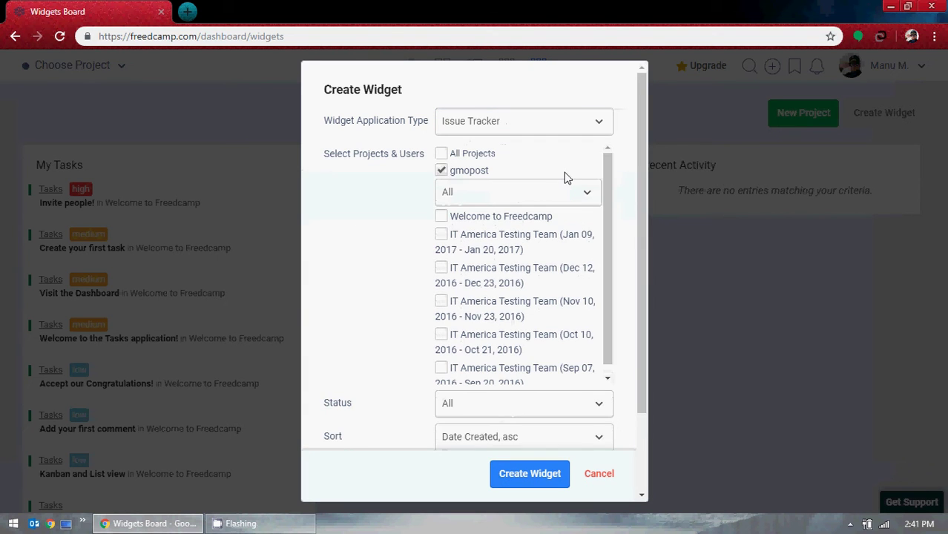
click(441, 172)
scroll(548, 191, down, 2)
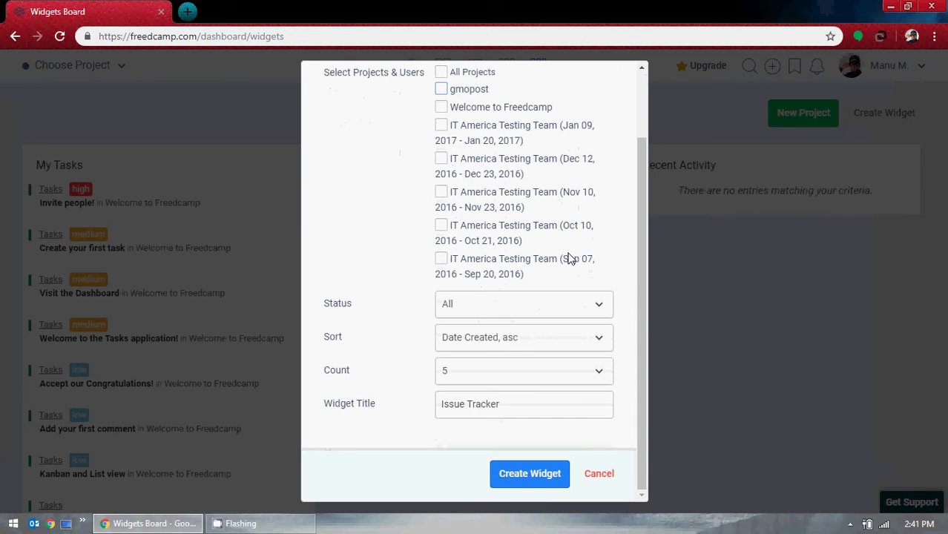
click(529, 476)
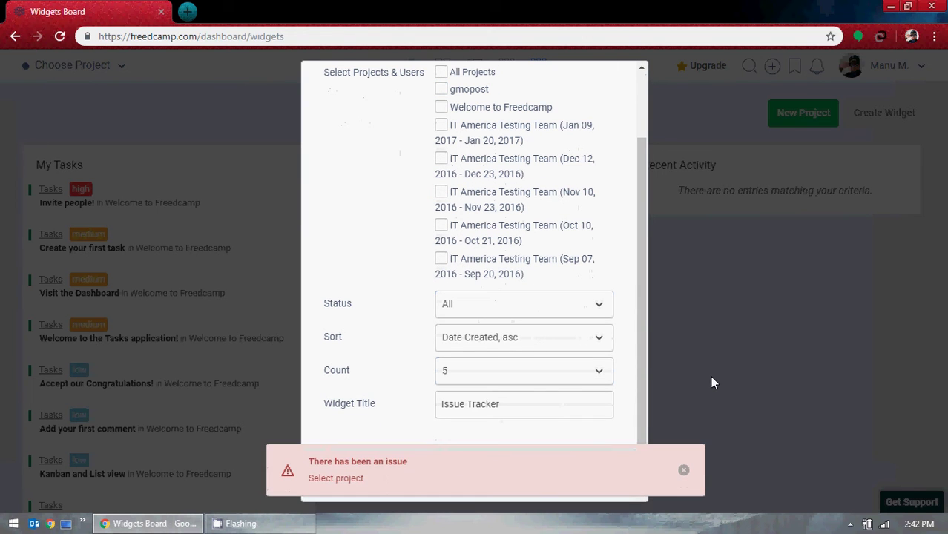
click(682, 470)
scroll(586, 370, up, 2)
click(600, 469)
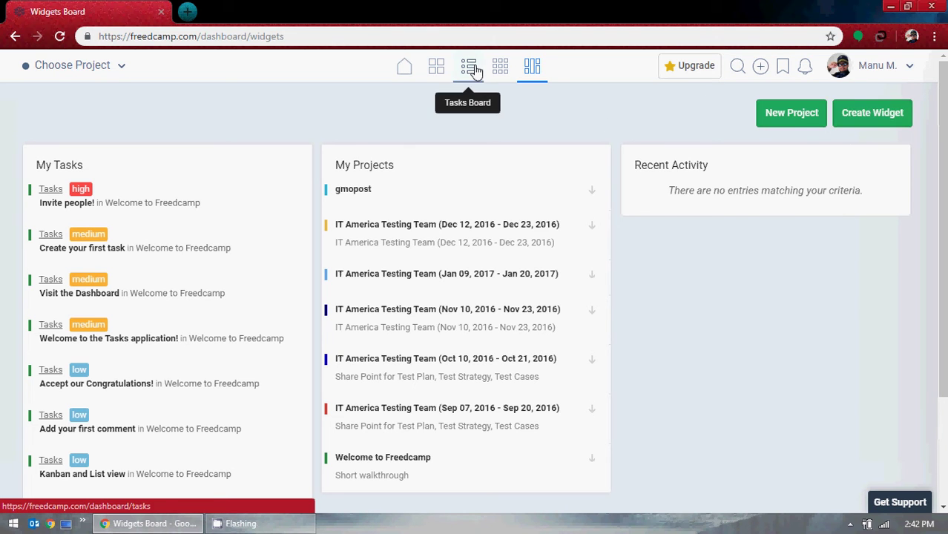
click(407, 72)
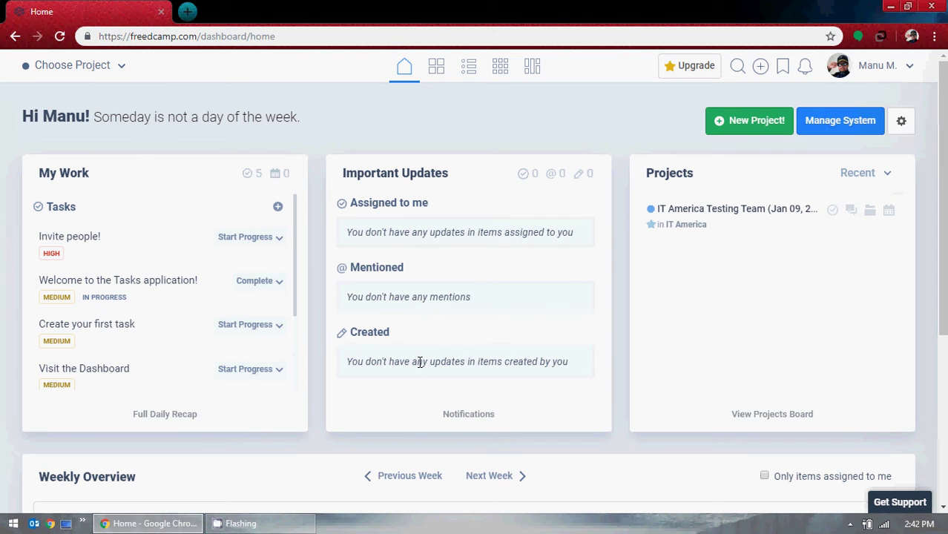
scroll(250, 314, down, 2)
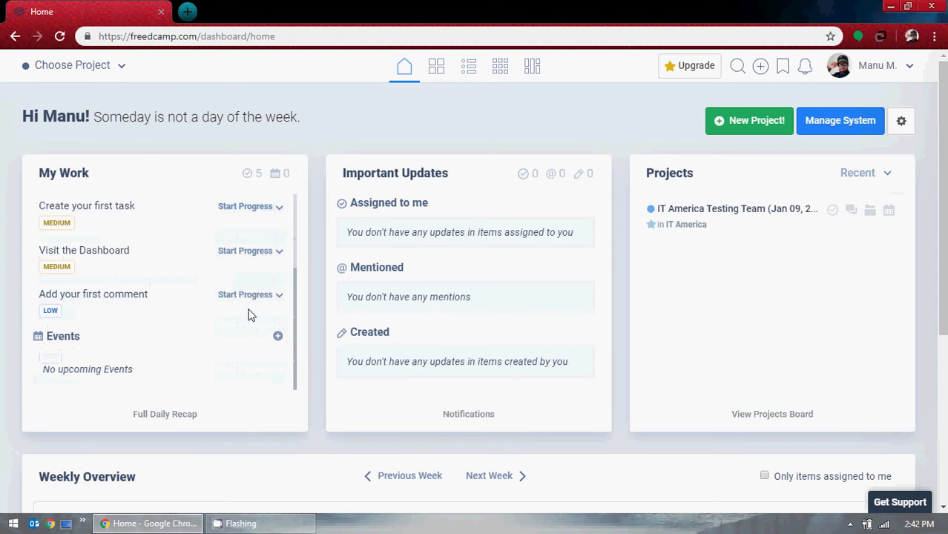
scroll(249, 314, up, 3)
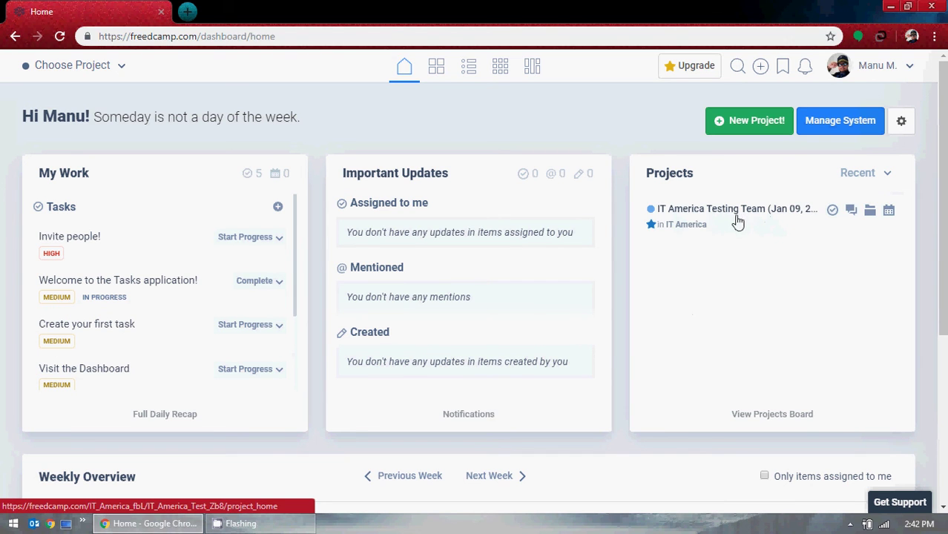
click(902, 121)
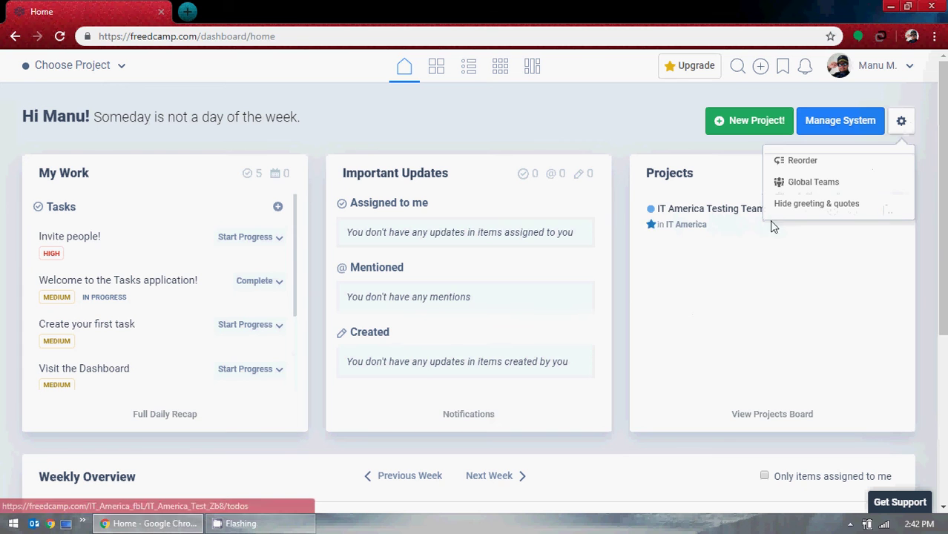
click(923, 254)
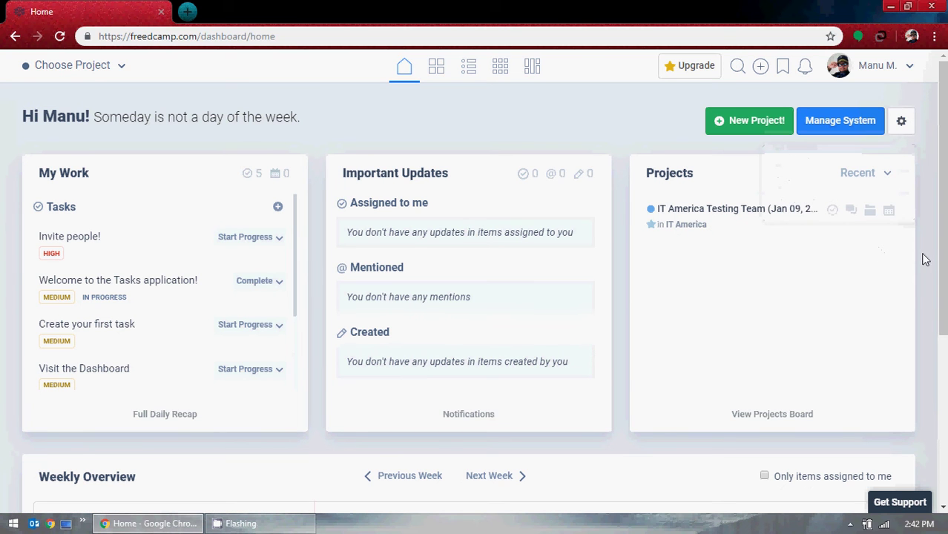
drag(76, 176, 468, 183)
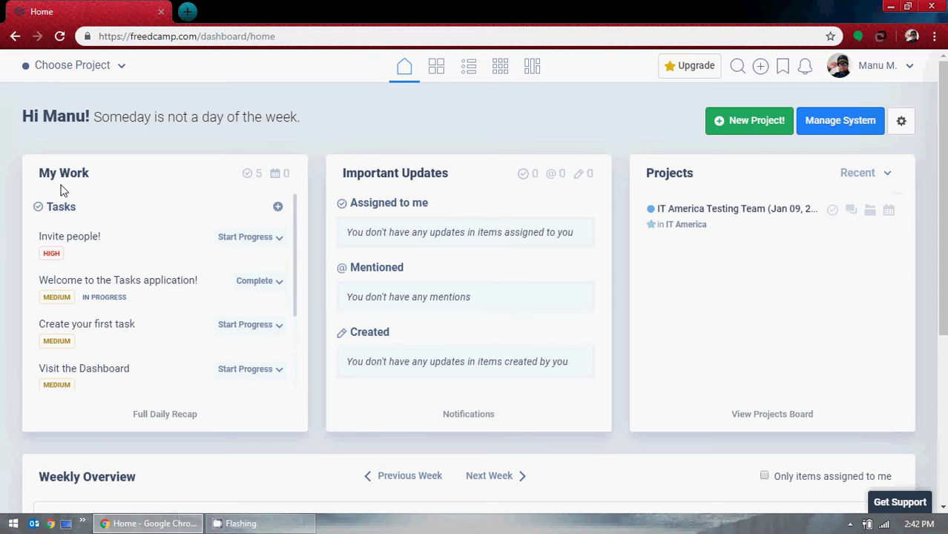
drag(69, 175, 52, 157)
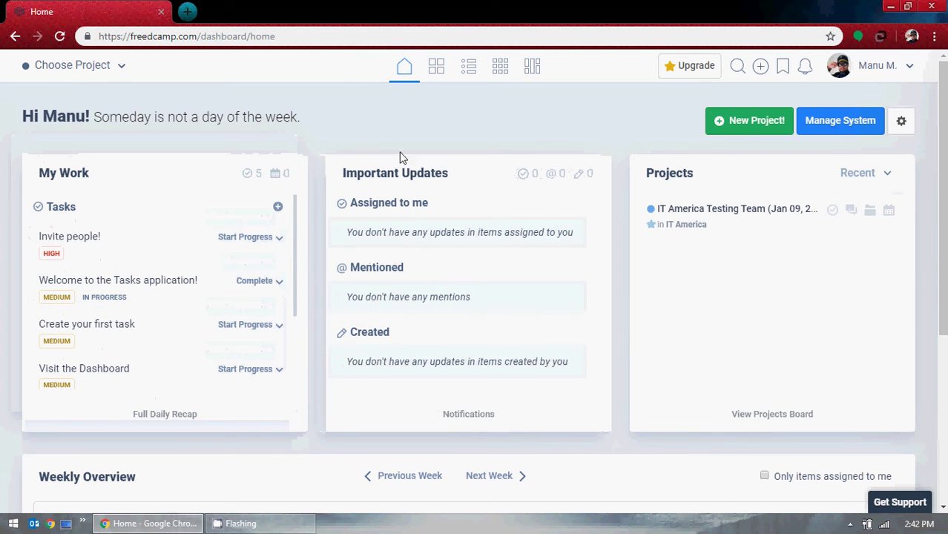
drag(436, 170, 174, 214)
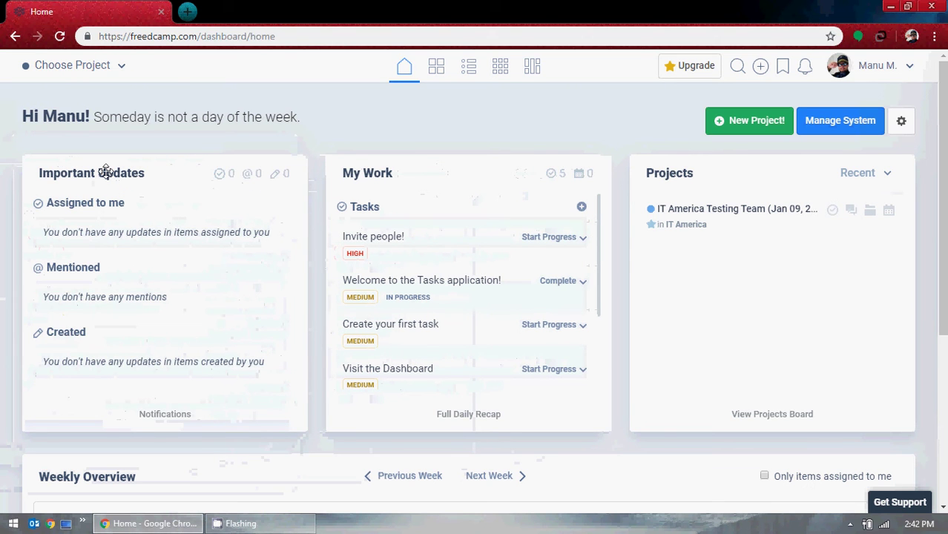
drag(106, 171, 13, 165)
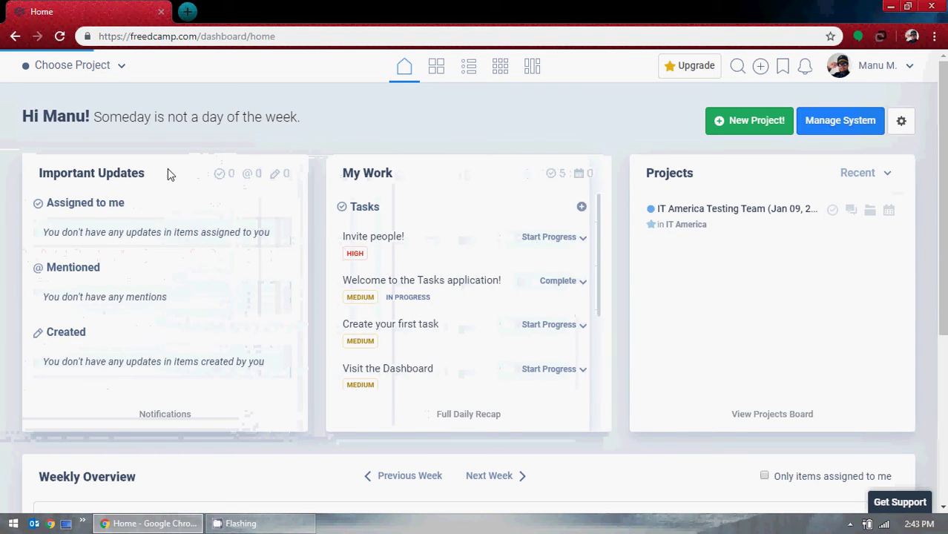
drag(106, 172, 480, 187)
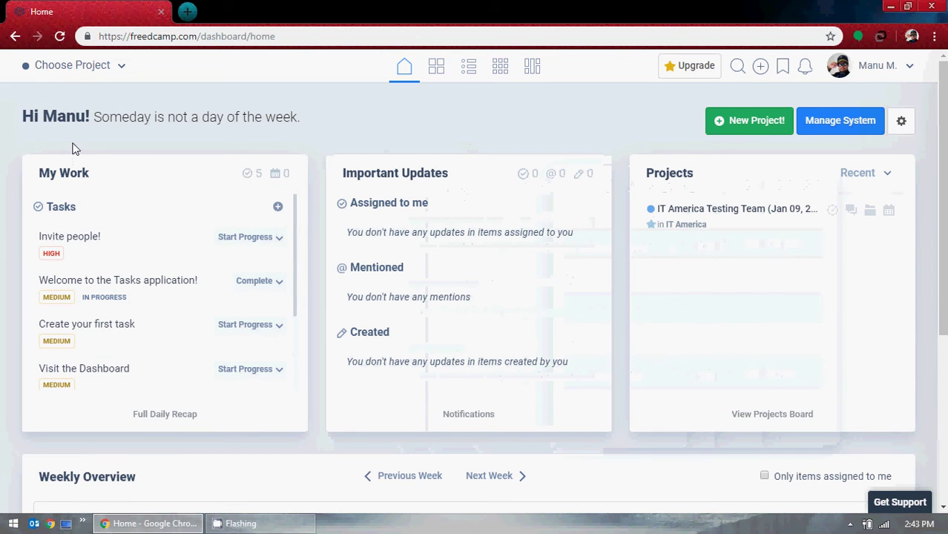
scroll(496, 254, down, 4)
scroll(613, 265, up, 4)
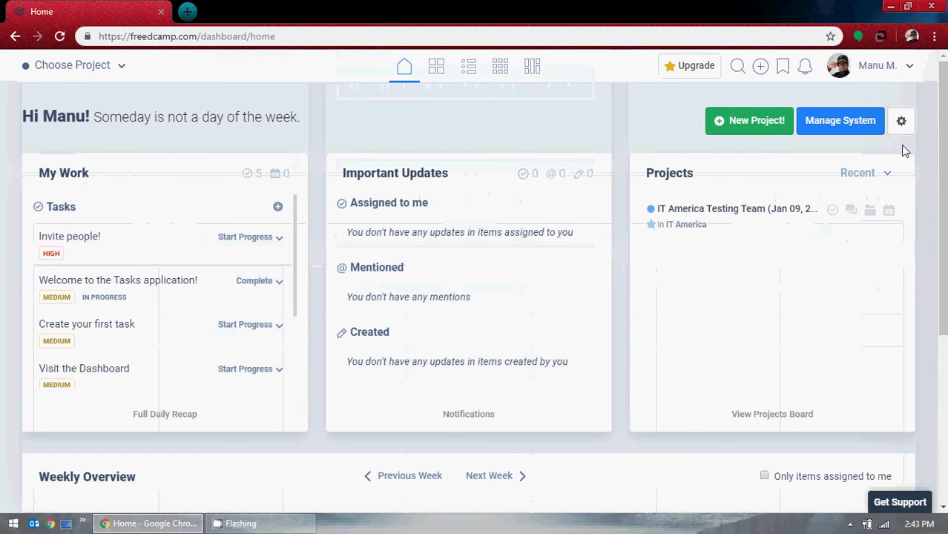
click(901, 121)
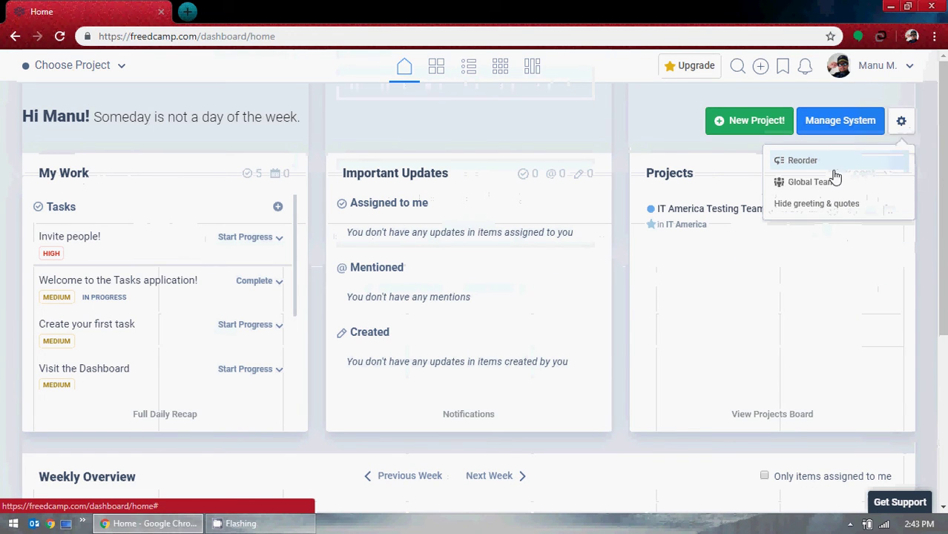
click(585, 127)
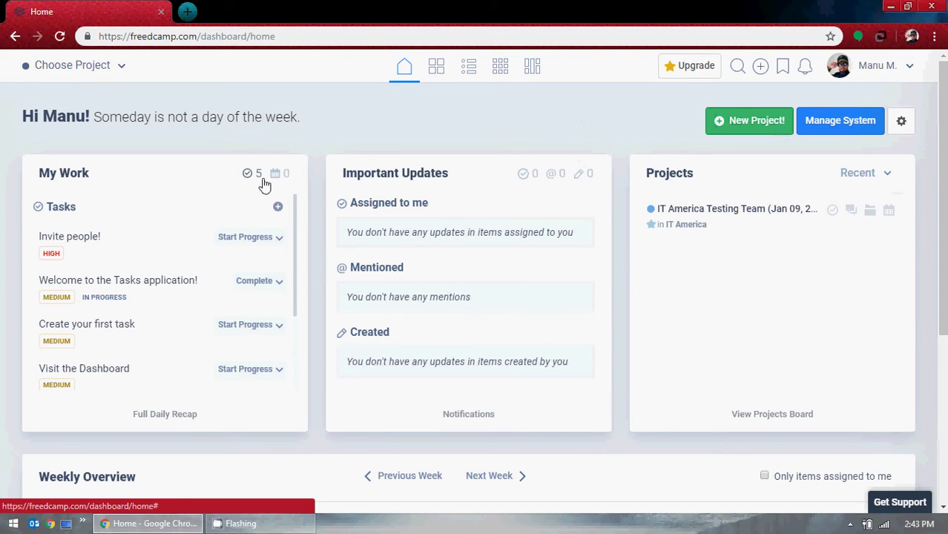
click(118, 67)
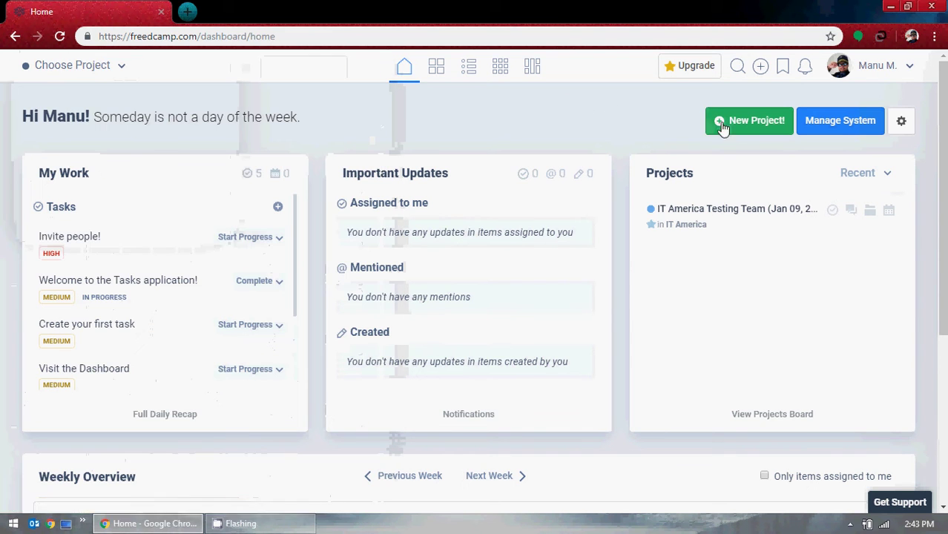
Open Manage System, check the account menu, and scroll the Groups & Projects list.
click(851, 123)
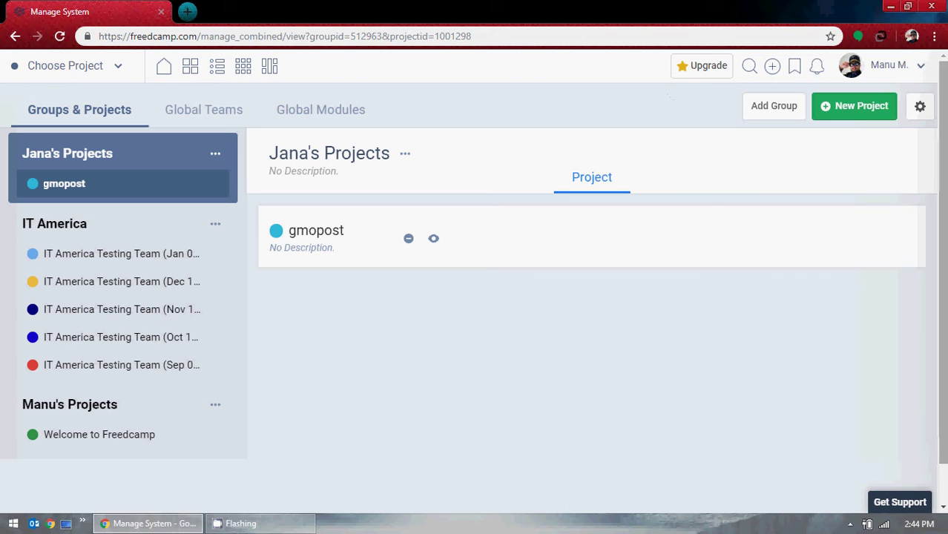
click(918, 69)
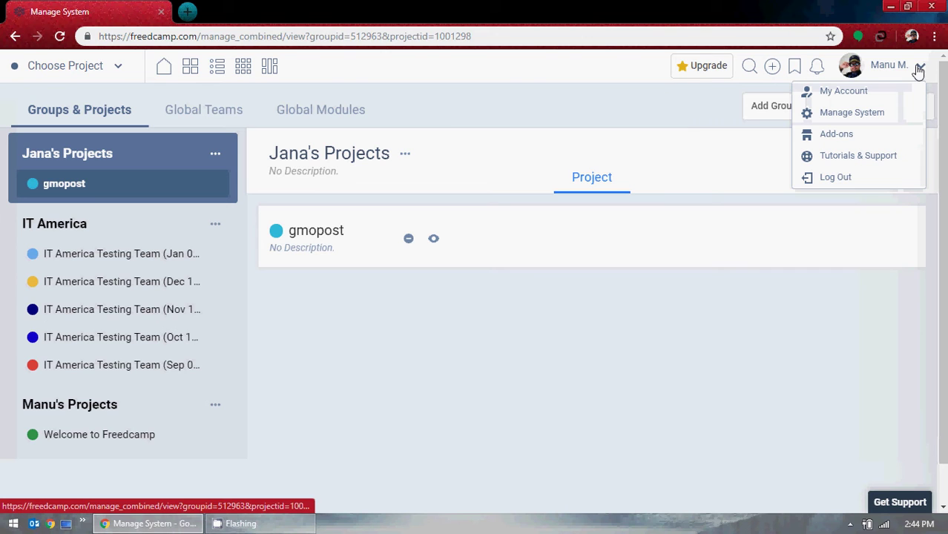
click(549, 97)
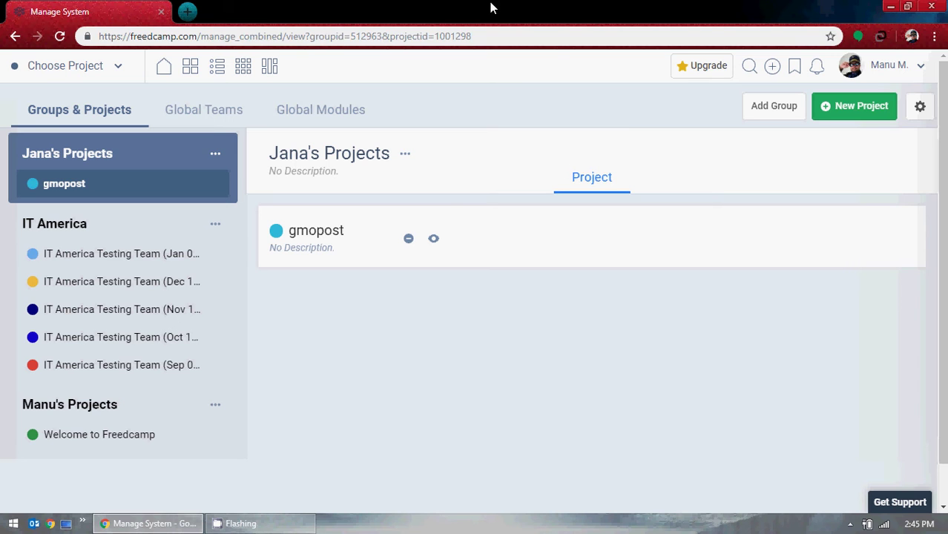
scroll(107, 256, down, 1)
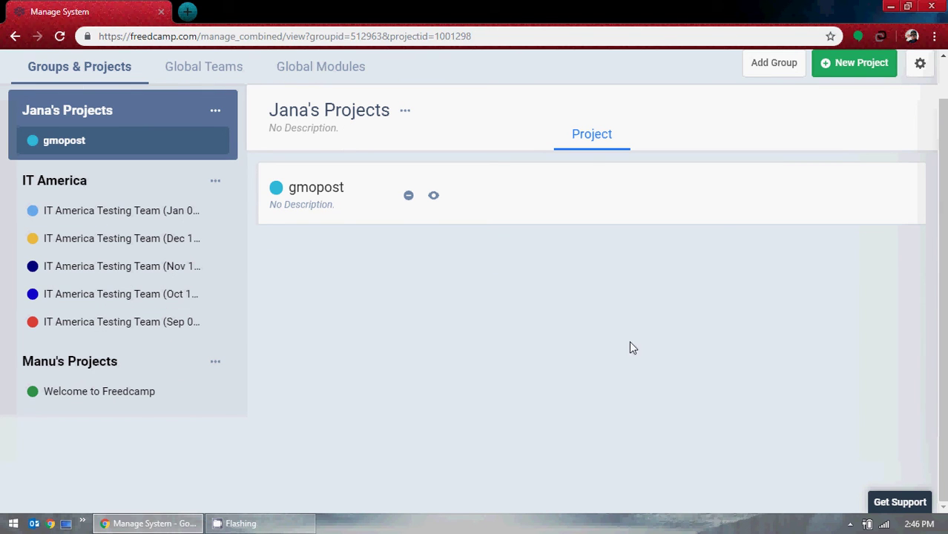
scroll(645, 345, up, 1)
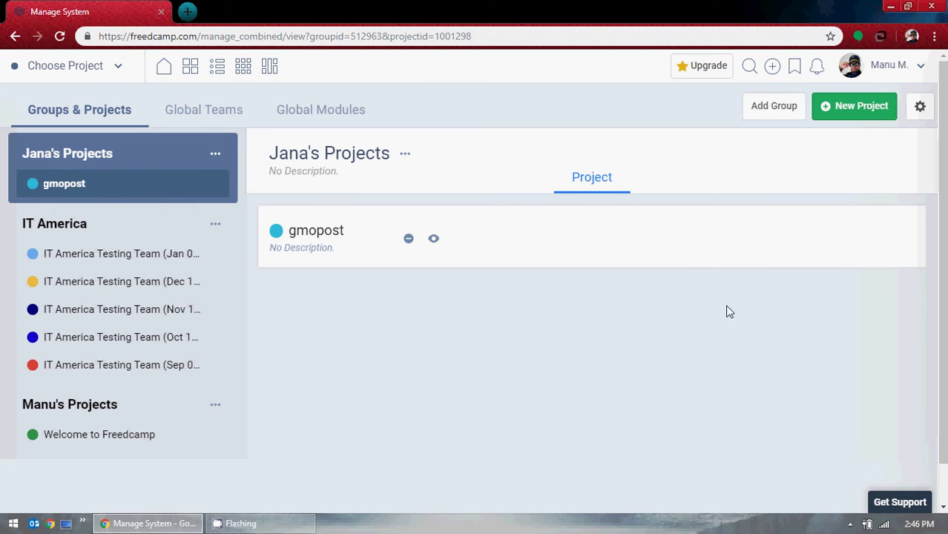
Start a new project in the IT America group, cancel it, and check the project switcher.
click(869, 119)
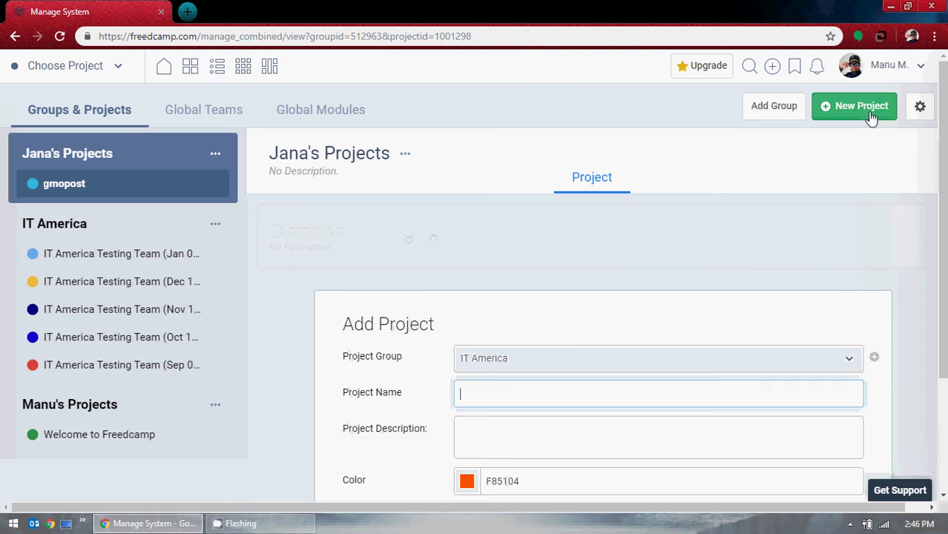
click(509, 277)
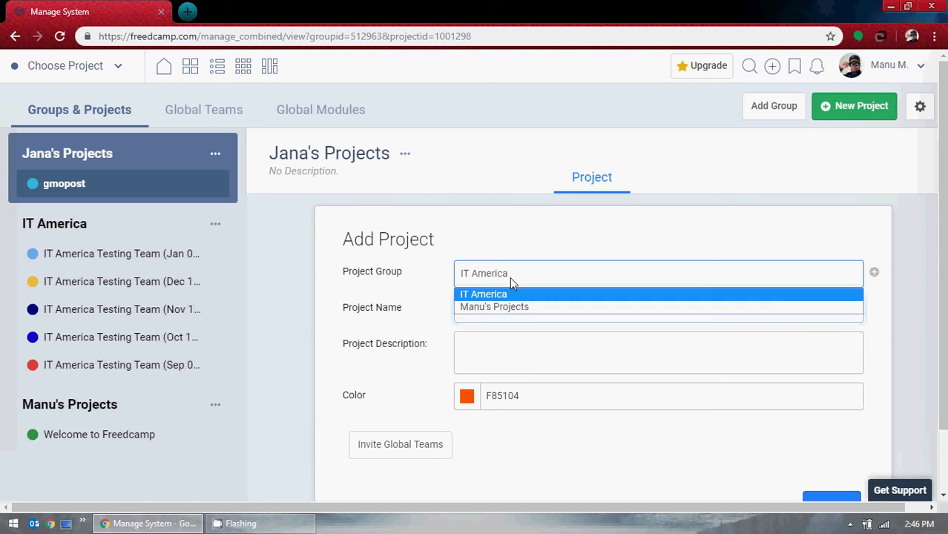
click(441, 275)
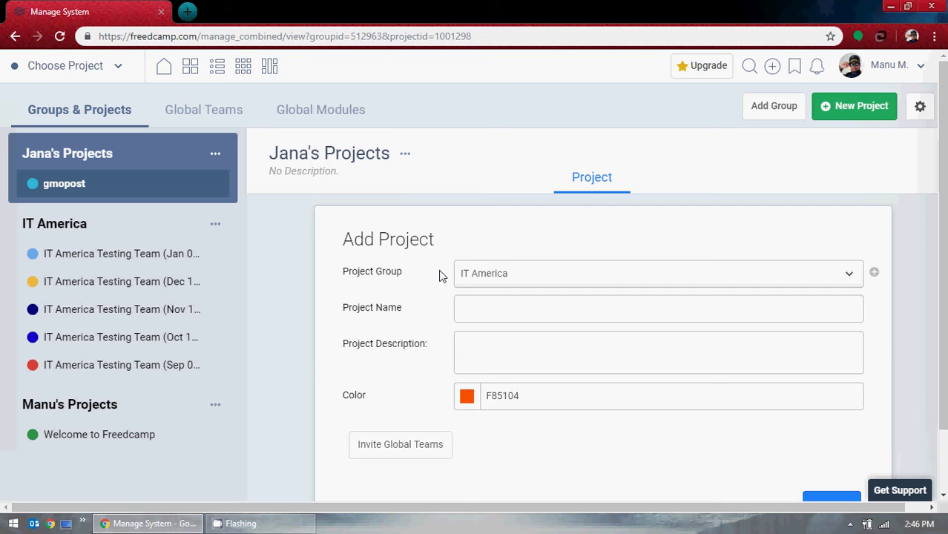
scroll(437, 275, down, 1)
click(769, 439)
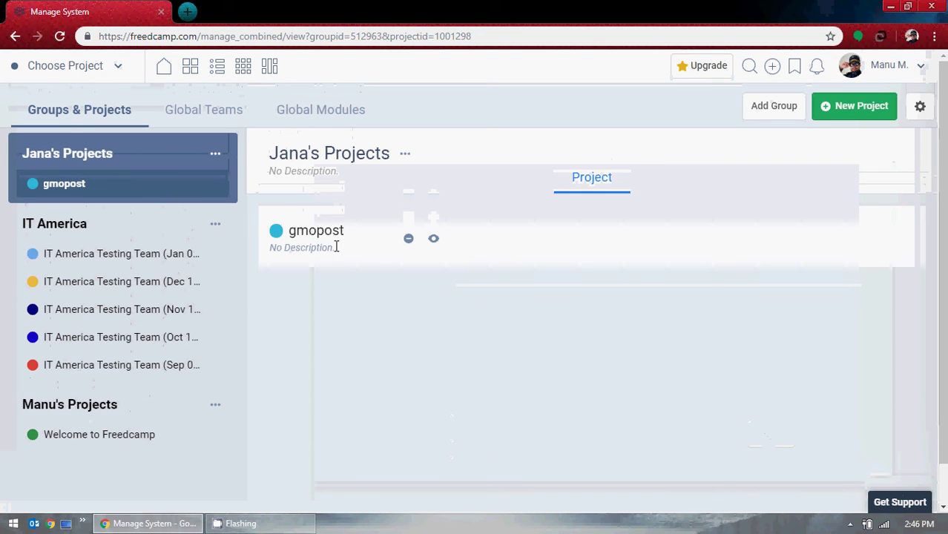
click(117, 71)
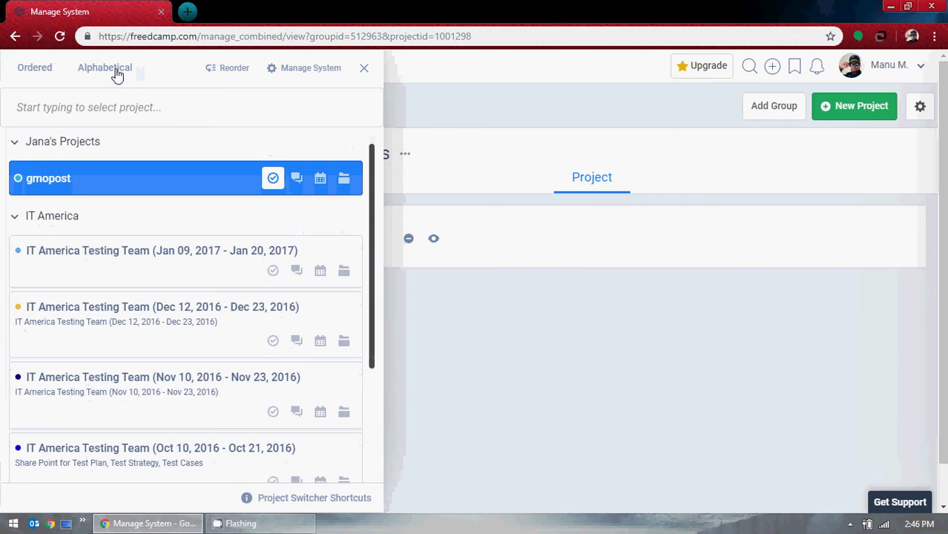
click(363, 69)
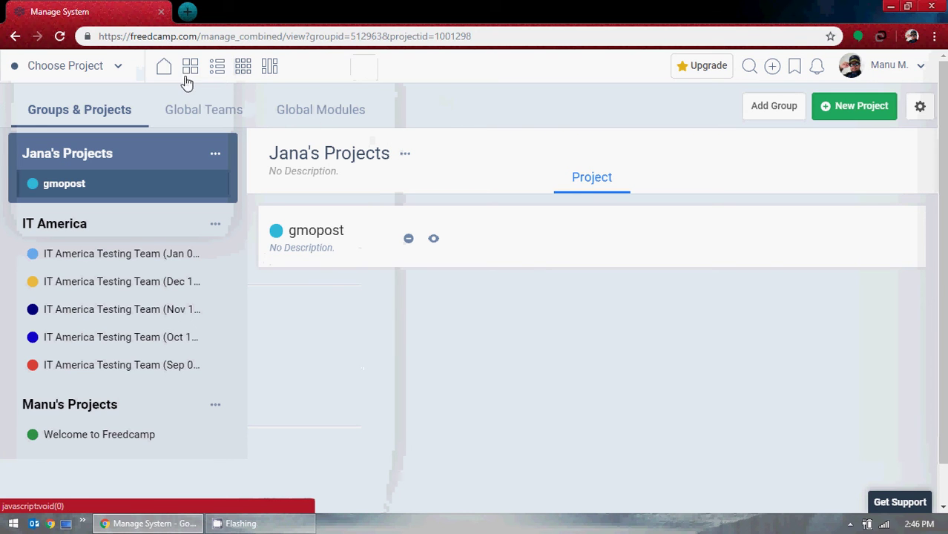
On the home dashboard, drag My Work, Important Updates and Weekly Overview widgets between columns.
click(165, 66)
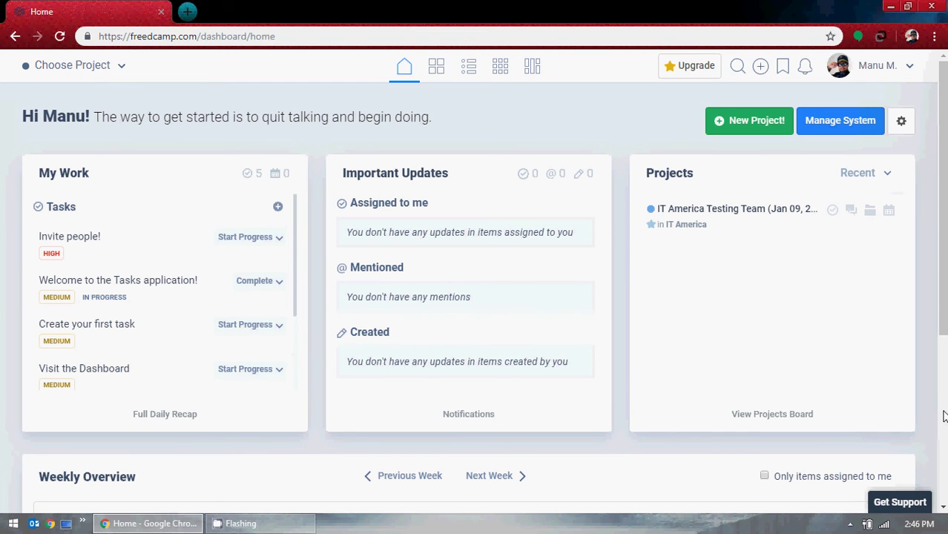
scroll(406, 390, down, 3)
scroll(484, 349, up, 3)
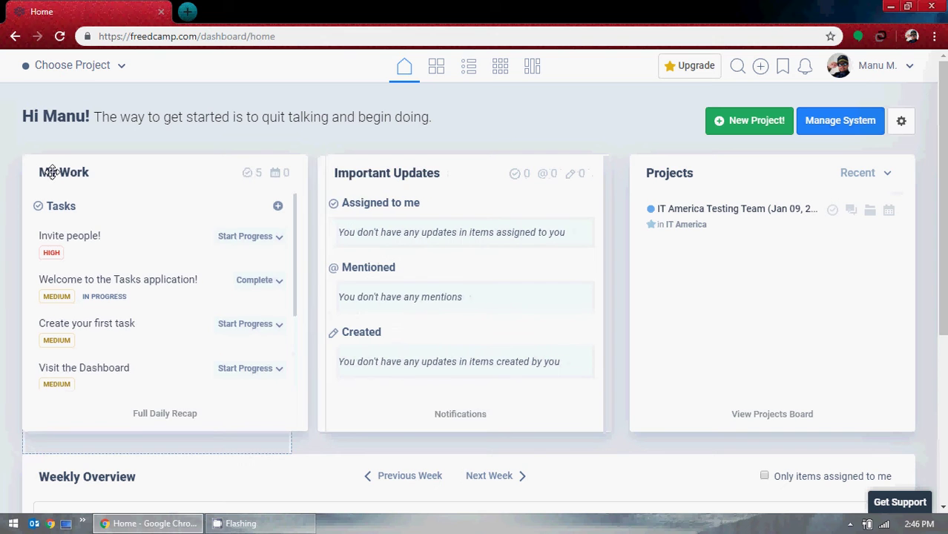
drag(47, 172, 356, 170)
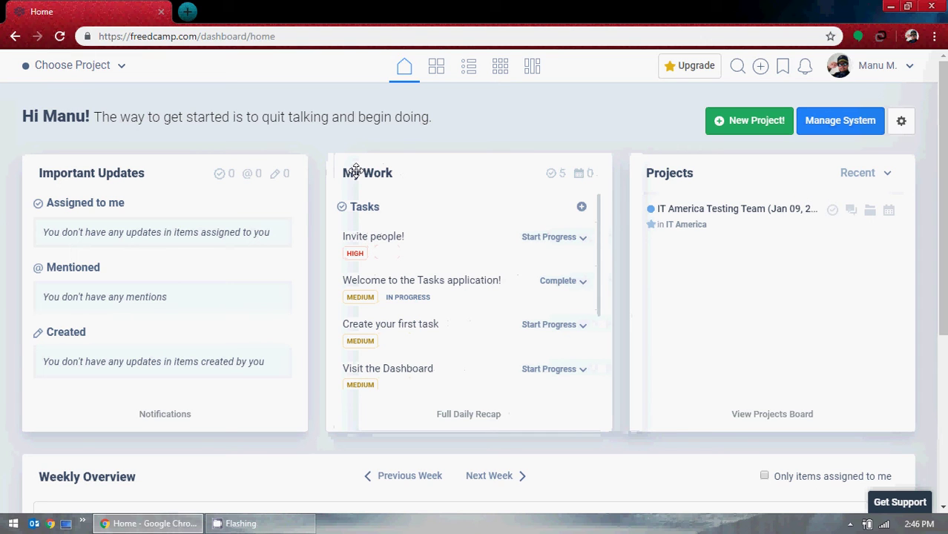
drag(355, 170, 359, 169)
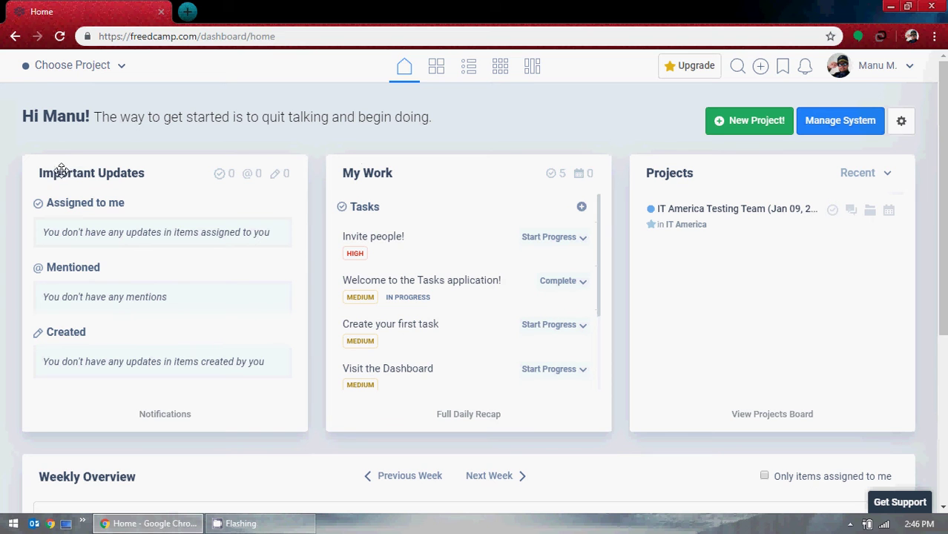
drag(53, 172, 581, 175)
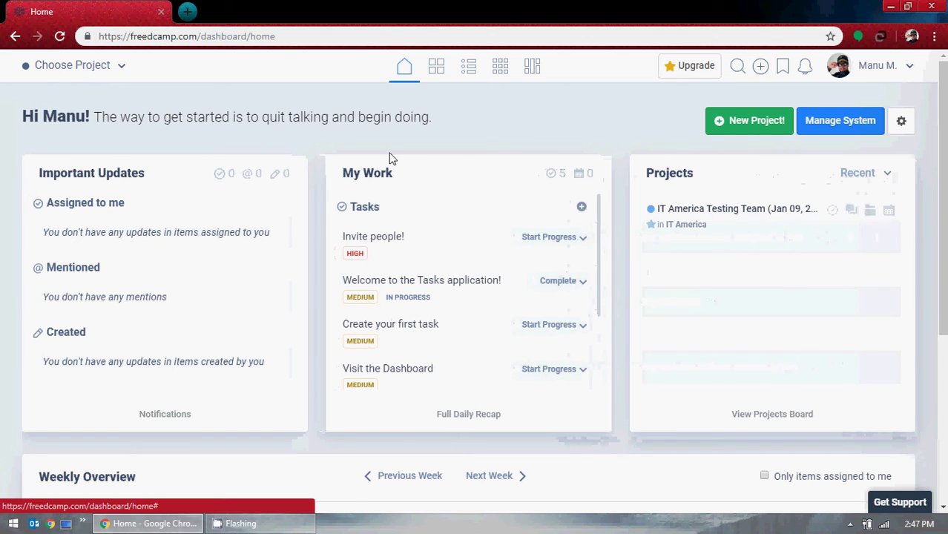
drag(386, 173, 66, 154)
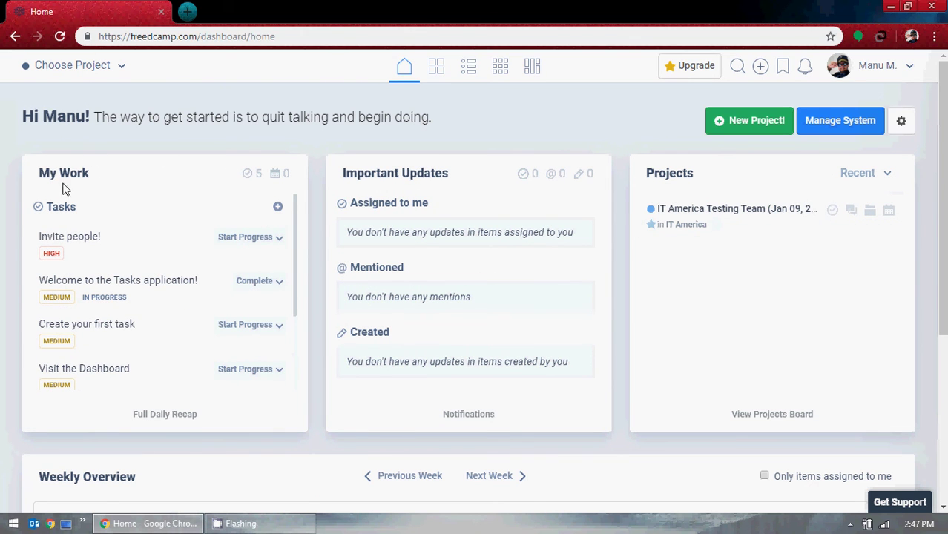
scroll(201, 304, down, 2)
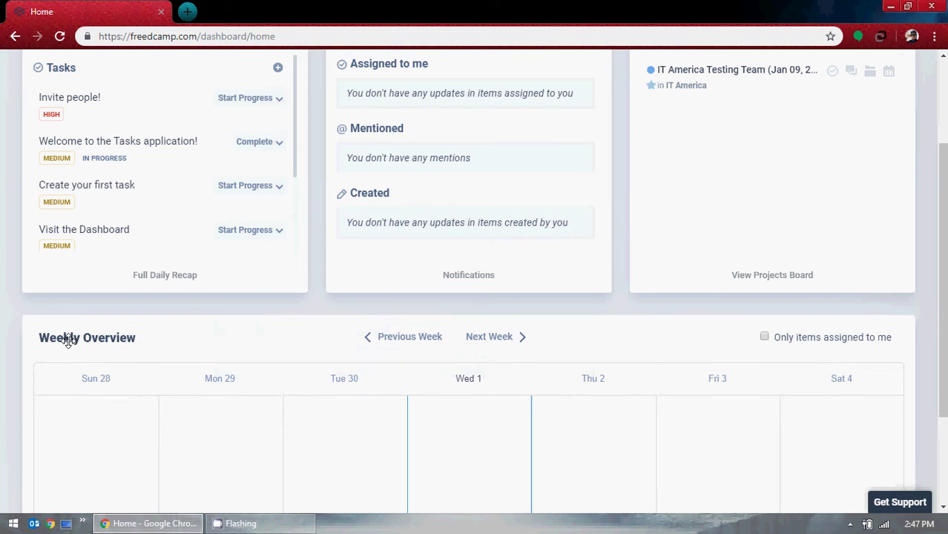
drag(68, 339, 535, 309)
scroll(554, 304, up, 2)
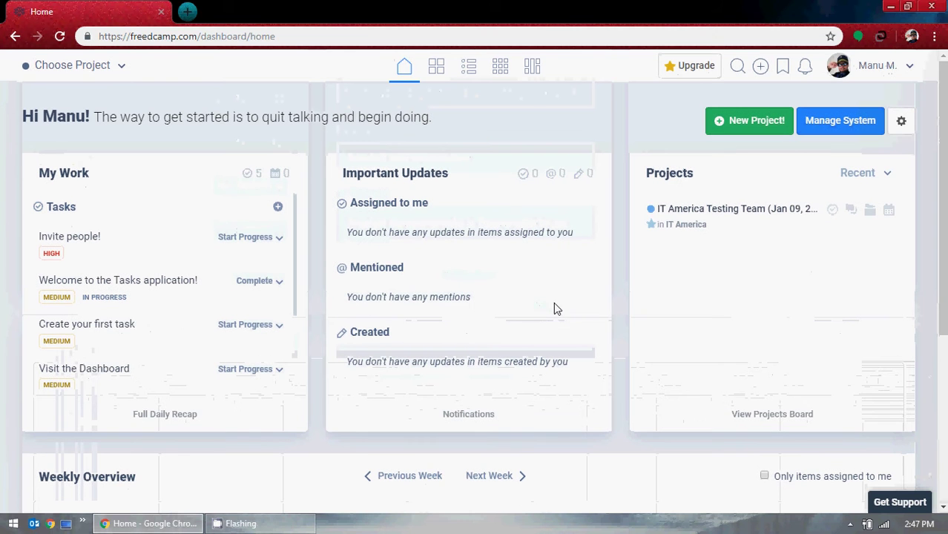
Dismiss the home dashboard layout options and go to the Projects Board.
click(900, 122)
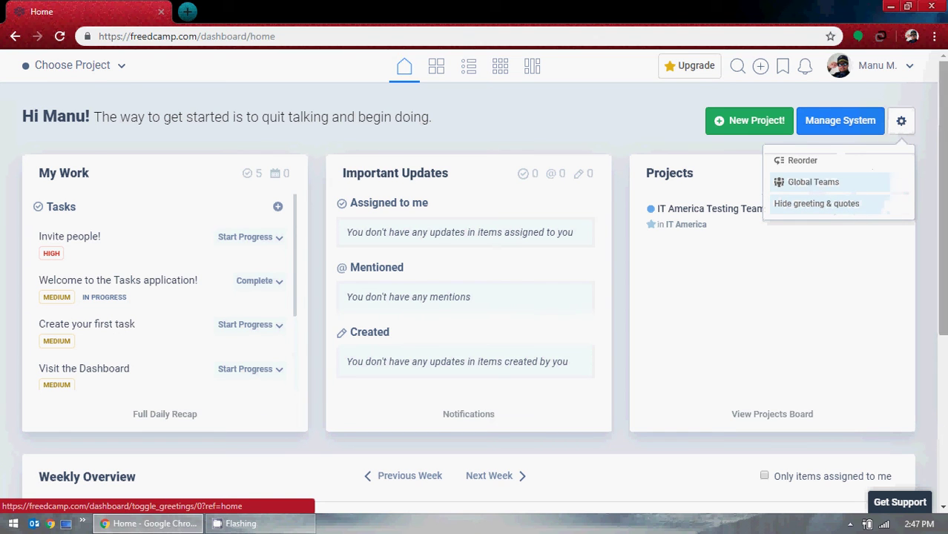
click(929, 156)
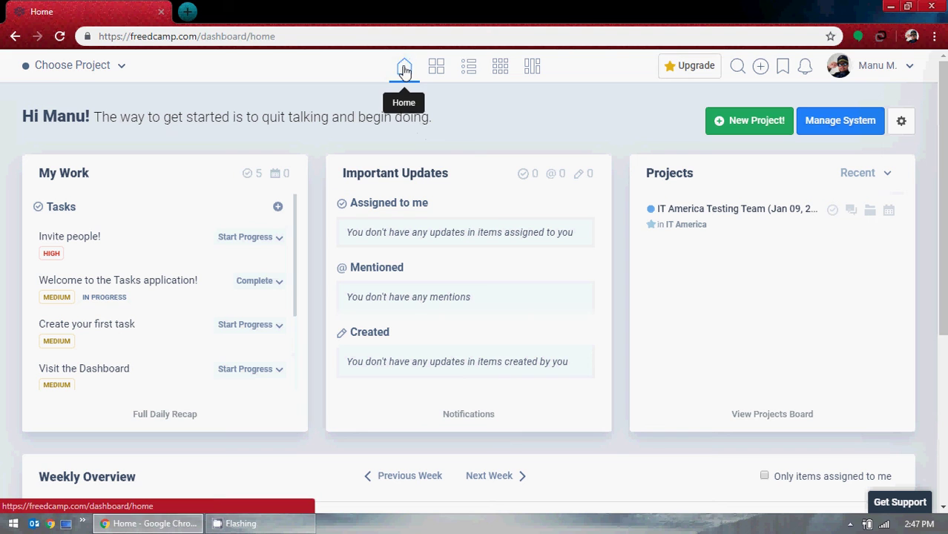
click(334, 36)
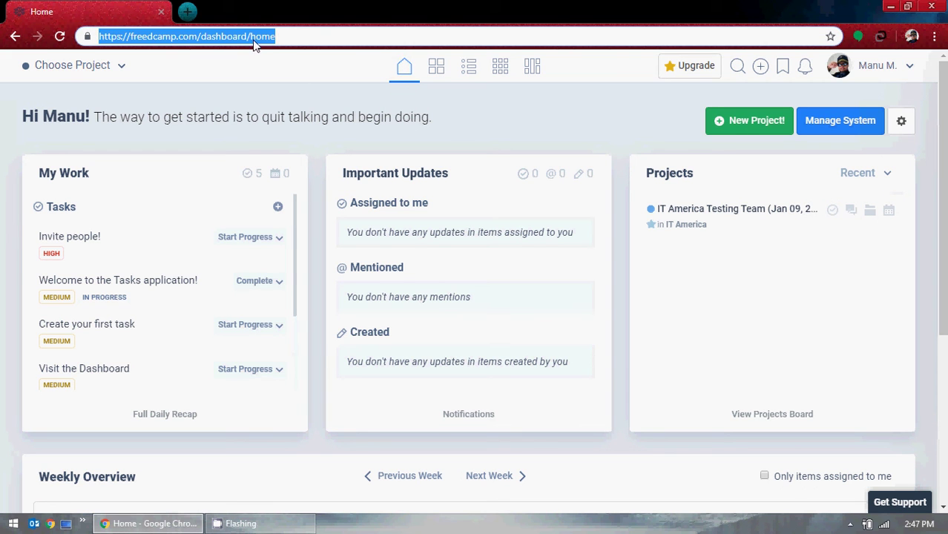
click(439, 74)
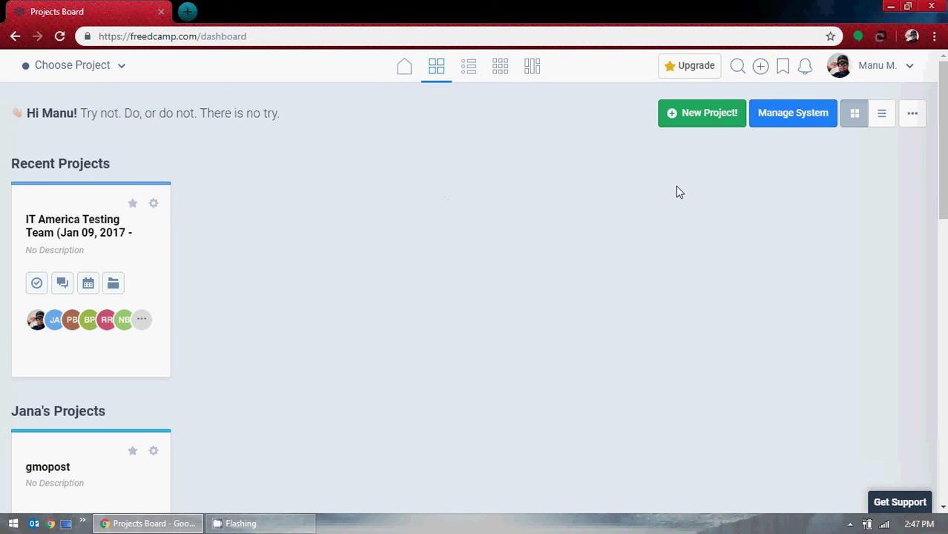
Switch the Projects Board to list view and scroll through the IT America Testing Team projects.
scroll(700, 184, down, 4)
scroll(700, 184, up, 4)
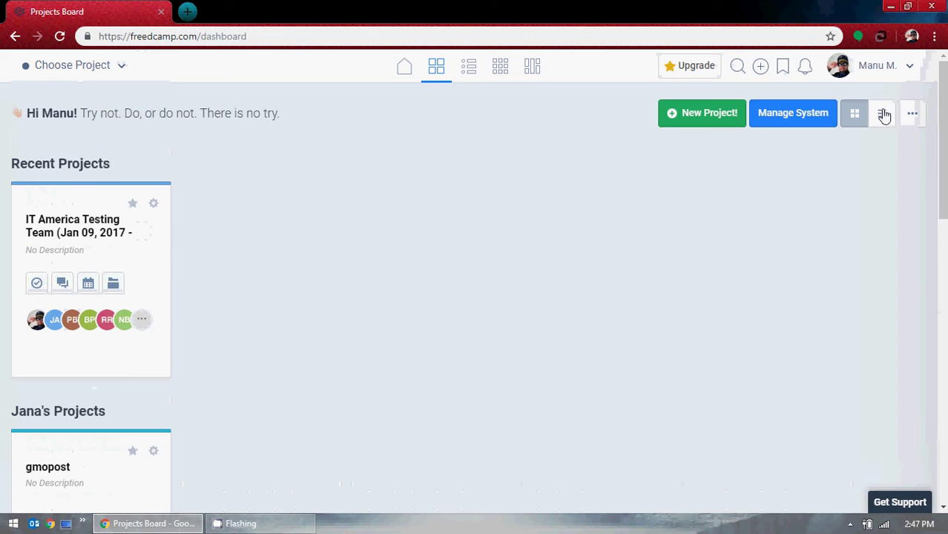
click(881, 114)
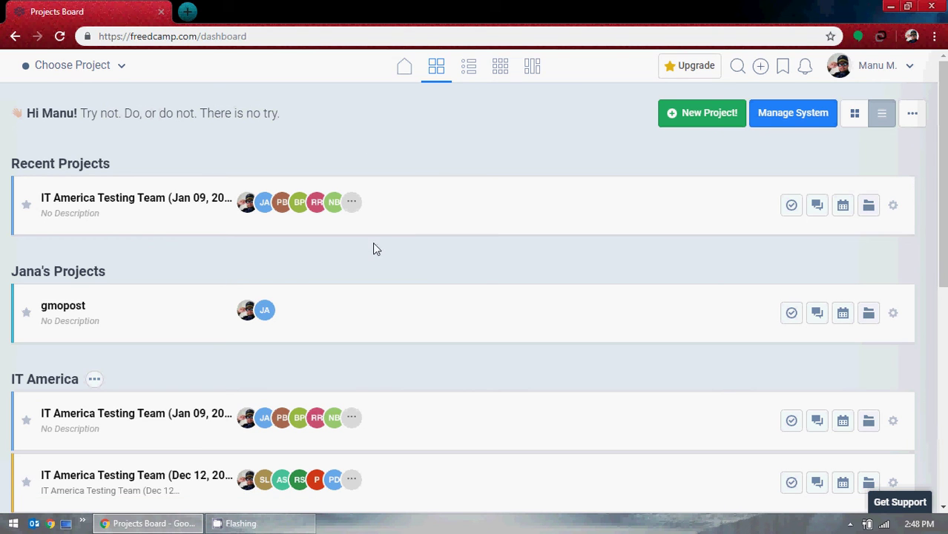
scroll(222, 267, down, 5)
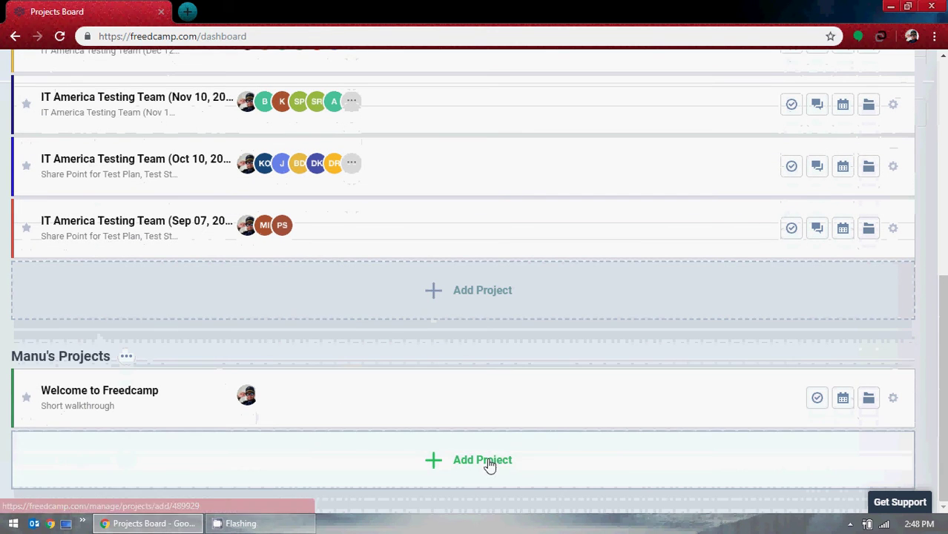
scroll(612, 352, up, 6)
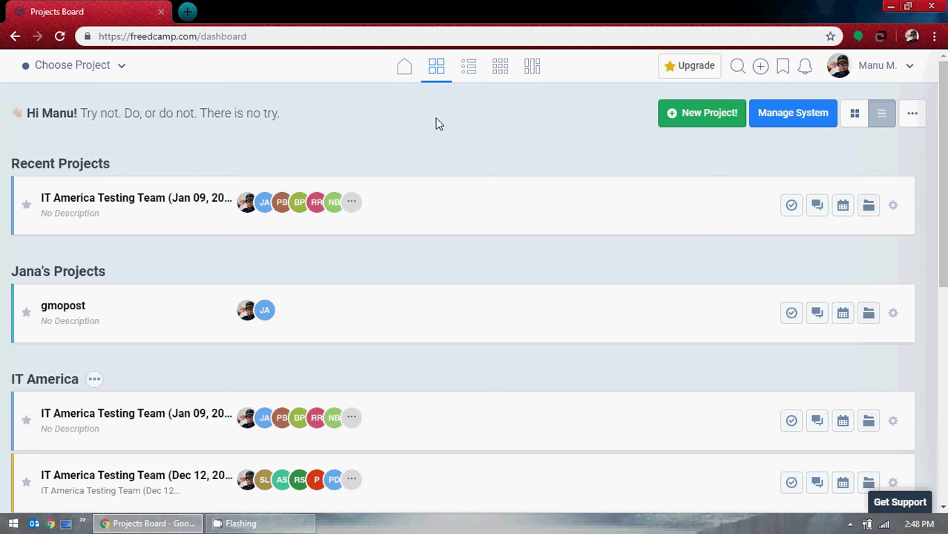
Go Home and back to Projects, opening and closing the project switcher twice.
click(406, 74)
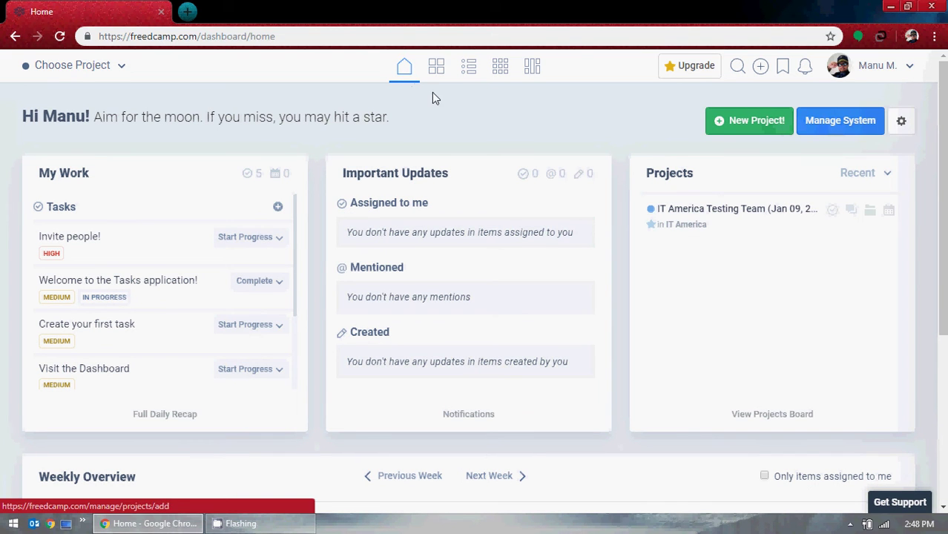
click(436, 69)
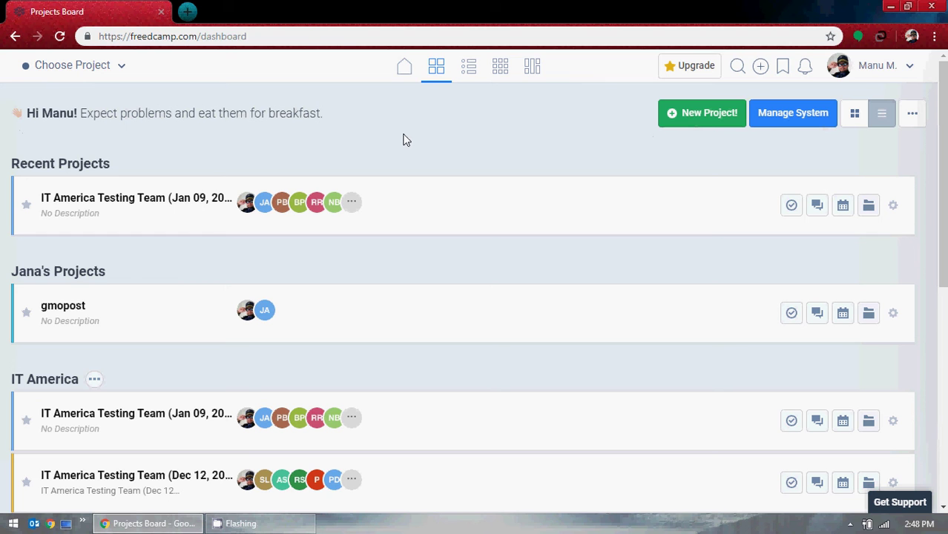
click(125, 75)
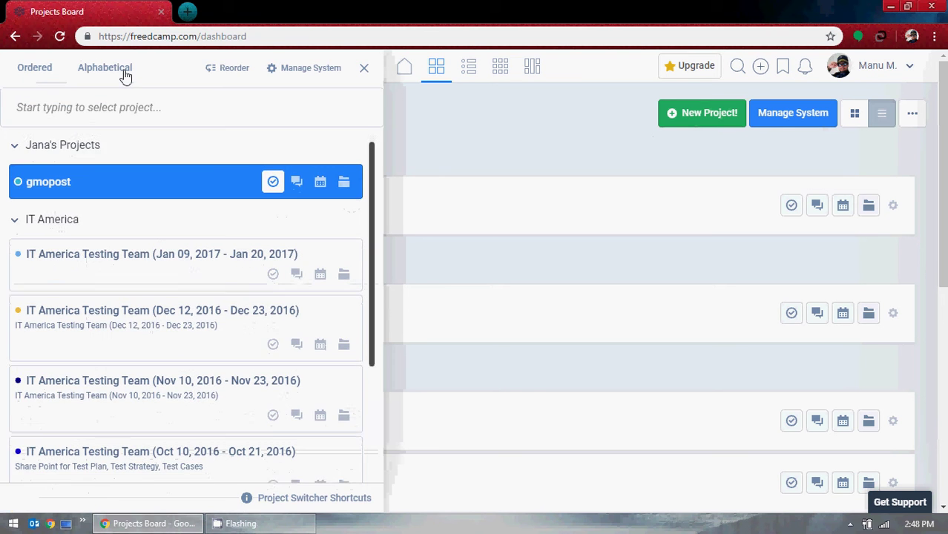
click(363, 70)
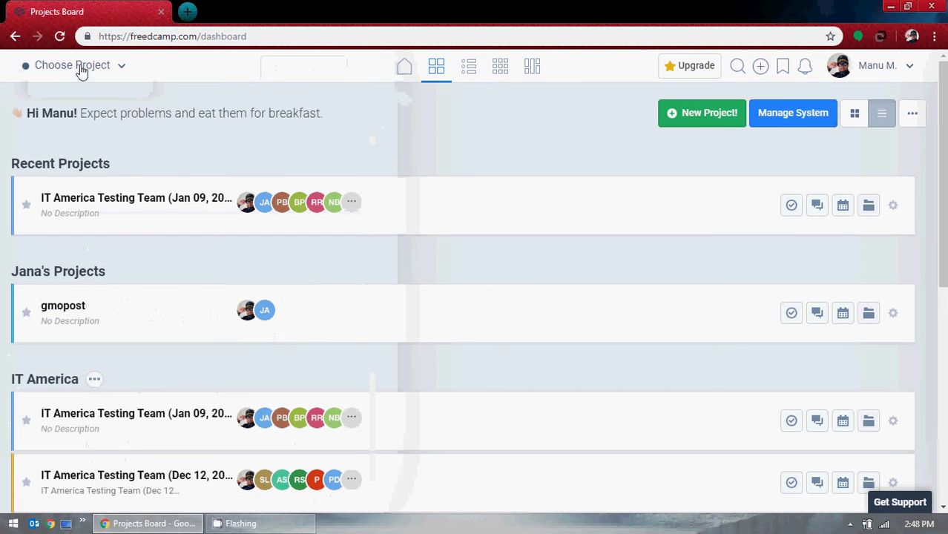
click(106, 65)
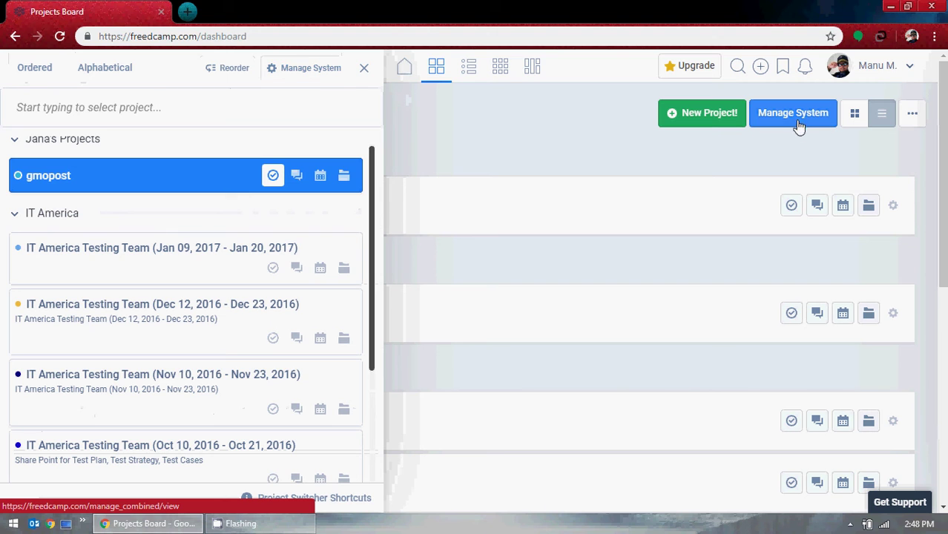
click(363, 67)
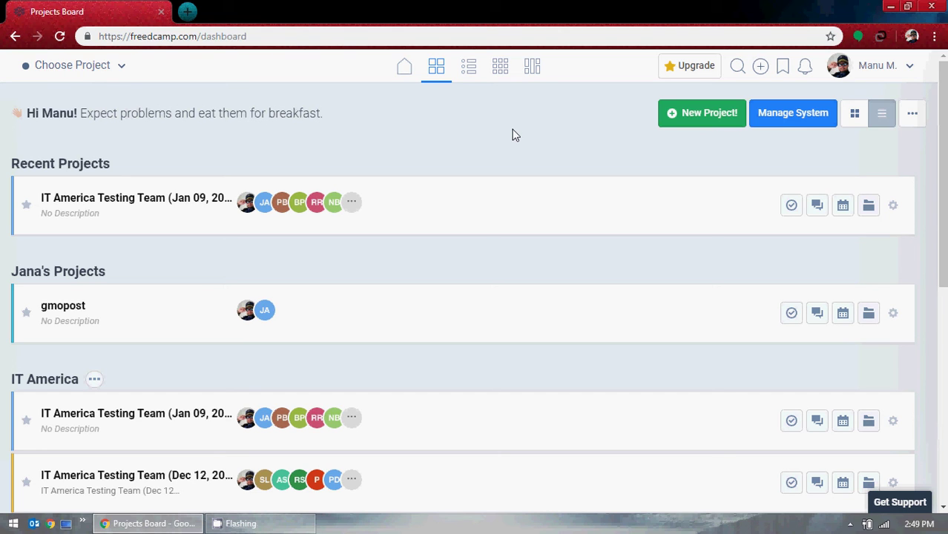
Open and dismiss the Projects Board options menu, then go to the Tasks Board.
click(913, 120)
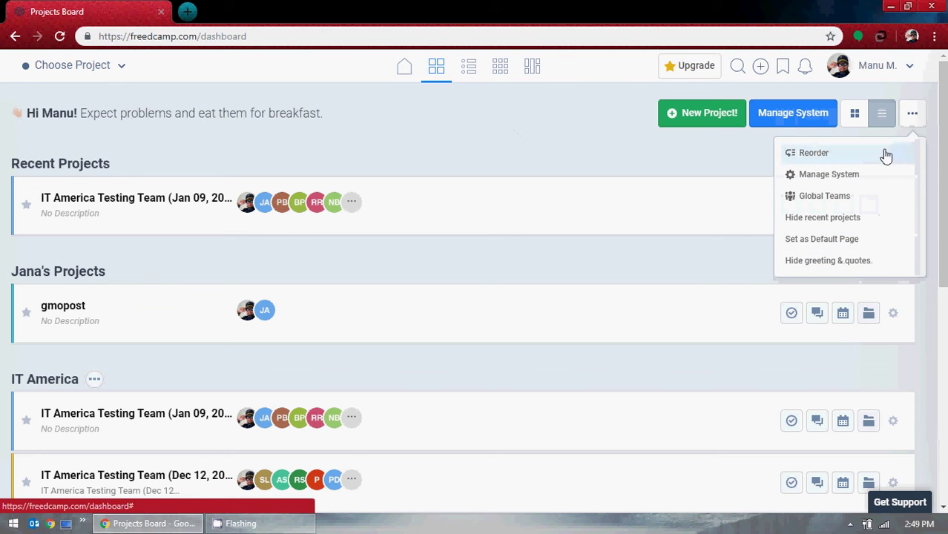
click(478, 135)
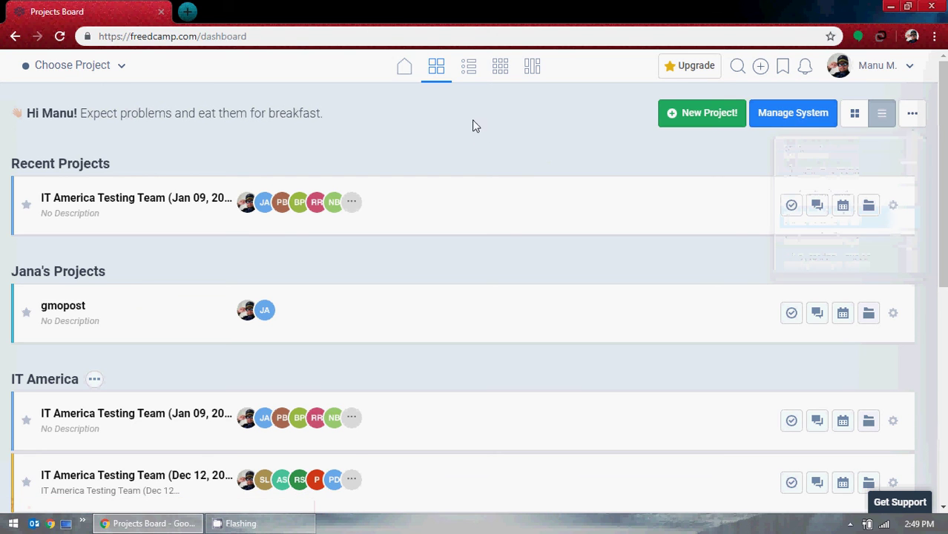
click(470, 69)
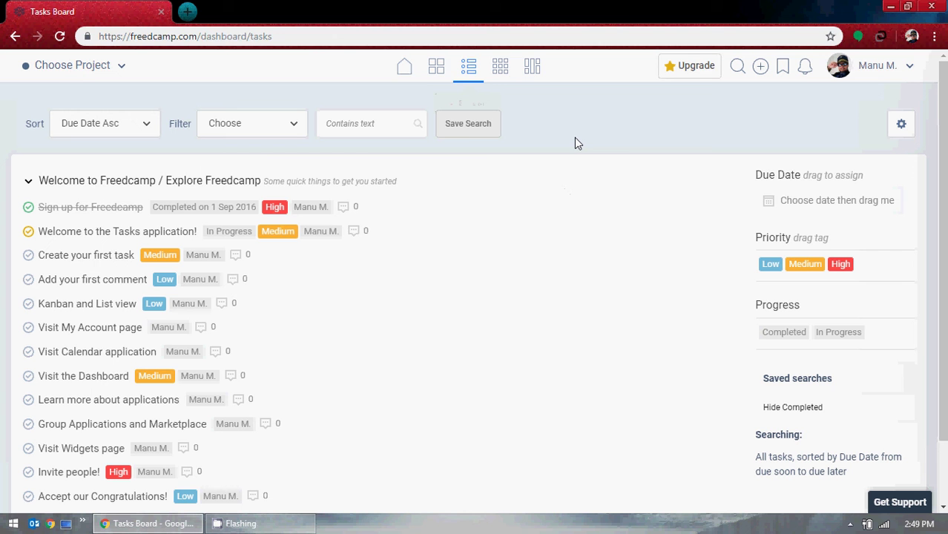
scroll(302, 328, down, 1)
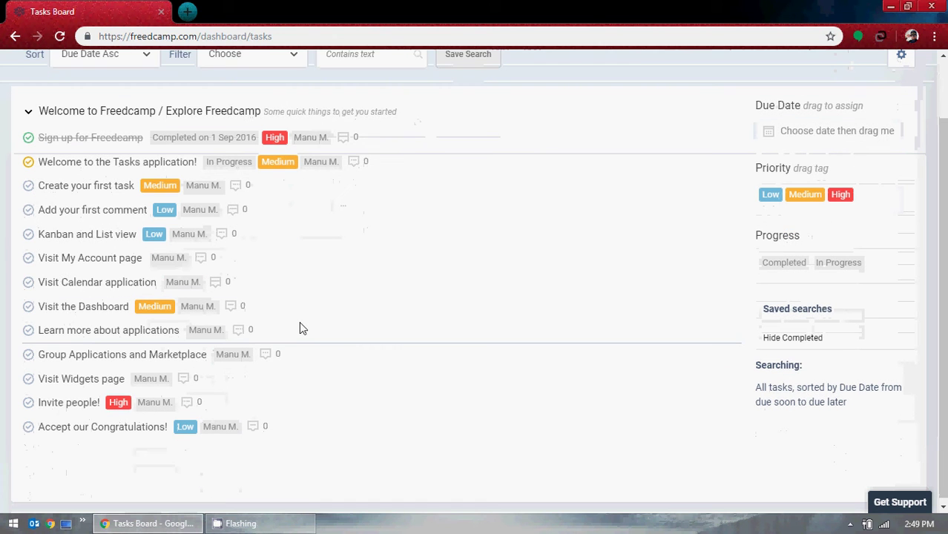
scroll(223, 330, up, 1)
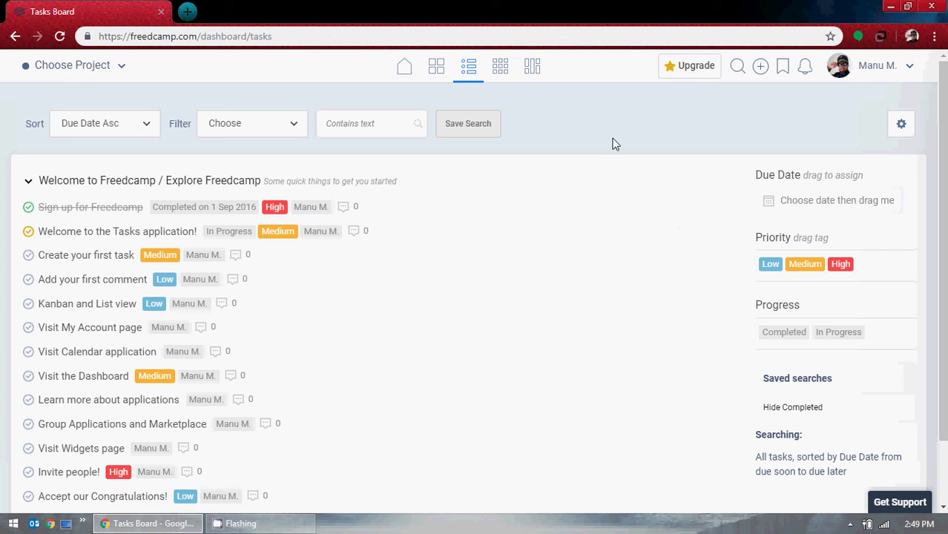
scroll(137, 296, down, 1)
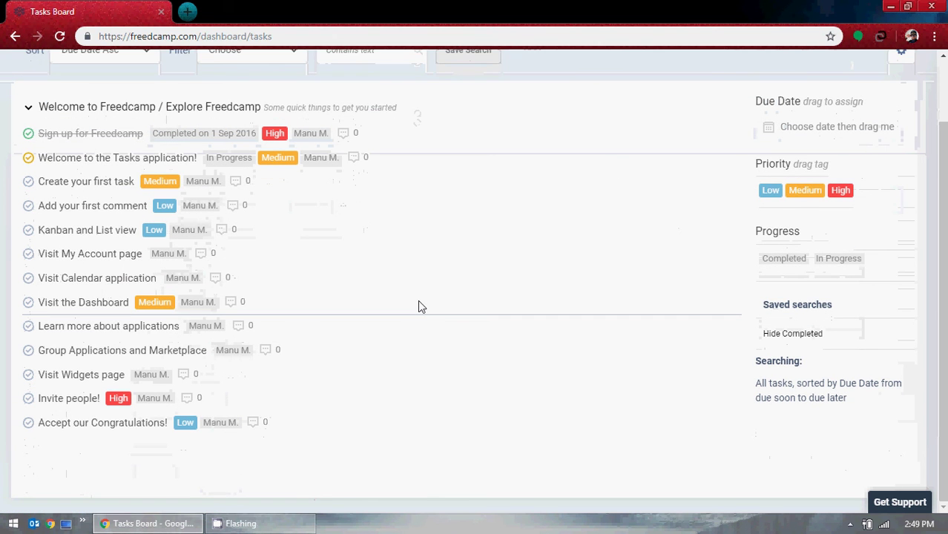
scroll(418, 304, up, 1)
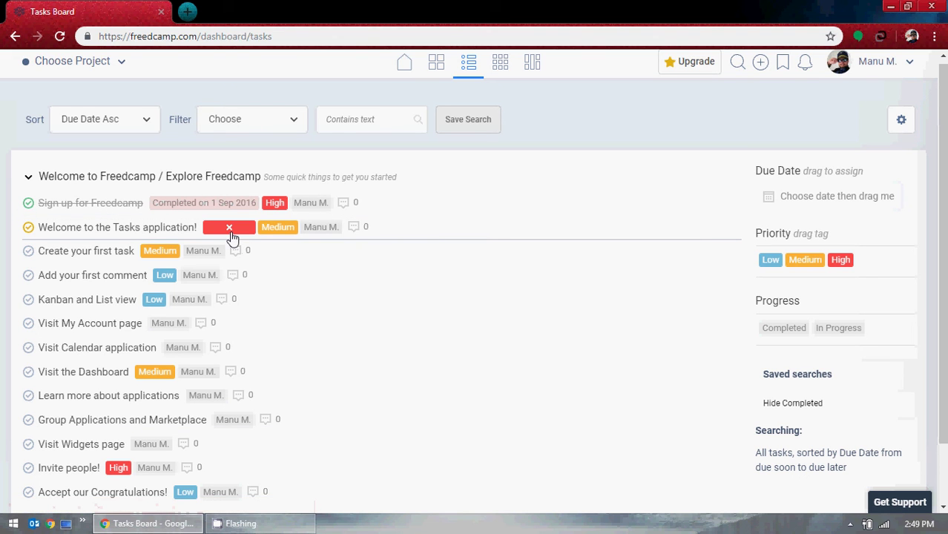
click(109, 230)
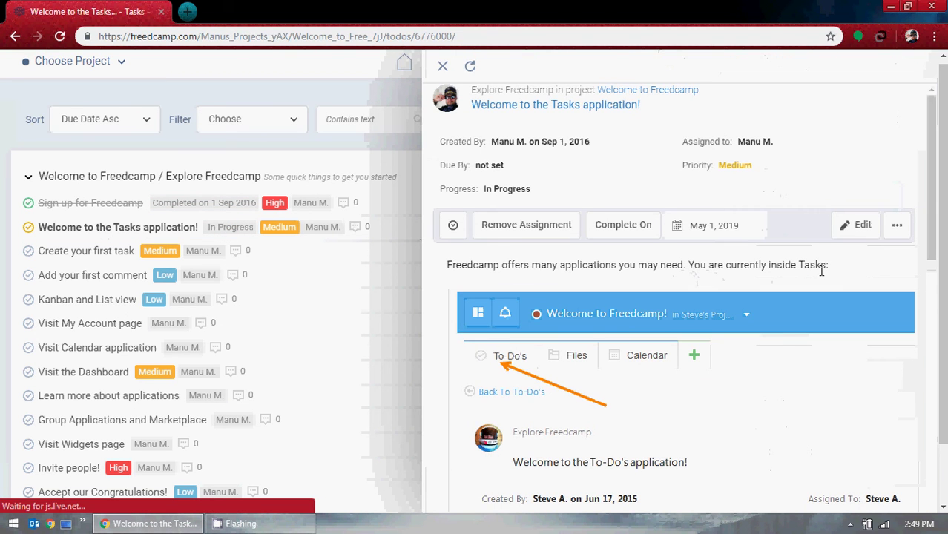
scroll(810, 309, down, 3)
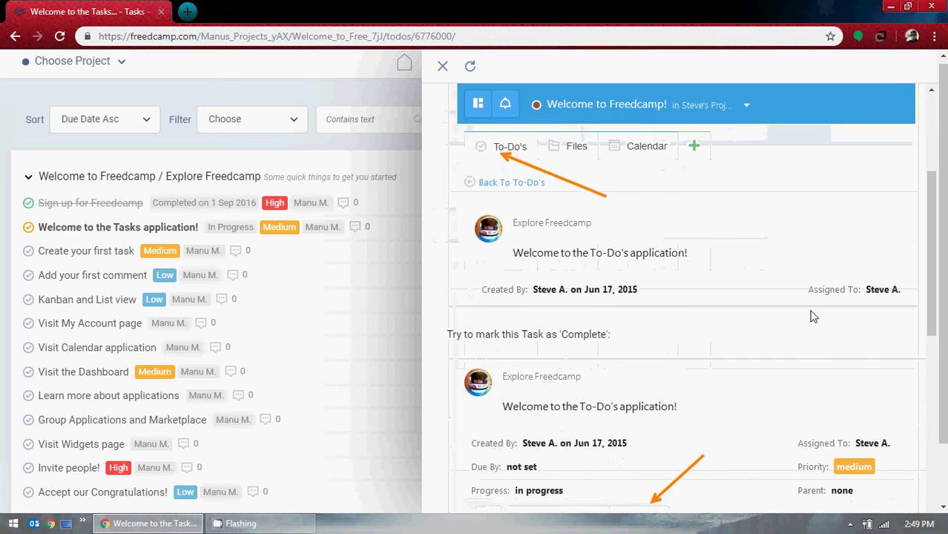
scroll(802, 306, down, 3)
scroll(744, 295, up, 4)
scroll(736, 273, down, 3)
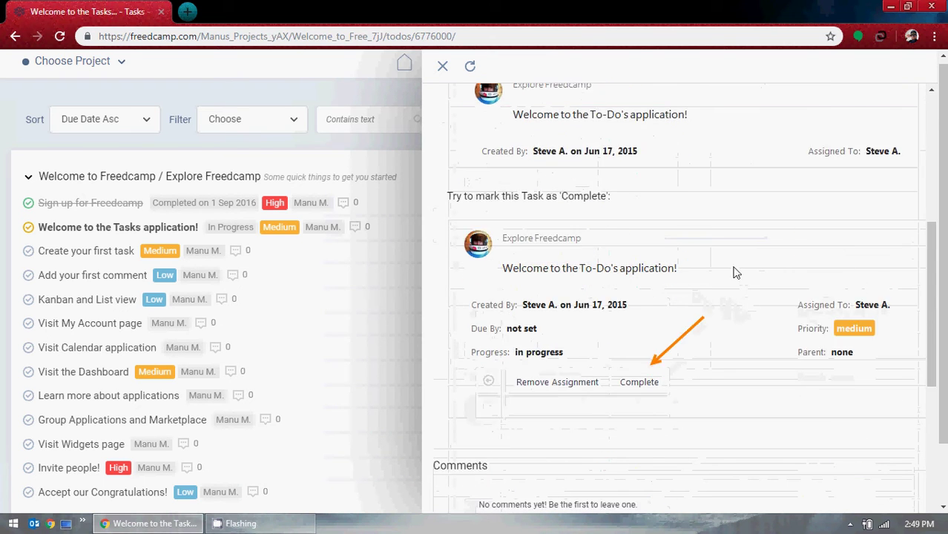
scroll(735, 273, down, 5)
scroll(795, 375, up, 10)
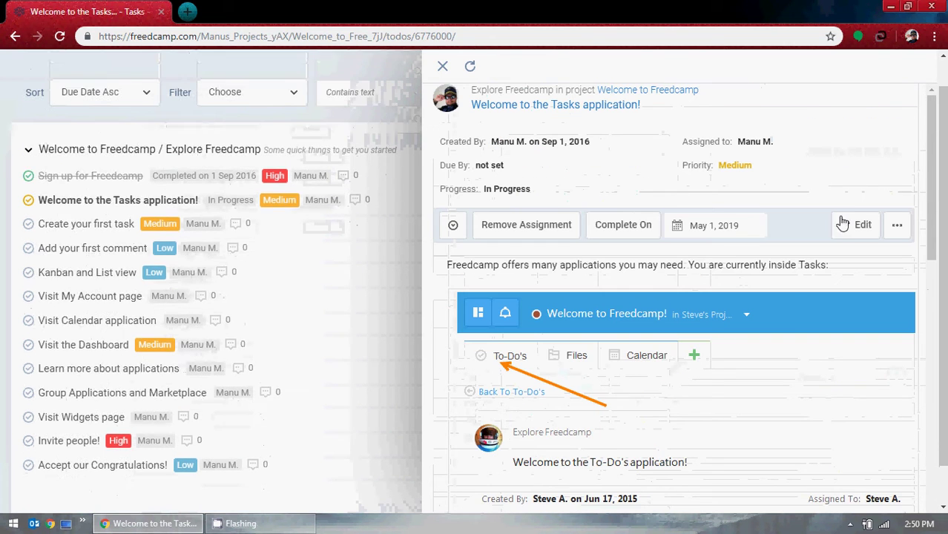
click(442, 66)
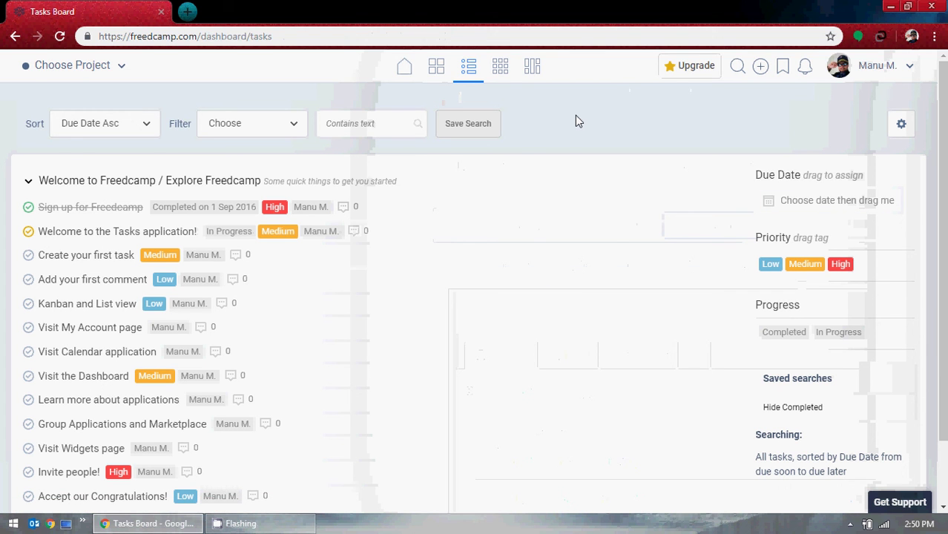
Check Quick Add's project list without adding anything, then open the Notifications page.
scroll(540, 198, down, 2)
scroll(534, 197, up, 2)
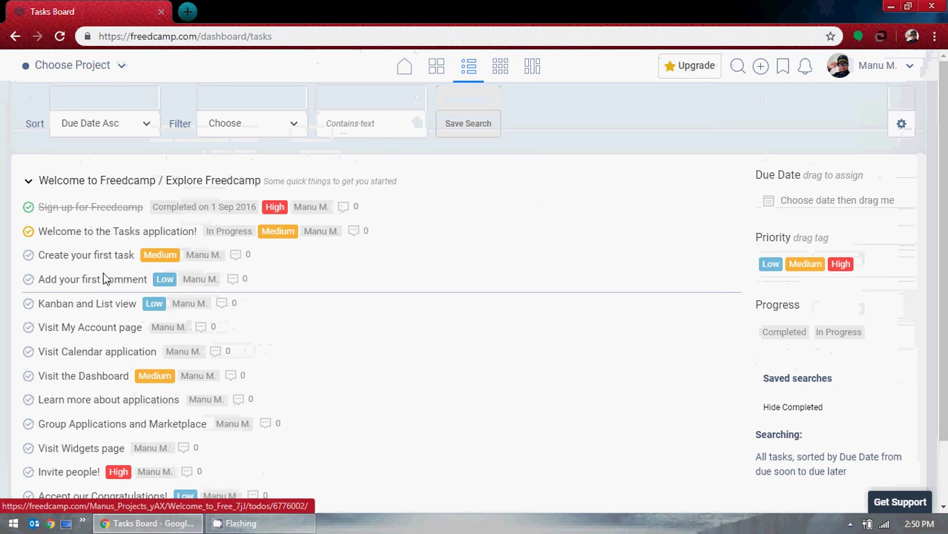
scroll(119, 276, down, 1)
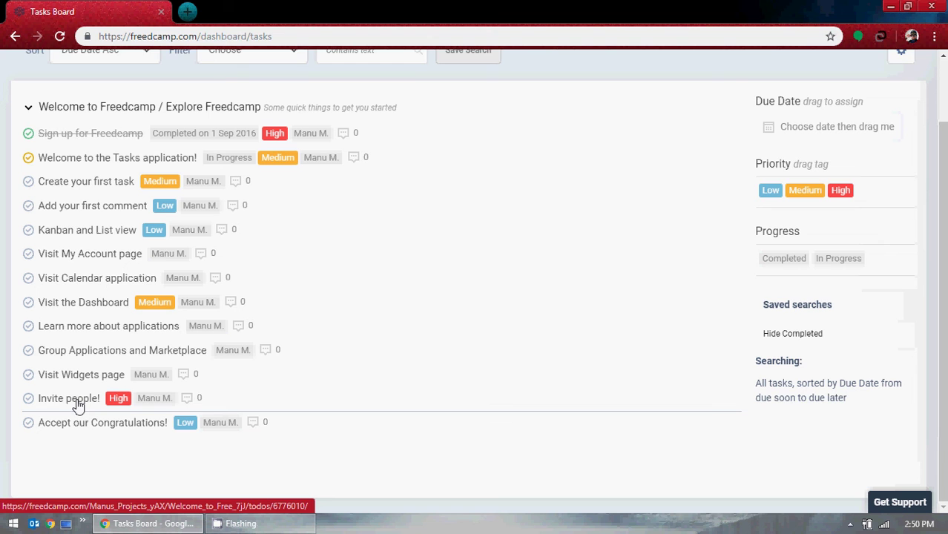
scroll(597, 271, up, 2)
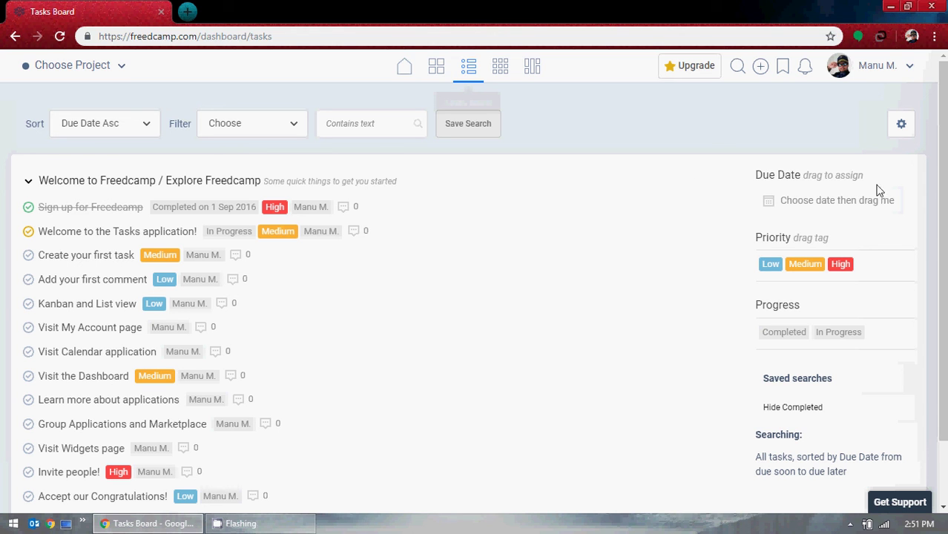
click(761, 68)
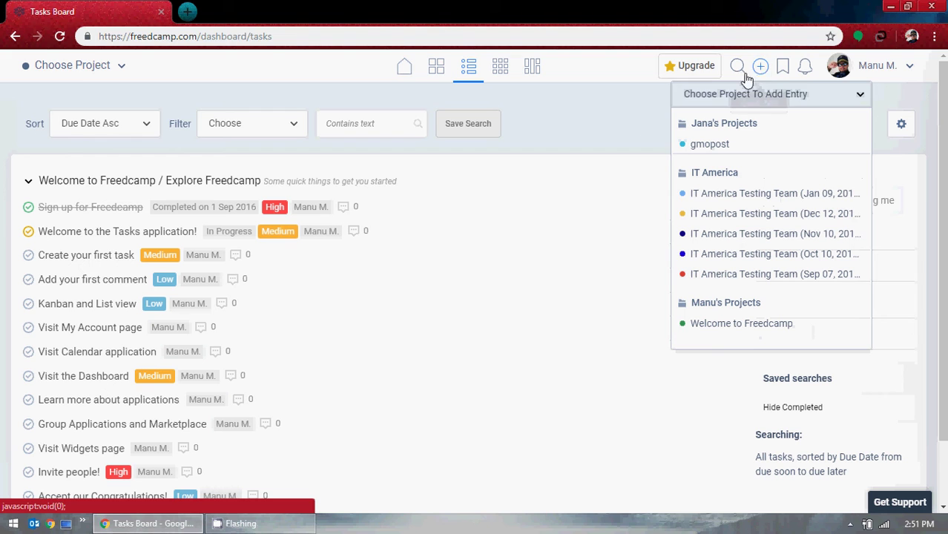
click(598, 139)
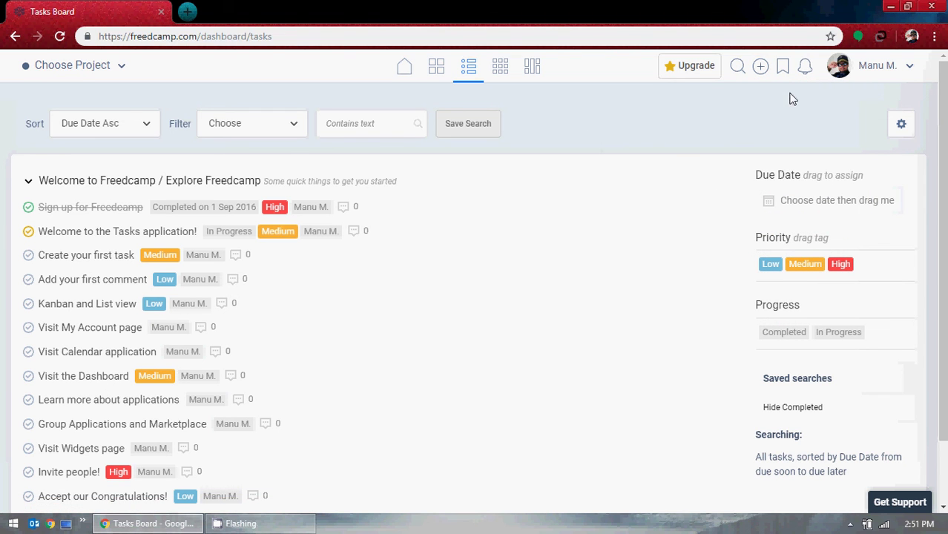
click(804, 72)
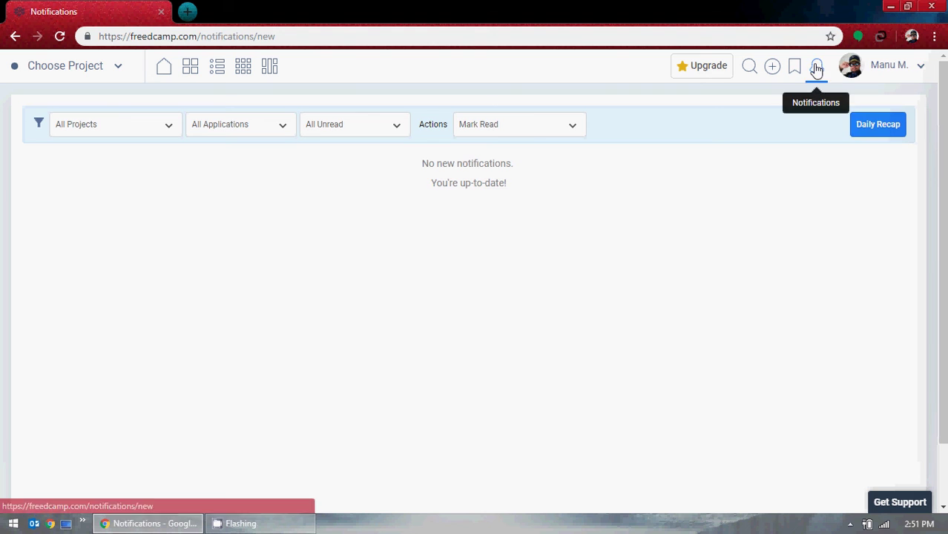
Look at the Mark Read actions without choosing one, then pass through Calendar back to Tasks.
click(523, 135)
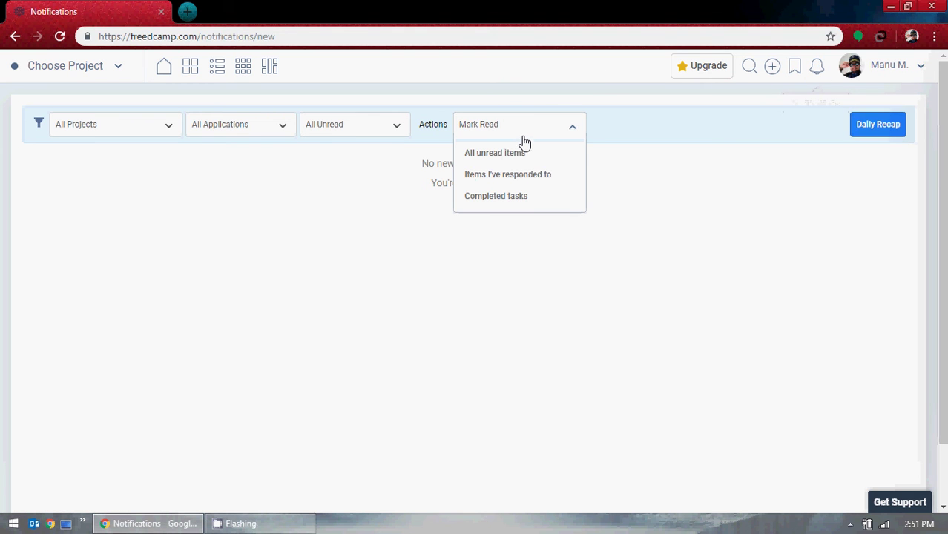
click(404, 200)
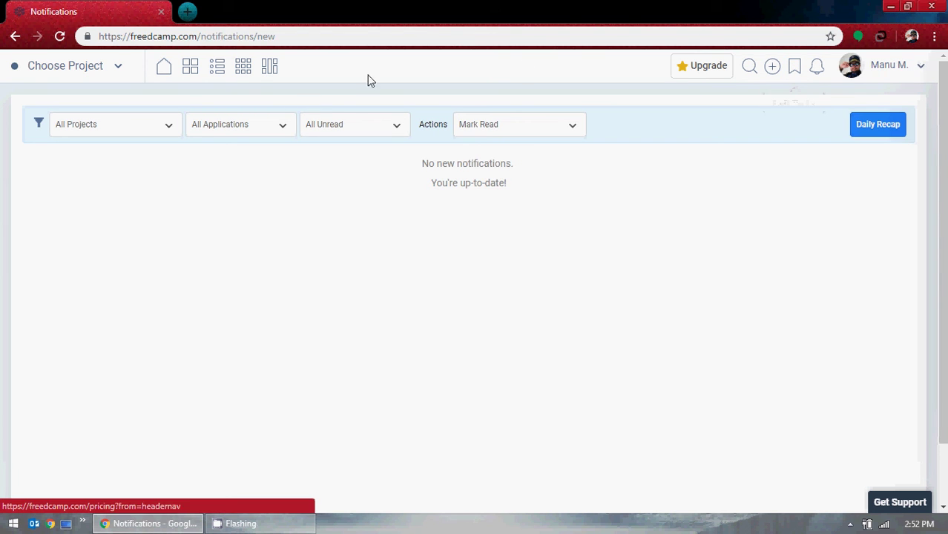
click(244, 72)
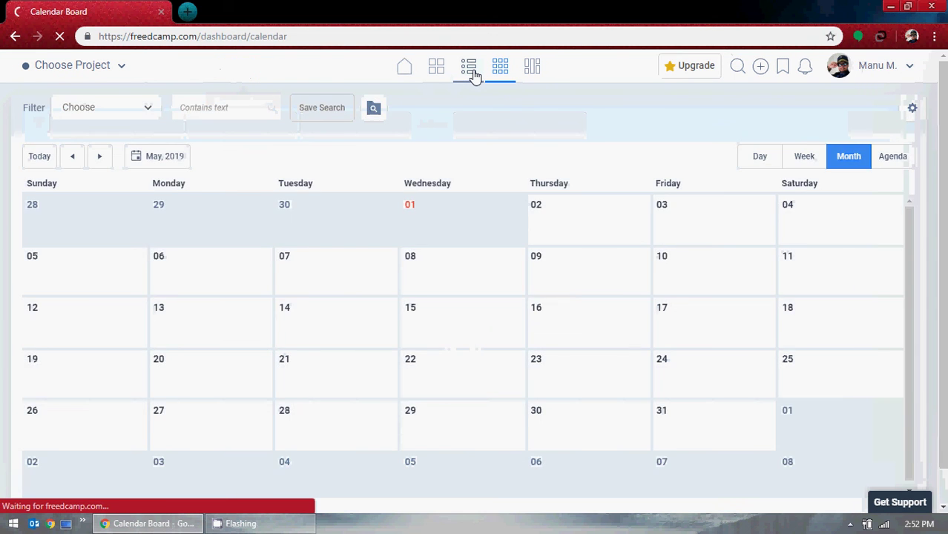
click(473, 76)
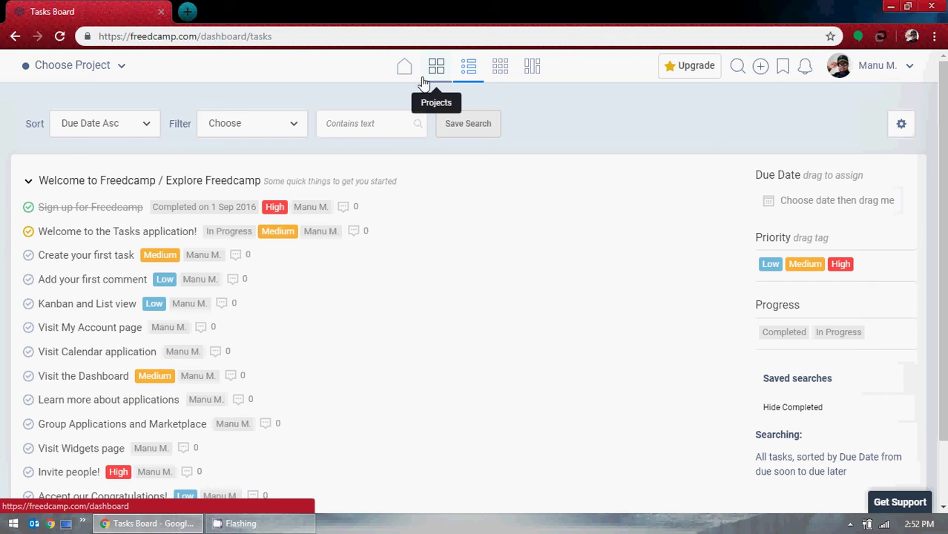
Open the Projects Board, scroll it, and open and close the Choose Project switcher twice.
click(437, 72)
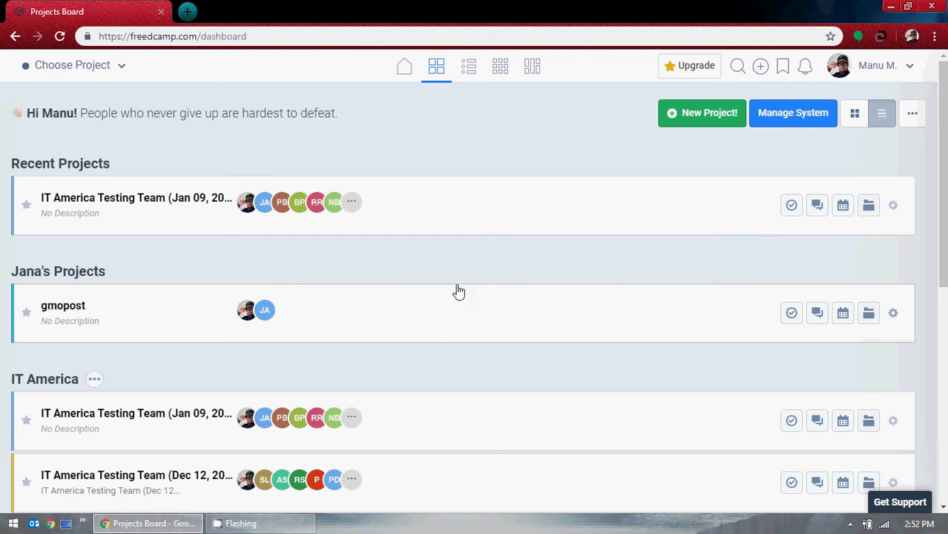
scroll(456, 286, down, 6)
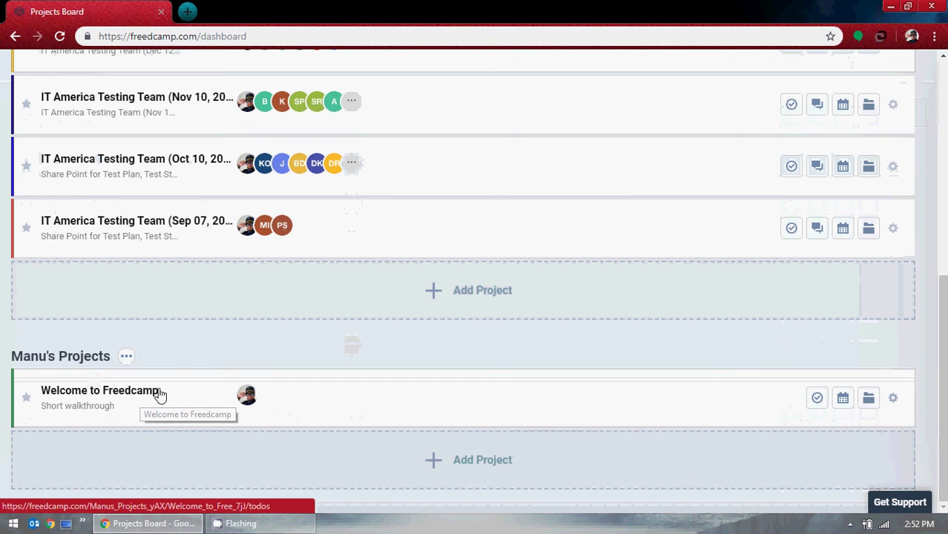
scroll(563, 333, up, 8)
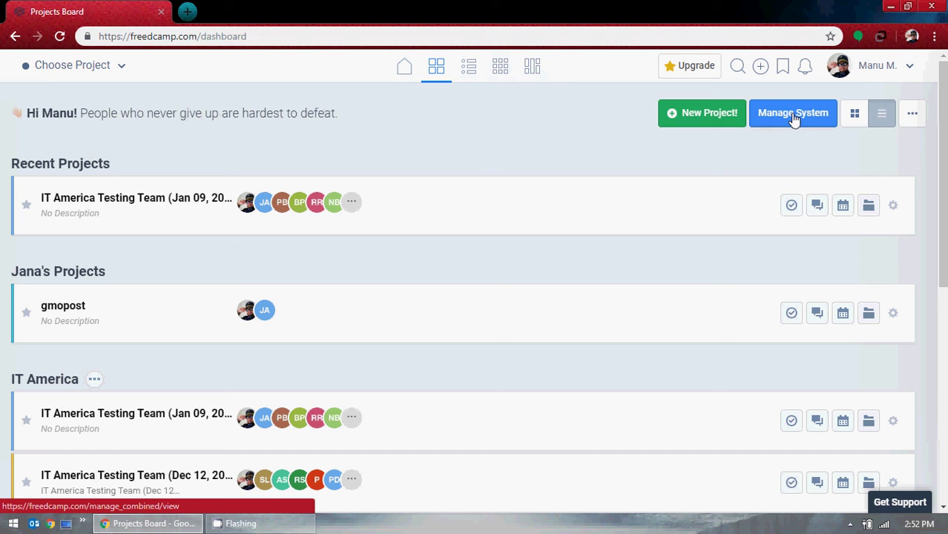
click(43, 67)
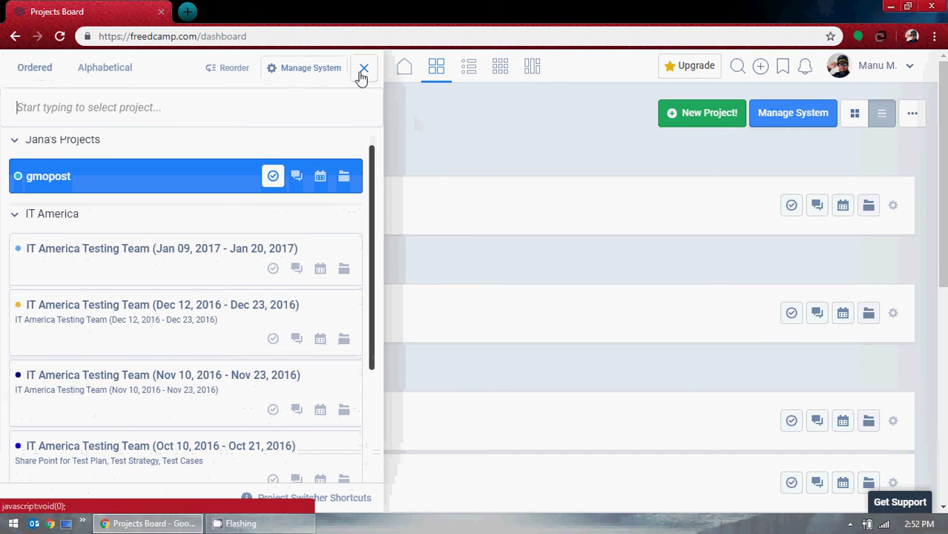
click(362, 70)
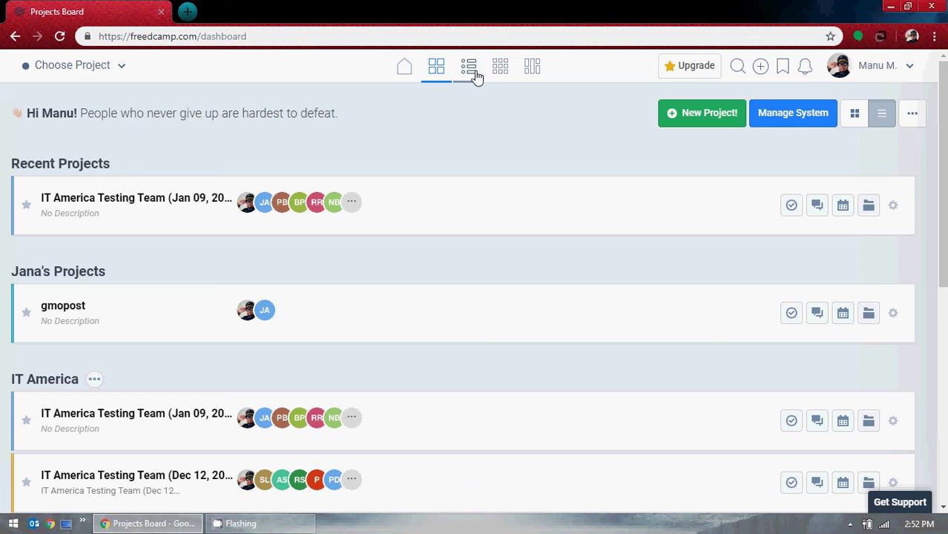
click(119, 68)
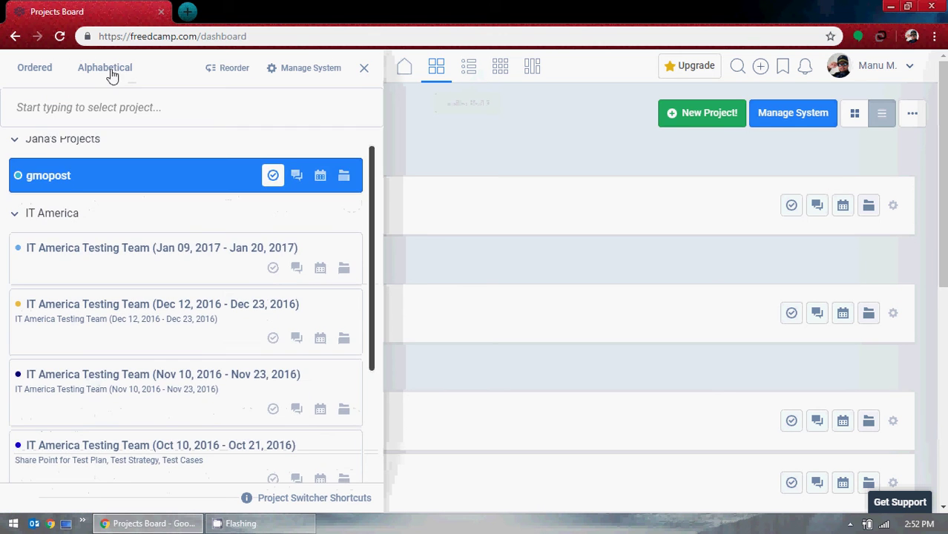
scroll(242, 264, down, 3)
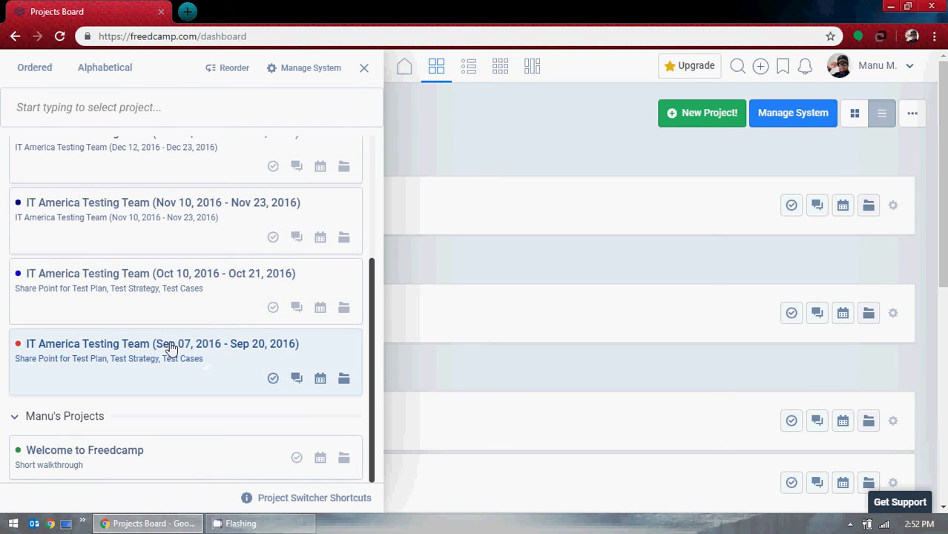
click(460, 126)
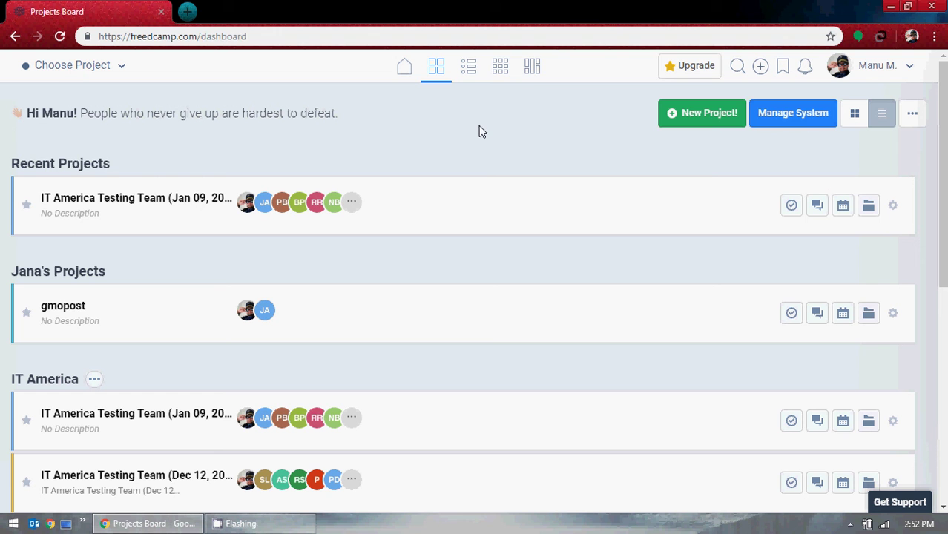
Open the Calendar Board and use the date picker to jump to May 2016.
click(498, 68)
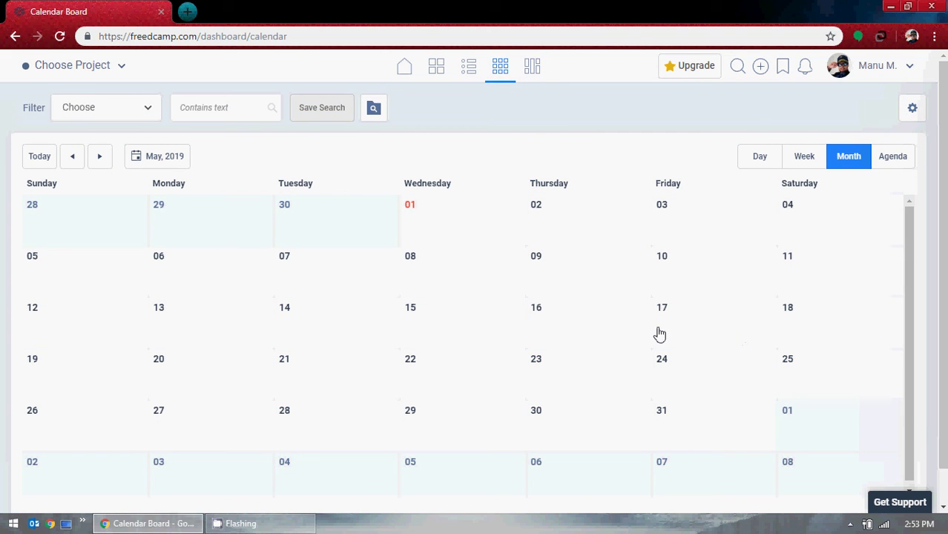
click(168, 158)
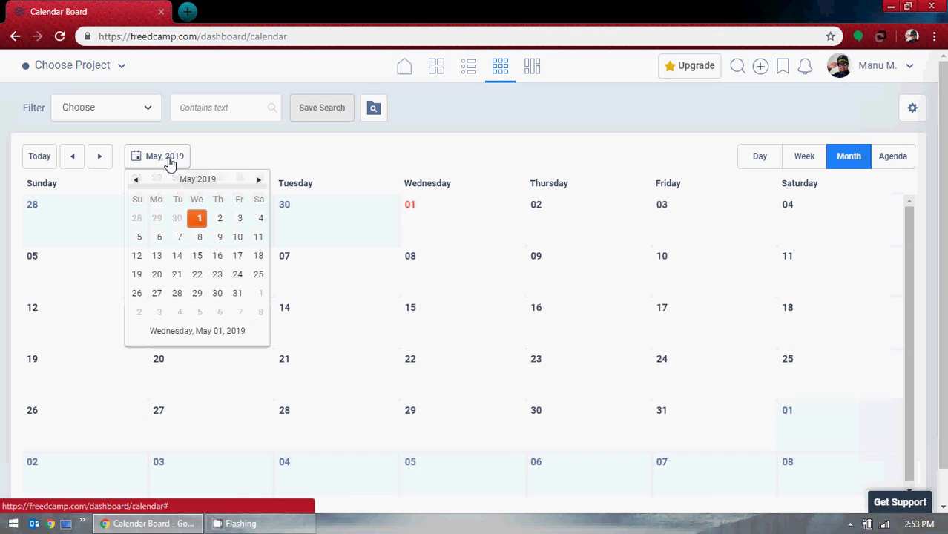
click(226, 182)
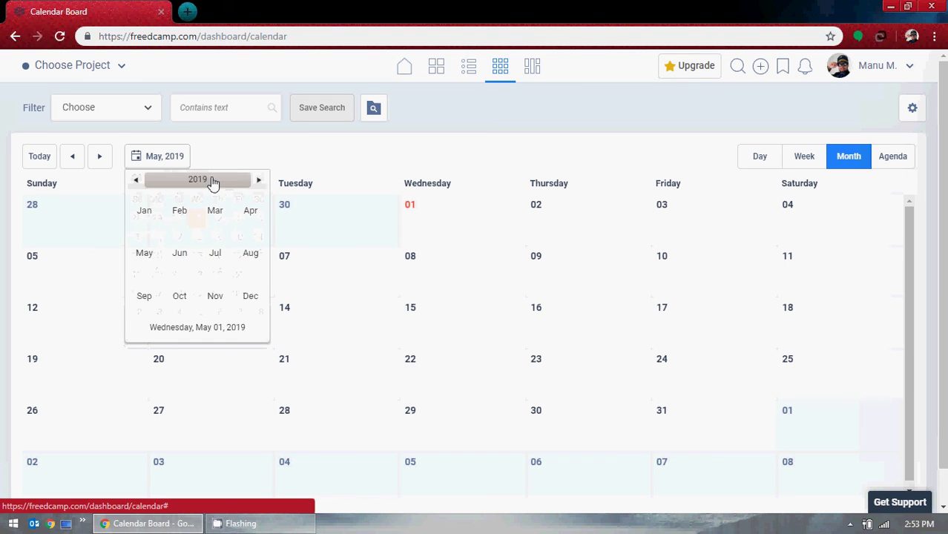
click(211, 184)
click(191, 180)
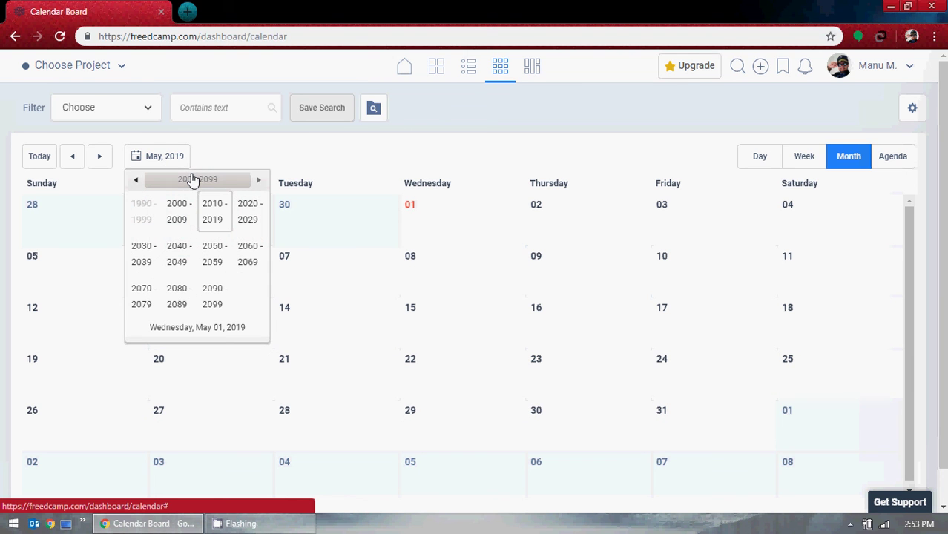
click(211, 212)
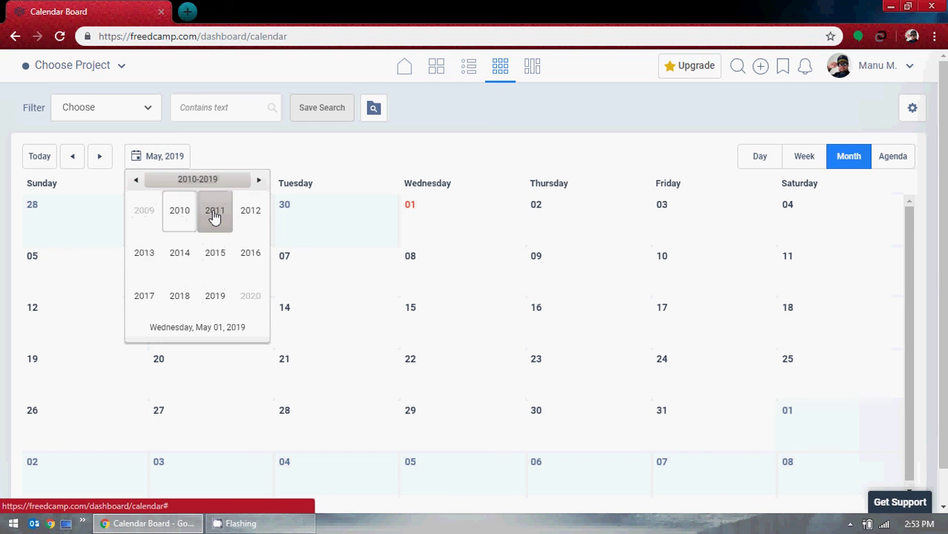
click(237, 253)
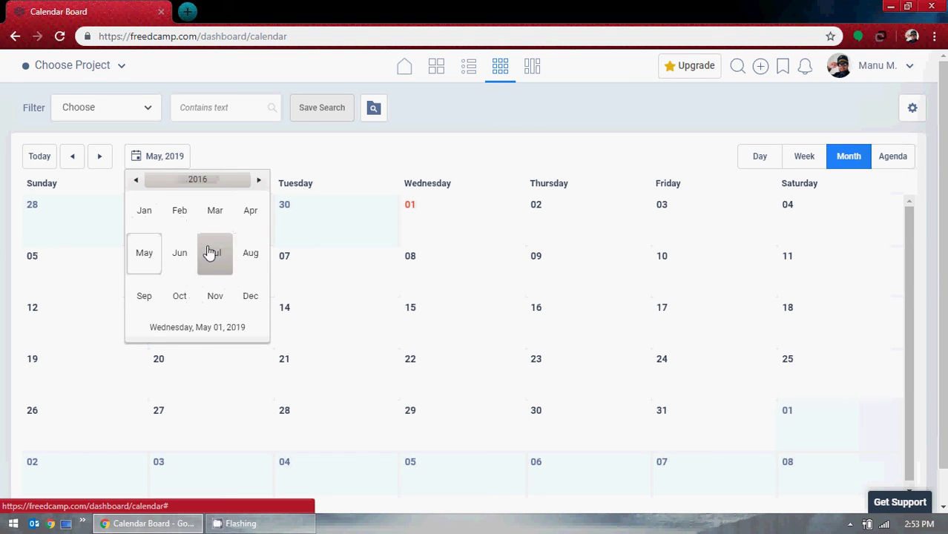
click(134, 260)
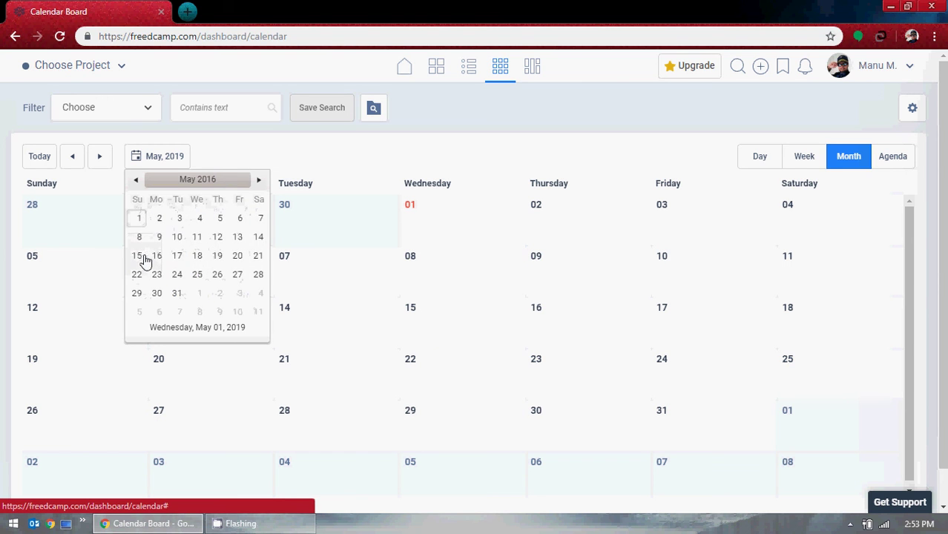
click(138, 218)
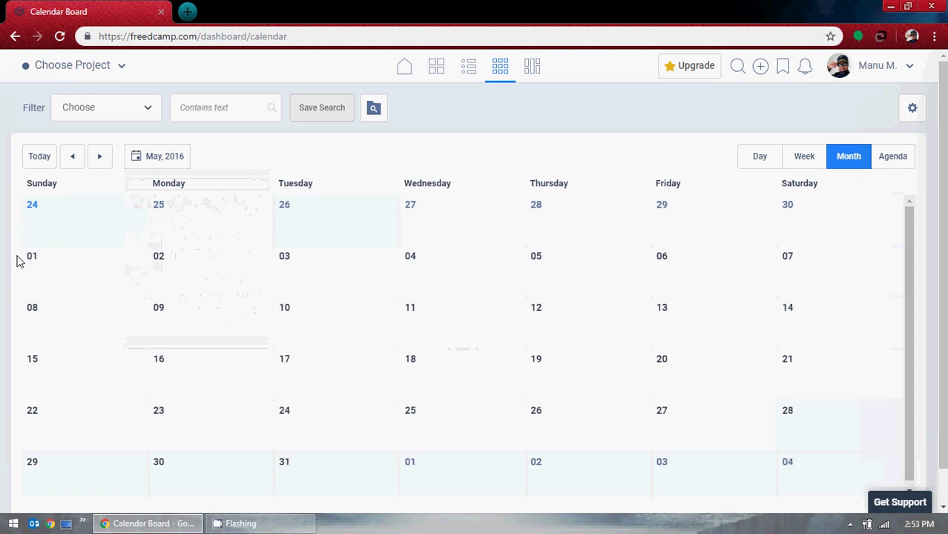
scroll(458, 318, down, 1)
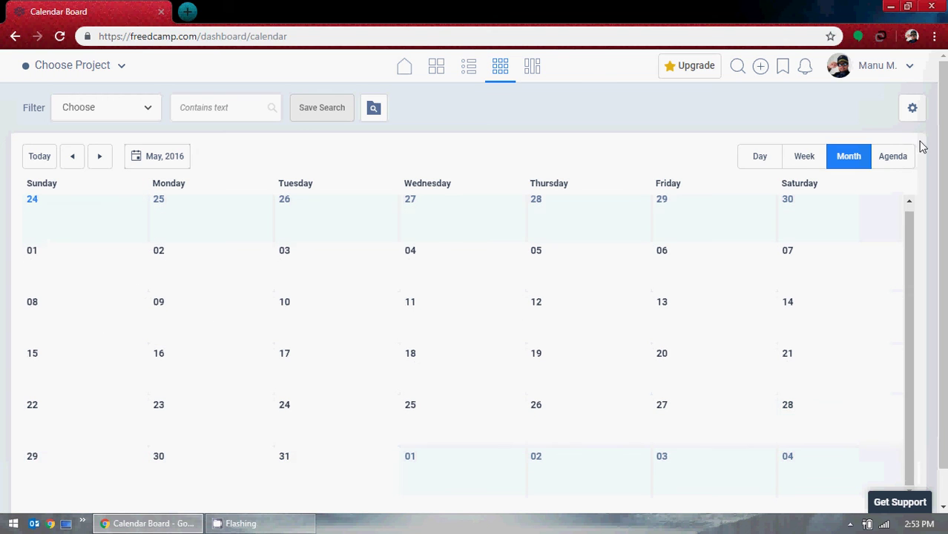
Switch to week, then day view, and jump to Saturday, April 02, 2016.
click(802, 158)
click(774, 158)
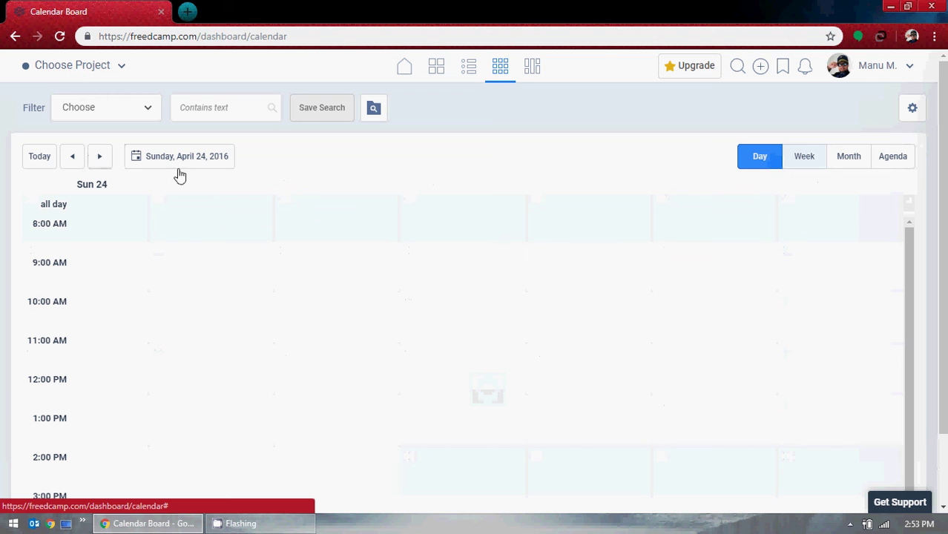
click(201, 160)
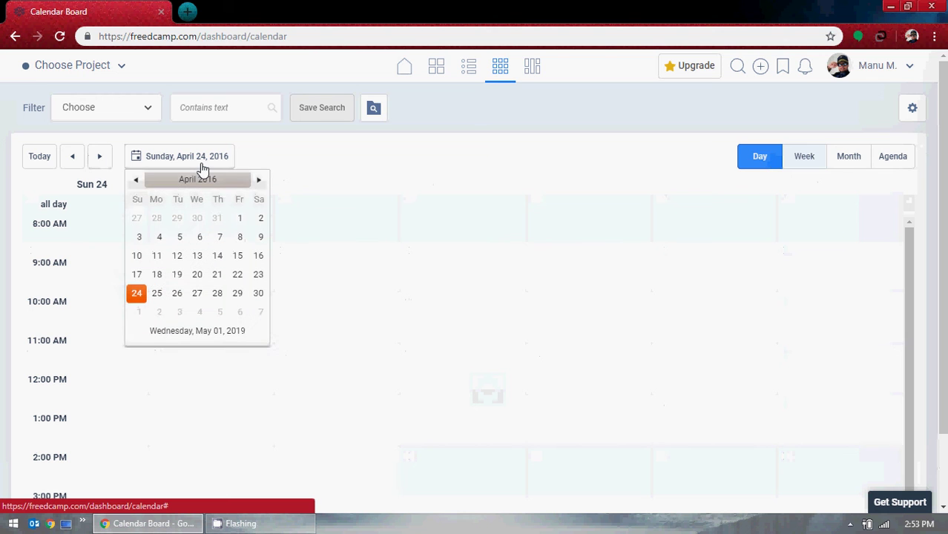
click(259, 224)
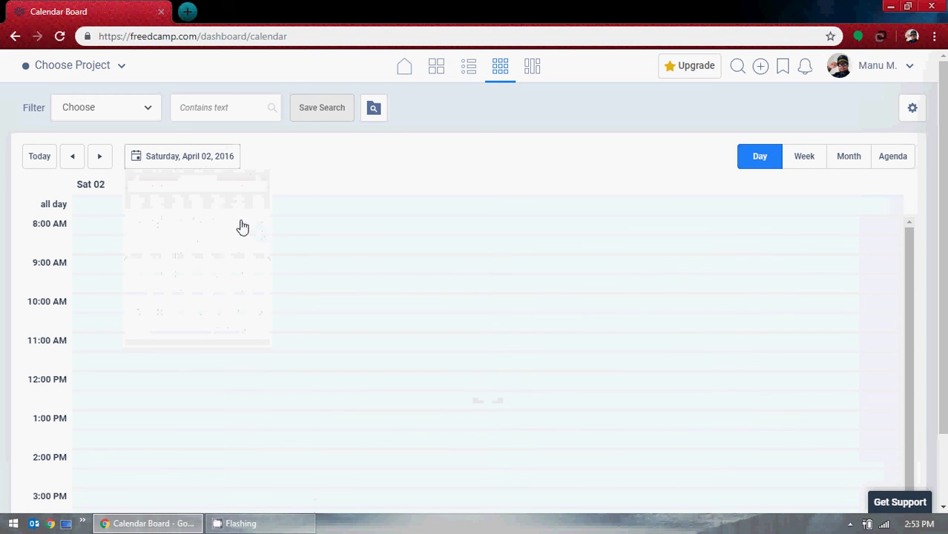
Jump to Friday, September 2, 2016, and show September 2016 as a month grid.
click(208, 161)
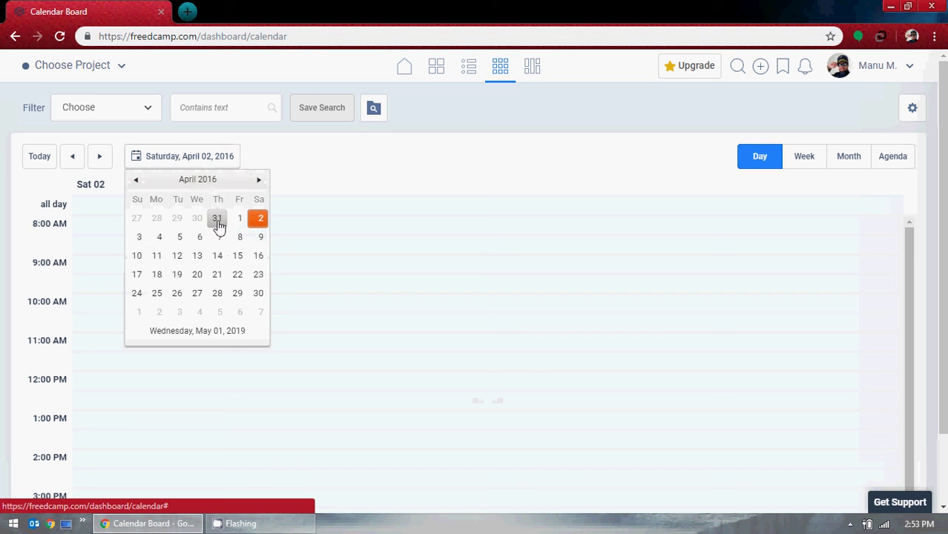
click(213, 190)
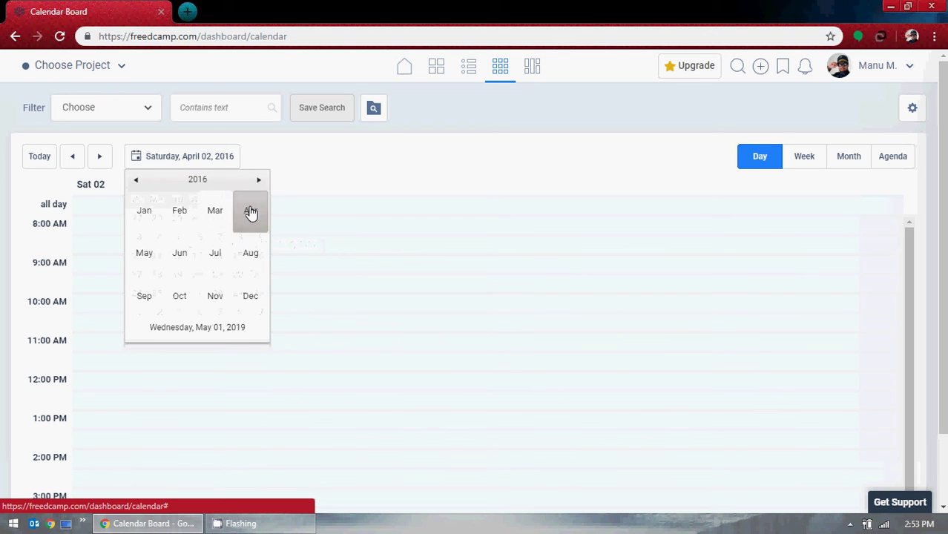
click(145, 298)
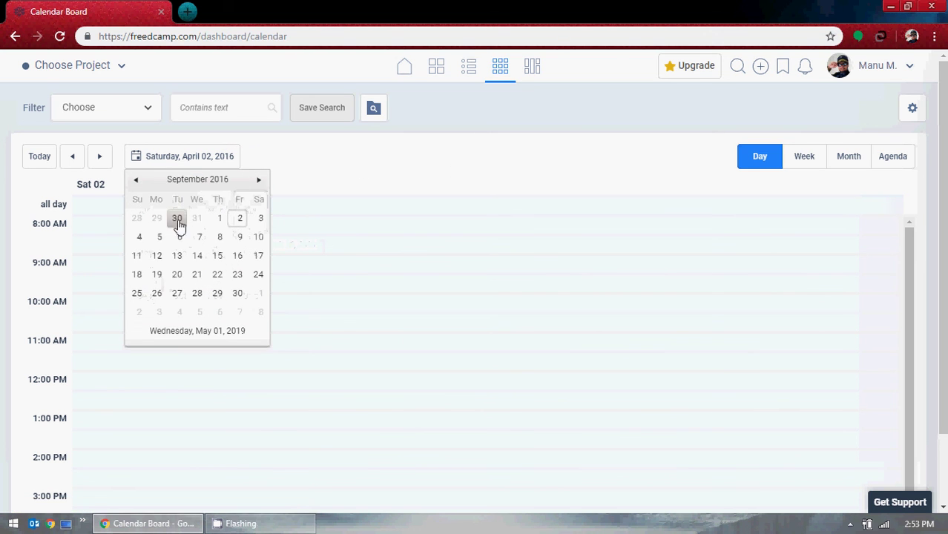
click(238, 219)
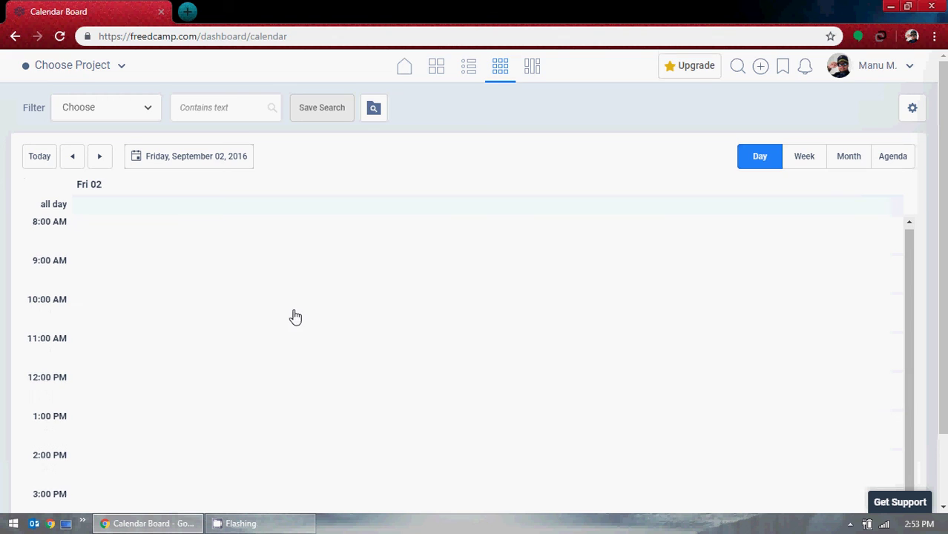
scroll(294, 317, down, 1)
click(866, 80)
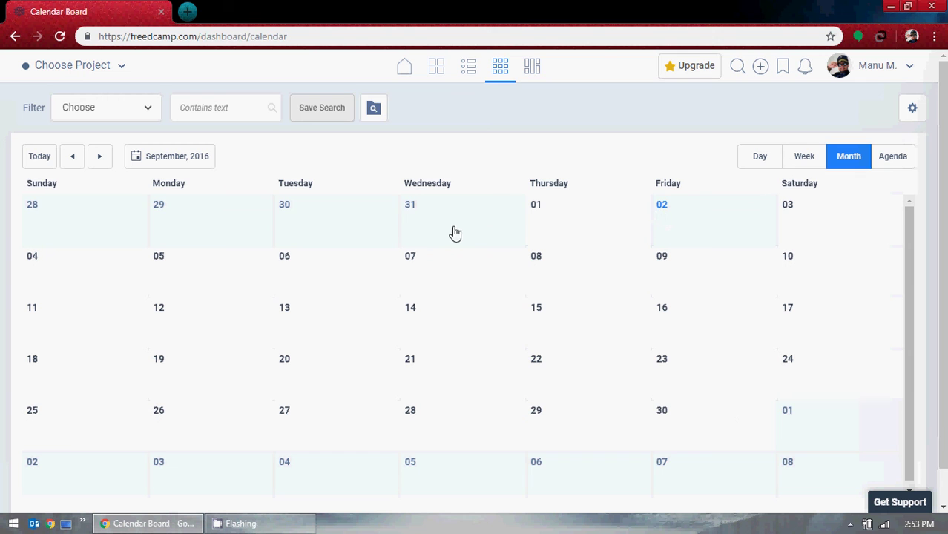
Open the single-day schedule for Friday, September 02, 2016 from the month grid.
click(662, 210)
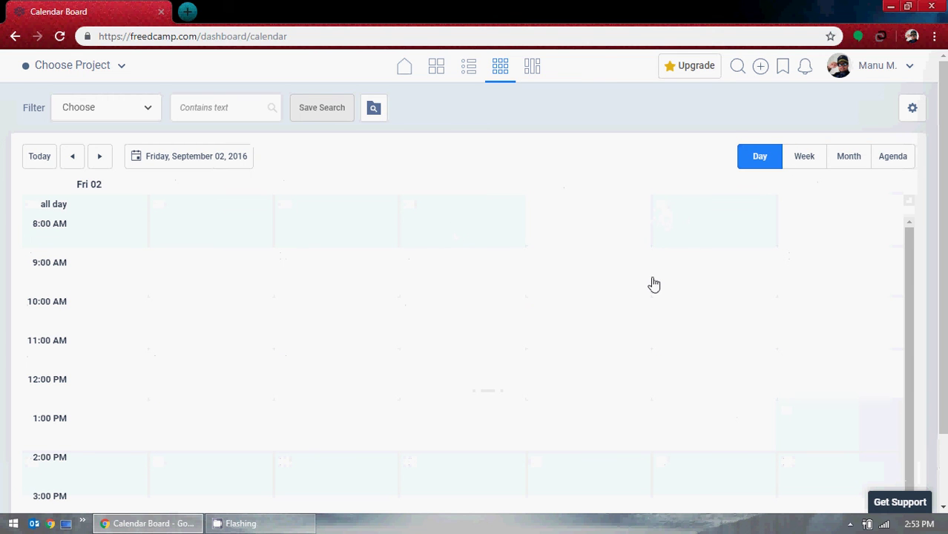
scroll(593, 319, down, 1)
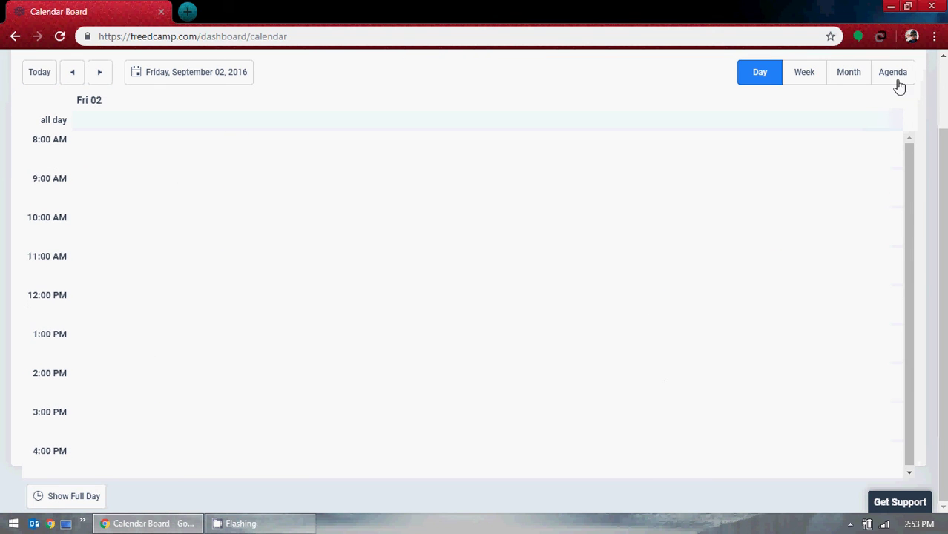
scroll(522, 255, up, 1)
Open and close the date picker, then start and cancel a new entry at 8:00 AM.
click(195, 160)
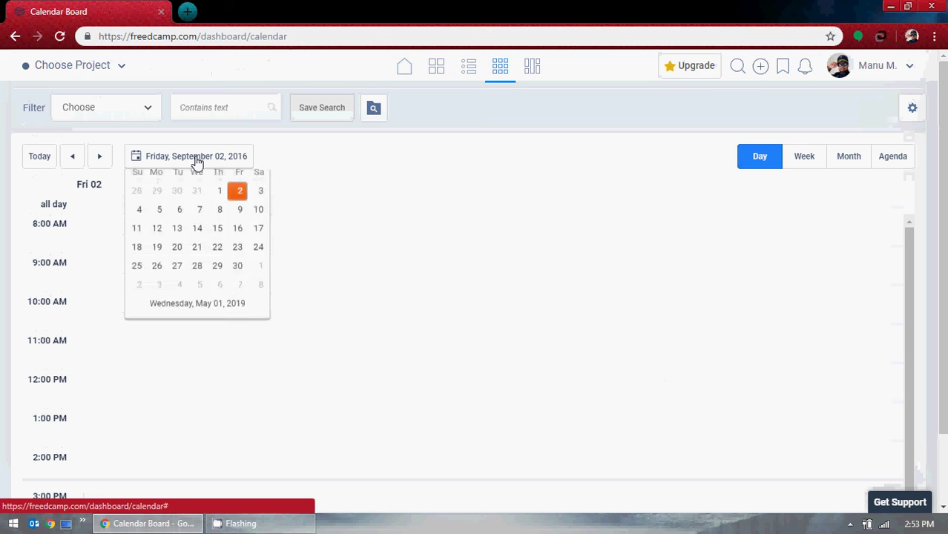
click(393, 186)
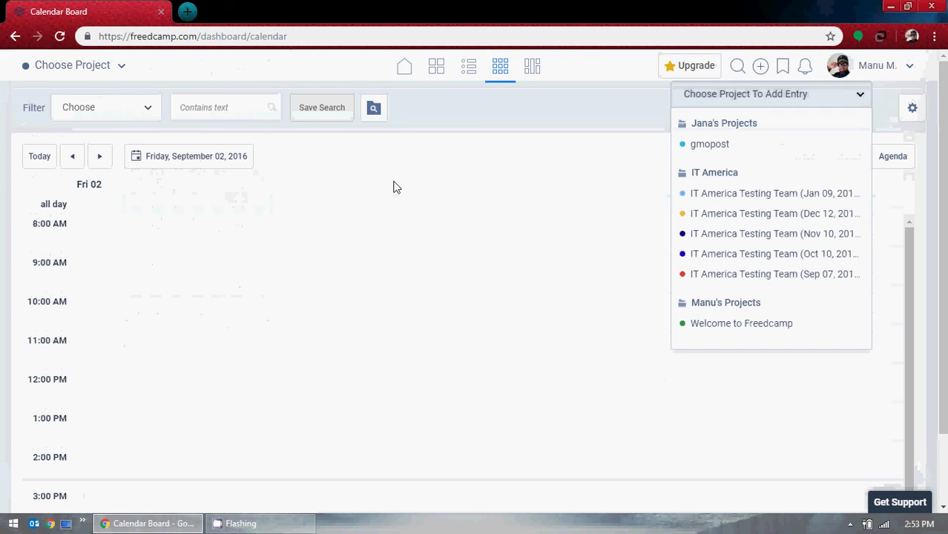
click(478, 174)
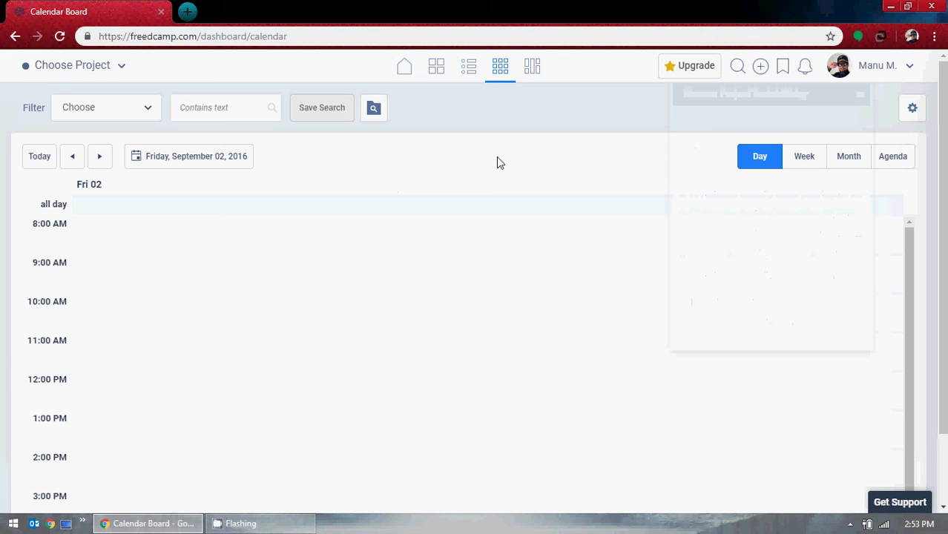
click(102, 233)
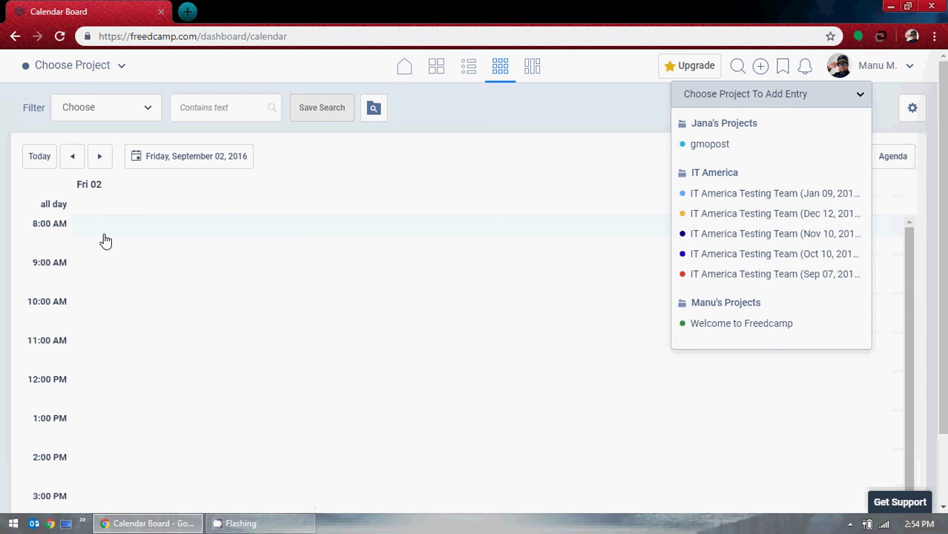
click(529, 111)
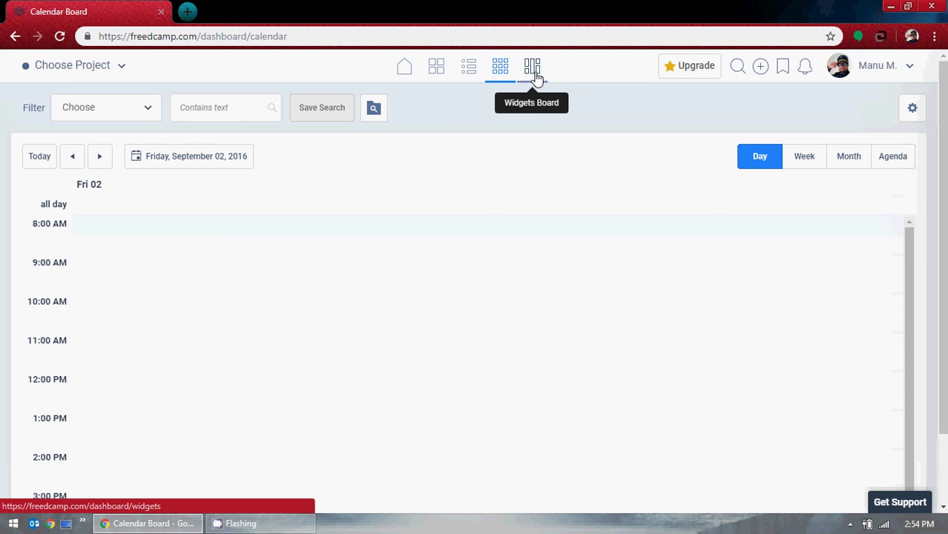
On the Widgets Board, start a new widget and browse the application types without choosing one.
click(533, 73)
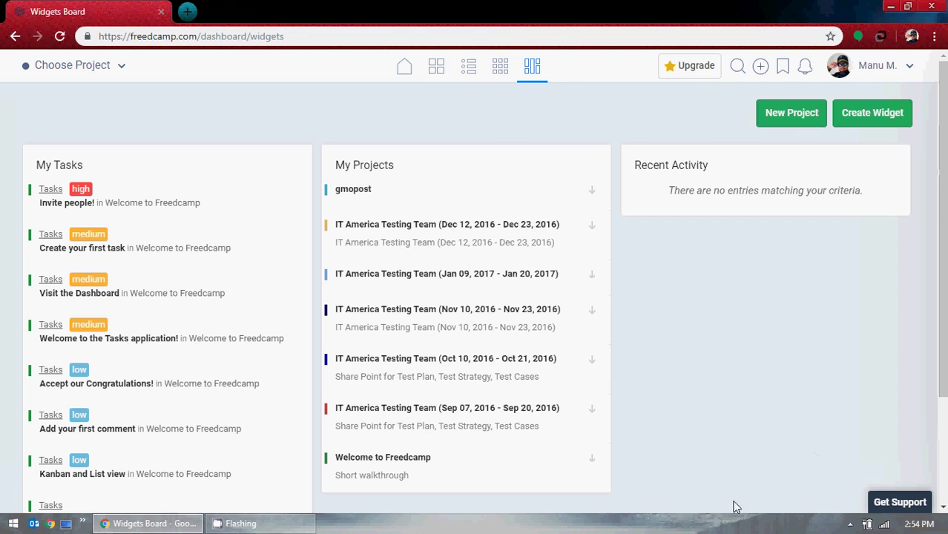
click(886, 121)
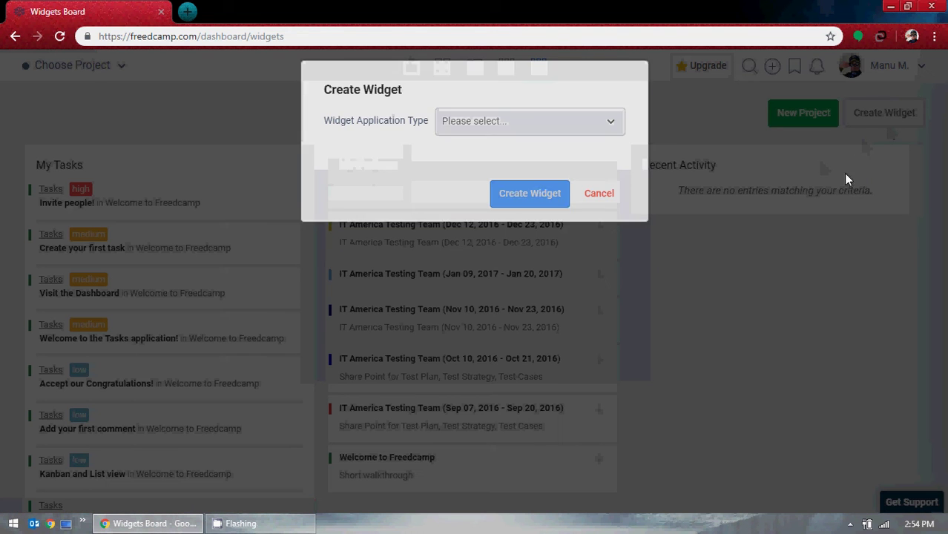
click(591, 132)
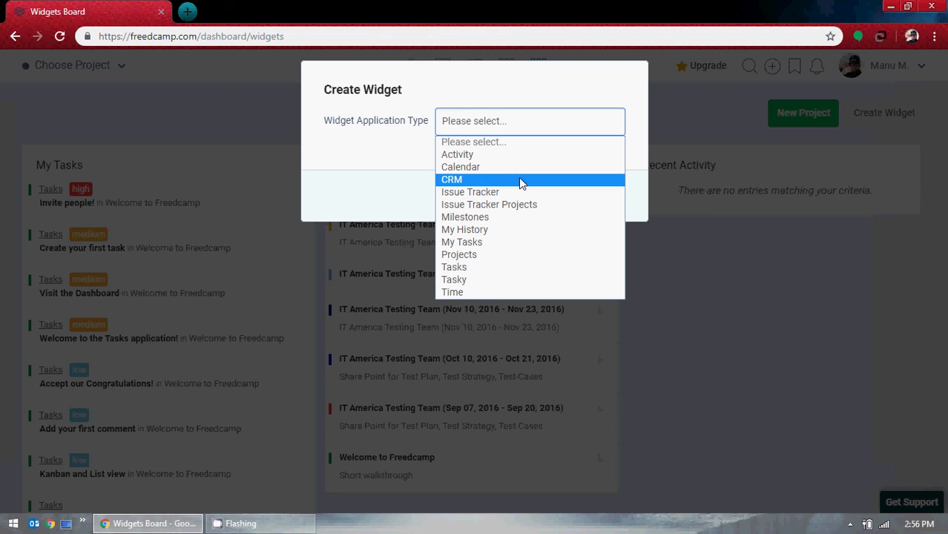
click(632, 80)
Cancel the Create Widget dialog and return to the Home dashboard.
click(599, 194)
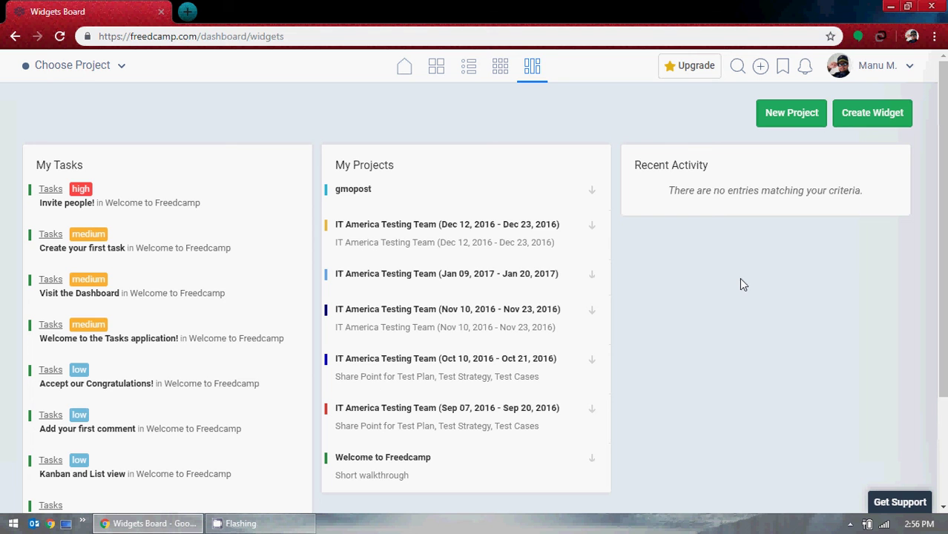
click(407, 67)
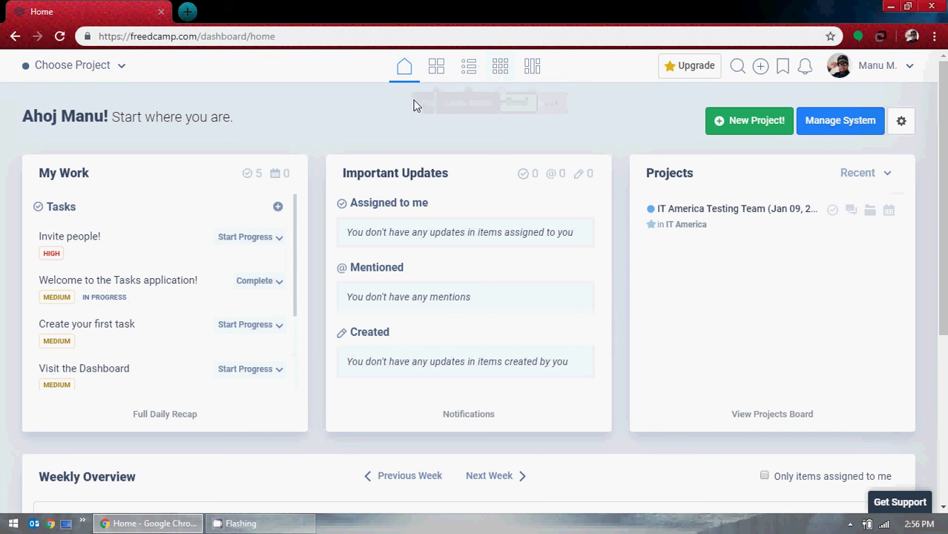
Open the Projects board and toggle between grid cards and list rows, ending on list.
click(434, 78)
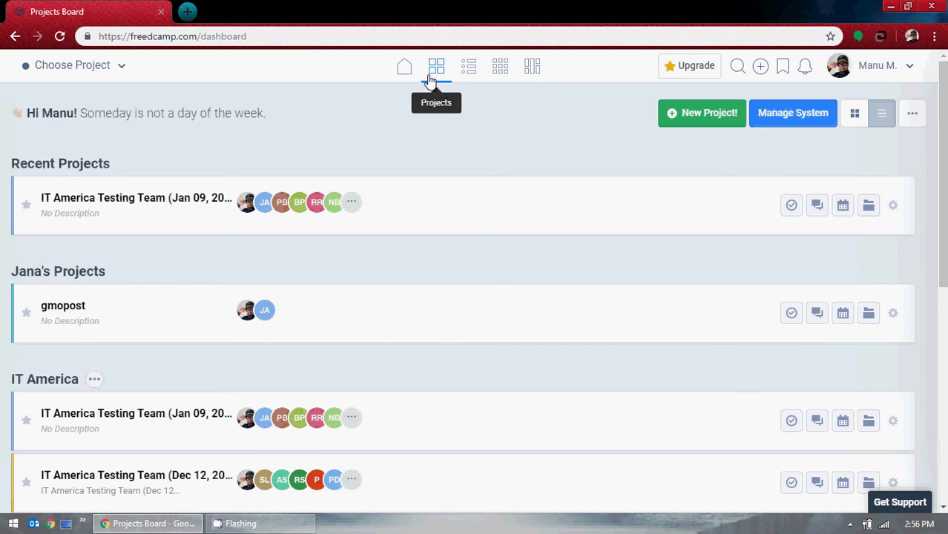
click(853, 125)
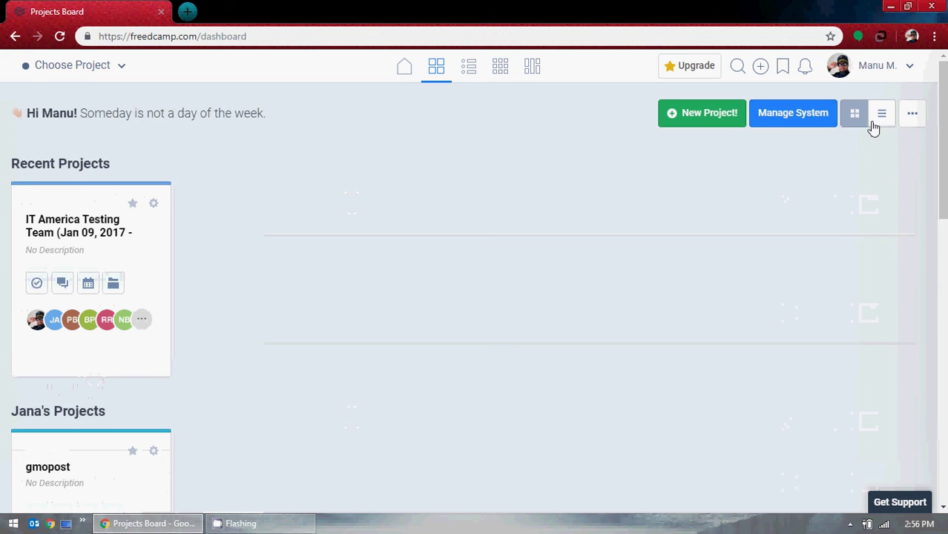
click(880, 126)
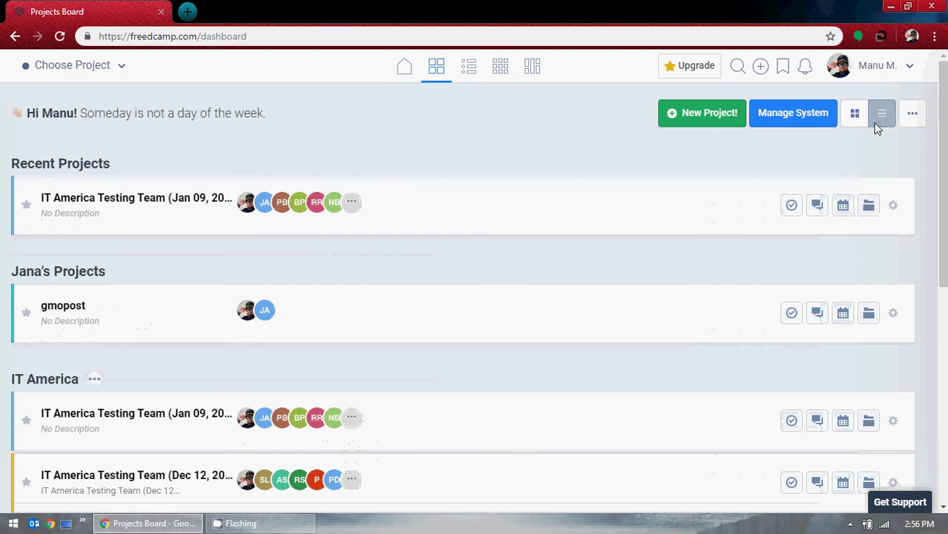
click(853, 118)
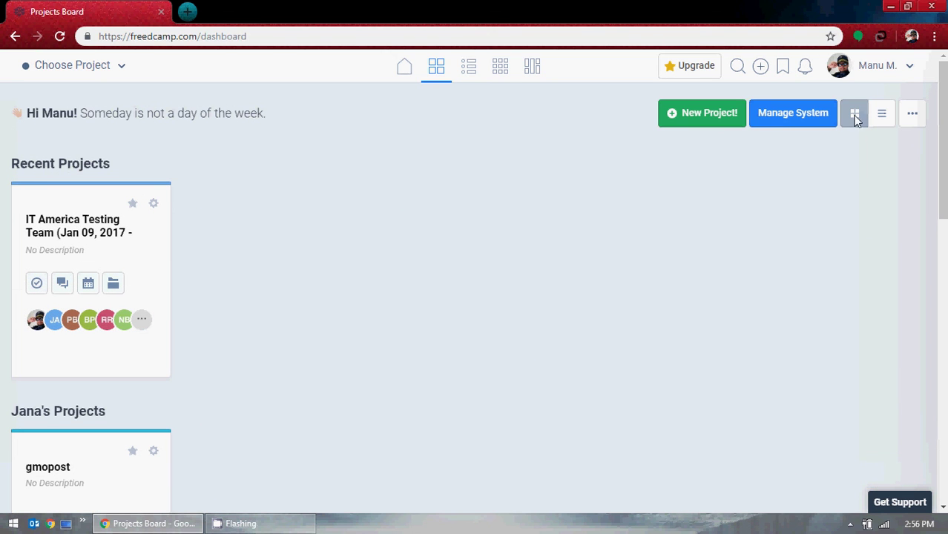
click(883, 117)
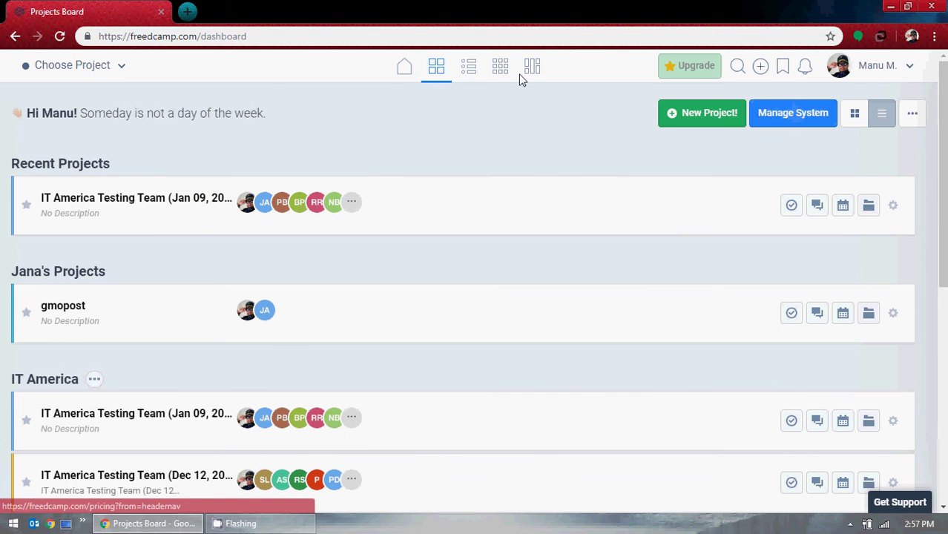
Open and dismiss the Quick Add project chooser and the project switcher.
click(760, 74)
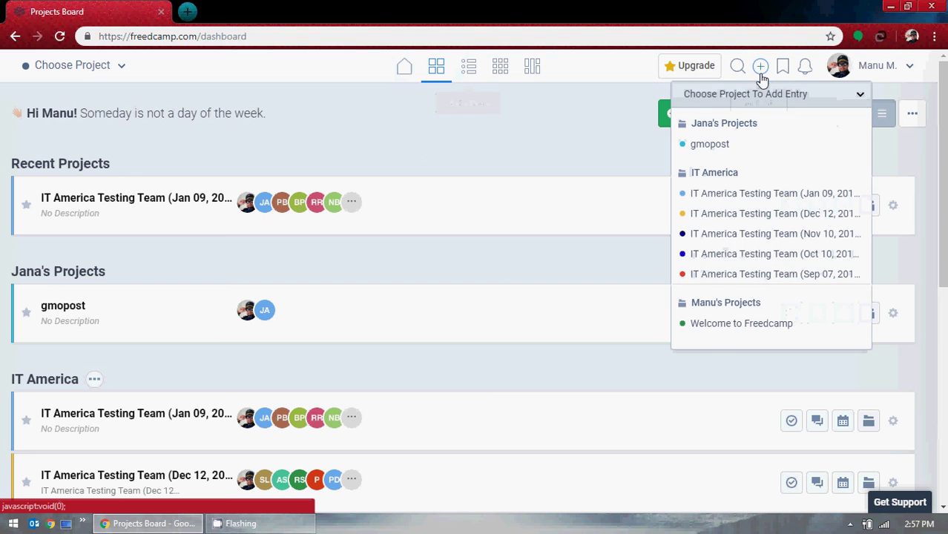
click(405, 158)
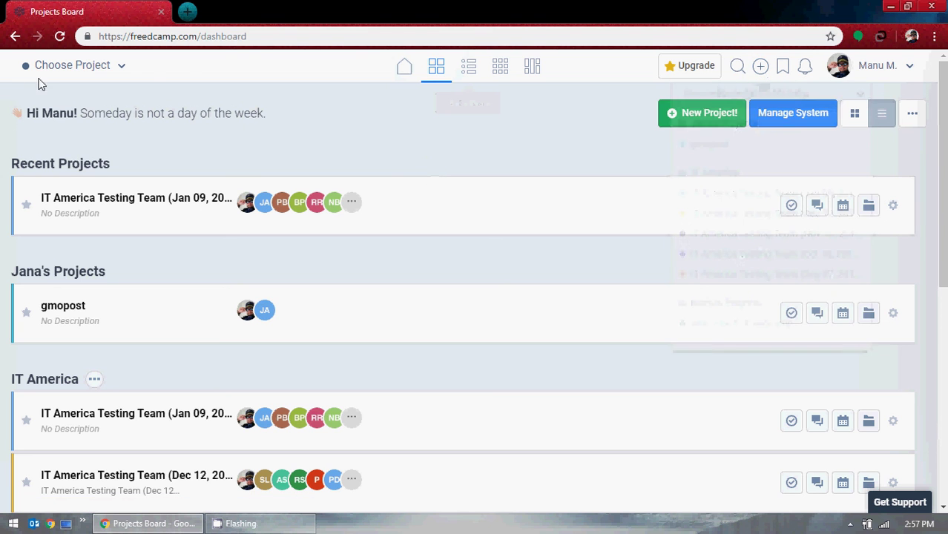
click(127, 69)
click(551, 128)
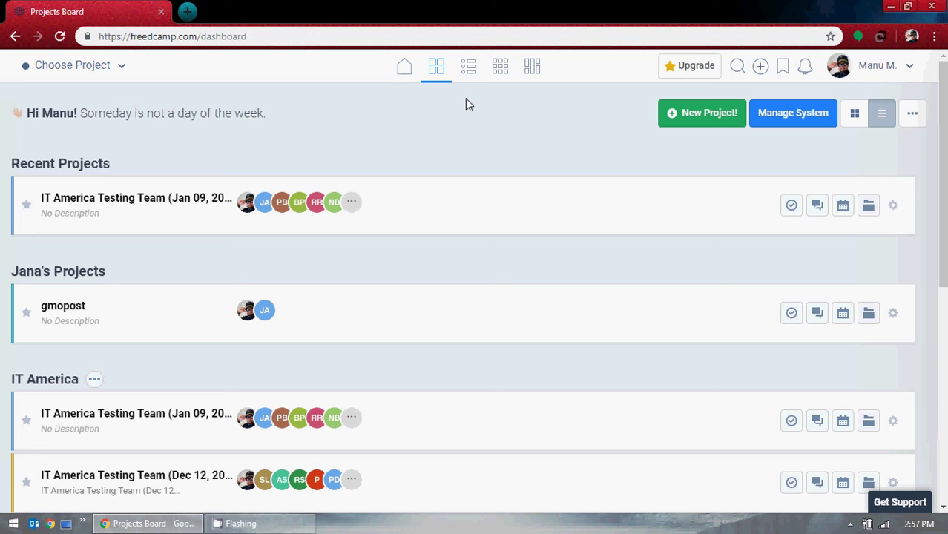
Open the Tasks board list, then collapse and re-expand the Welcome to Freedcamp task group.
click(465, 80)
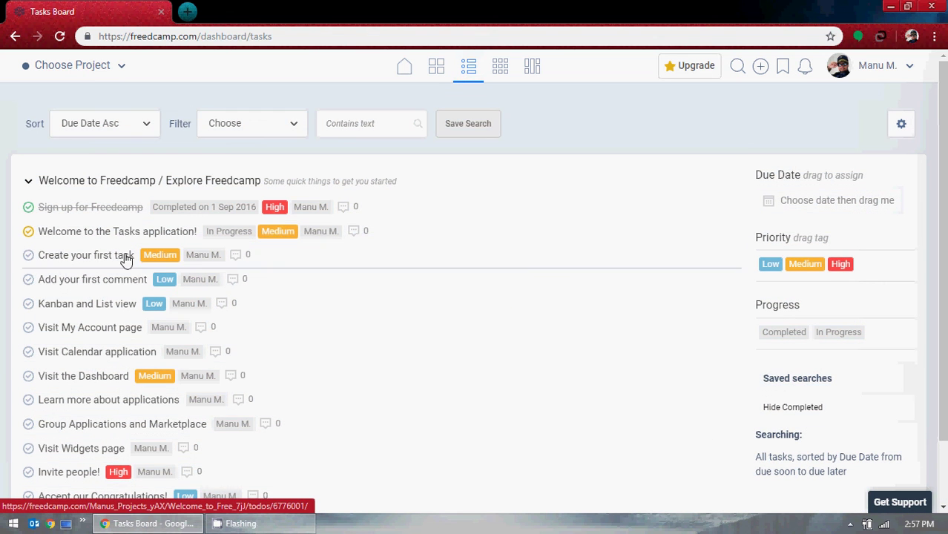
scroll(122, 379, down, 1)
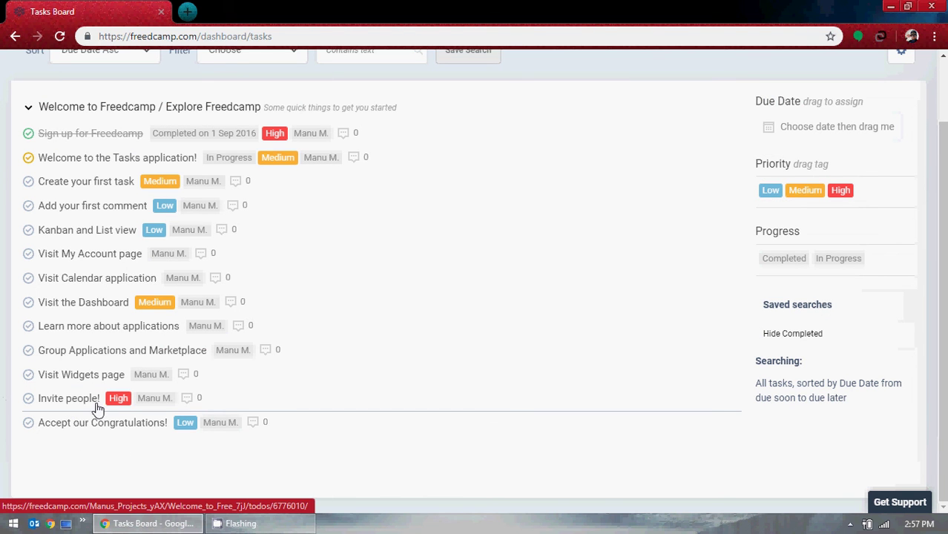
scroll(310, 348, up, 1)
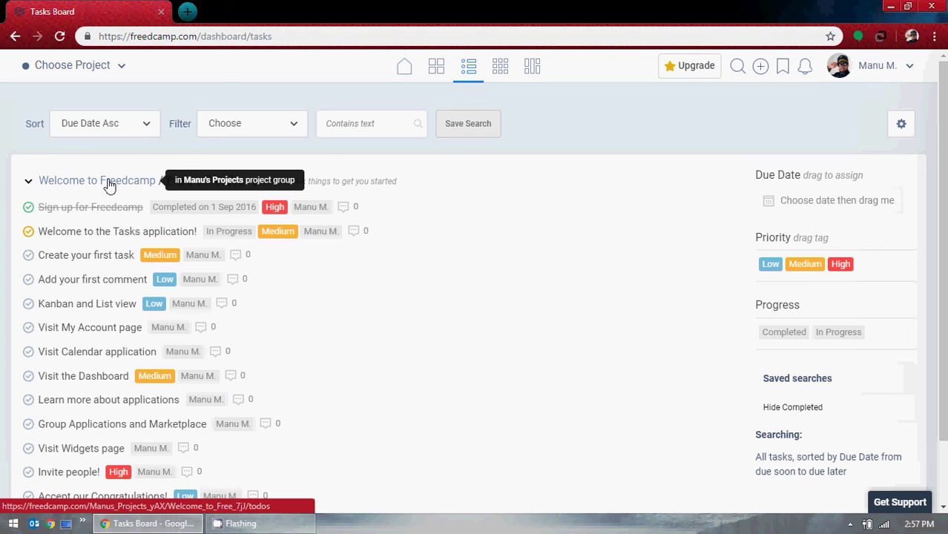
click(28, 182)
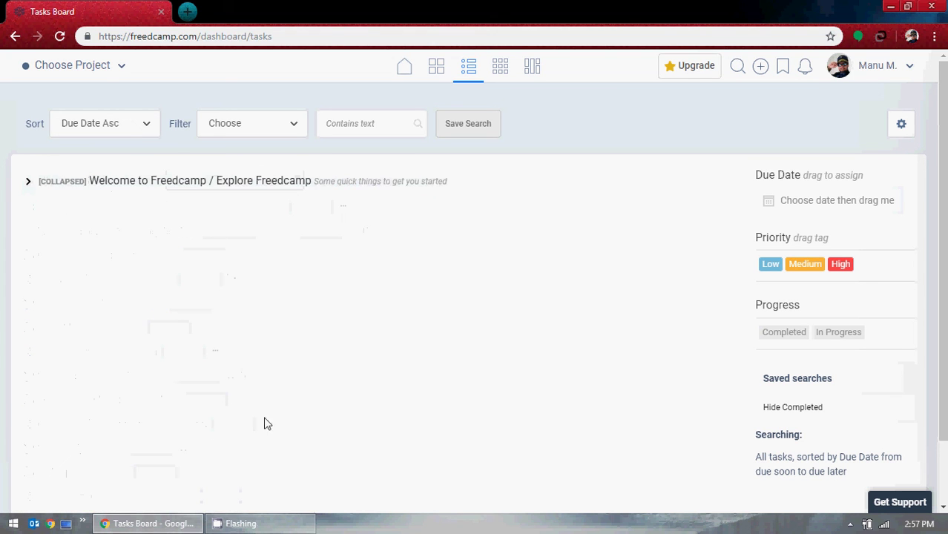
click(27, 182)
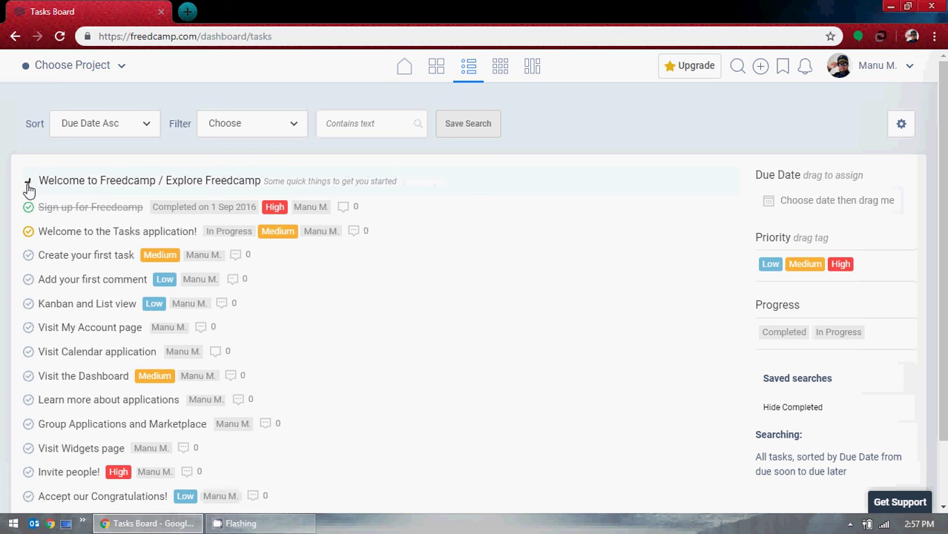
Bring up the task list view options, close them, then reopen them.
click(900, 126)
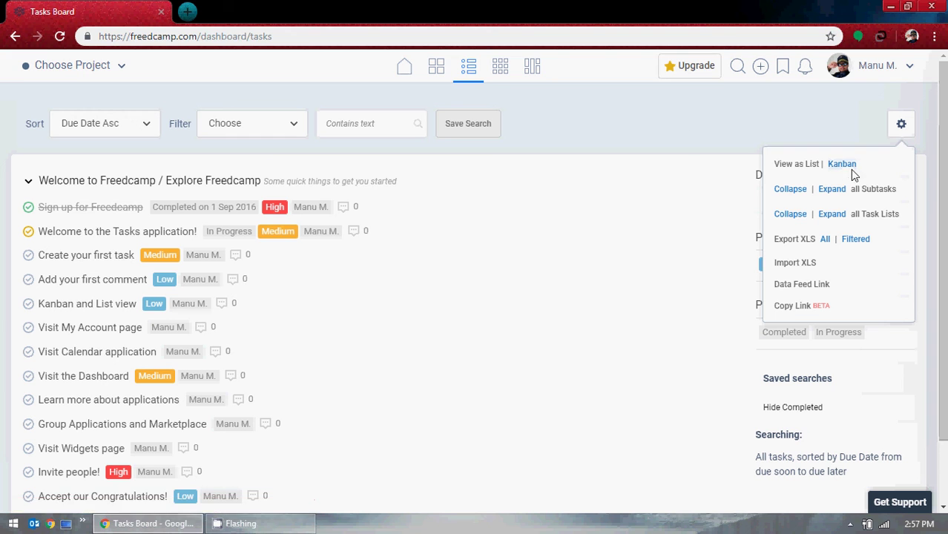
click(650, 116)
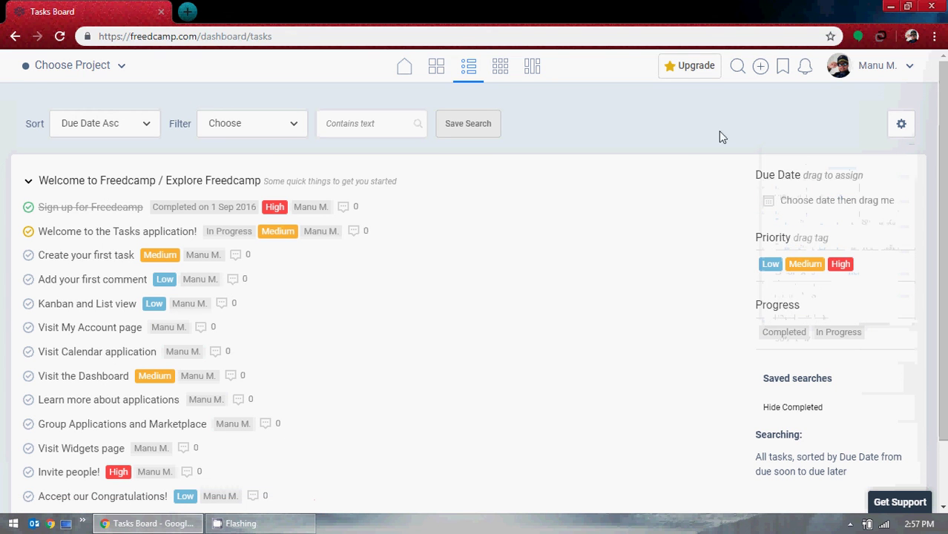
click(898, 129)
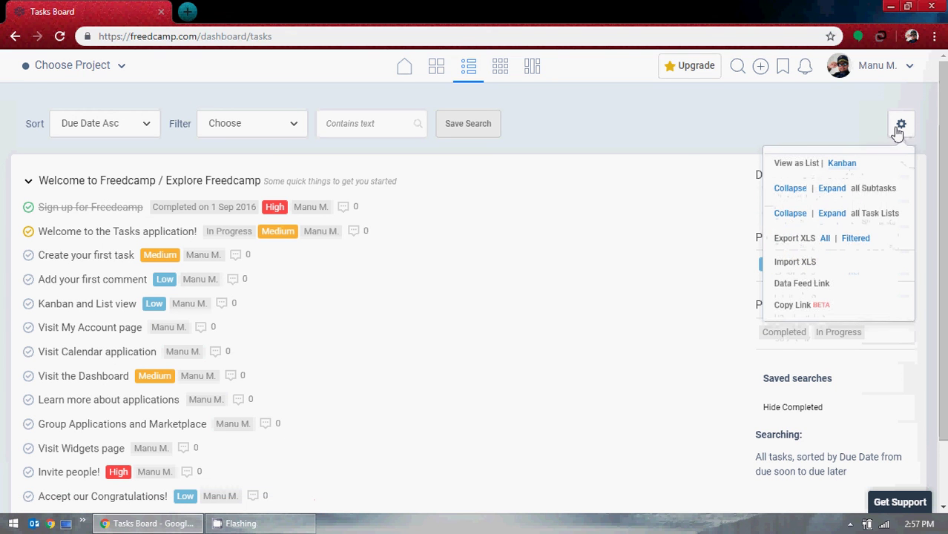
Switch tasks to Kanban, move Sign up for Freedcamp into In Progress, then return to List view.
click(852, 169)
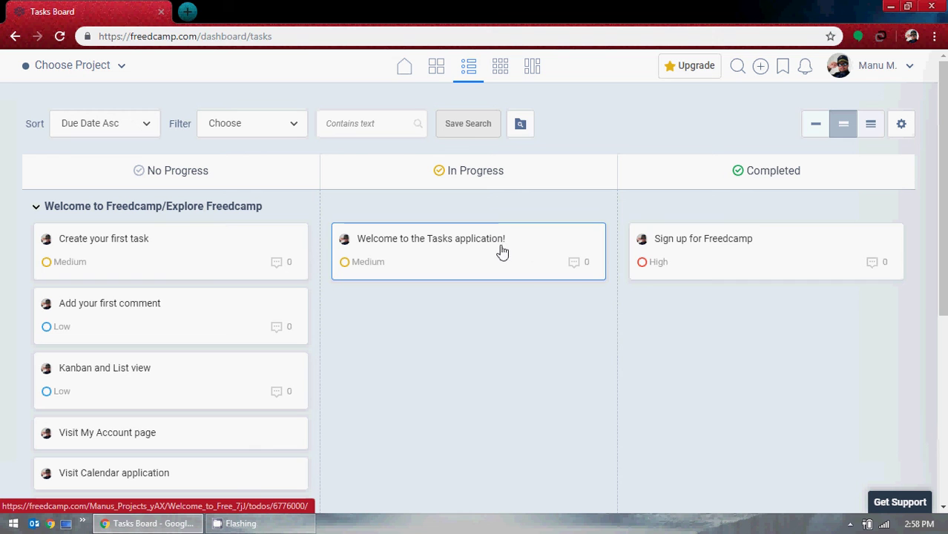
mouse_move(778, 248)
mouse_down()
mouse_move(708, 290)
mouse_move(476, 325)
mouse_move(447, 319)
mouse_move(640, 311)
mouse_move(787, 238)
mouse_up()
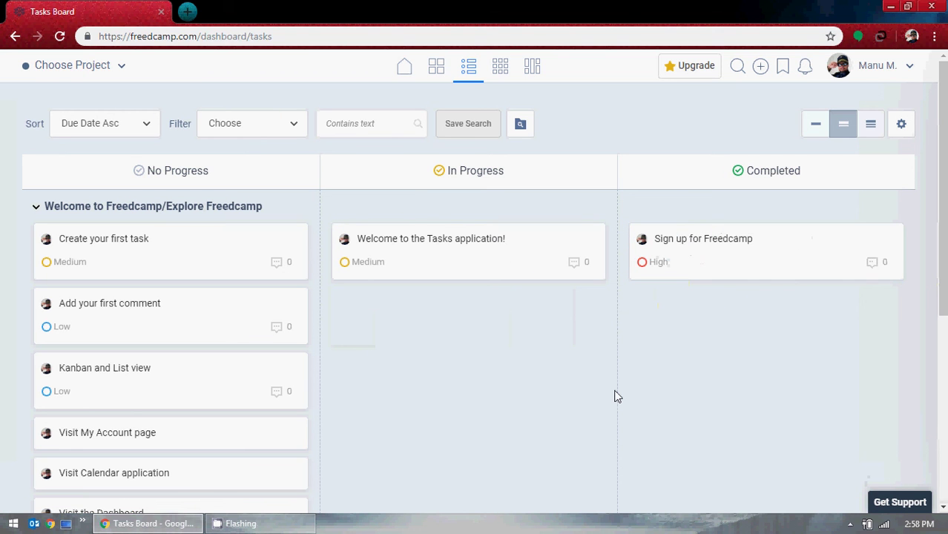
scroll(144, 296, down, 5)
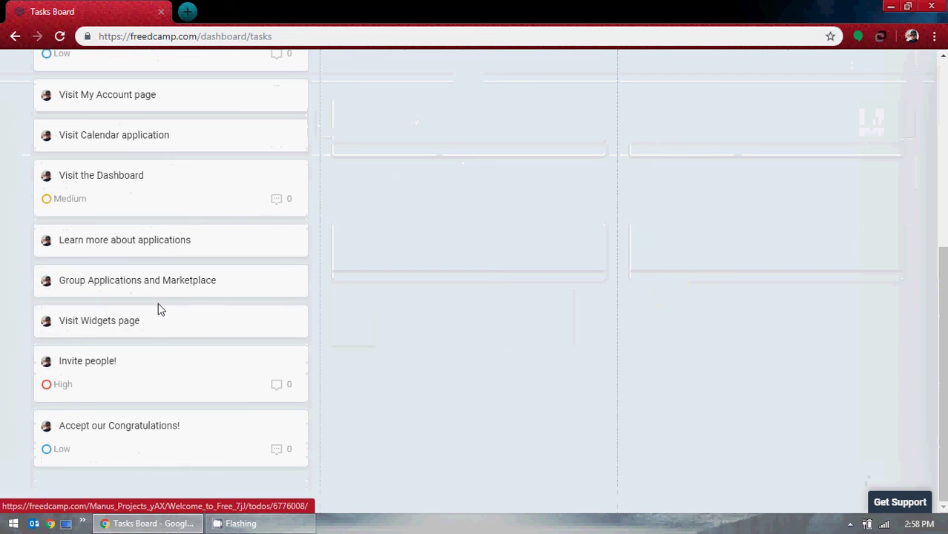
scroll(205, 338, up, 5)
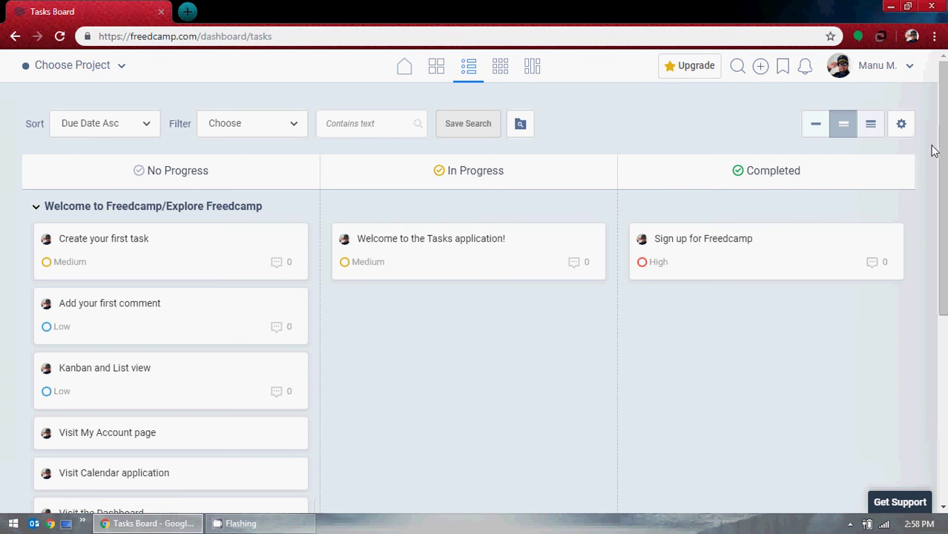
click(899, 127)
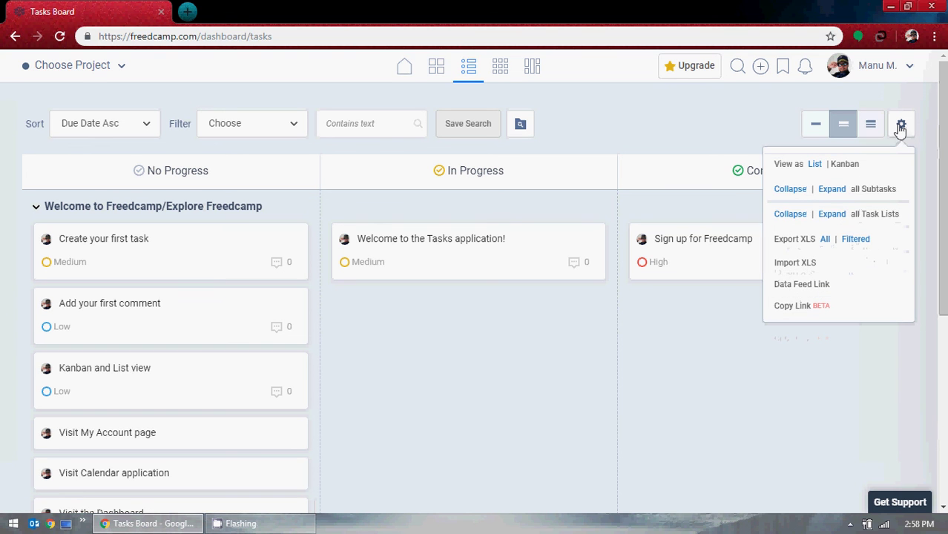
click(815, 167)
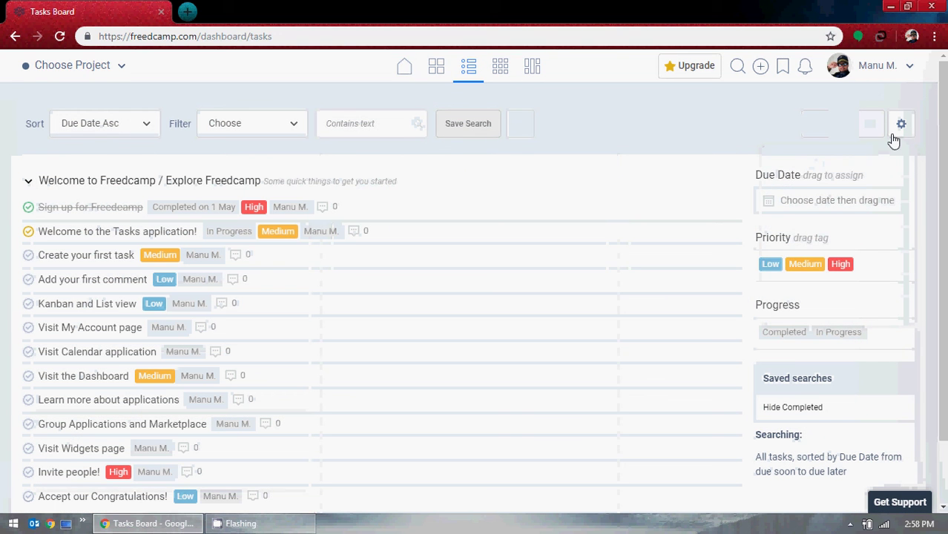
Copy the filtered task list link, paste it into a new browser tab, then close that tab.
click(895, 138)
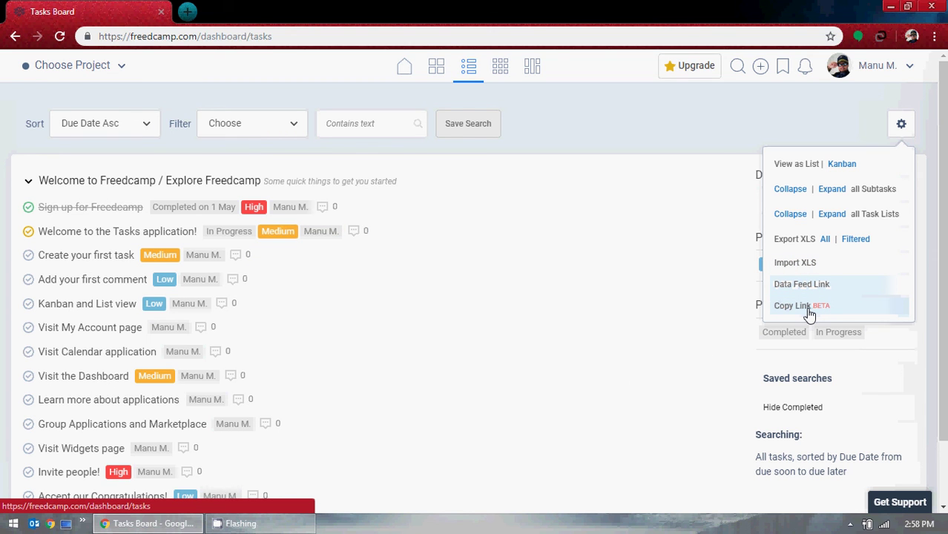
click(792, 306)
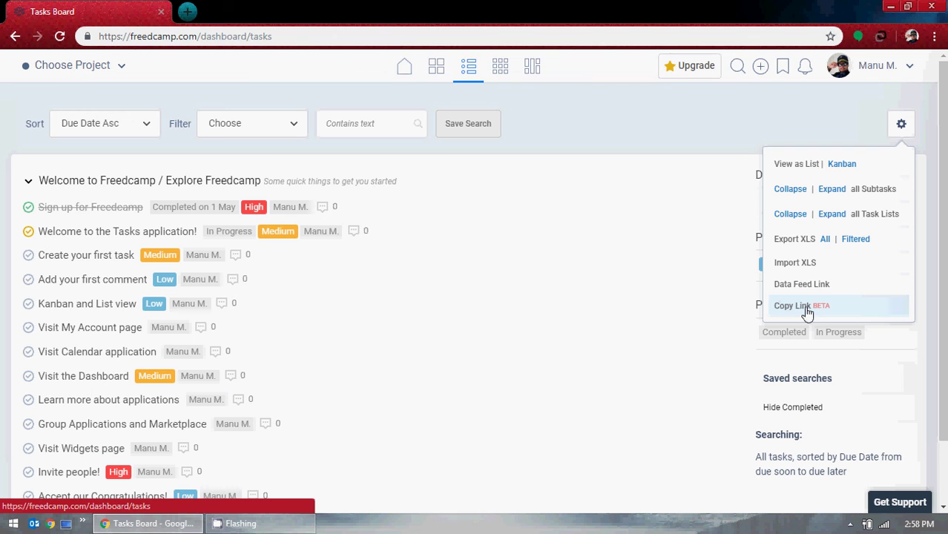
click(188, 12)
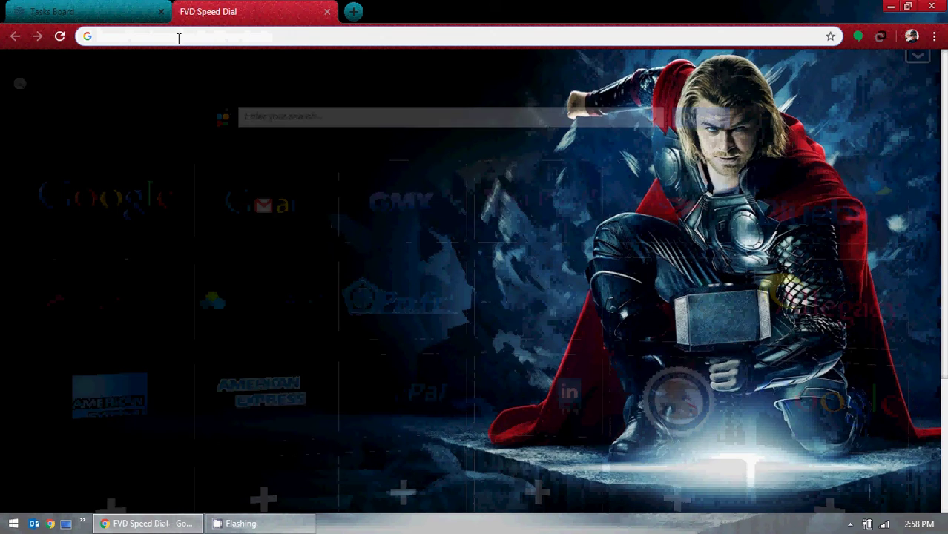
key(ctrl+v)
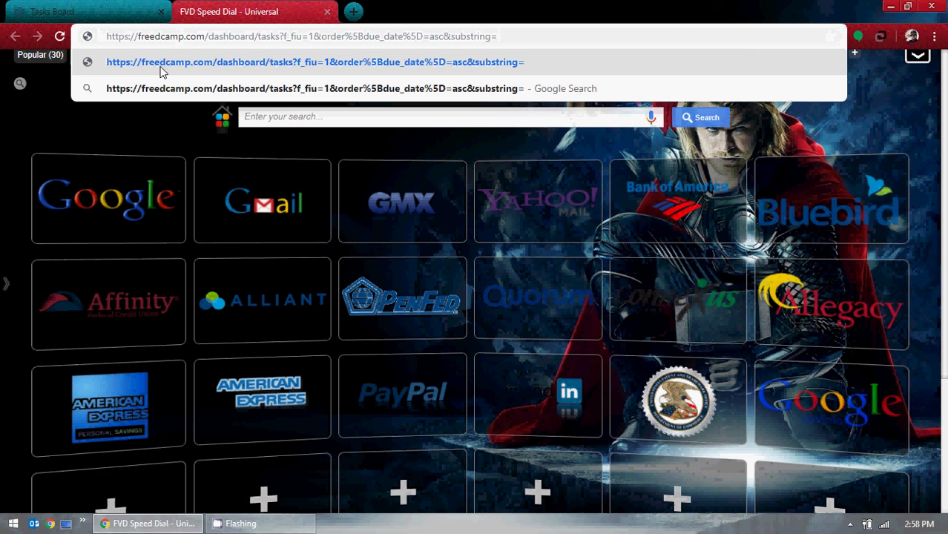
click(327, 13)
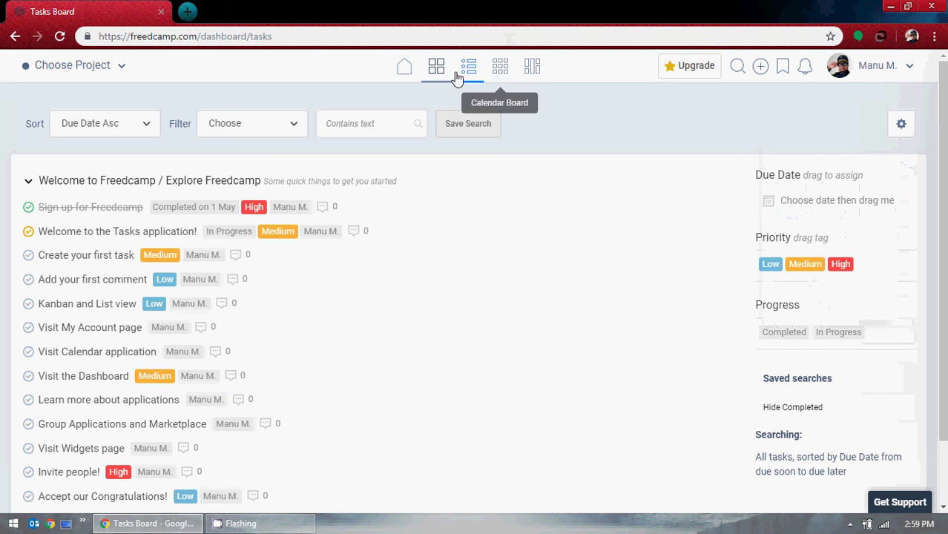
Show May 2019 in the calendar's Month view, cancel a new day entry, then open the Widgets Board.
click(502, 71)
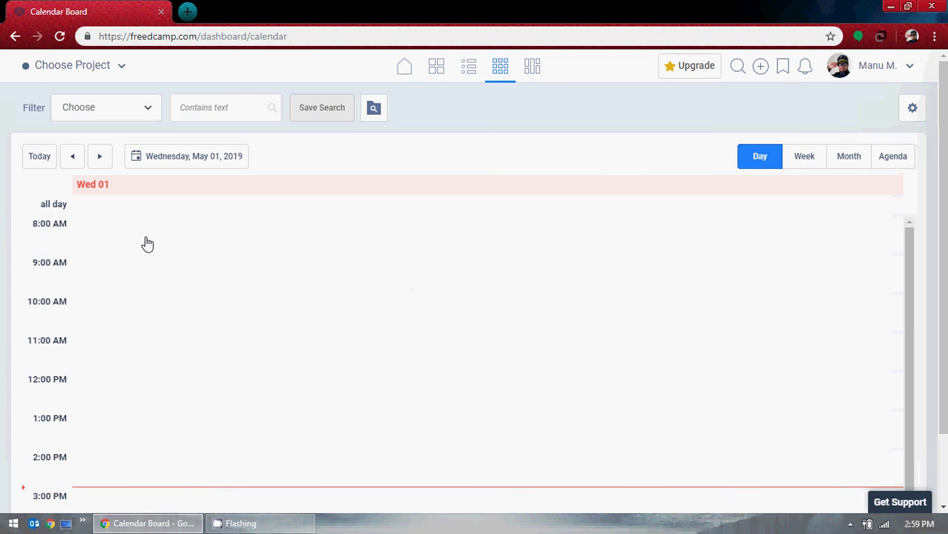
click(97, 189)
click(846, 156)
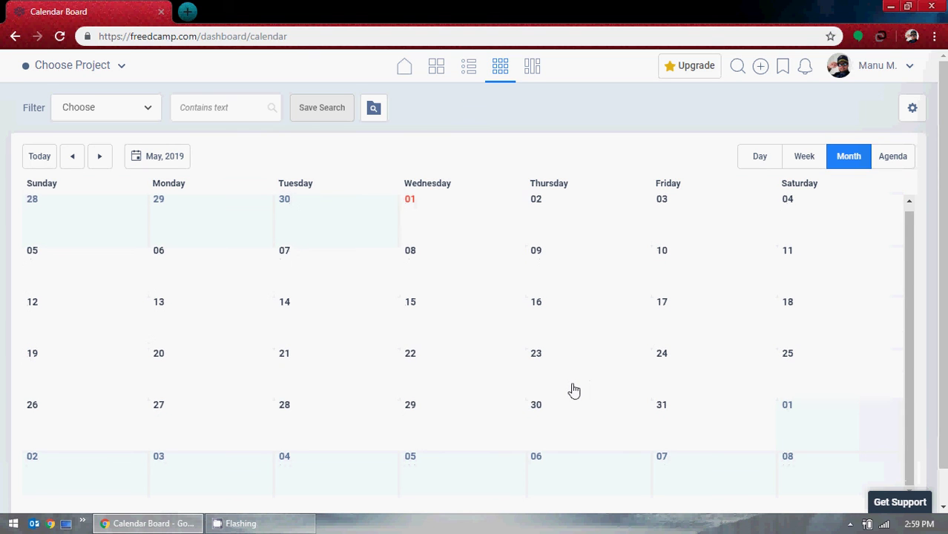
click(464, 230)
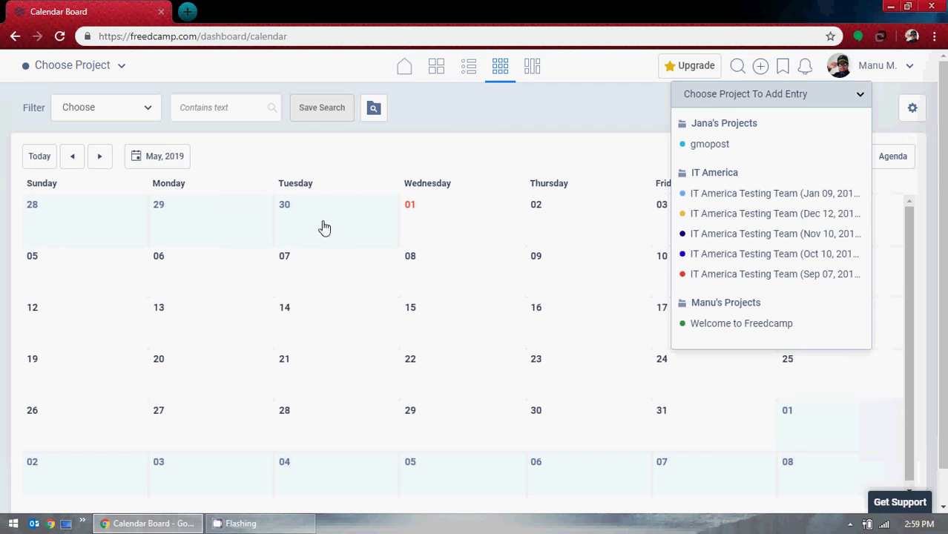
click(492, 150)
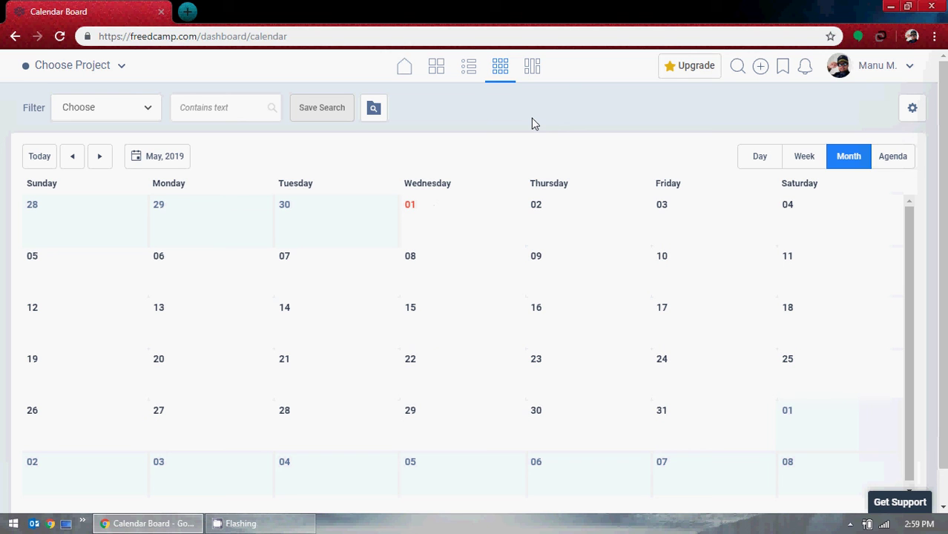
click(534, 69)
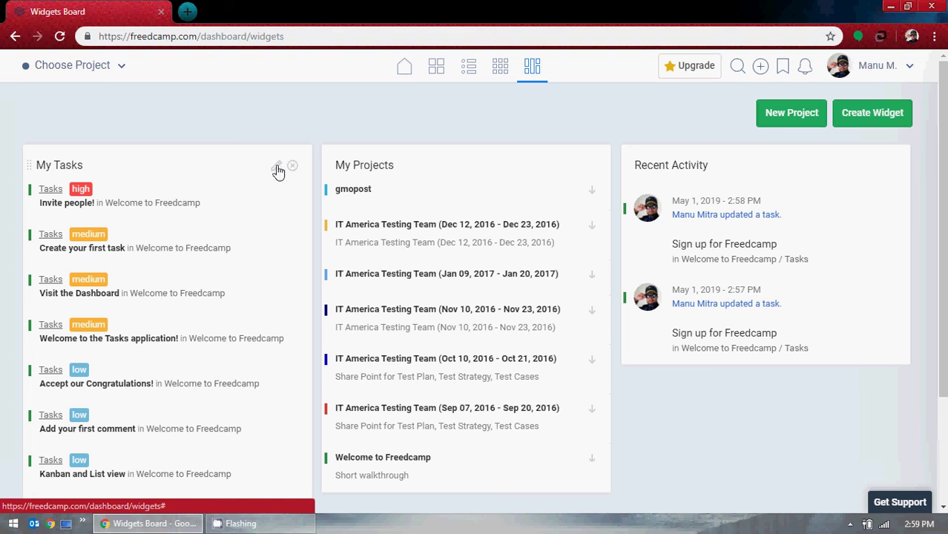
Open and cancel the My Tasks widget settings, then start a new widget and list its application types.
click(277, 168)
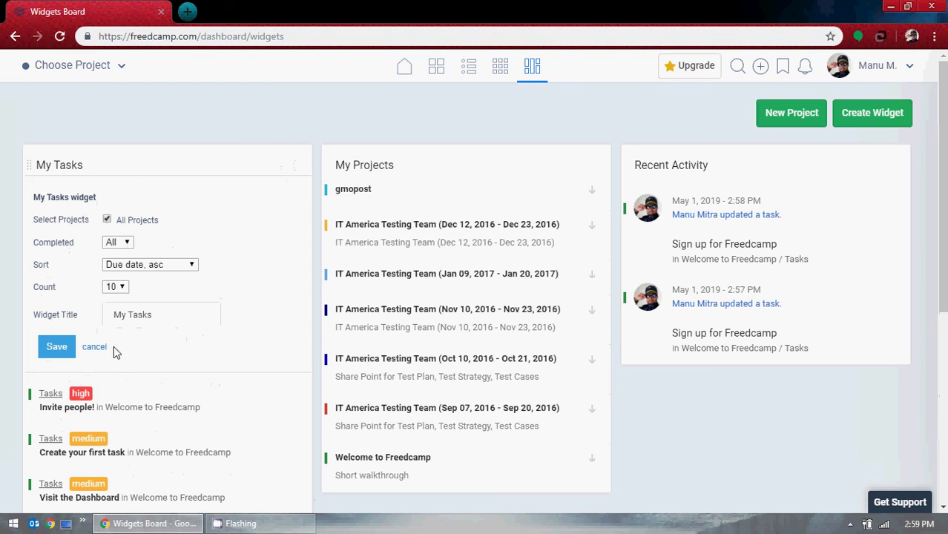
click(95, 348)
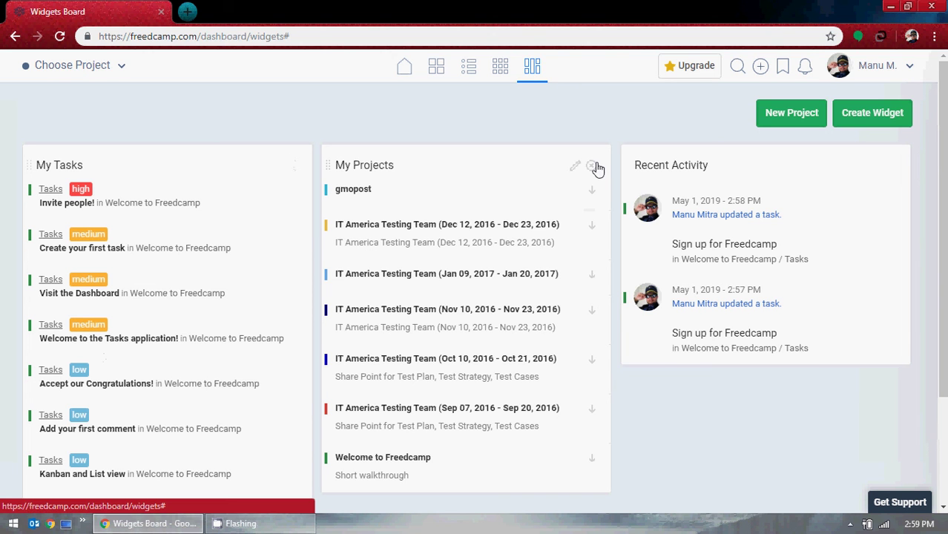
scroll(718, 308, down, 2)
scroll(716, 318, up, 2)
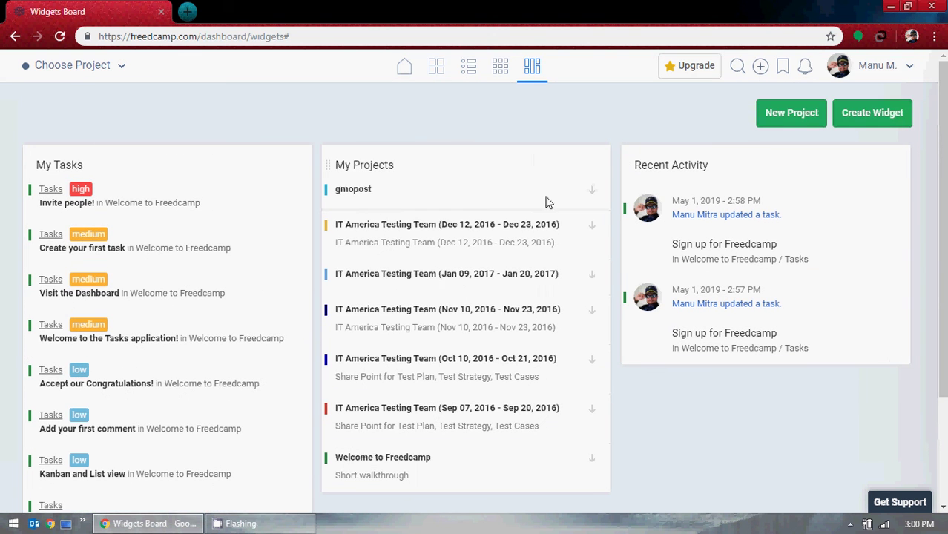
click(876, 127)
click(585, 121)
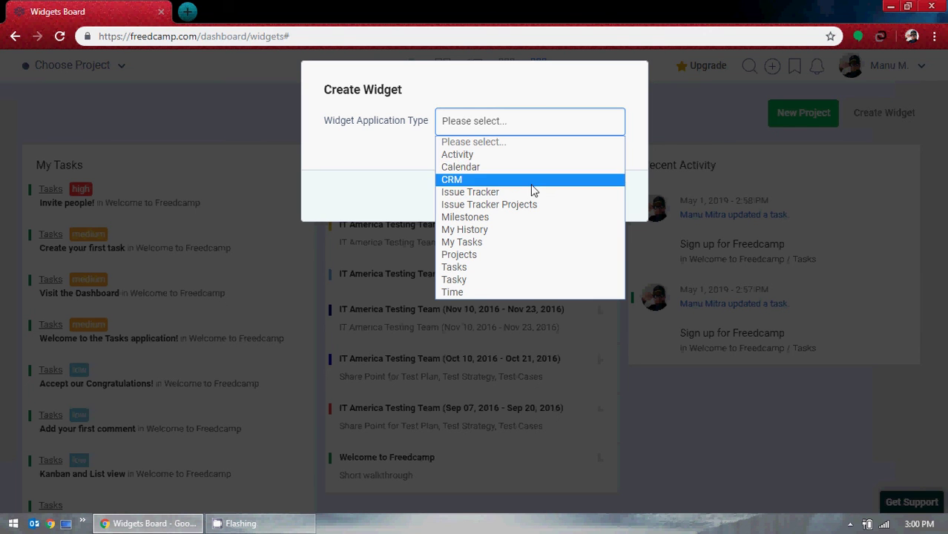
Close the widget type list without choosing and cancel the Create Widget dialog.
click(543, 74)
click(605, 197)
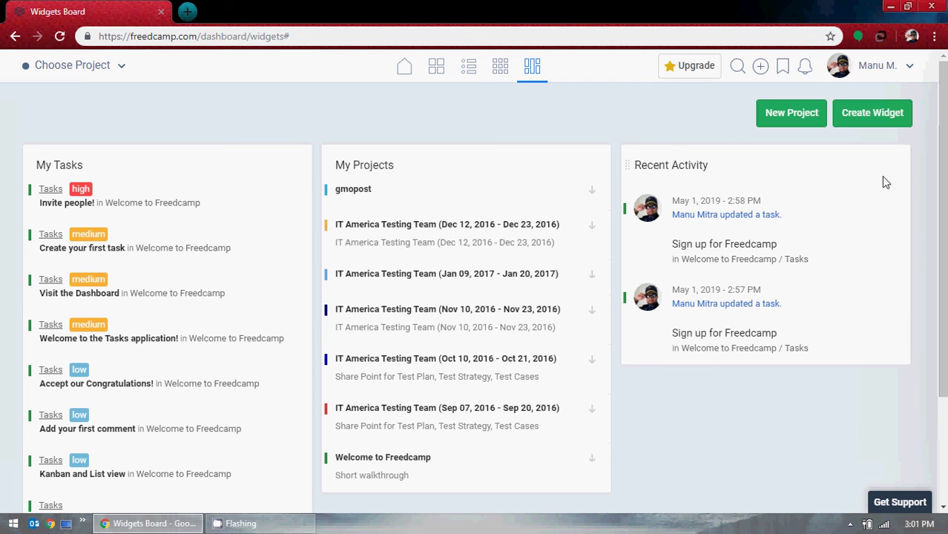
Leave the Widgets Board, with its three widgets unchanged, for the Freedcamp home page.
scroll(683, 431, down, 3)
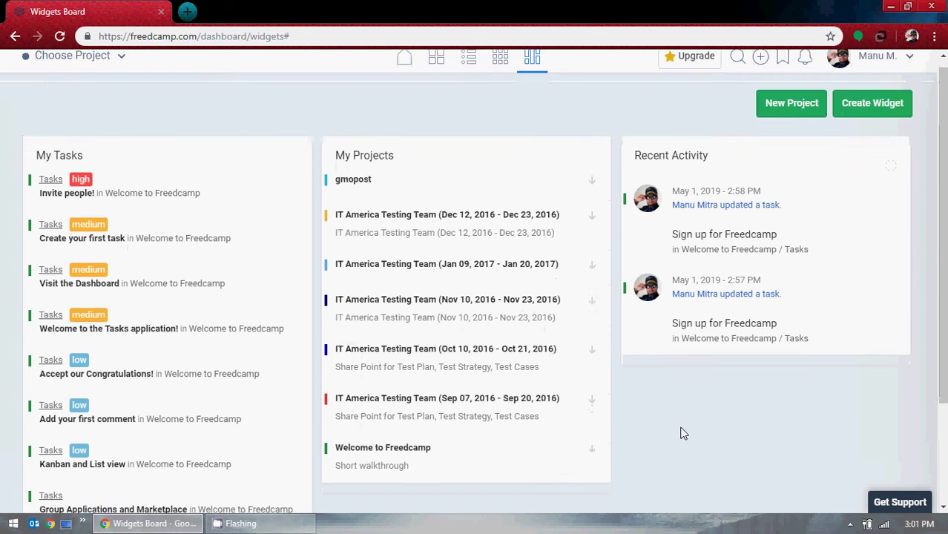
scroll(682, 431, up, 3)
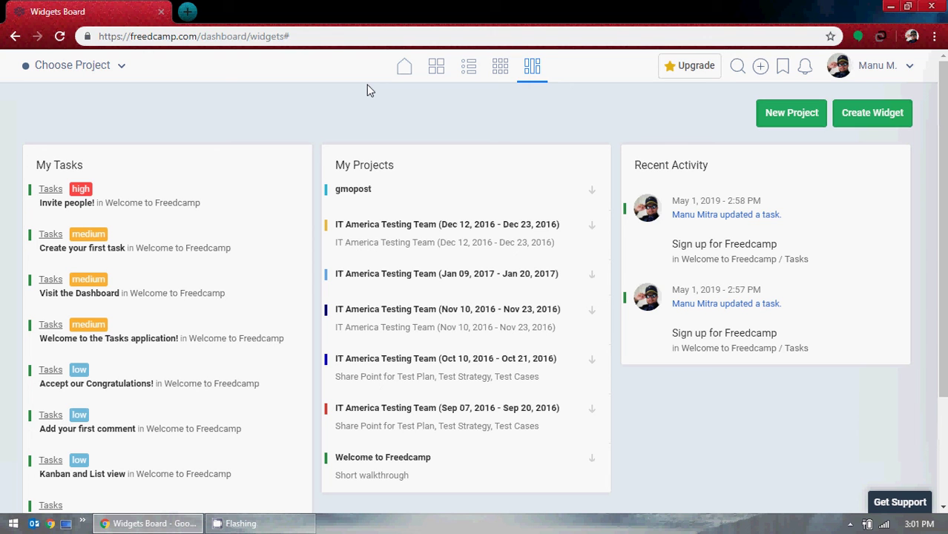
click(404, 67)
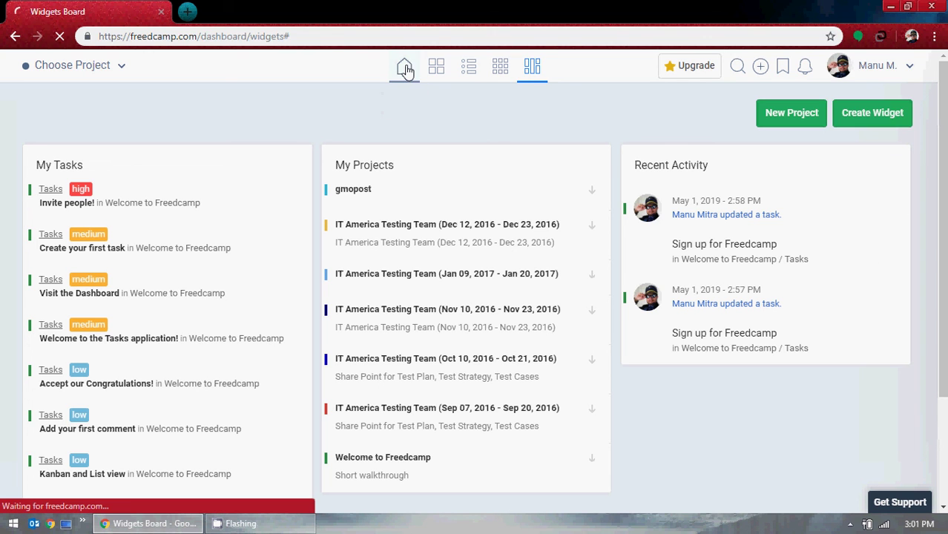